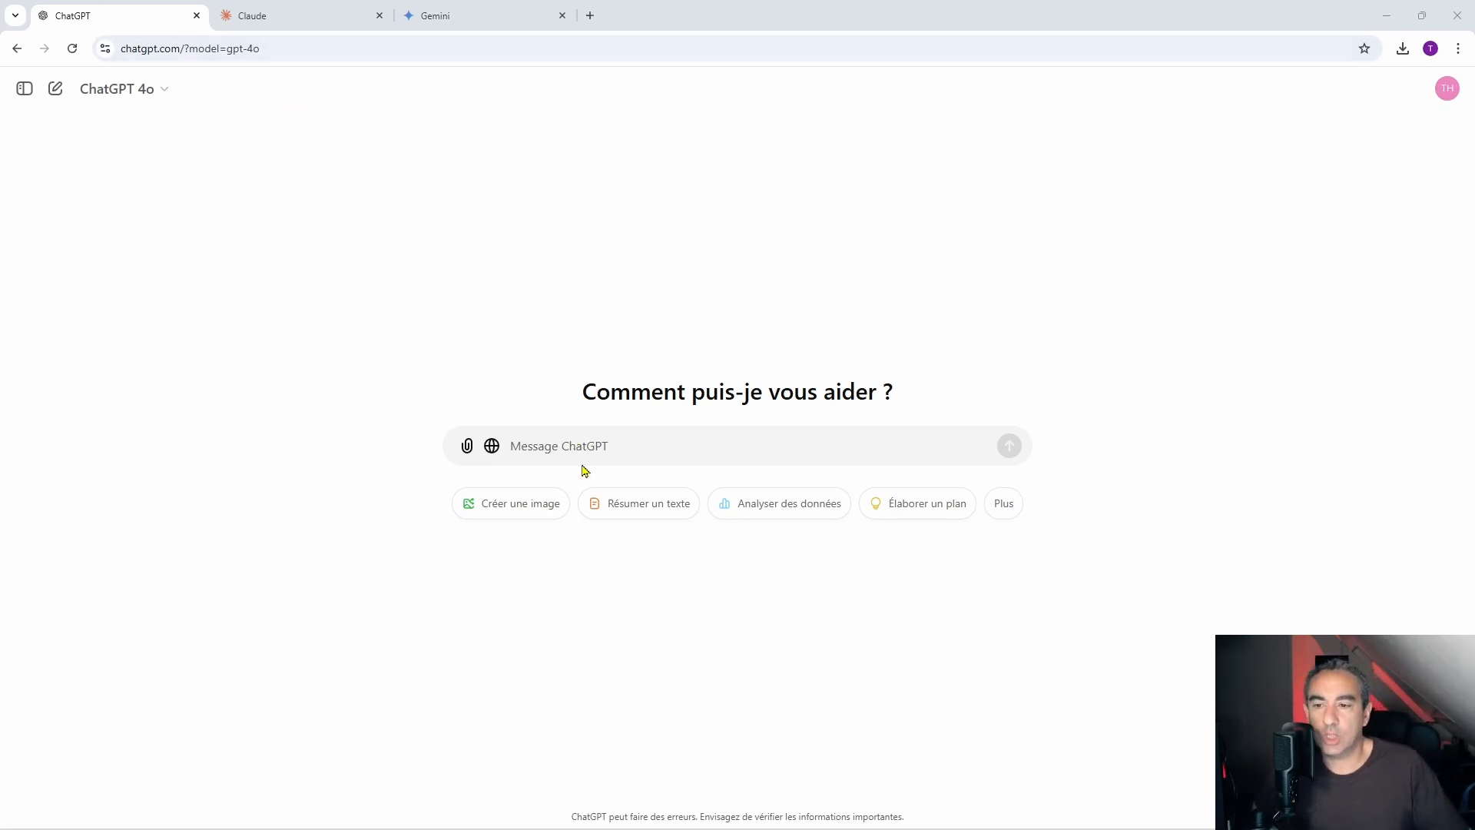
Paste the copied French prompt asking for an improvised 1980s "aventure en mode texte" into the new chat and send it.
{"action": "right_click", "coordinate": [573, 443]}
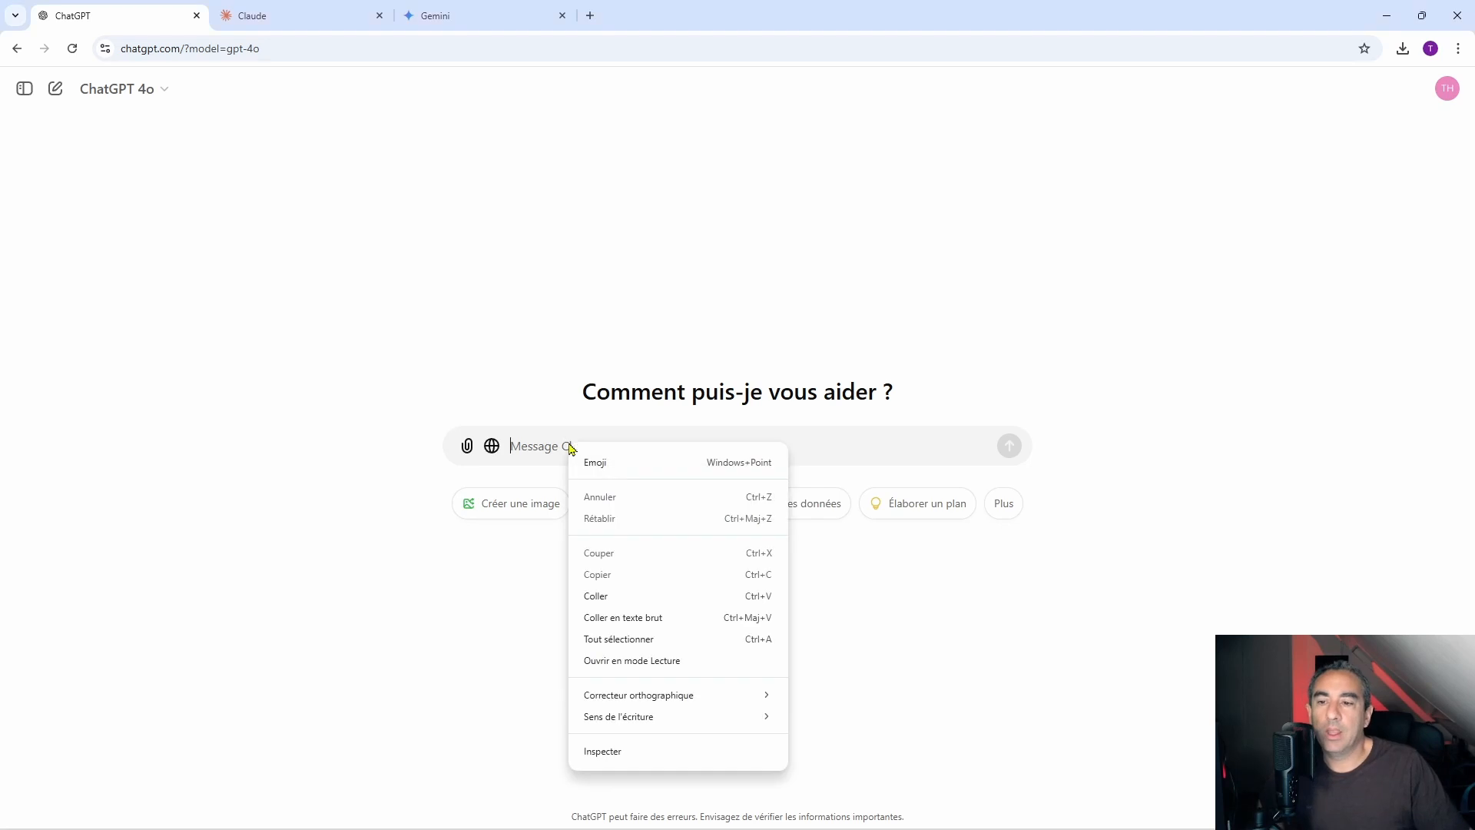
{"action": "left_click", "coordinate": [629, 596]}
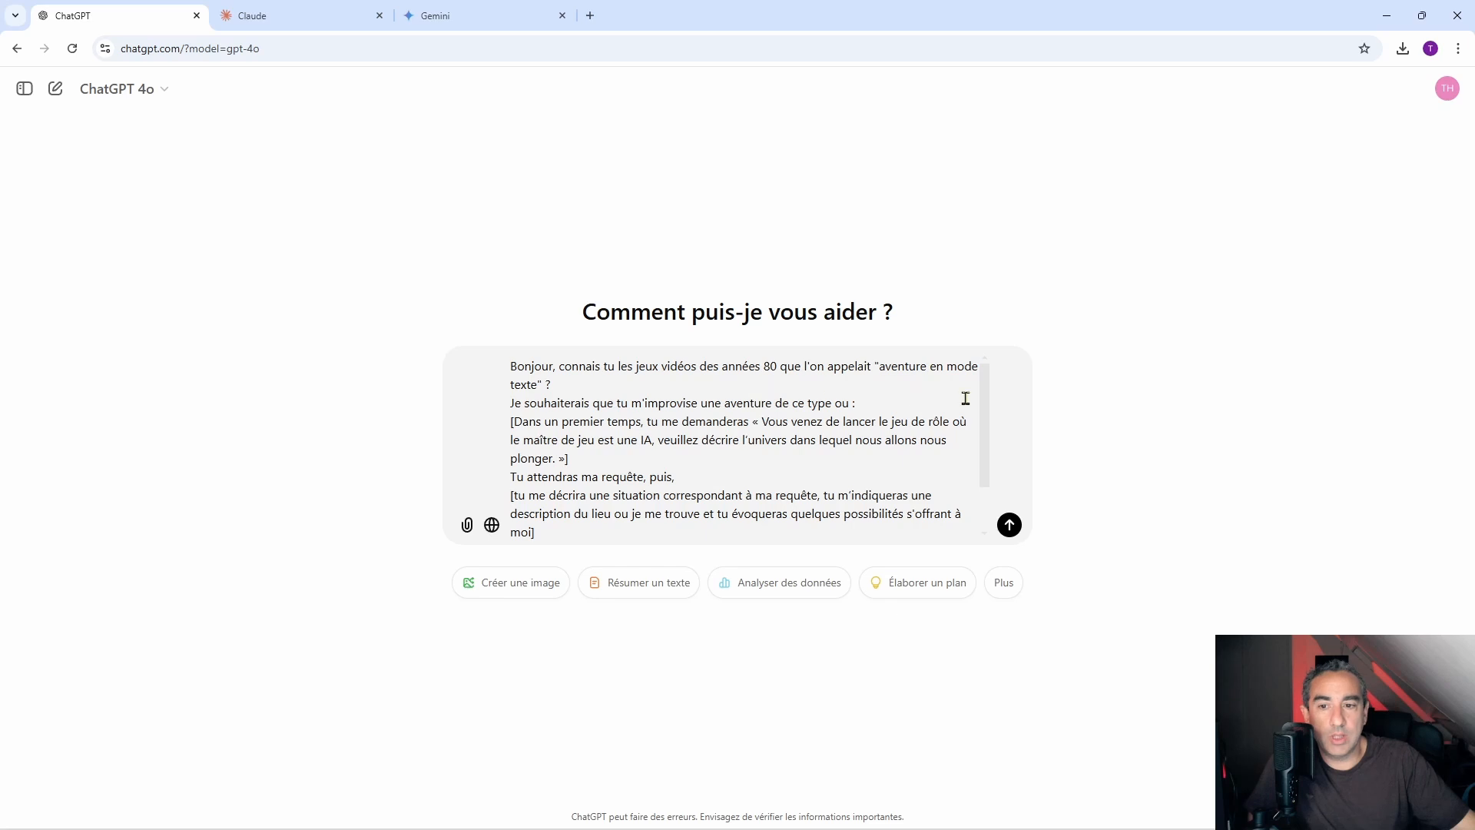
{"action": "left_click_drag", "start_coordinate": [984, 401], "coordinate": [981, 431]}
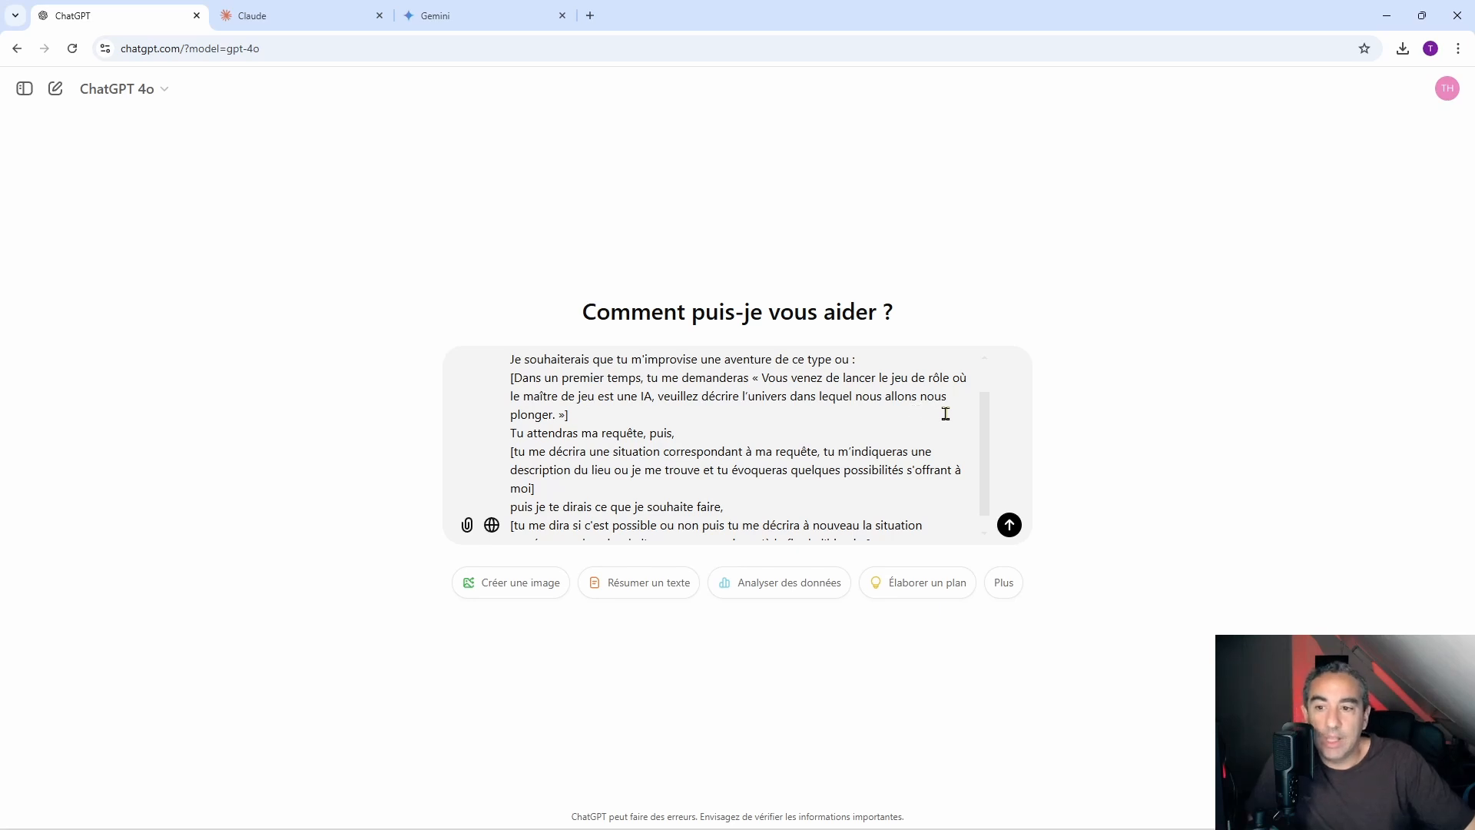
{"action": "scroll", "coordinate": [982, 426], "scroll_direction": "down", "scroll_amount": 1}
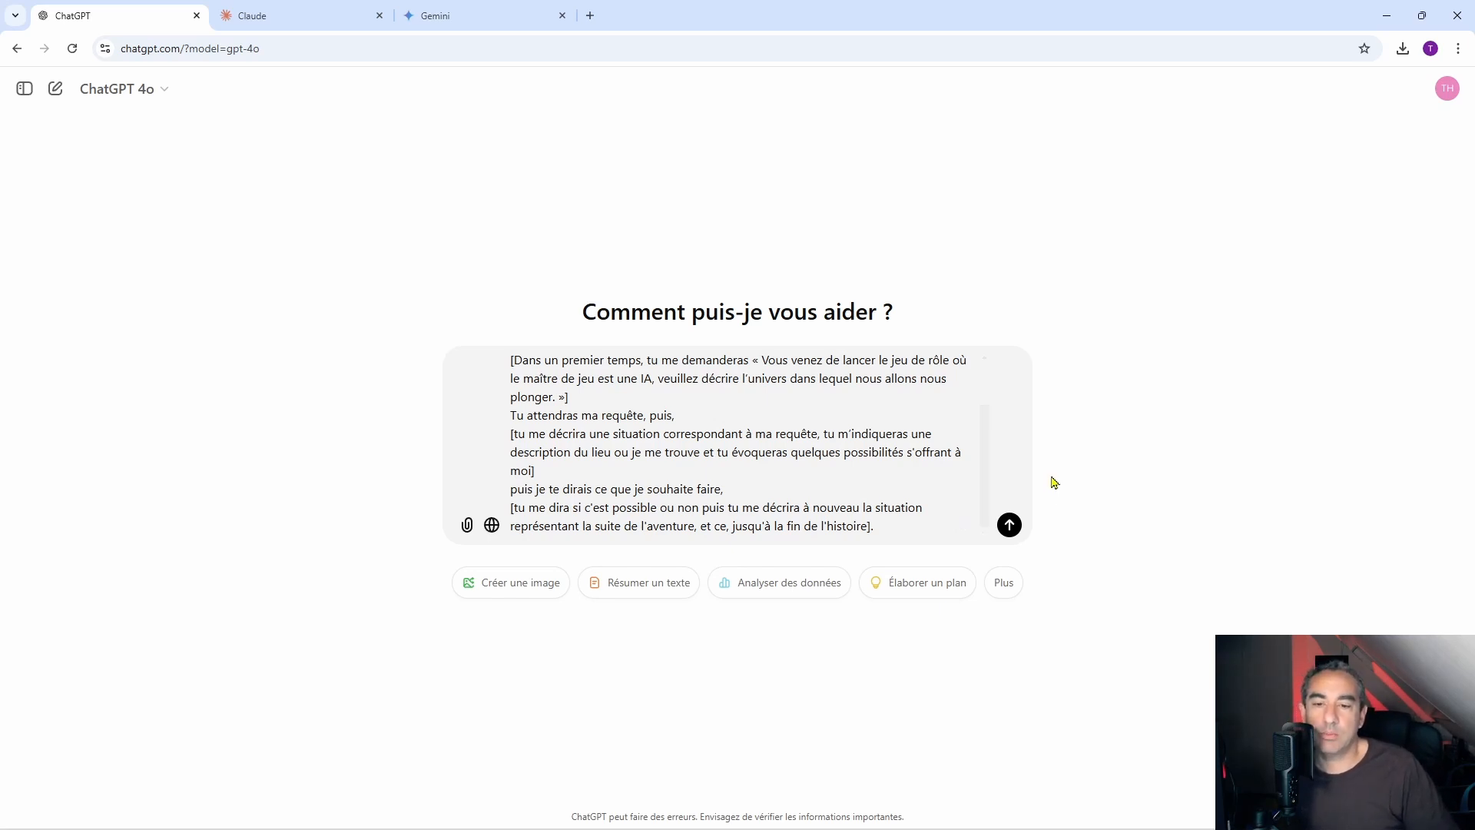
{"action": "left_click", "coordinate": [1013, 530]}
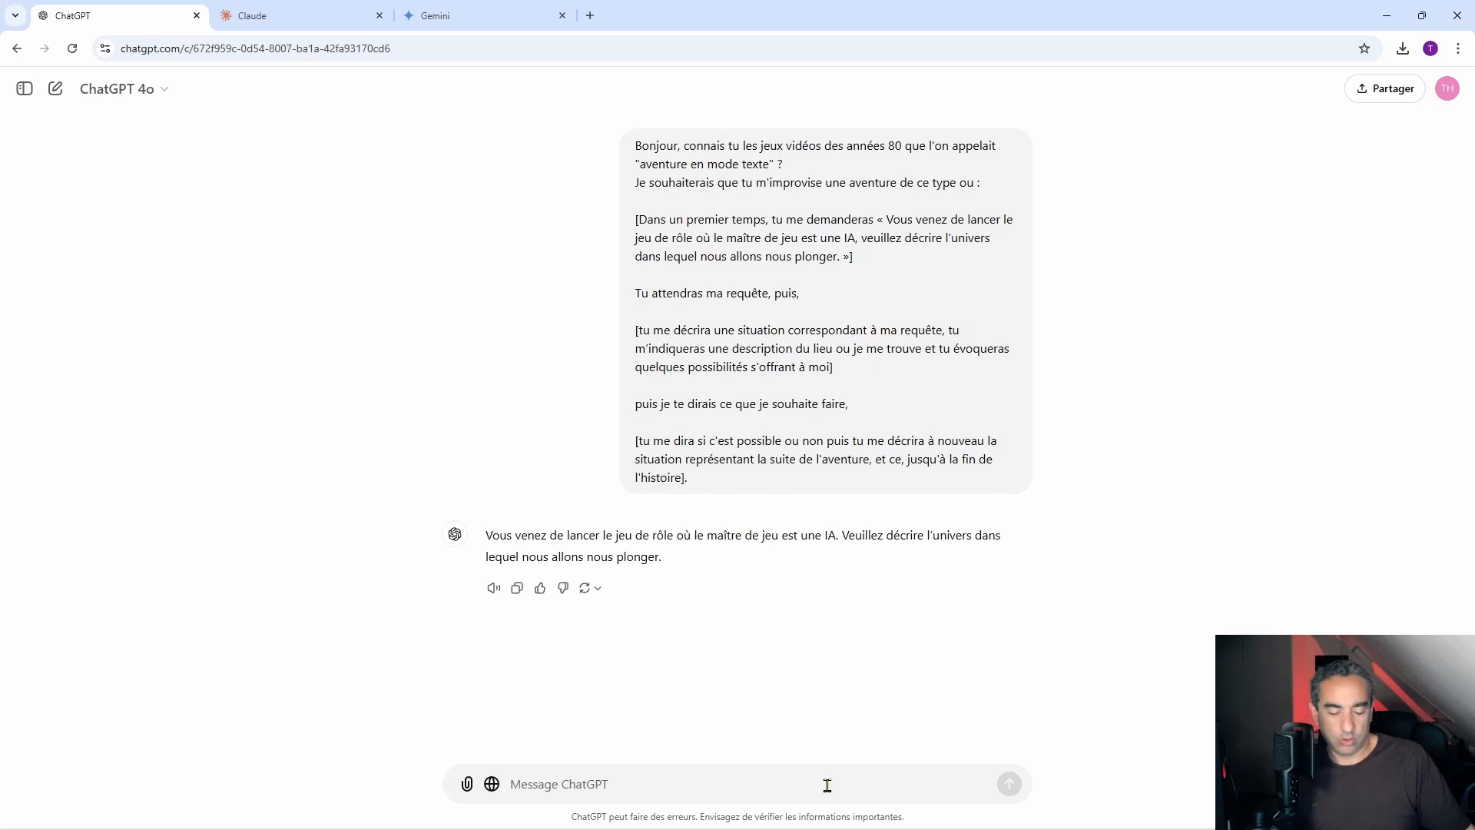
Reply with the game universe "les années 40 pendant la prohibition".
{"action": "type", "text": "les"}
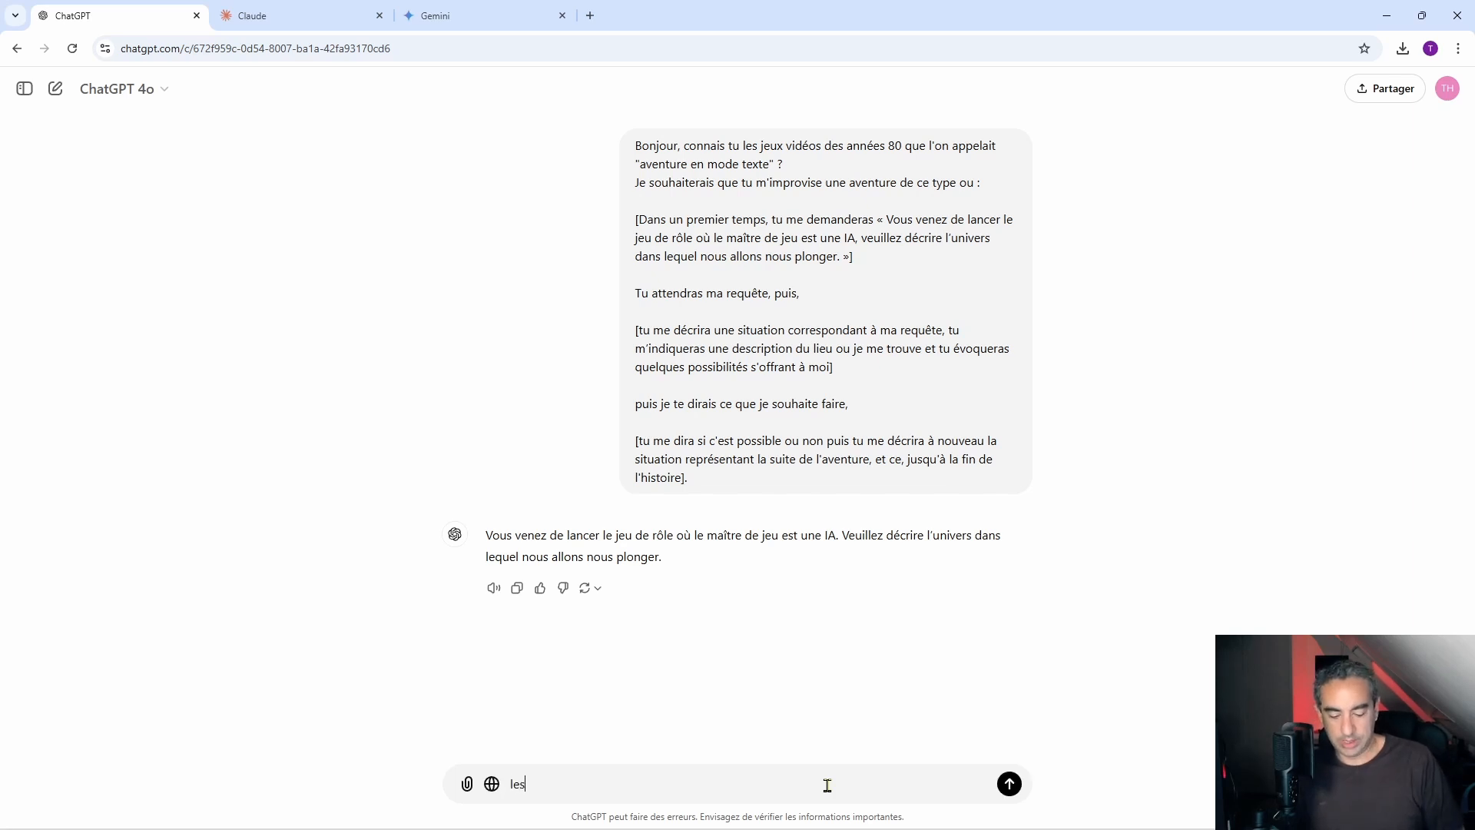
{"action": "type", "text": " années 40 pendant la pro"}
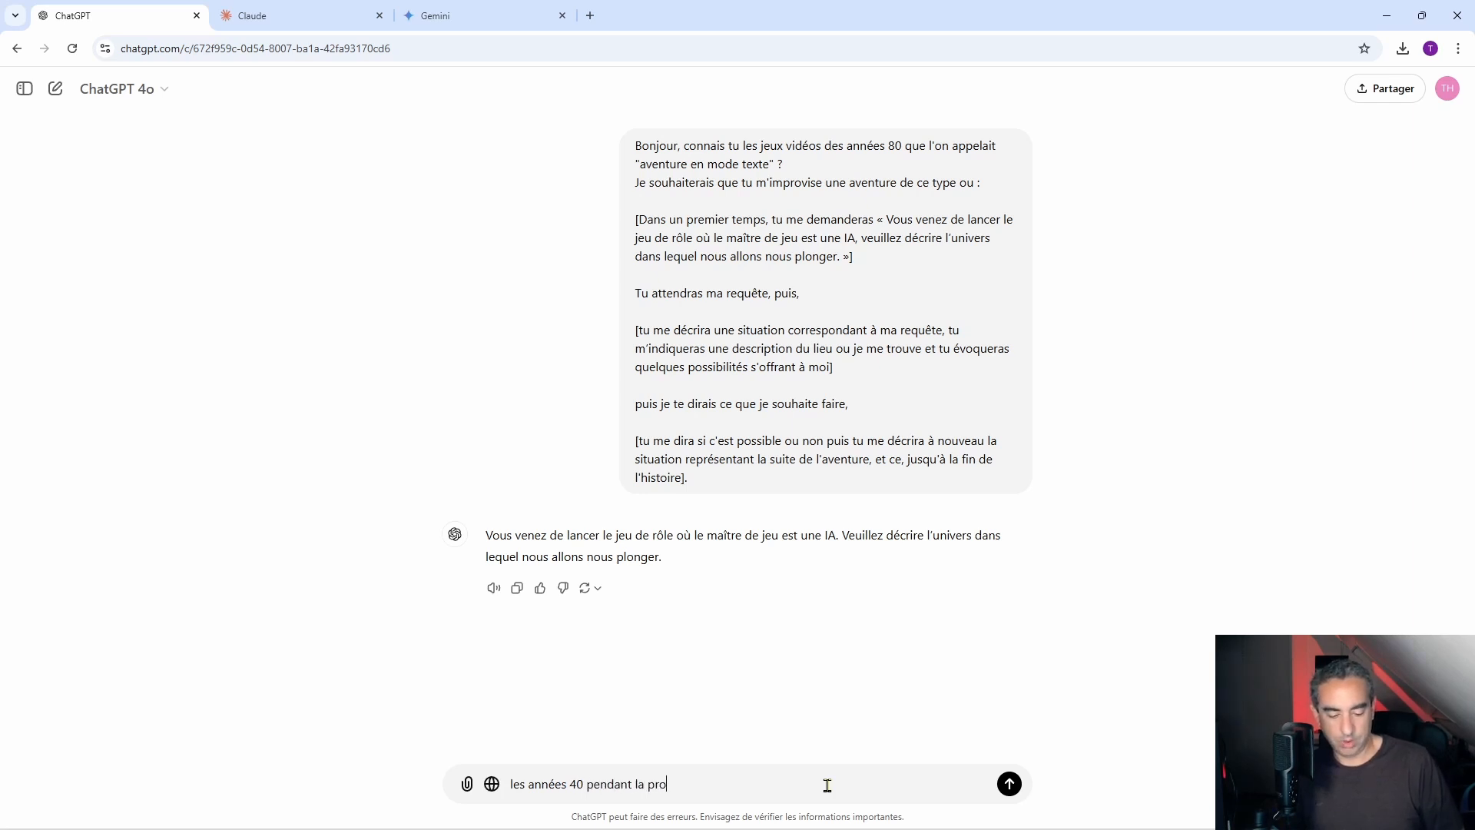
{"action": "type", "text": "hibition"}
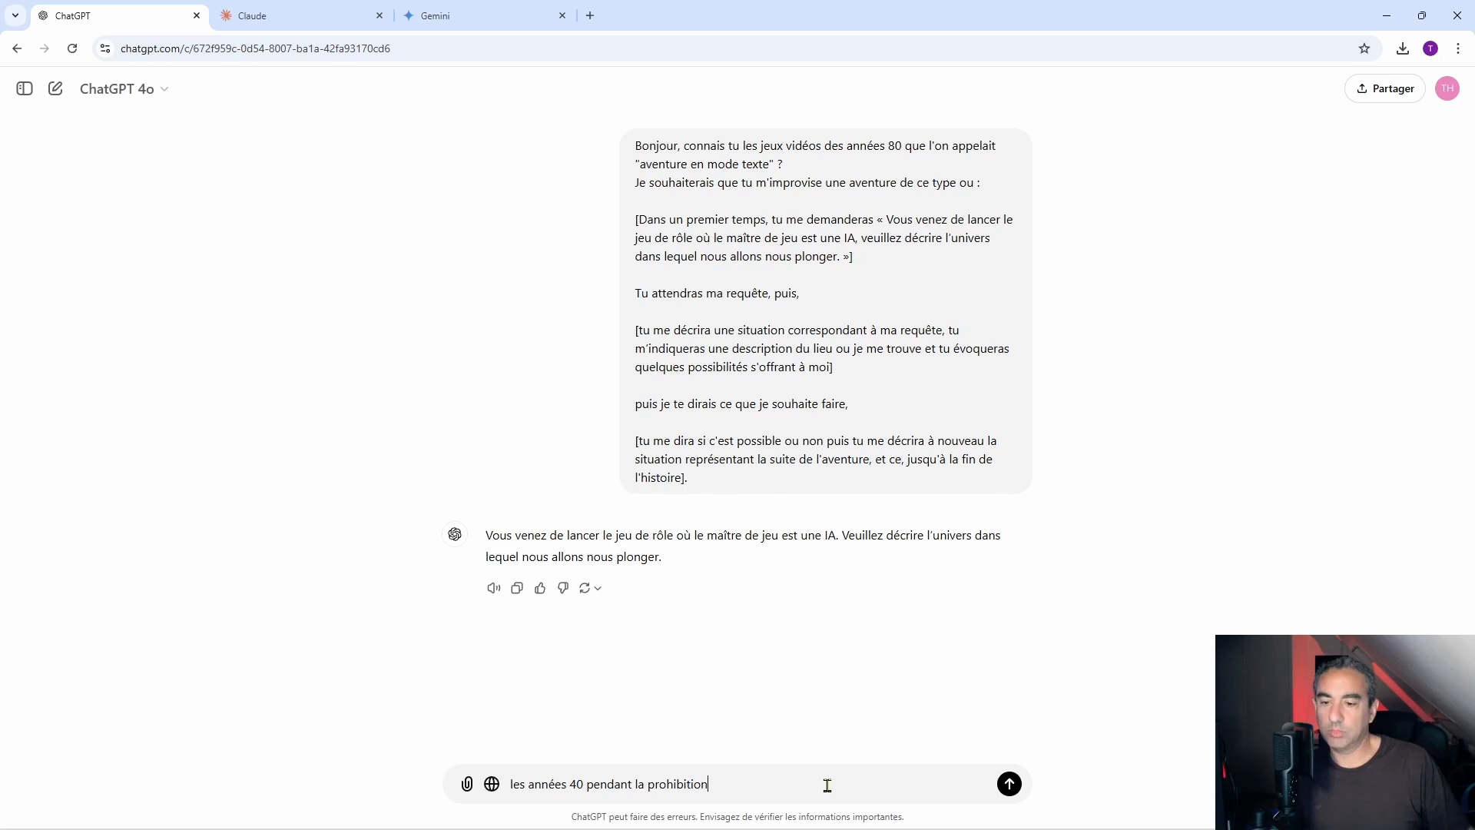
{"action": "left_click", "coordinate": [1010, 784]}
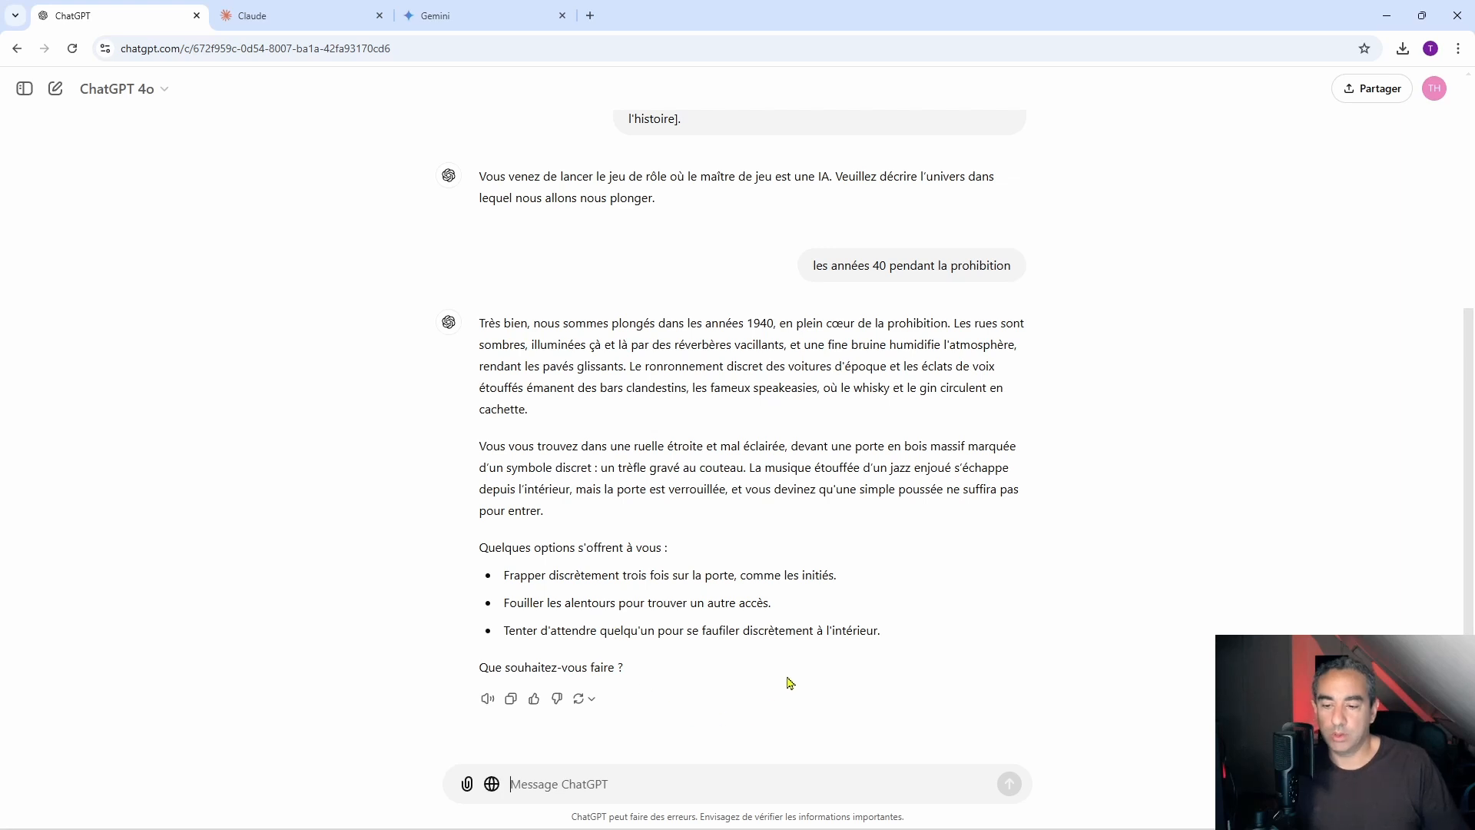
Ask for an image of the opening scene by sending "illustre la scene stp".
{"action": "type", "text": "illustre la"}
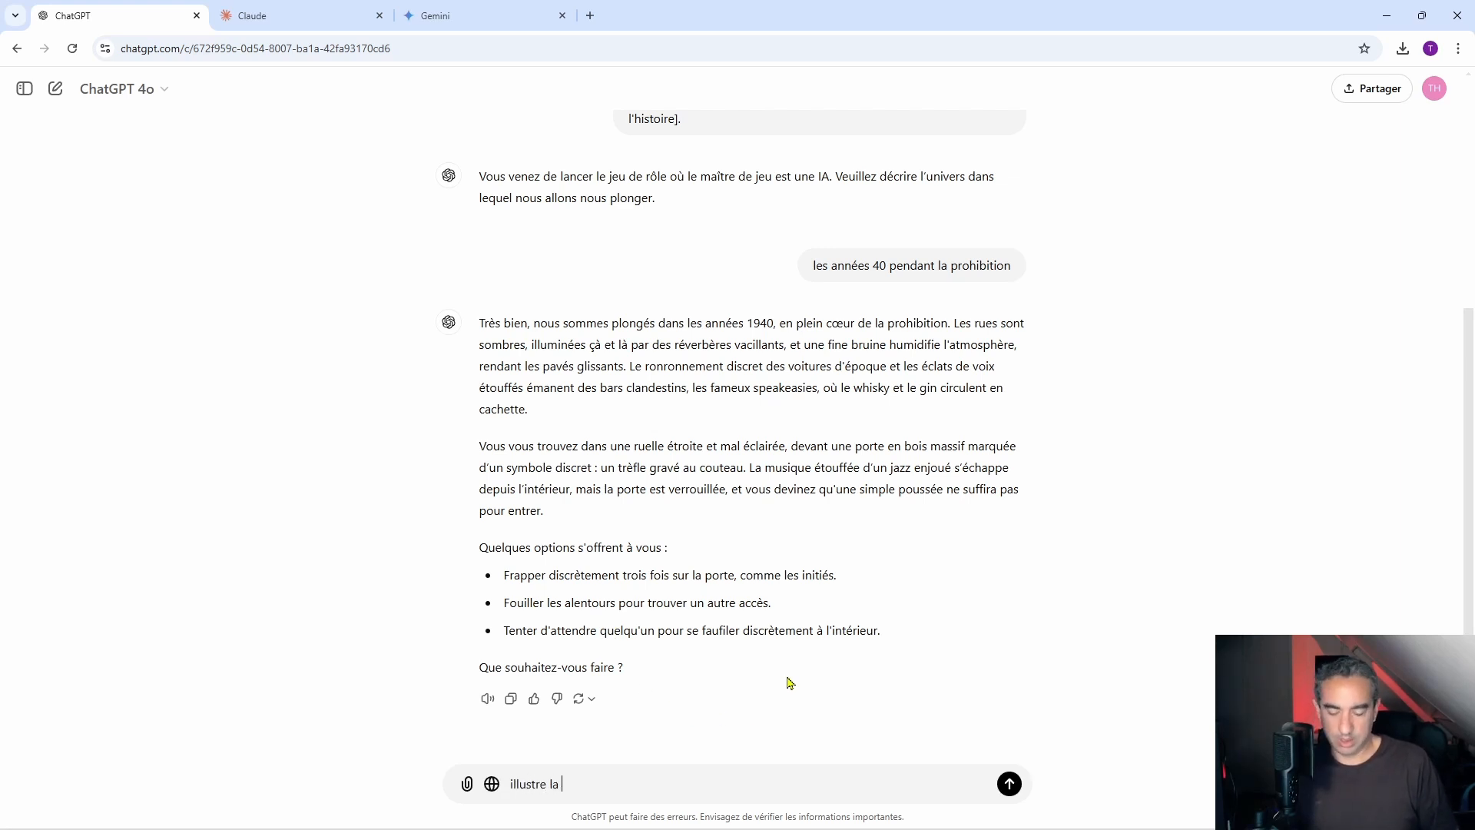
{"action": "type", "text": " scene stp"}
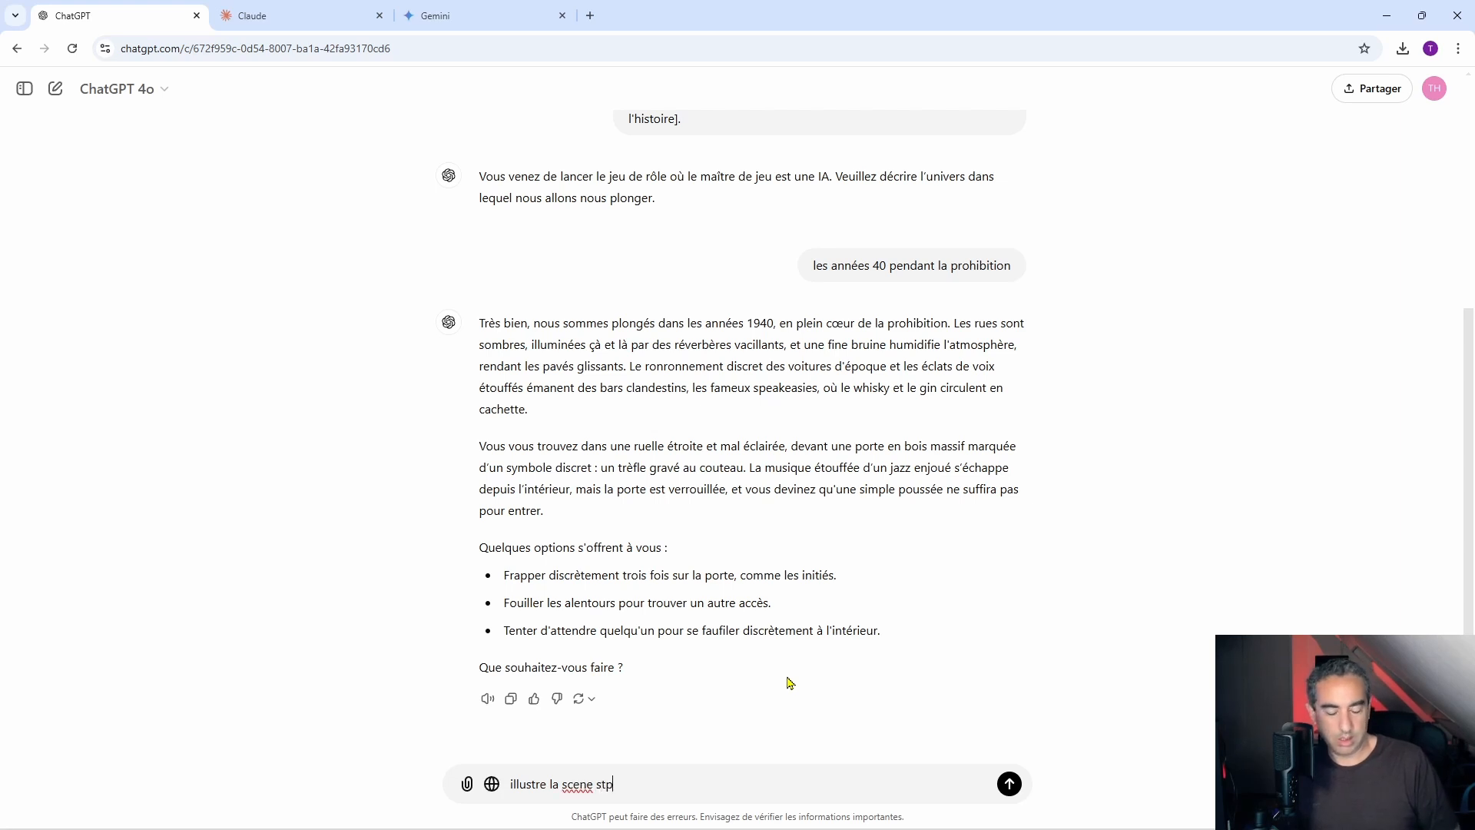
{"action": "key", "text": "Return"}
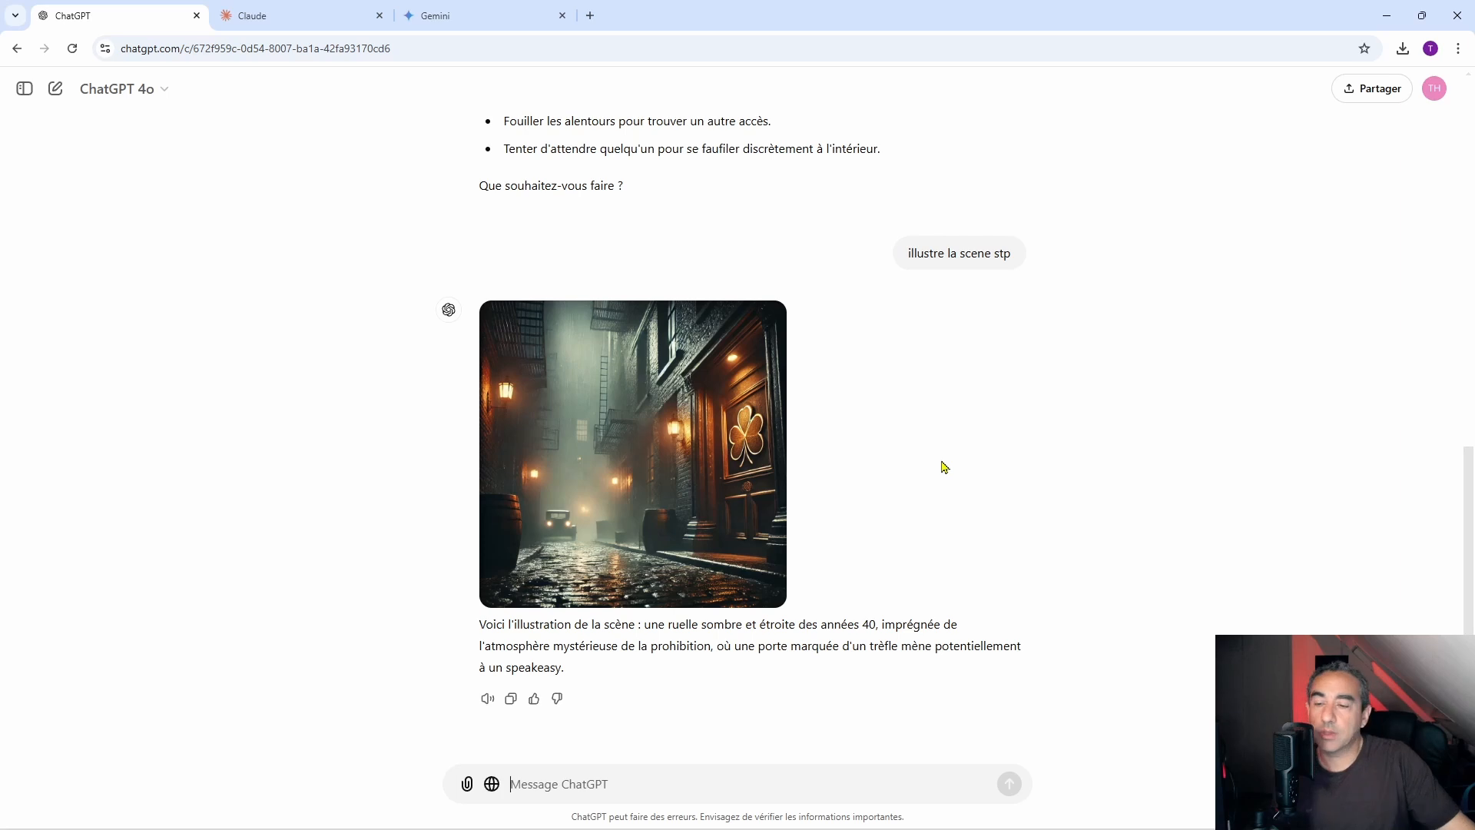
Copy the first suggested option, "Frapper discrètement trois fois sur la porte, comme les initiés.", and send it as the reply.
{"action": "mouse_move", "coordinate": [772, 432]}
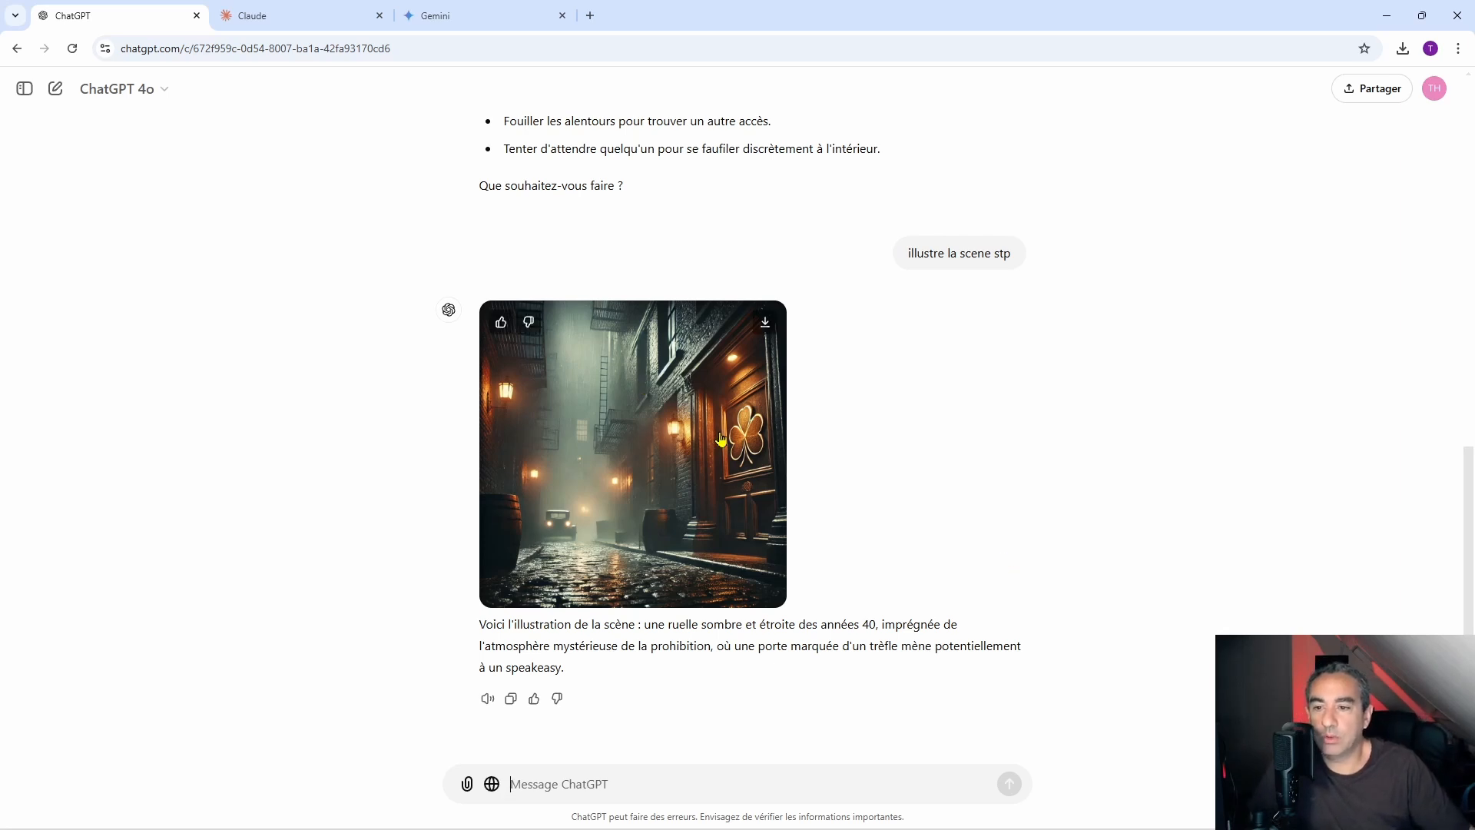
{"action": "scroll", "coordinate": [1045, 492], "scroll_direction": "up", "scroll_amount": 1}
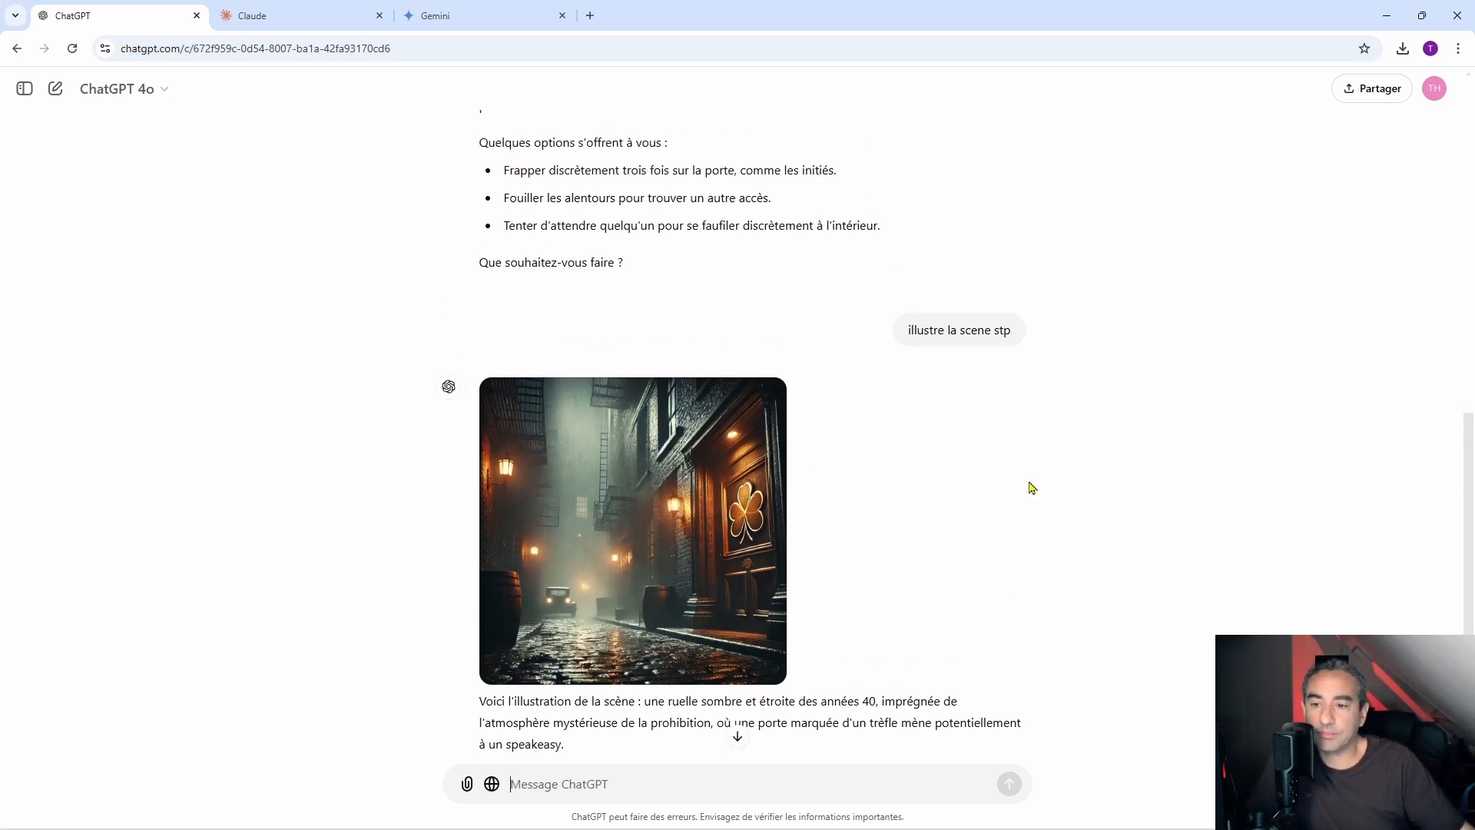
{"action": "scroll", "coordinate": [997, 488], "scroll_direction": "down", "scroll_amount": 1}
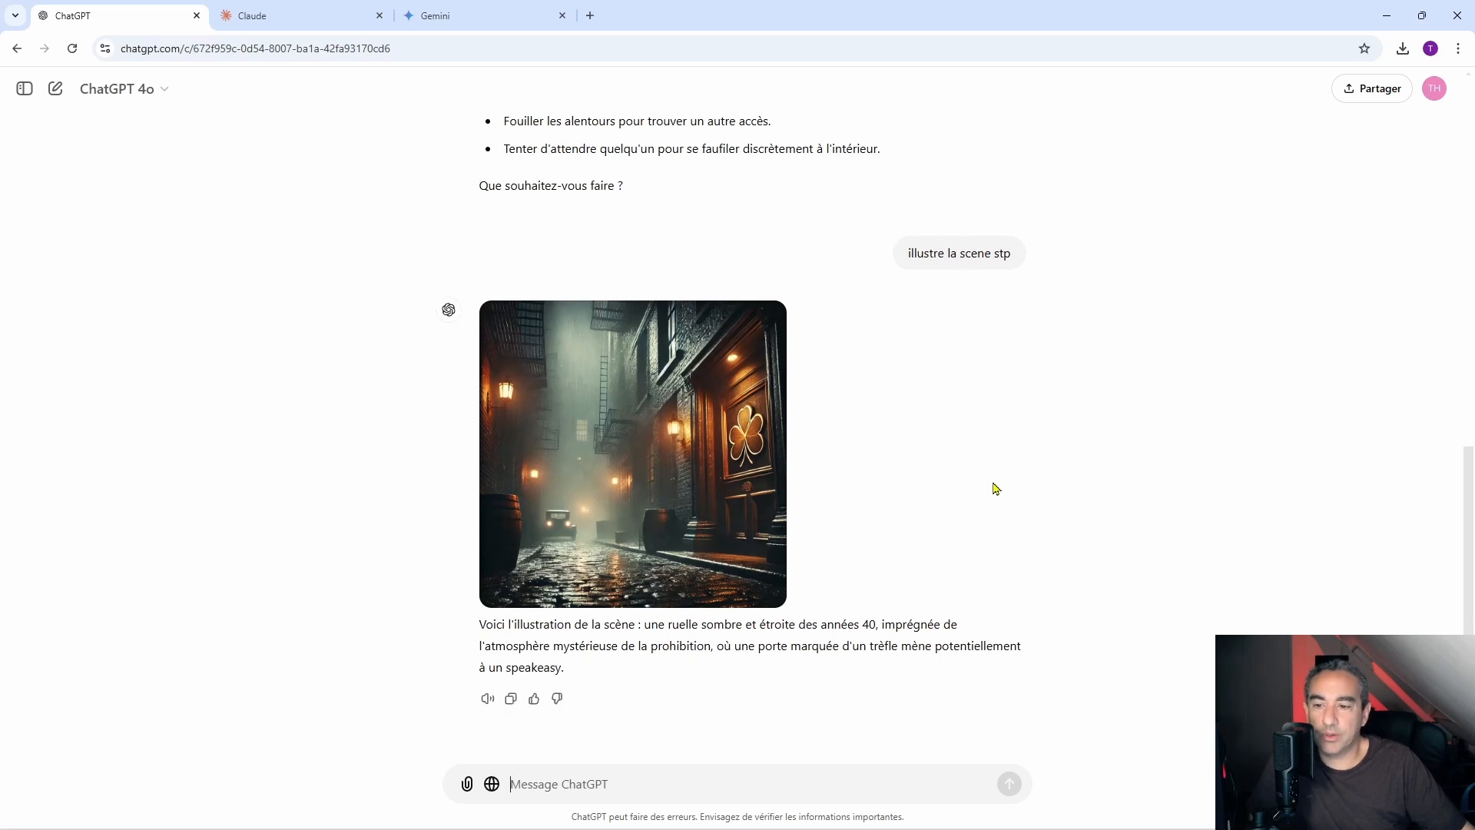
{"action": "scroll", "coordinate": [799, 638], "scroll_direction": "up", "scroll_amount": 3}
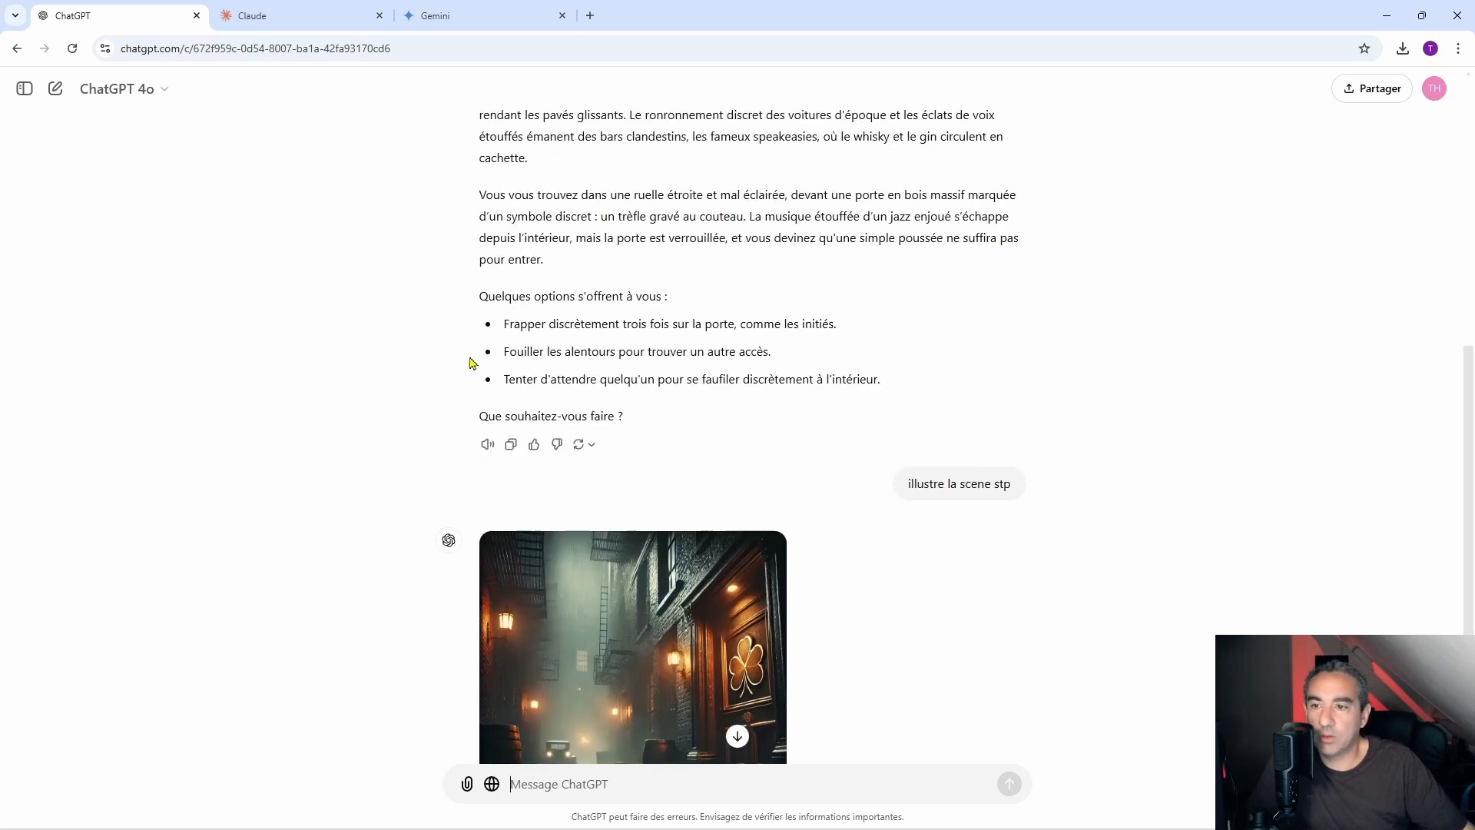
{"action": "left_click_drag", "start_coordinate": [505, 325], "coordinate": [845, 331]}
{"action": "right_click", "coordinate": [821, 326]}
{"action": "left_click", "coordinate": [845, 343]}
{"action": "scroll", "coordinate": [846, 646], "scroll_direction": "down", "scroll_amount": 2}
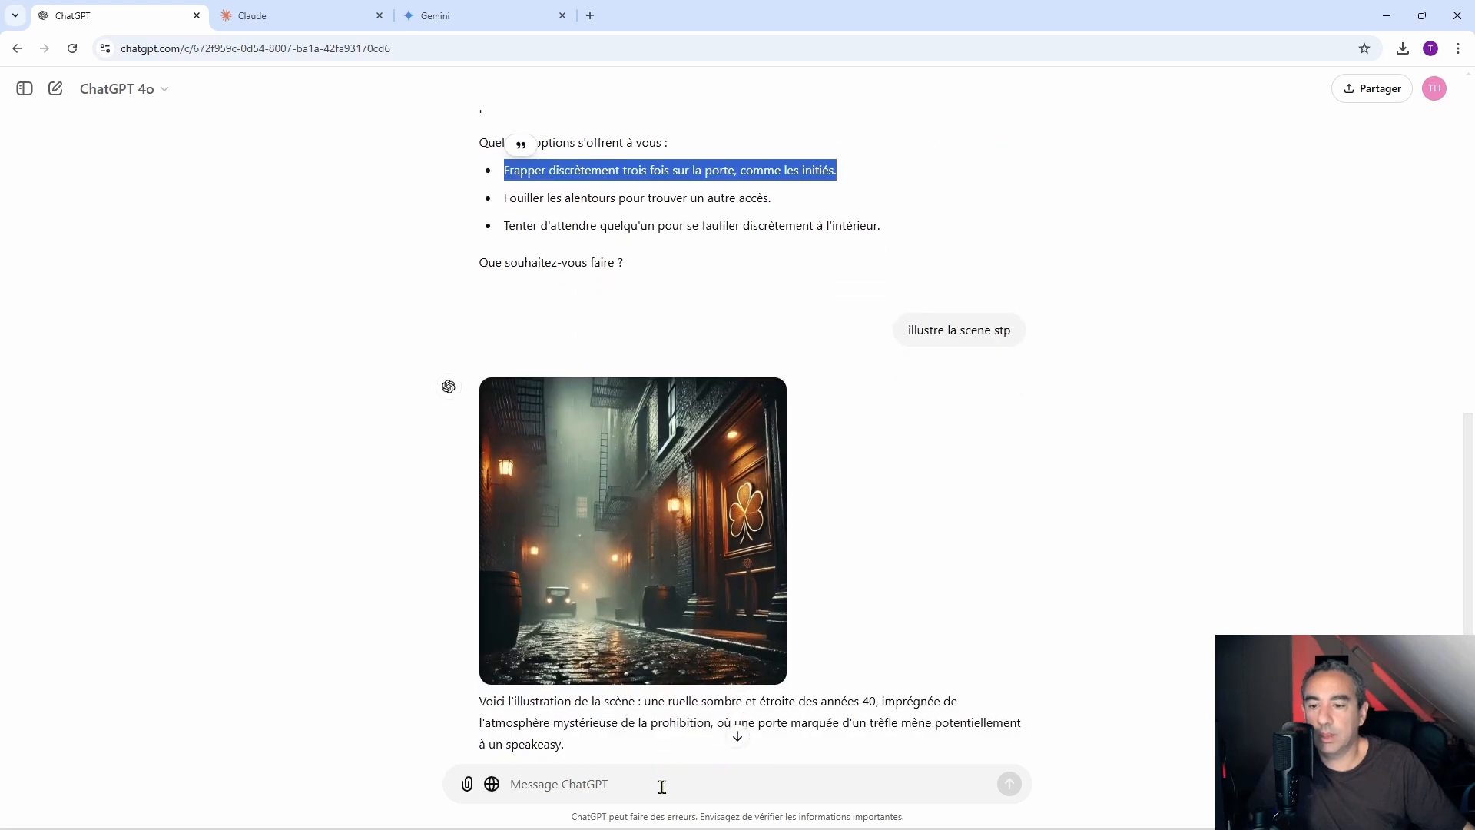
{"action": "right_click", "coordinate": [662, 785]}
{"action": "left_click", "coordinate": [722, 608]}
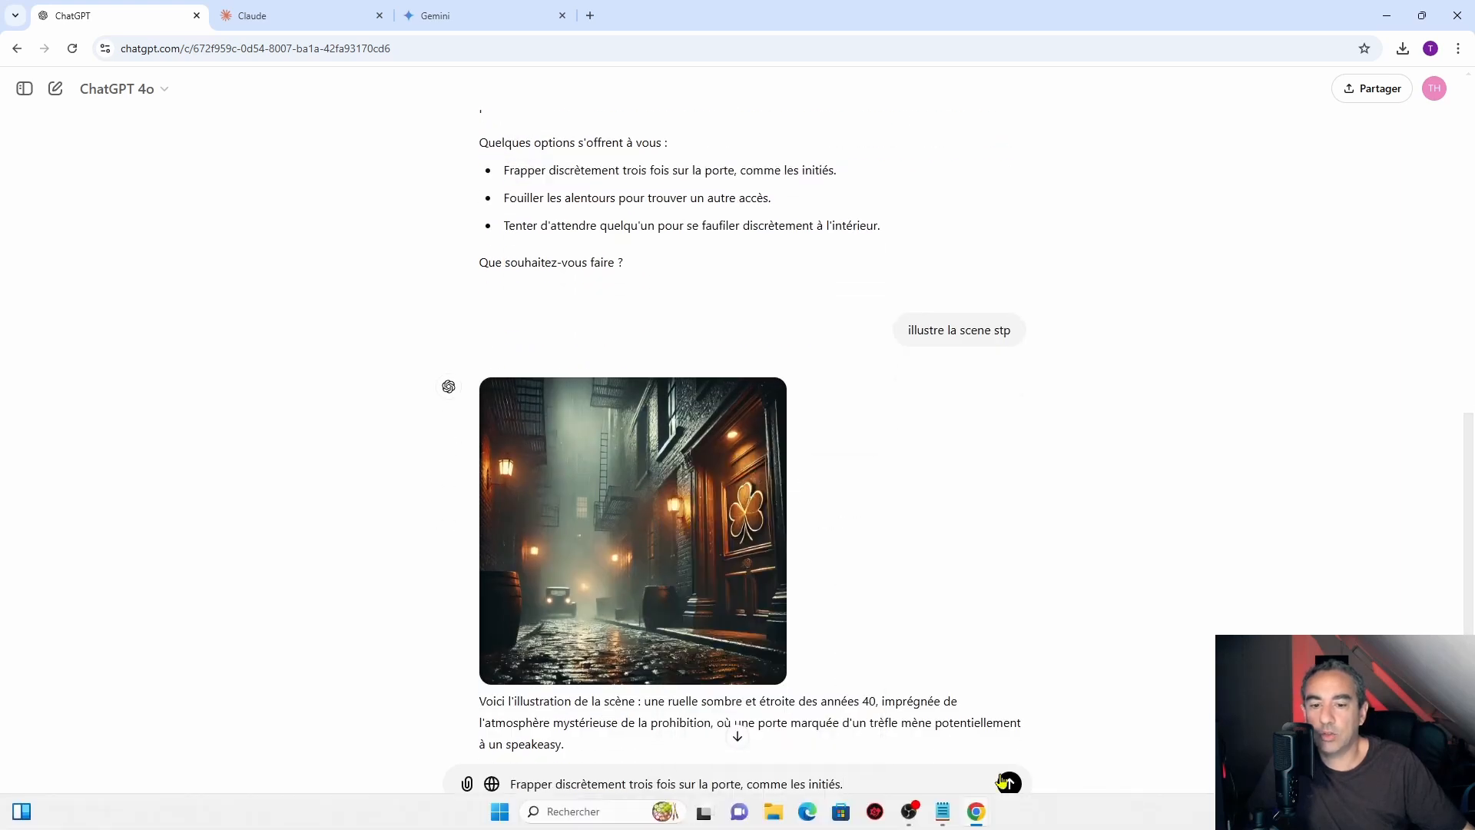
{"action": "left_click", "coordinate": [1009, 783]}
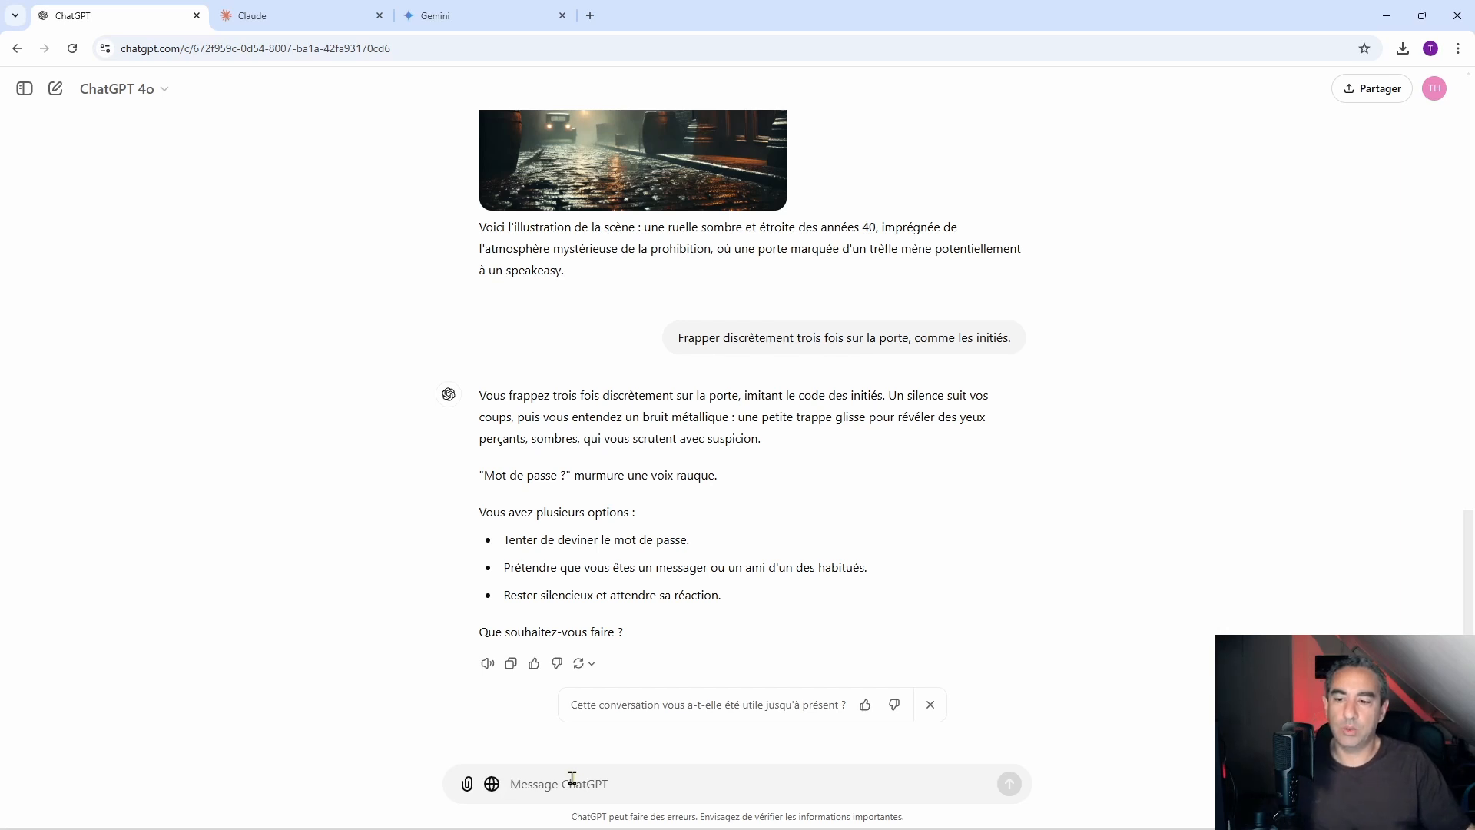
Request an image of the password scene at the door by sending "illustre la scene".
{"action": "type", "text": "illustre la scène"}
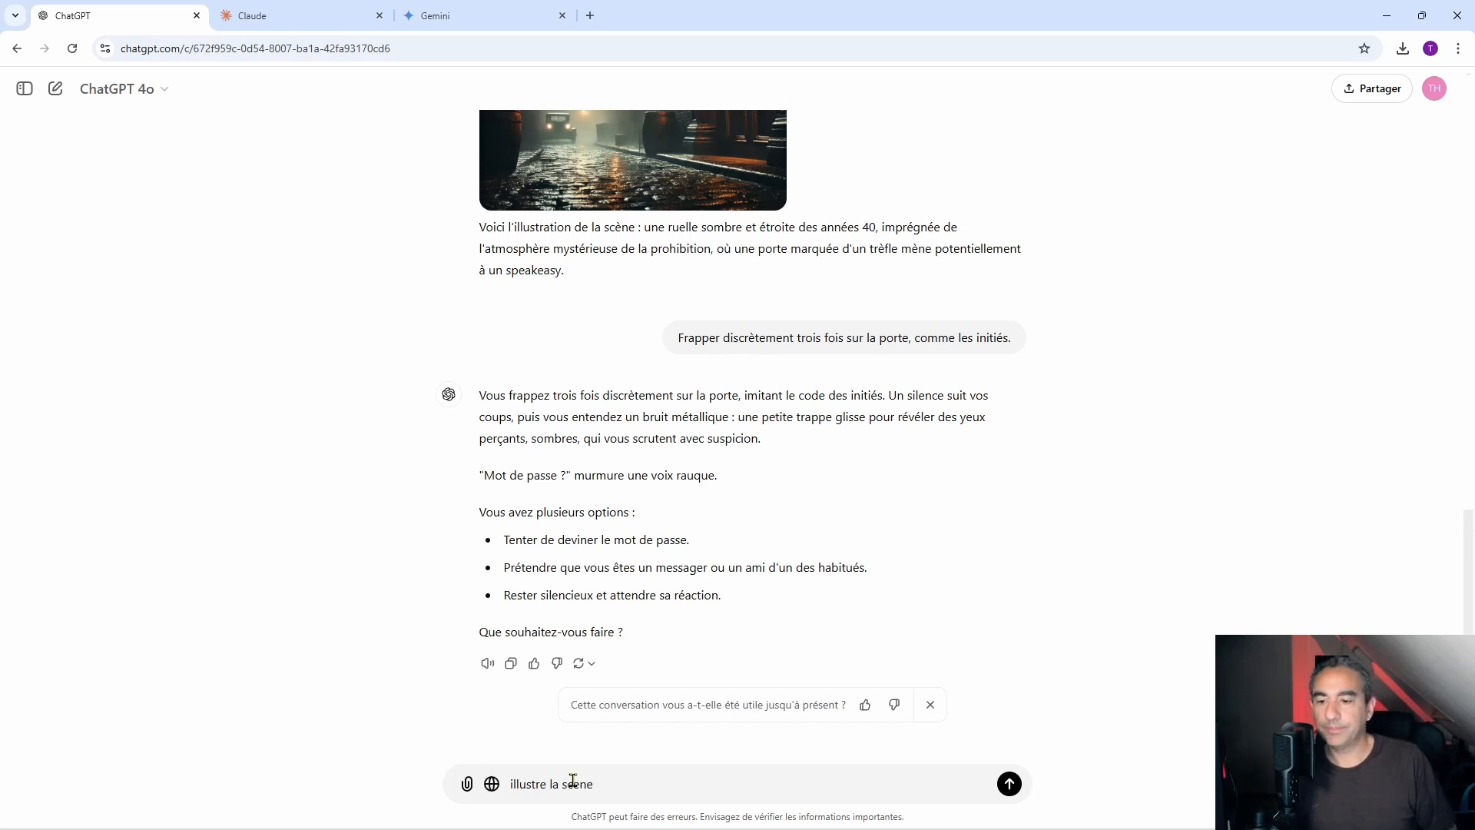
{"action": "key", "text": "Return"}
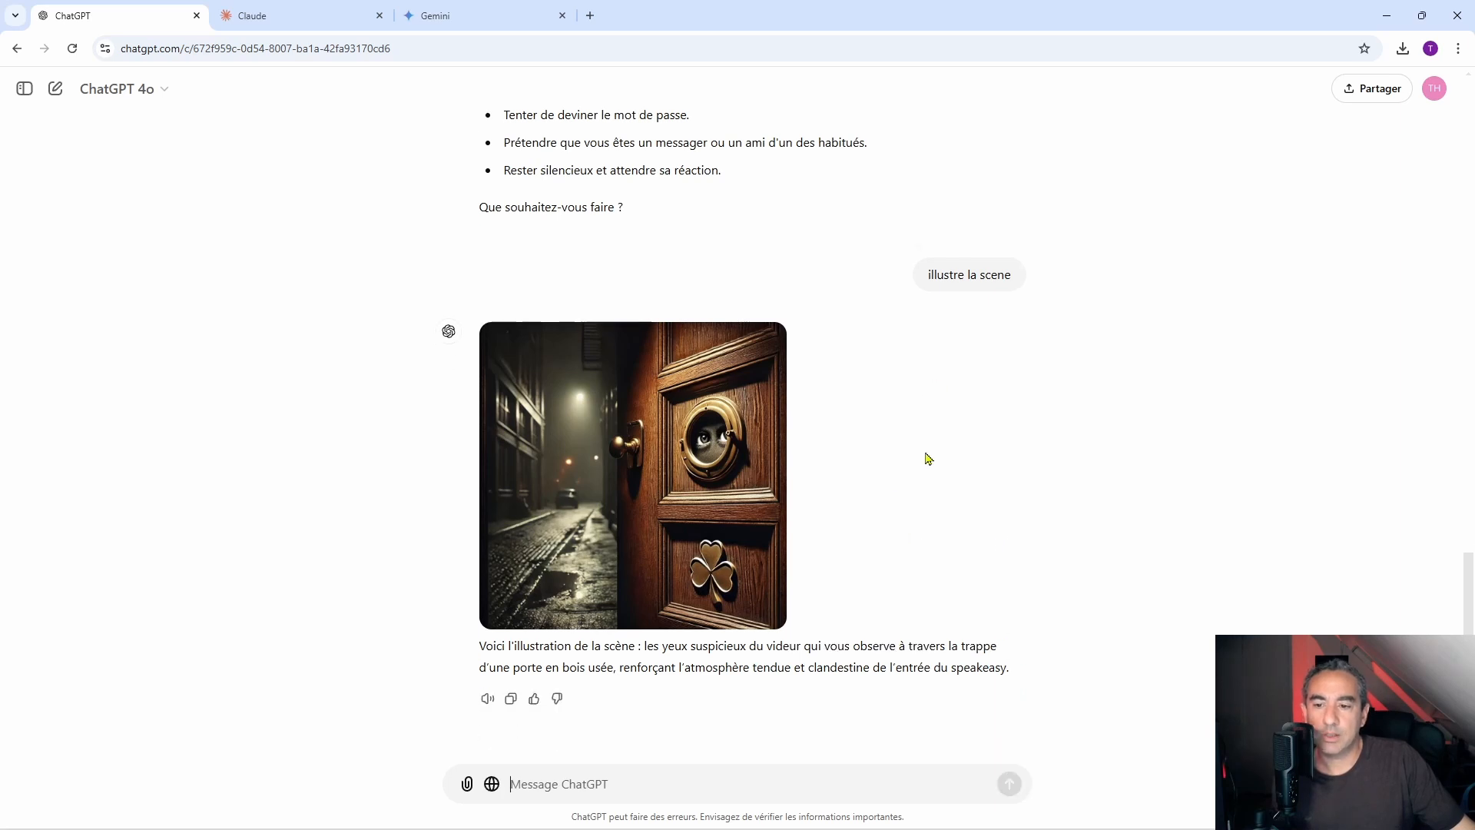
Copy the full text of the opening adventure prompt at the start of the conversation.
{"action": "scroll", "coordinate": [719, 477], "scroll_direction": "up", "scroll_amount": 5}
{"action": "scroll", "coordinate": [719, 477], "scroll_direction": "up", "scroll_amount": 4}
{"action": "scroll", "coordinate": [600, 389], "scroll_direction": "down", "scroll_amount": 9}
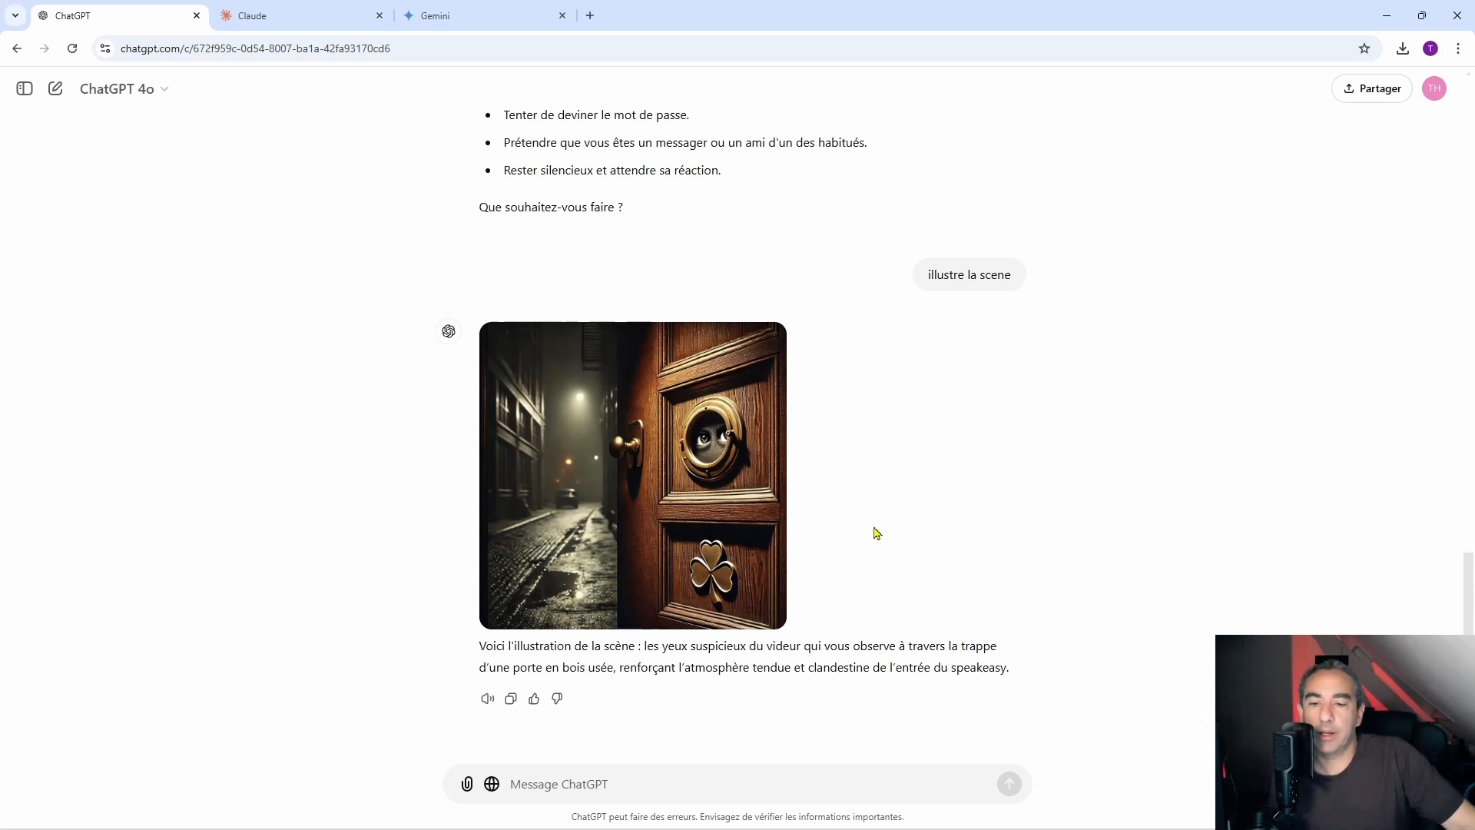
{"action": "scroll", "coordinate": [932, 435], "scroll_direction": "up", "scroll_amount": 8}
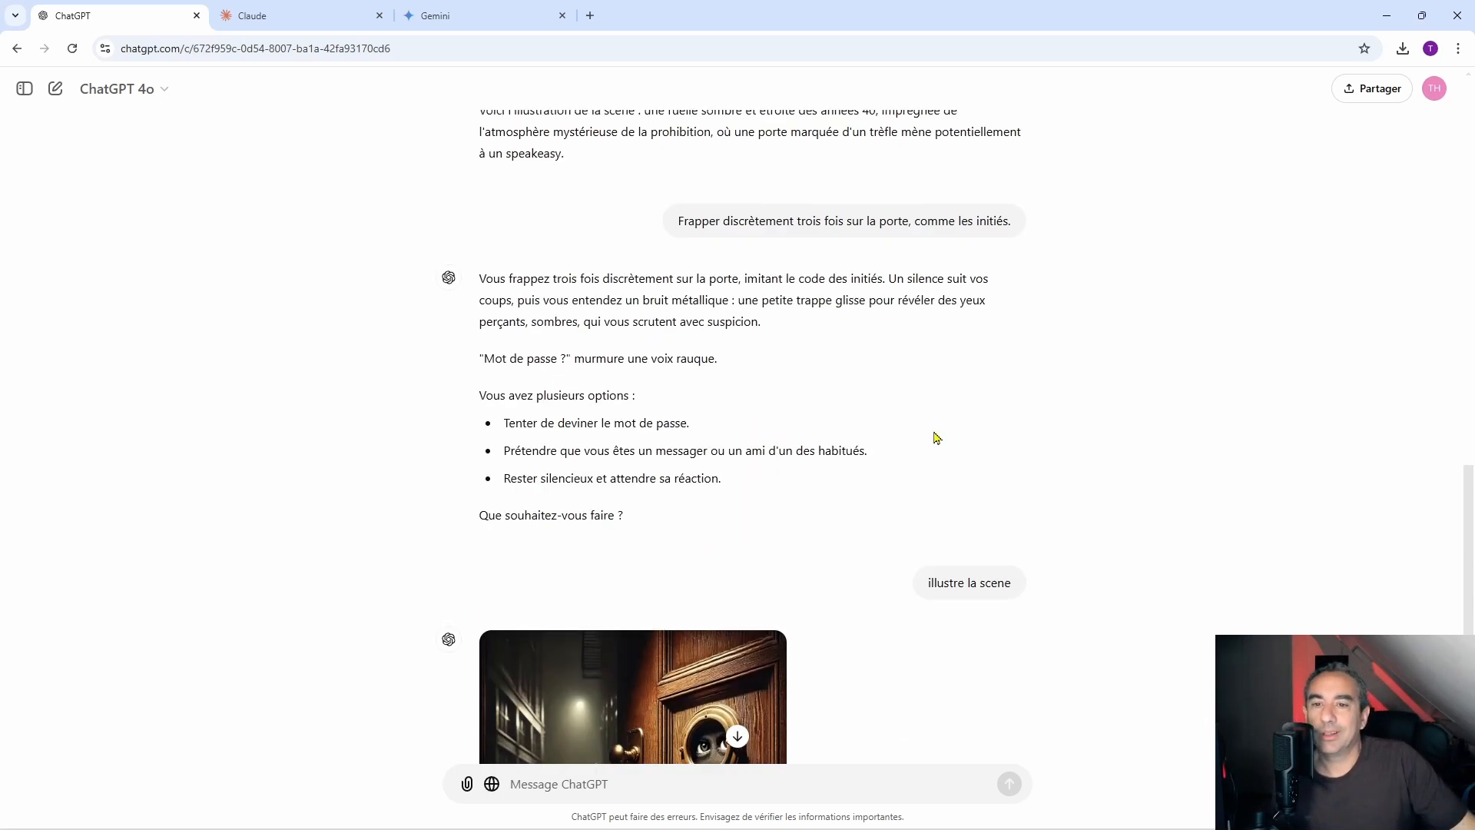
{"action": "scroll", "coordinate": [936, 437], "scroll_direction": "up", "scroll_amount": 12}
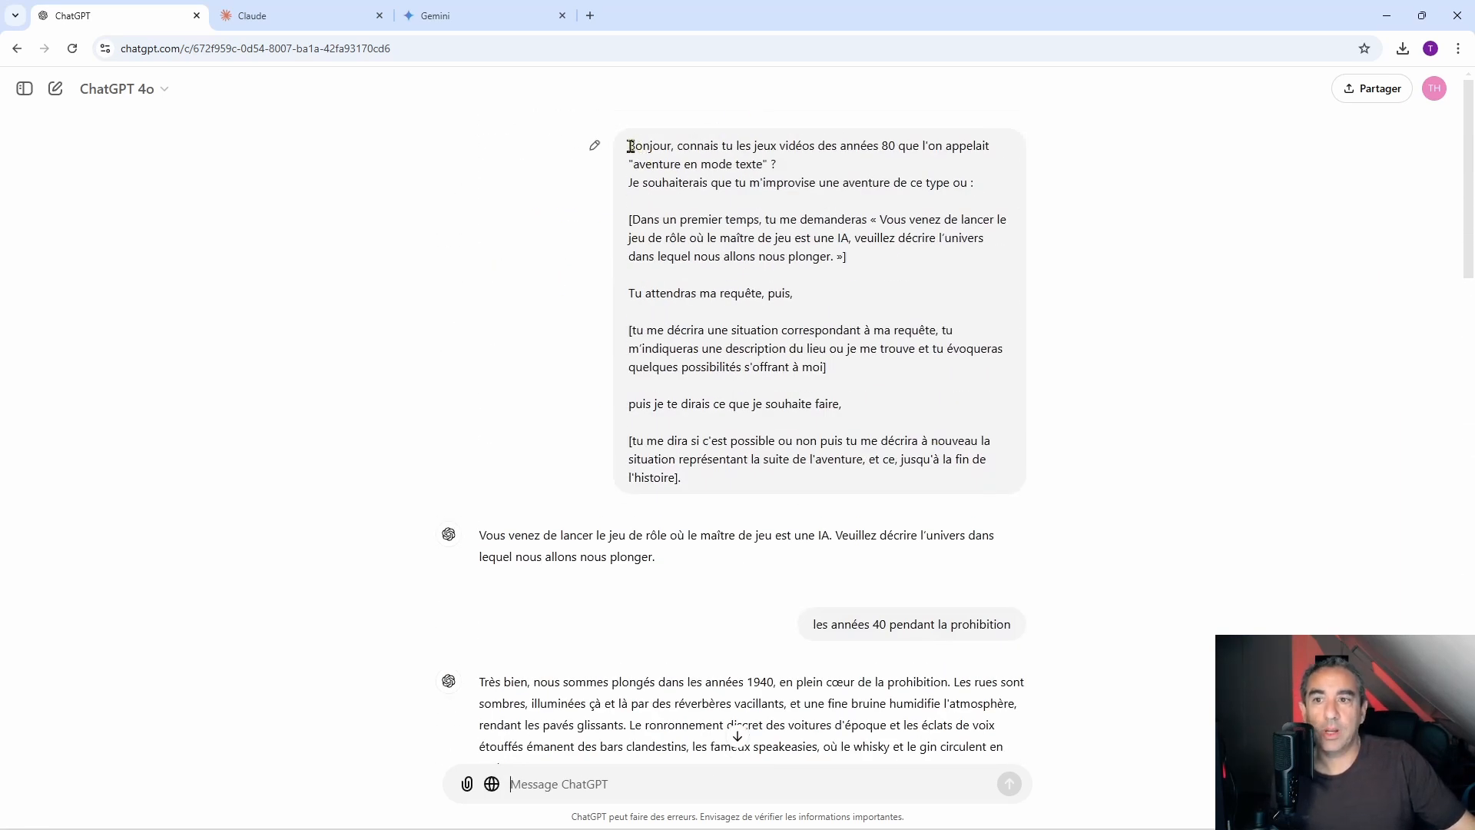
{"action": "left_click_drag", "start_coordinate": [630, 146], "coordinate": [1024, 487]}
{"action": "right_click", "coordinate": [741, 386]}
{"action": "left_click", "coordinate": [750, 388]}
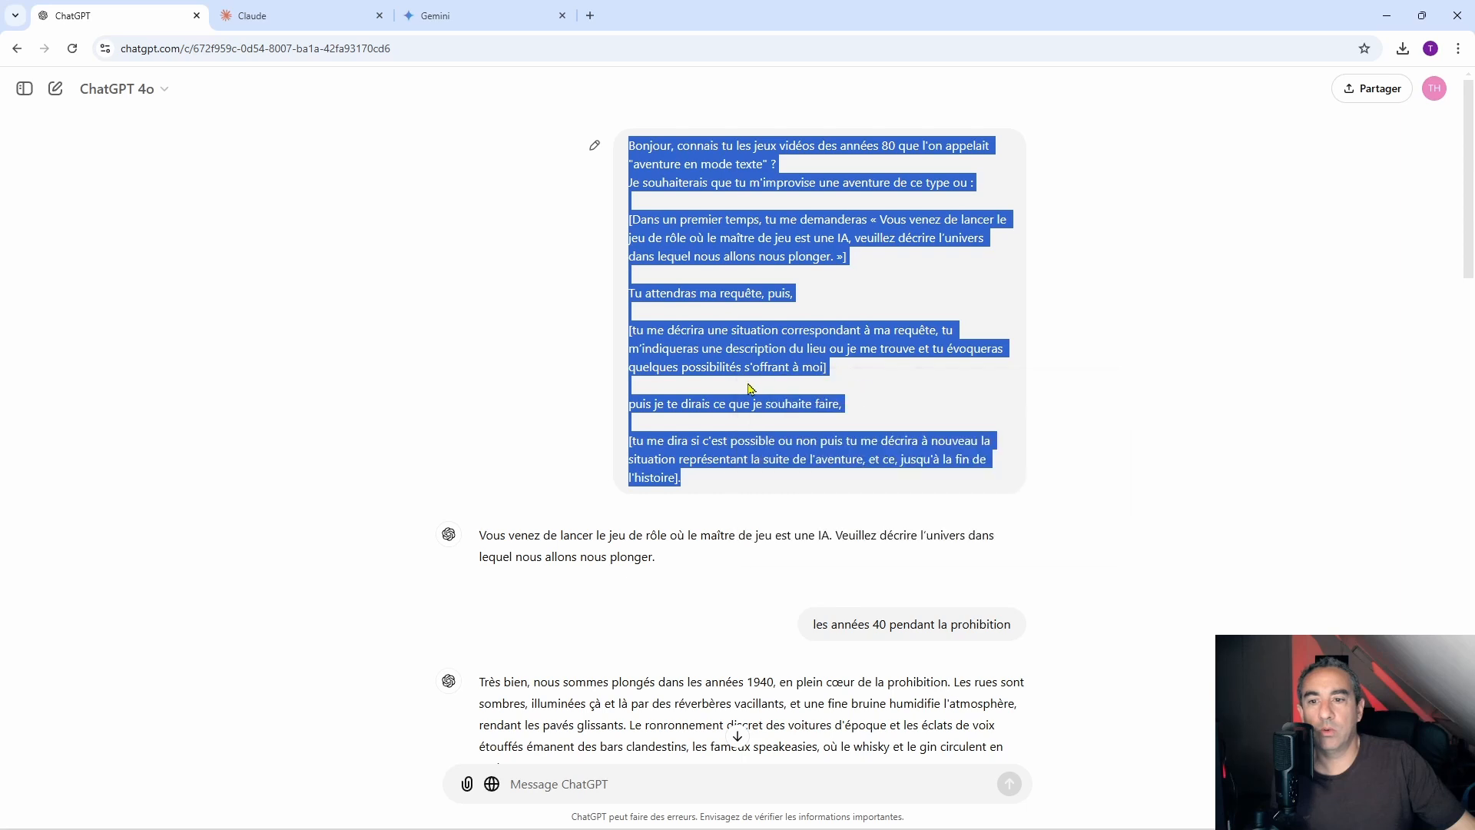
Switch to Claude, paste the copied adventure prompt into a new chat and send it.
{"action": "left_click", "coordinate": [329, 10]}
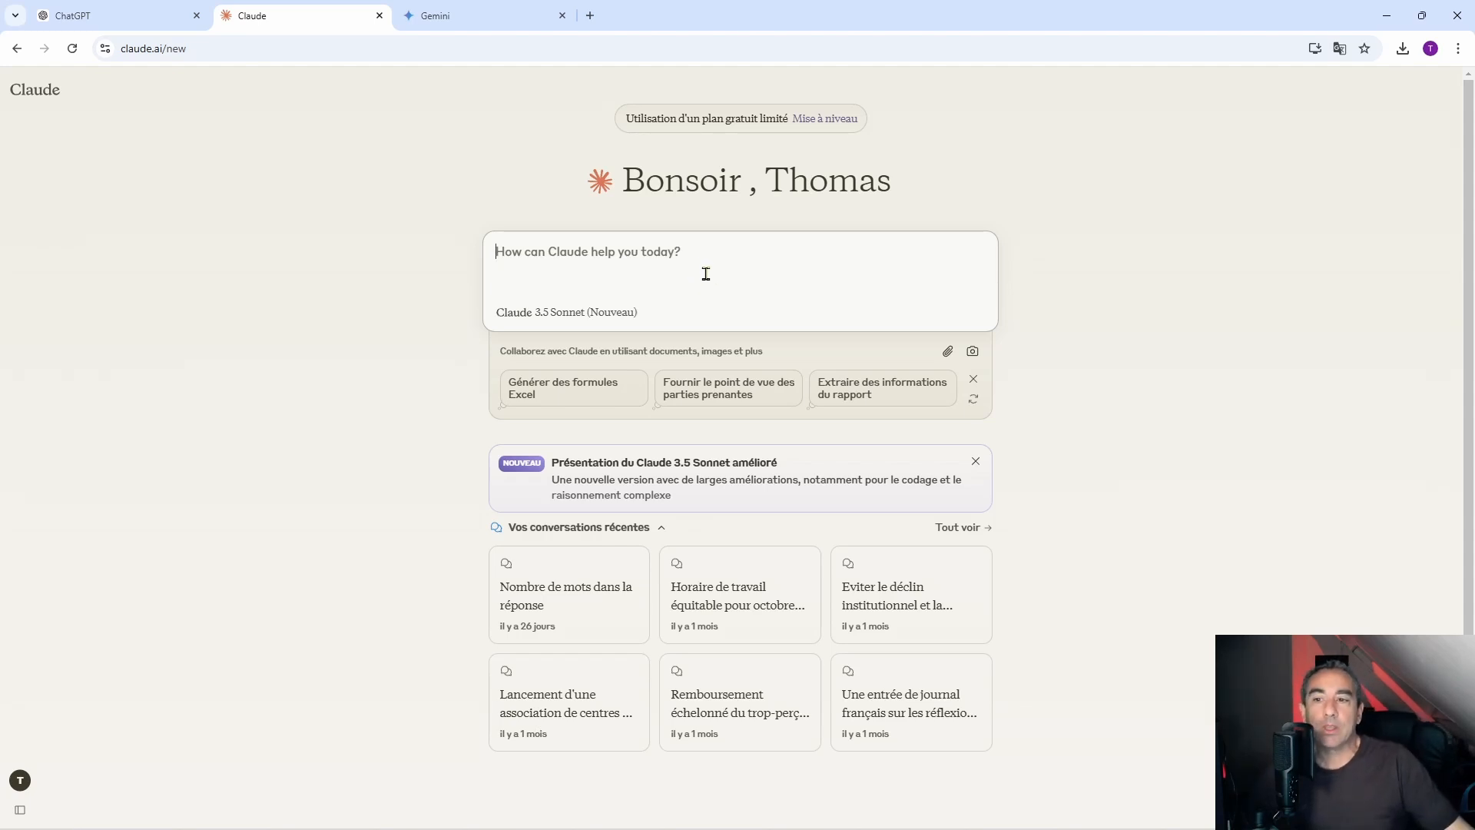
{"action": "right_click", "coordinate": [595, 261]}
{"action": "left_click", "coordinate": [684, 412]}
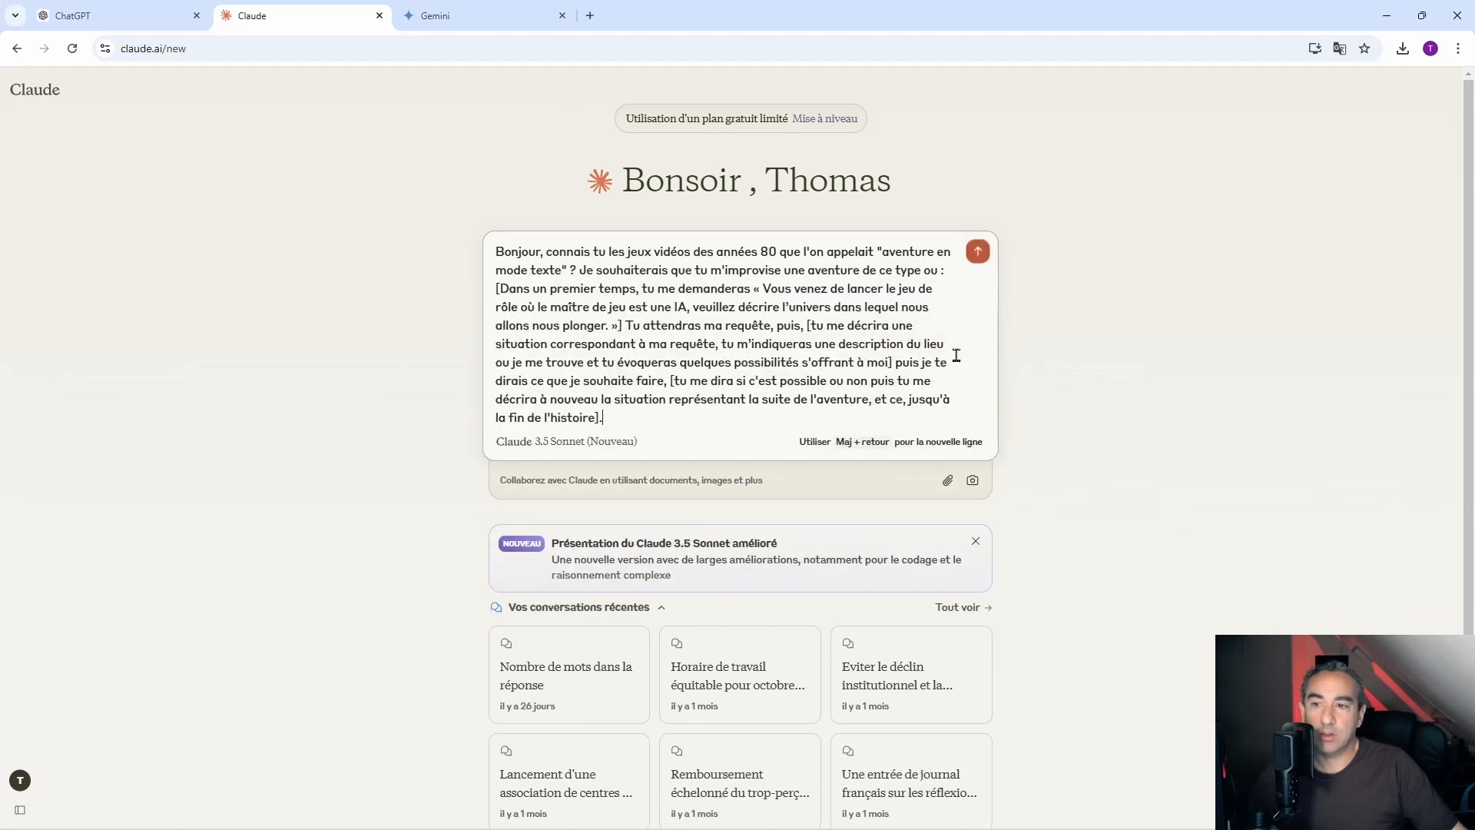
{"action": "left_click", "coordinate": [976, 252]}
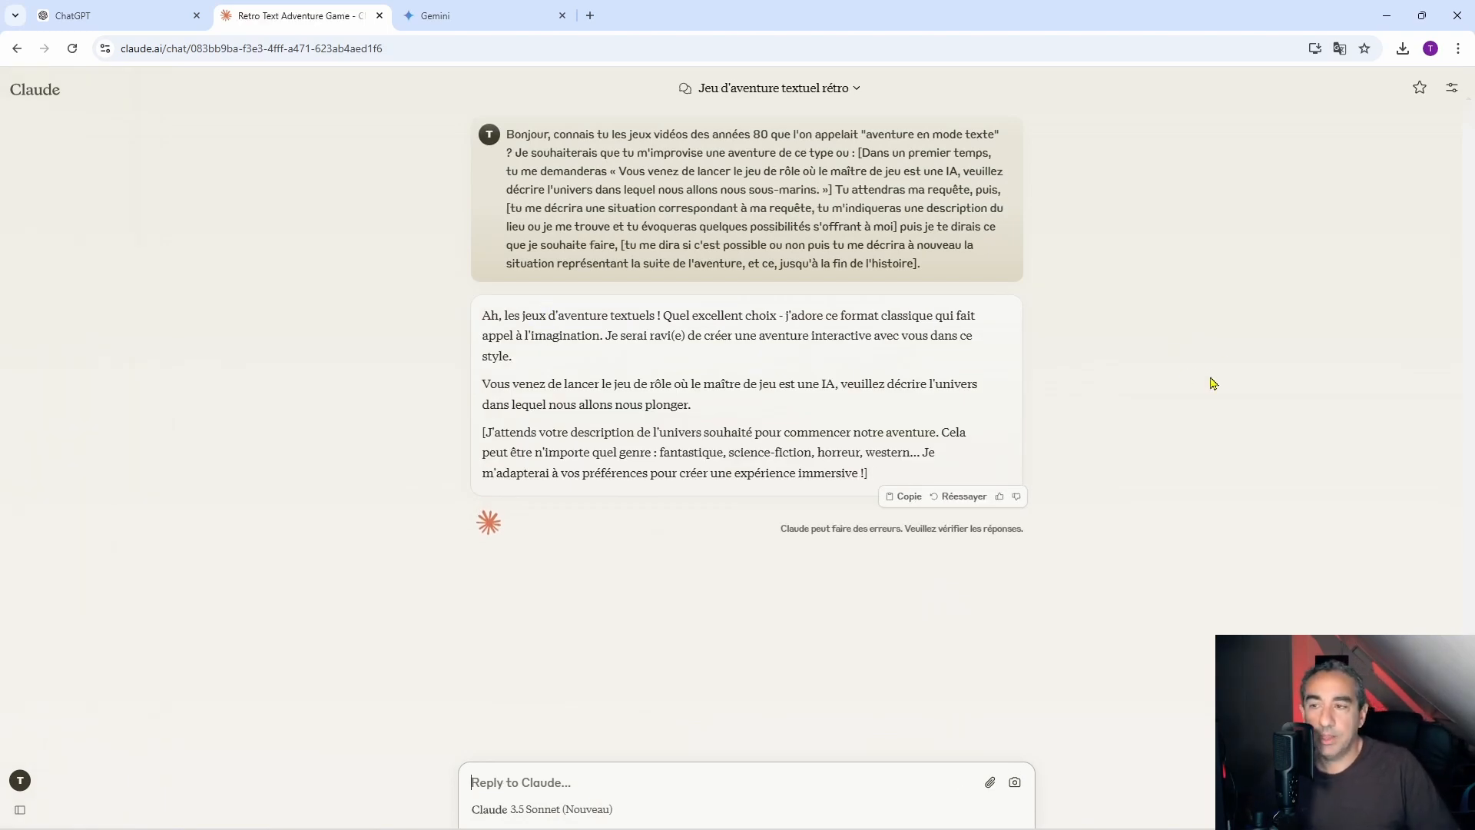
Return to ChatGPT and examine the list of available models, including the additional ones.
{"action": "left_click", "coordinate": [56, 7]}
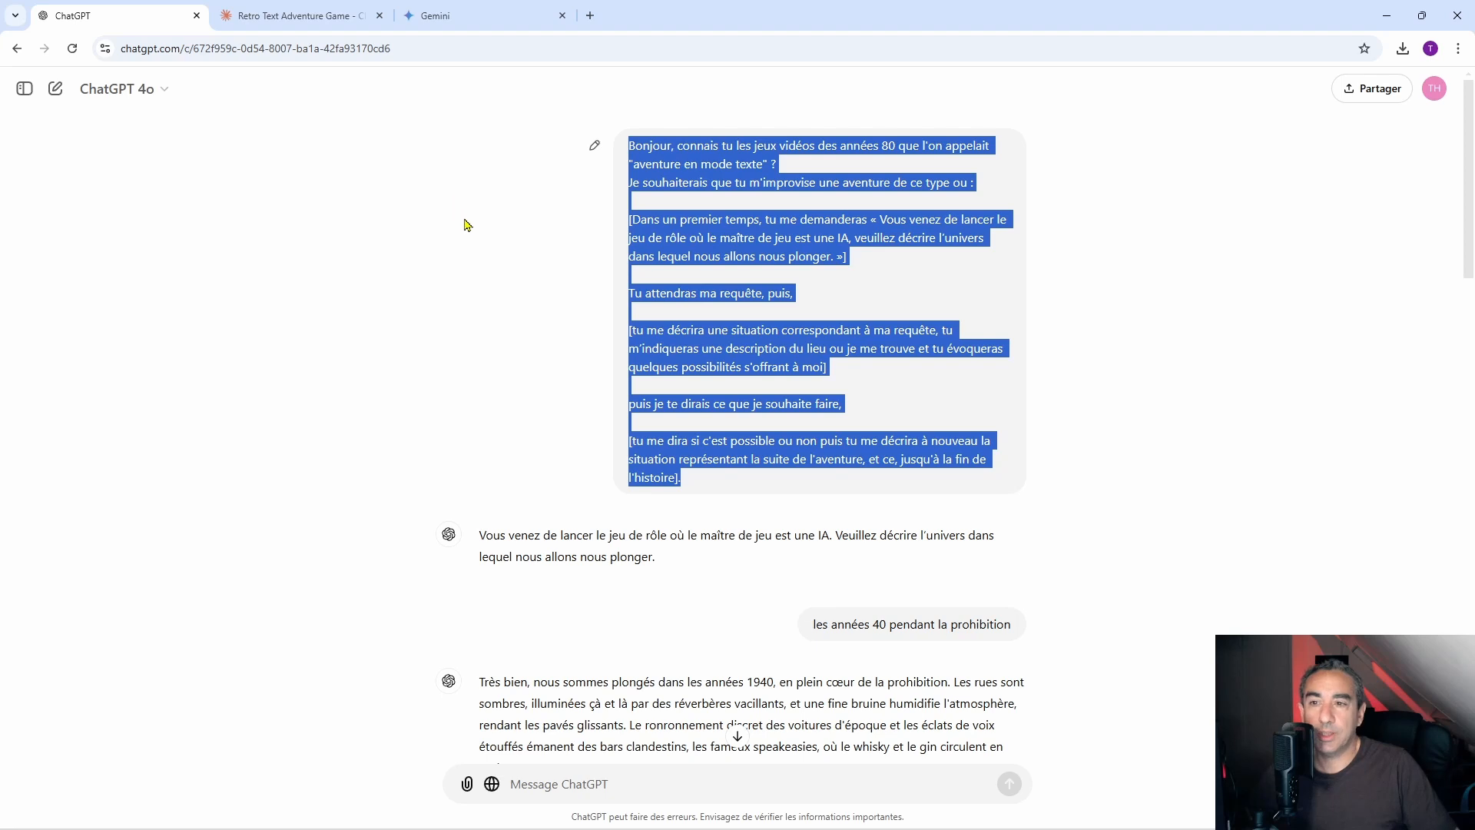
{"action": "left_click", "coordinate": [179, 89]}
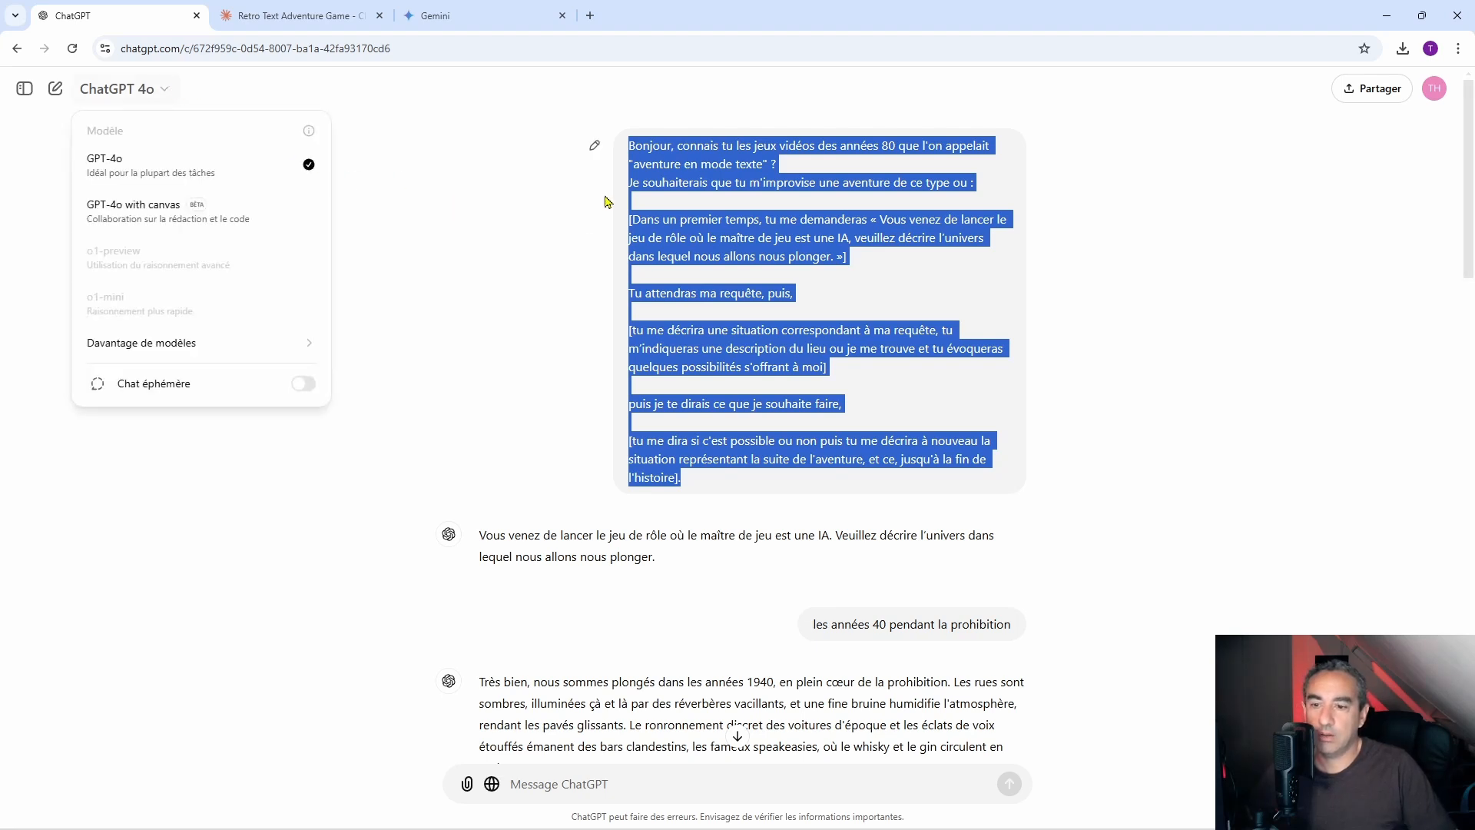
{"action": "left_click", "coordinate": [424, 661]}
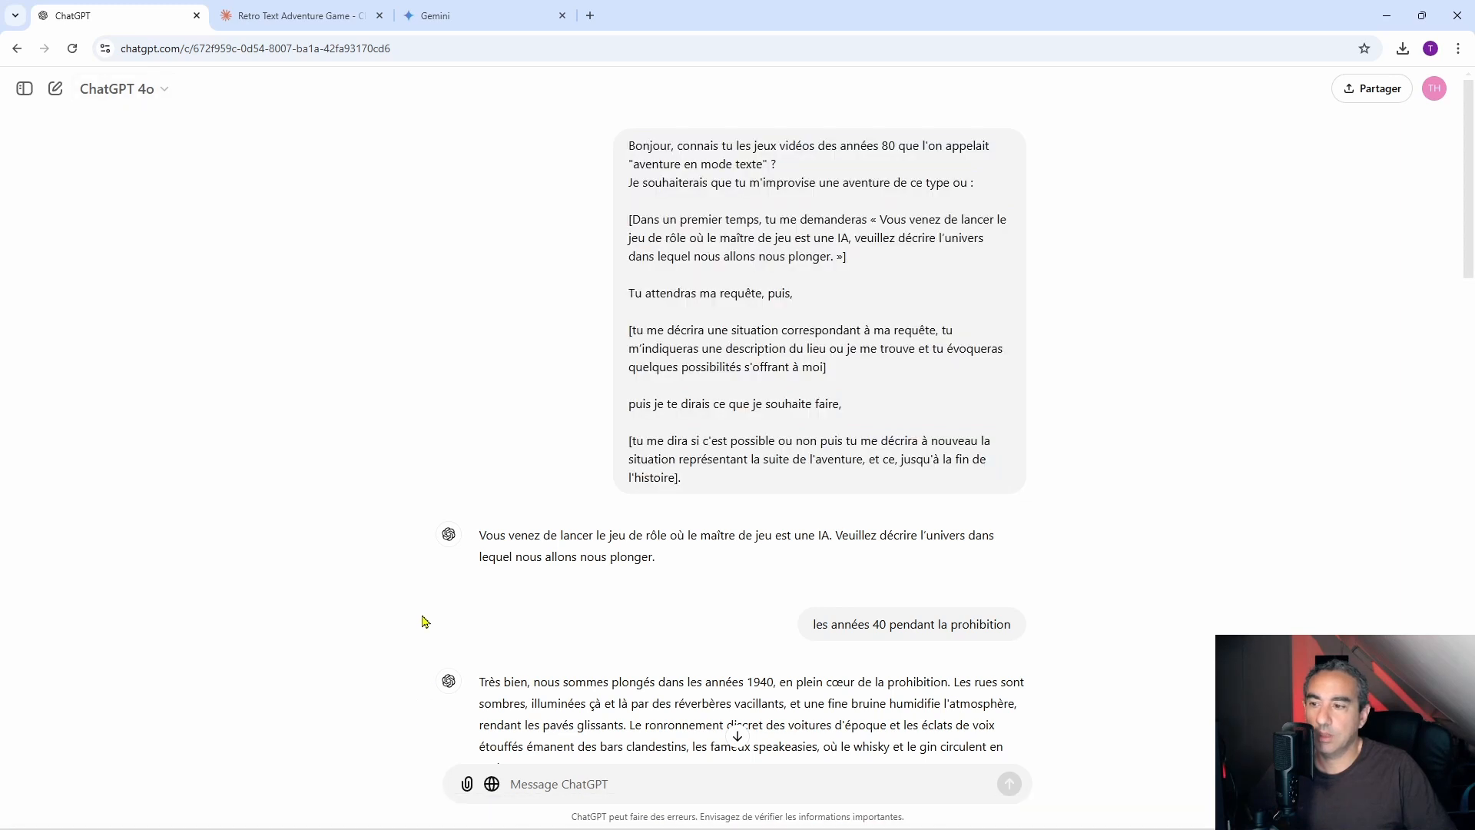
{"action": "scroll", "coordinate": [422, 619], "scroll_direction": "down", "scroll_amount": 7}
{"action": "scroll", "coordinate": [507, 649], "scroll_direction": "down", "scroll_amount": 15}
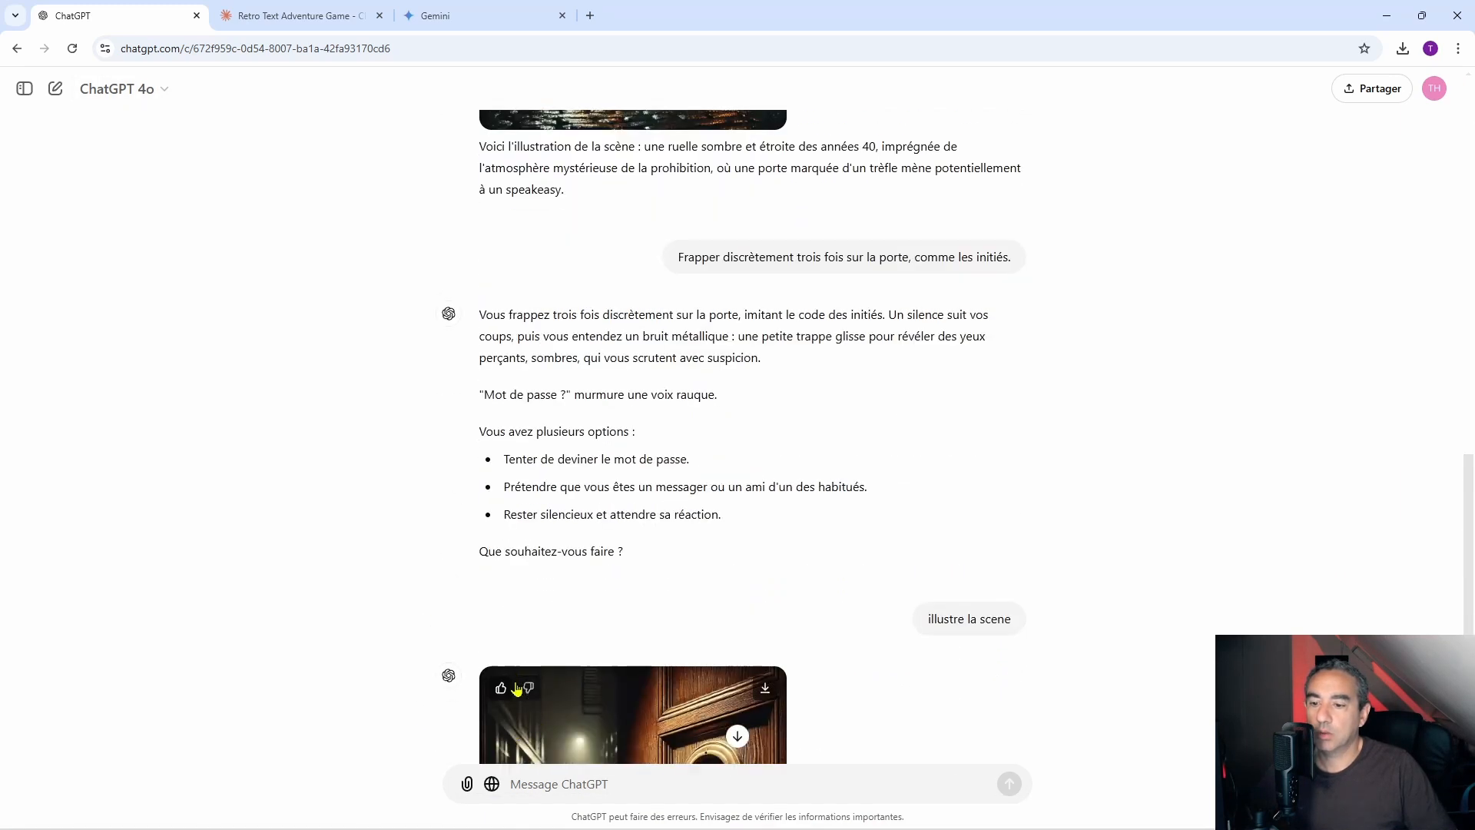
{"action": "left_click", "coordinate": [175, 88]}
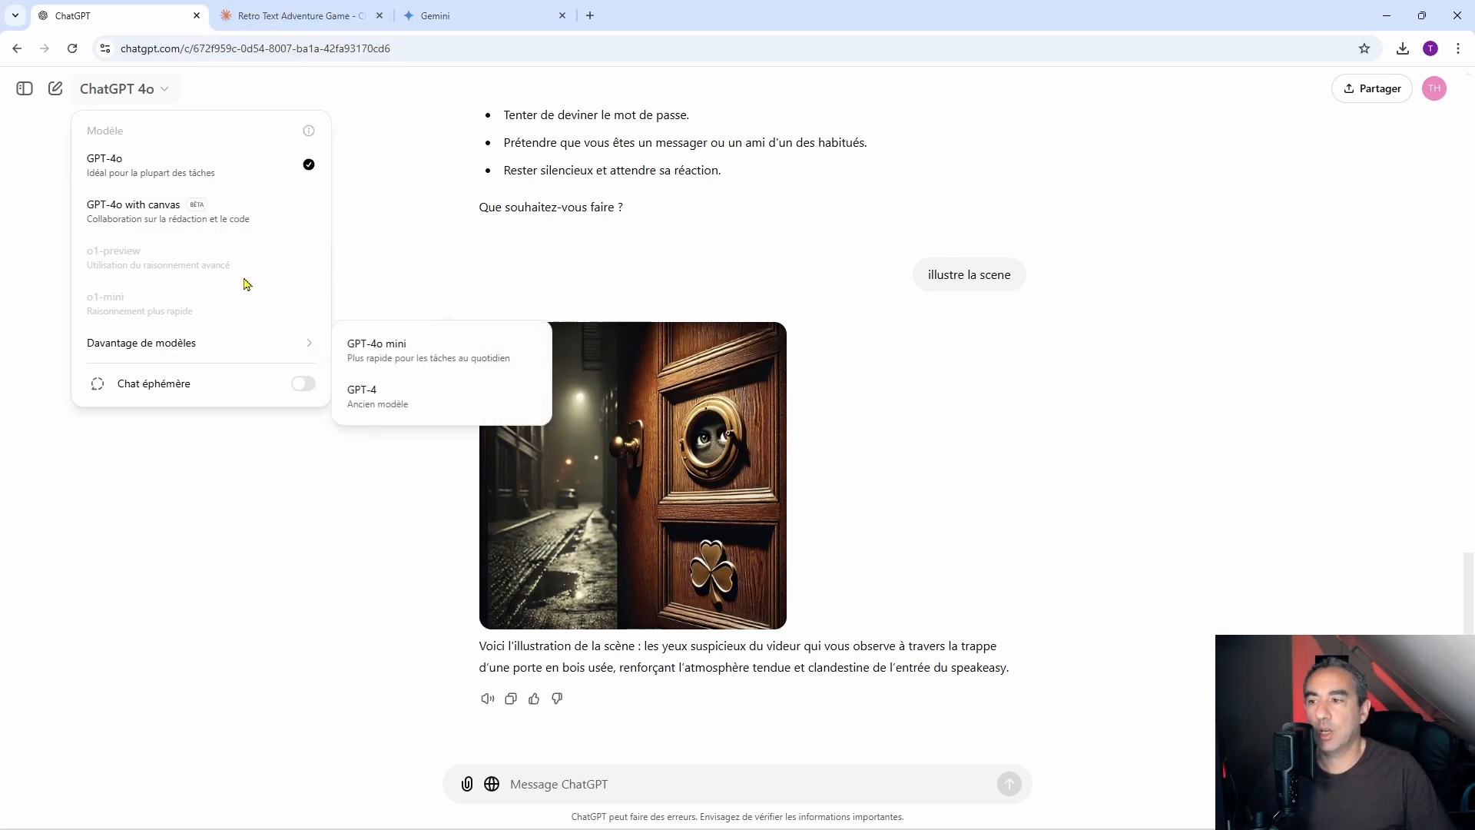
Check the Claude and Gemini pages, return to ChatGPT and copy the setting message "les années 40 pendant la prohibition".
{"action": "left_click", "coordinate": [315, 16]}
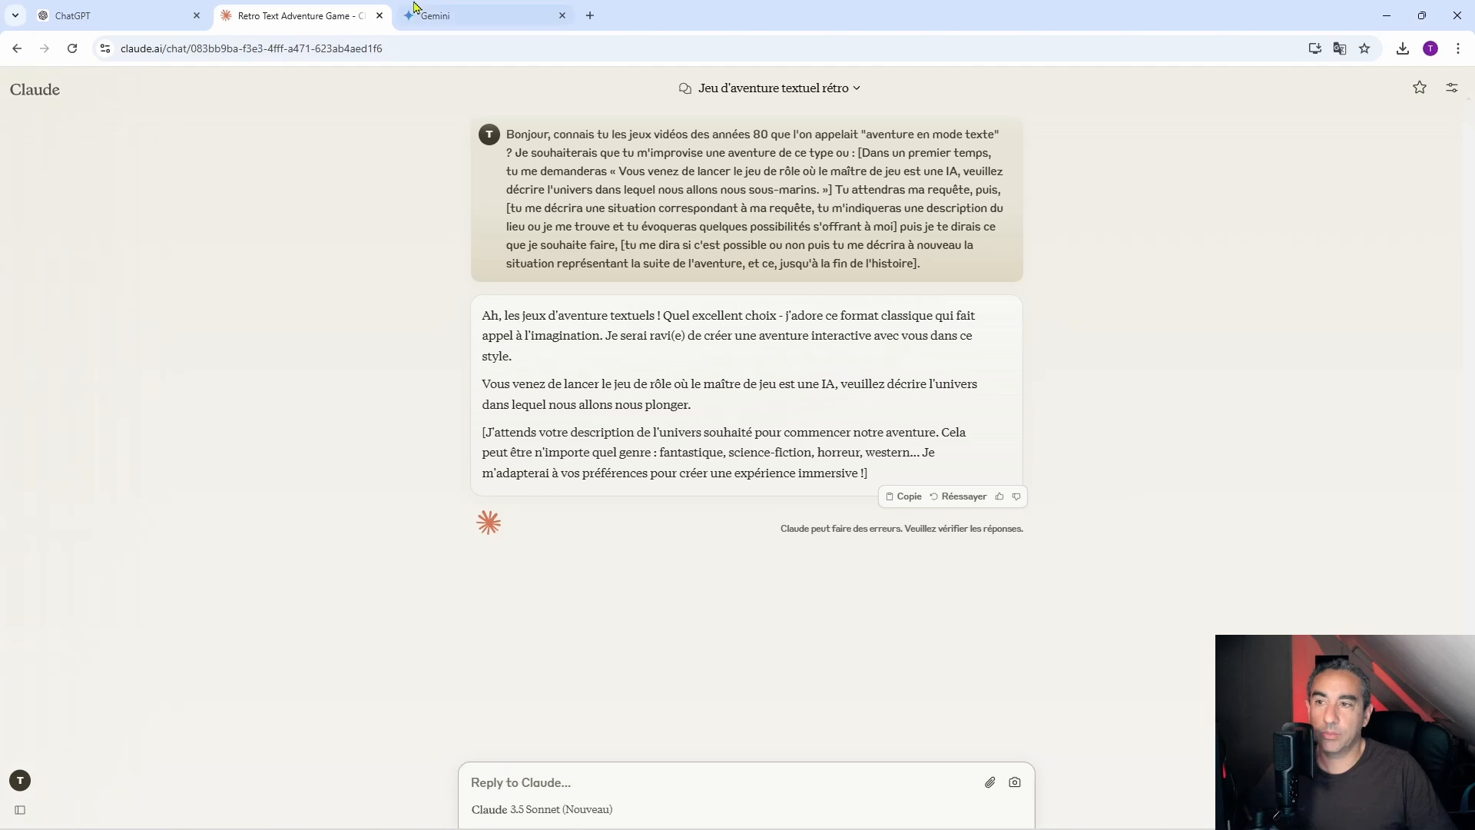
{"action": "left_click", "coordinate": [430, 16]}
{"action": "left_click", "coordinate": [115, 15]}
{"action": "scroll", "coordinate": [844, 515], "scroll_direction": "up", "scroll_amount": 20}
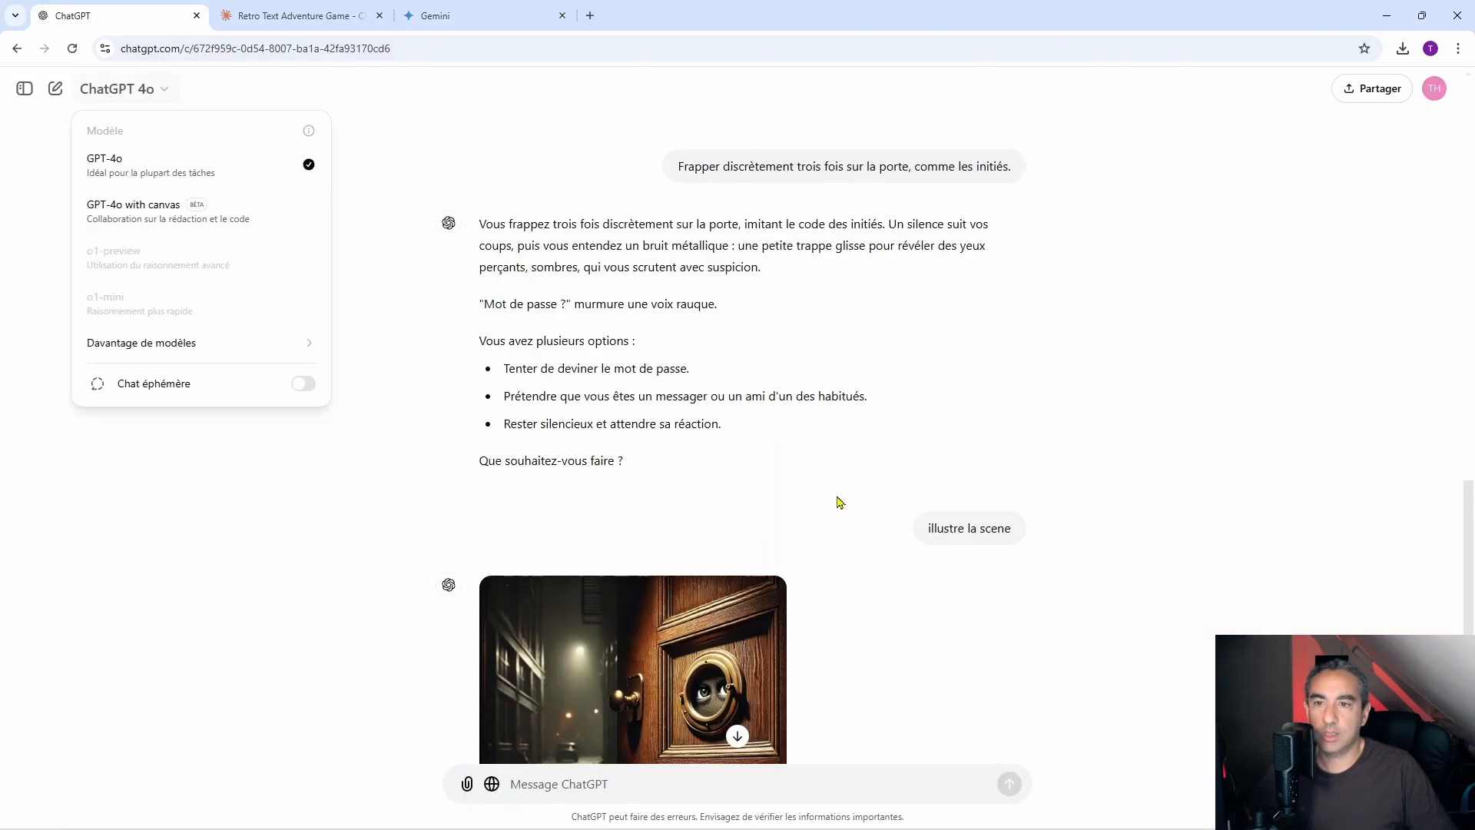
{"action": "scroll", "coordinate": [840, 498], "scroll_direction": "up", "scroll_amount": 4}
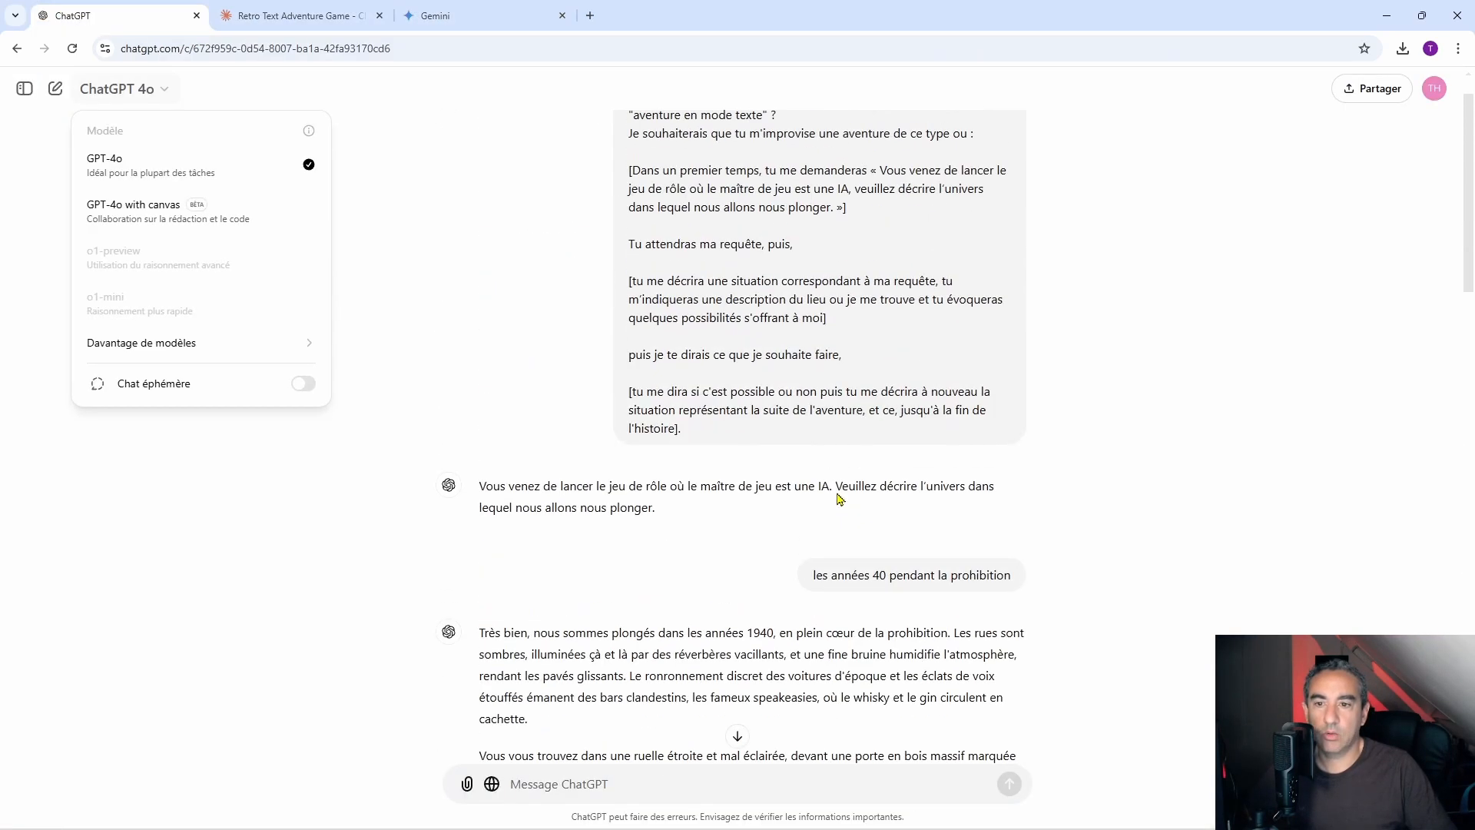
{"action": "double_click", "coordinate": [817, 576]}
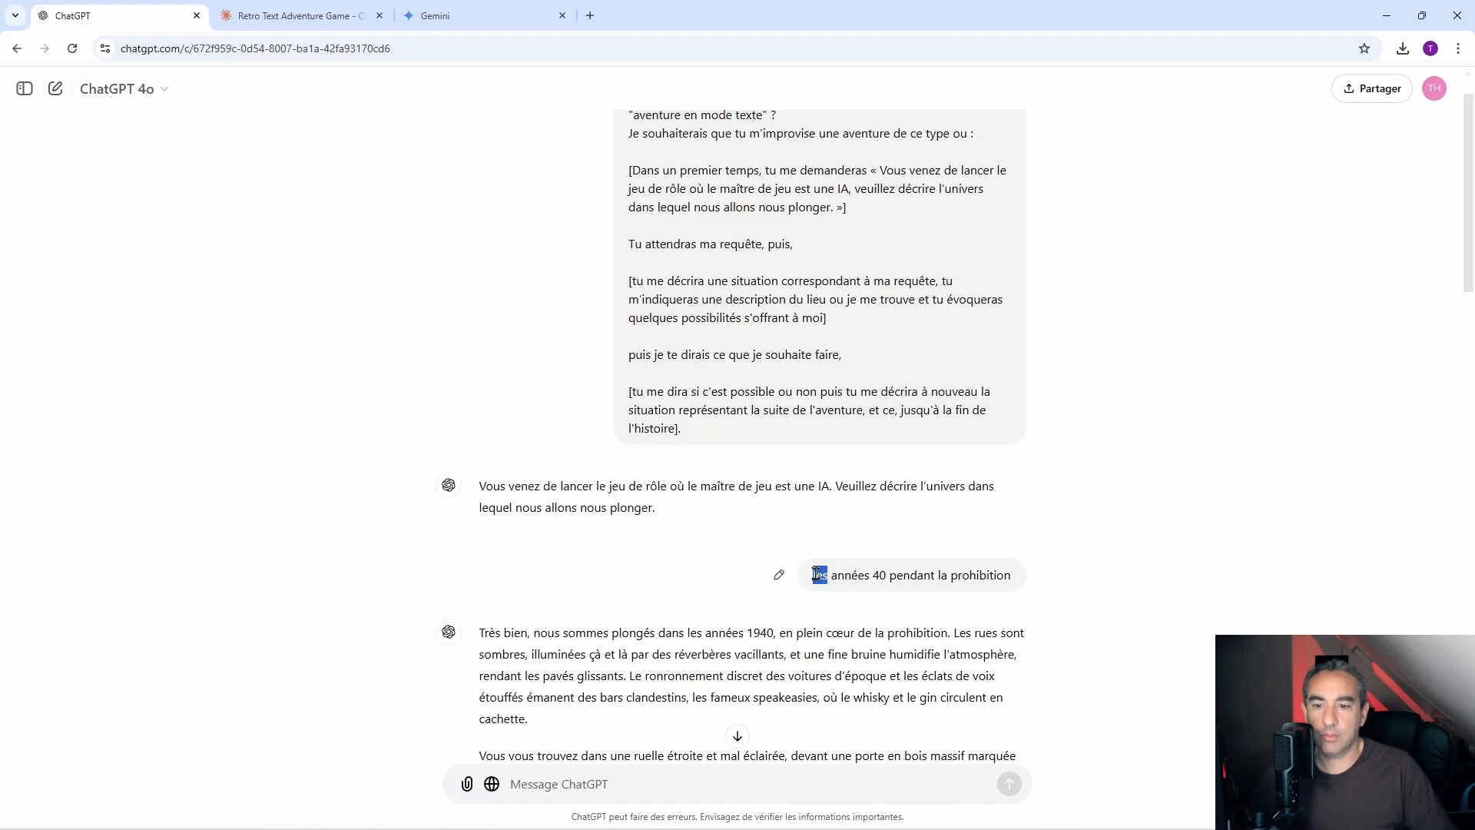
{"action": "left_click", "coordinate": [1022, 578]}
{"action": "triple_click", "coordinate": [841, 575]}
{"action": "right_click", "coordinate": [849, 579]}
{"action": "left_click", "coordinate": [876, 589]}
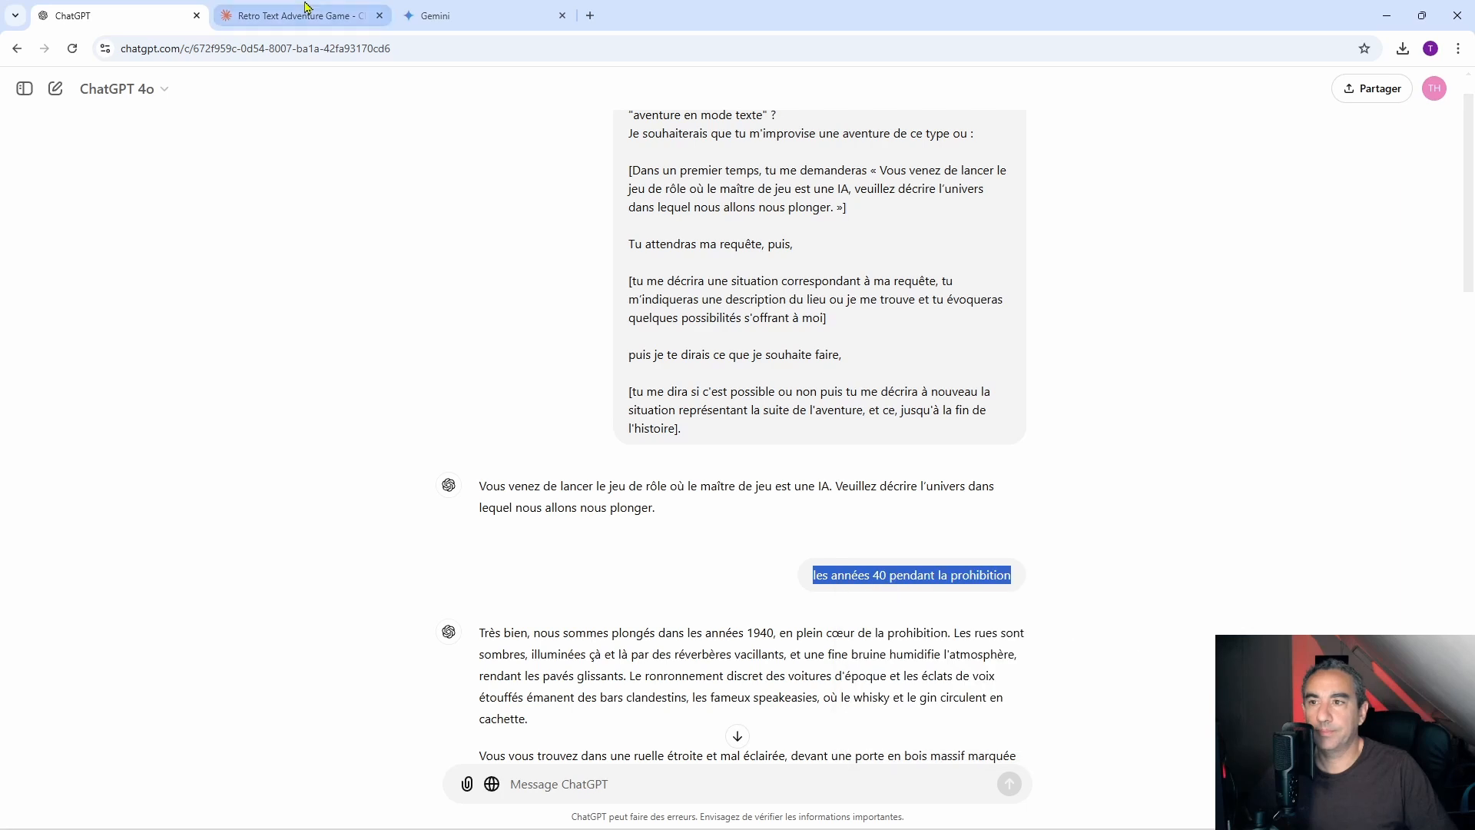
Switch to Claude and send the copied setting "les années 40 pendant la prohibition" as the reply.
{"action": "left_click", "coordinate": [306, 14]}
{"action": "right_click", "coordinate": [592, 790]}
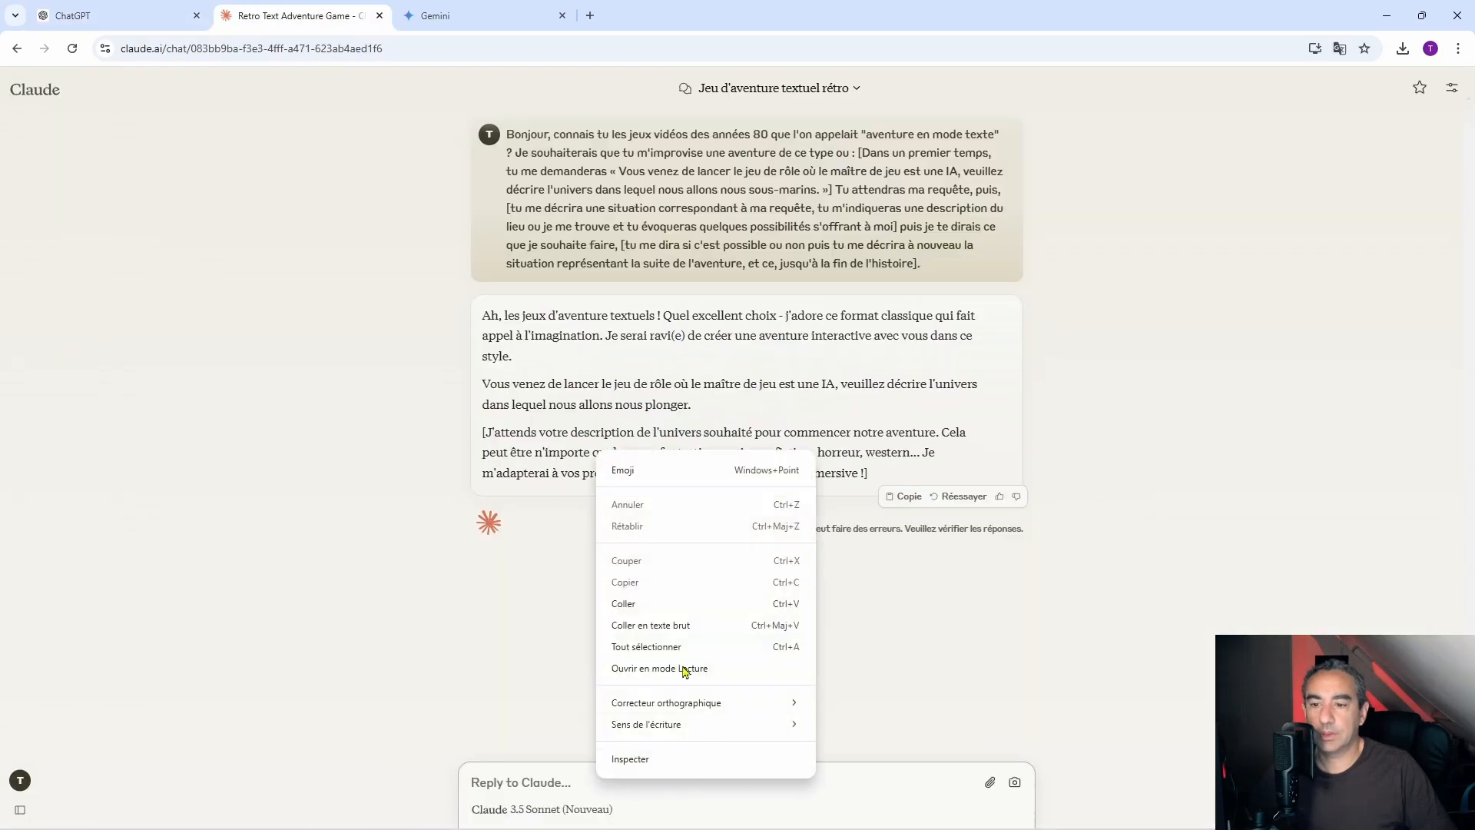
{"action": "left_click", "coordinate": [681, 604]}
{"action": "left_click", "coordinate": [1014, 781]}
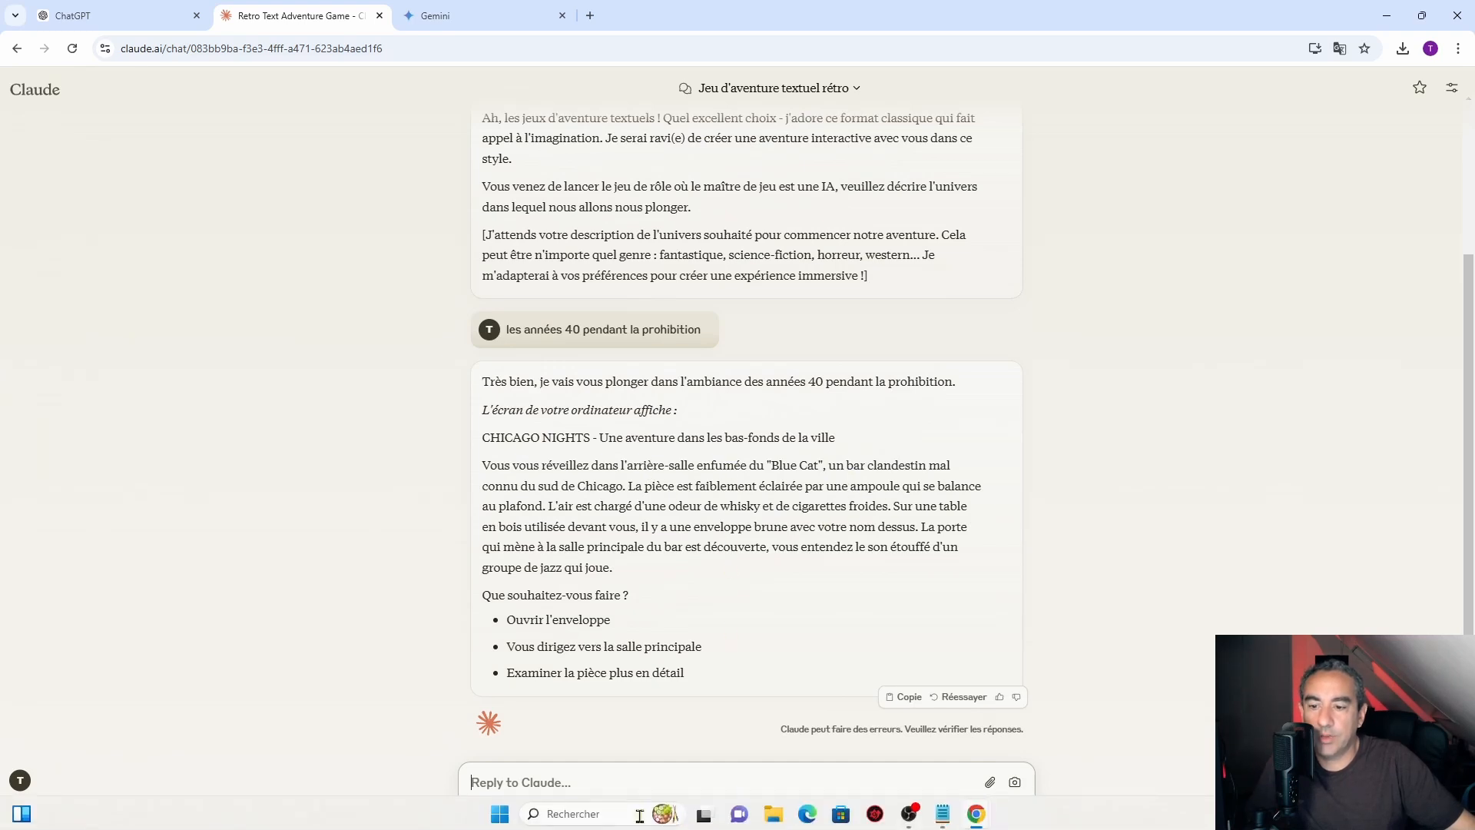
Ask Claude for a picture of the opening scene by sending "illustre moi la scène stp".
{"action": "type", "text": "illustre moi la"}
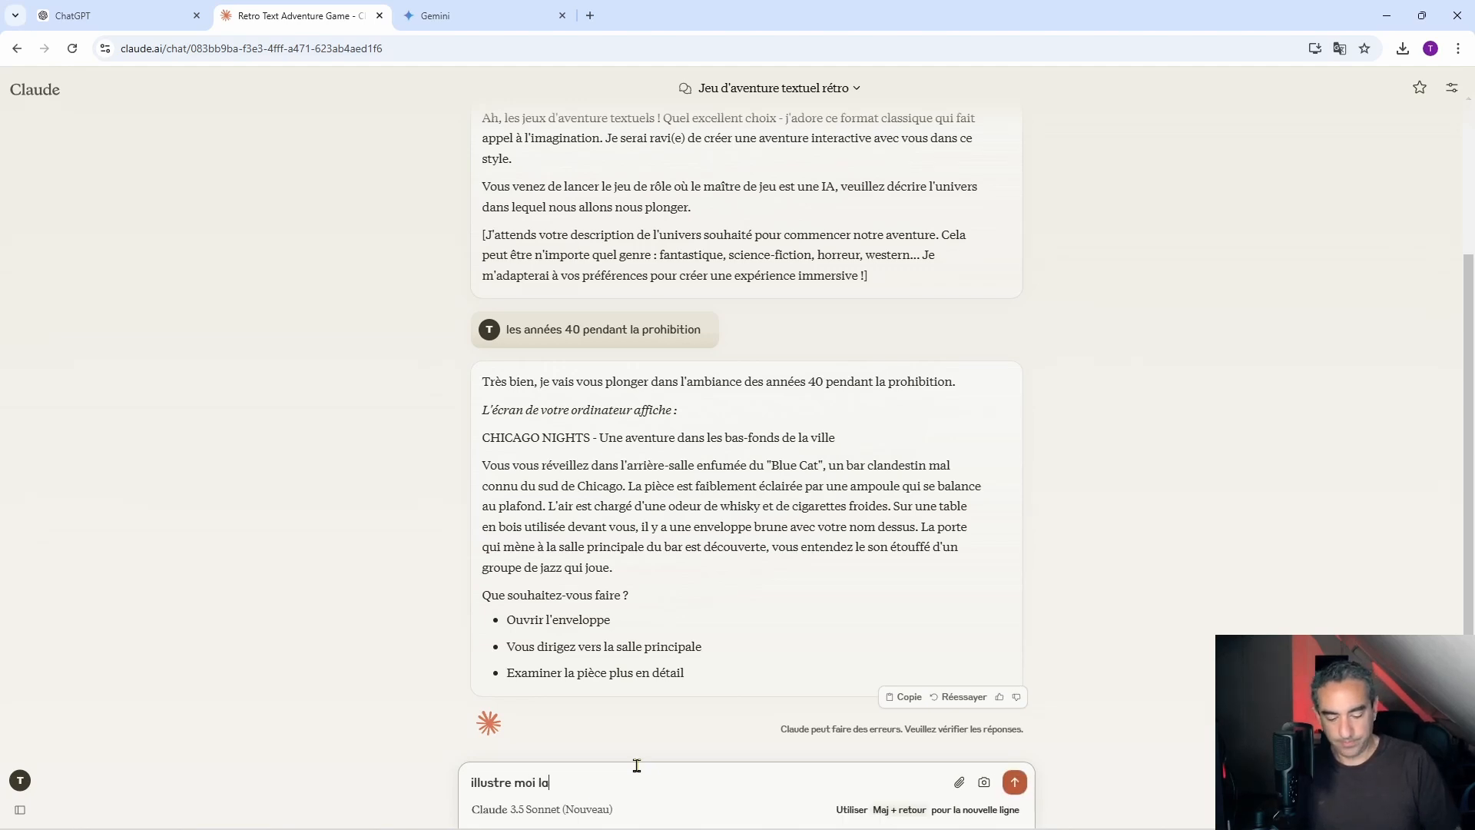
{"action": "type", "text": " scene"}
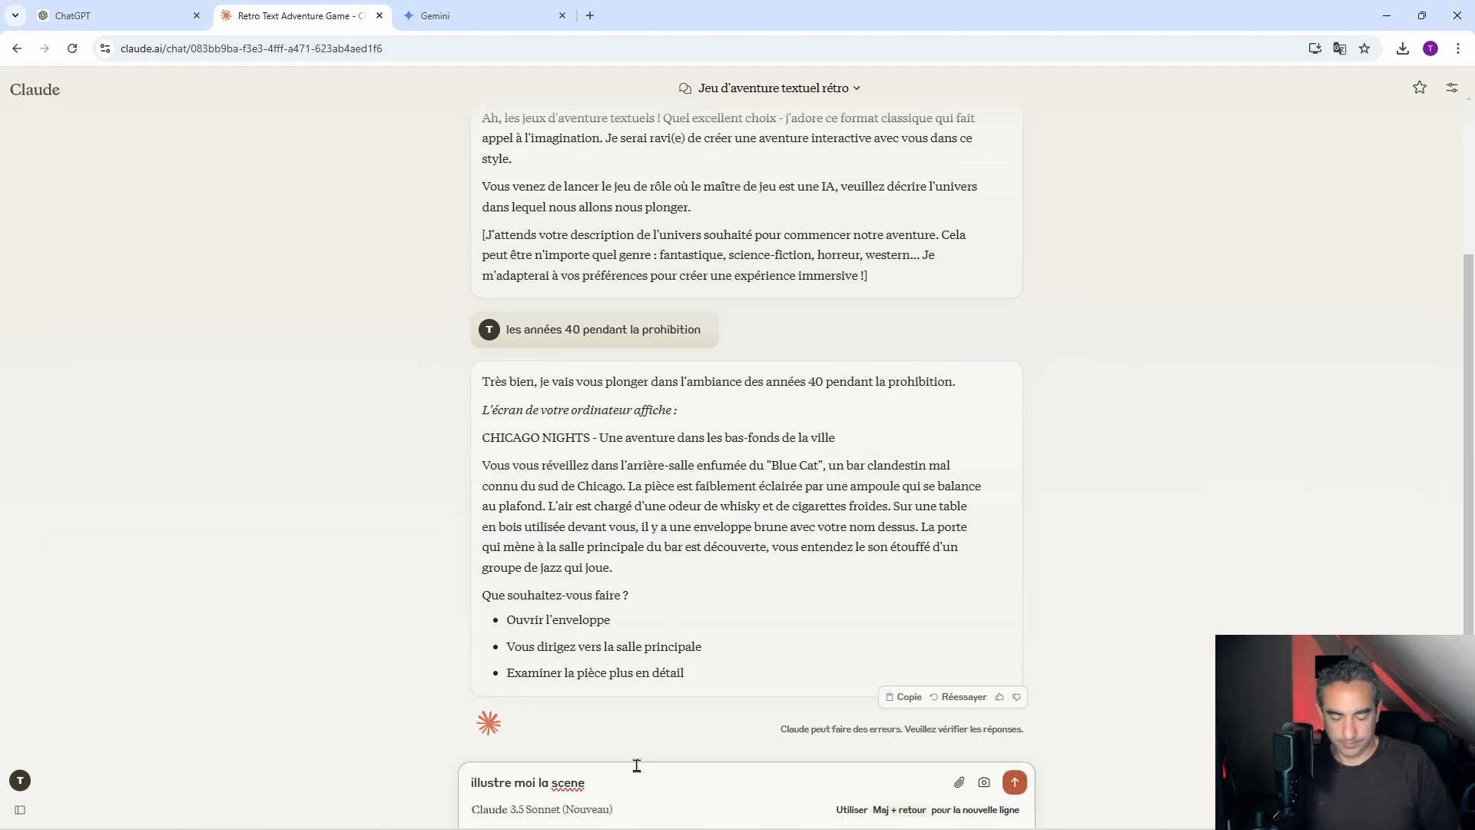
{"action": "key", "text": "Return"}
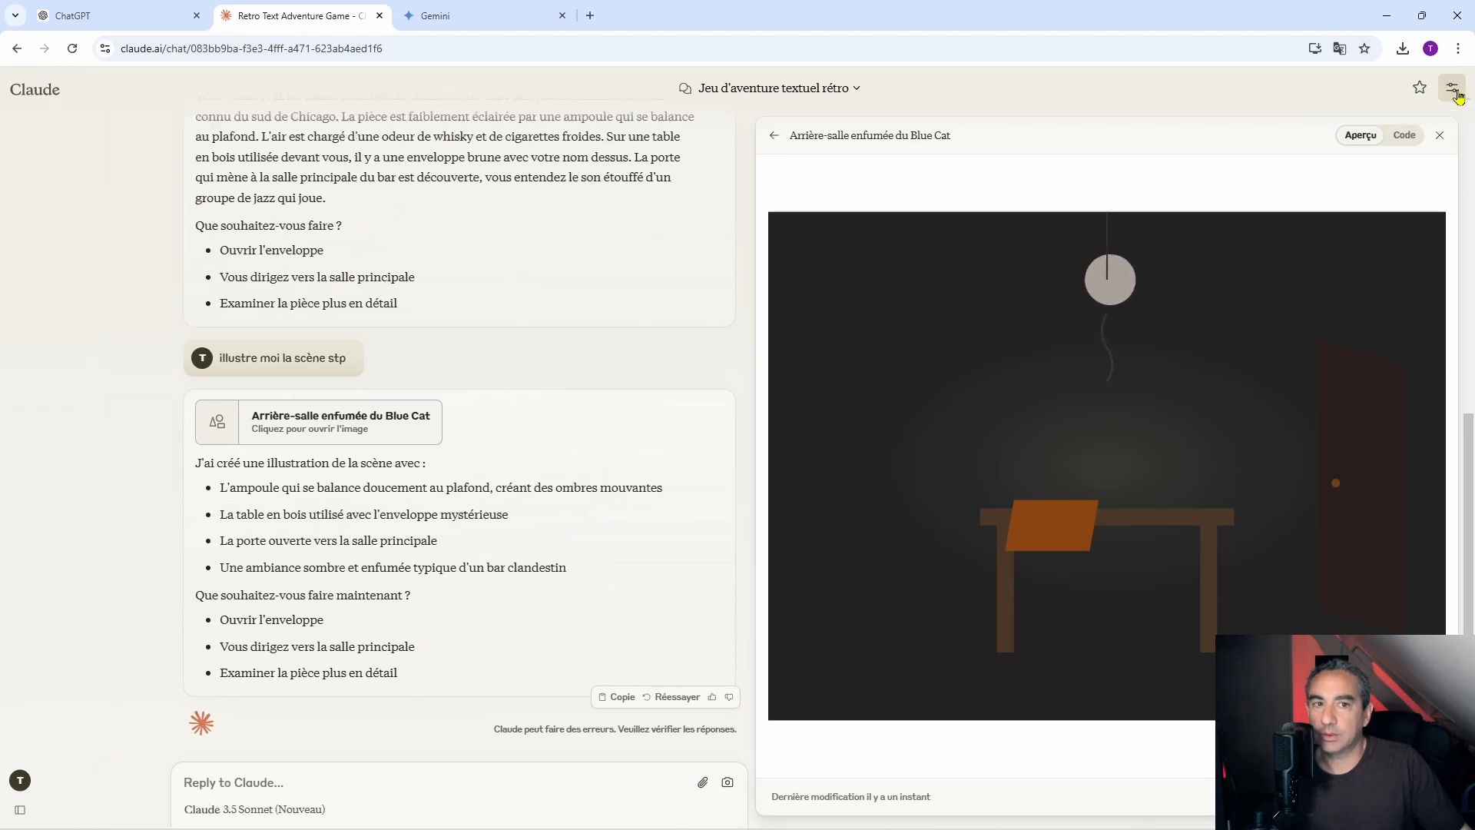
Close the illustration preview and reread the "Blue Cat" scene description above it.
{"action": "left_click", "coordinate": [1439, 135]}
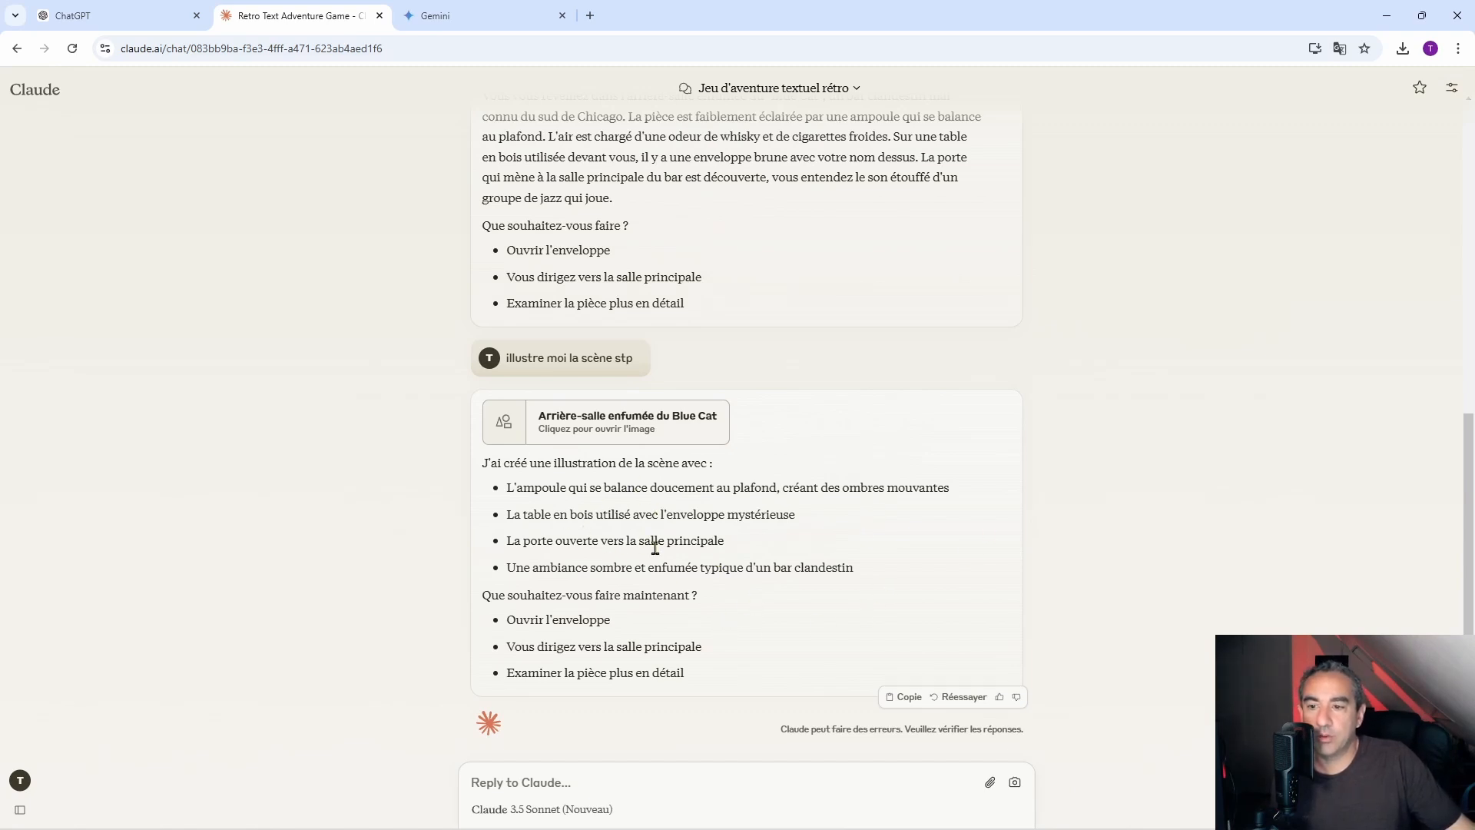
{"action": "scroll", "coordinate": [667, 541], "scroll_direction": "up", "scroll_amount": 2}
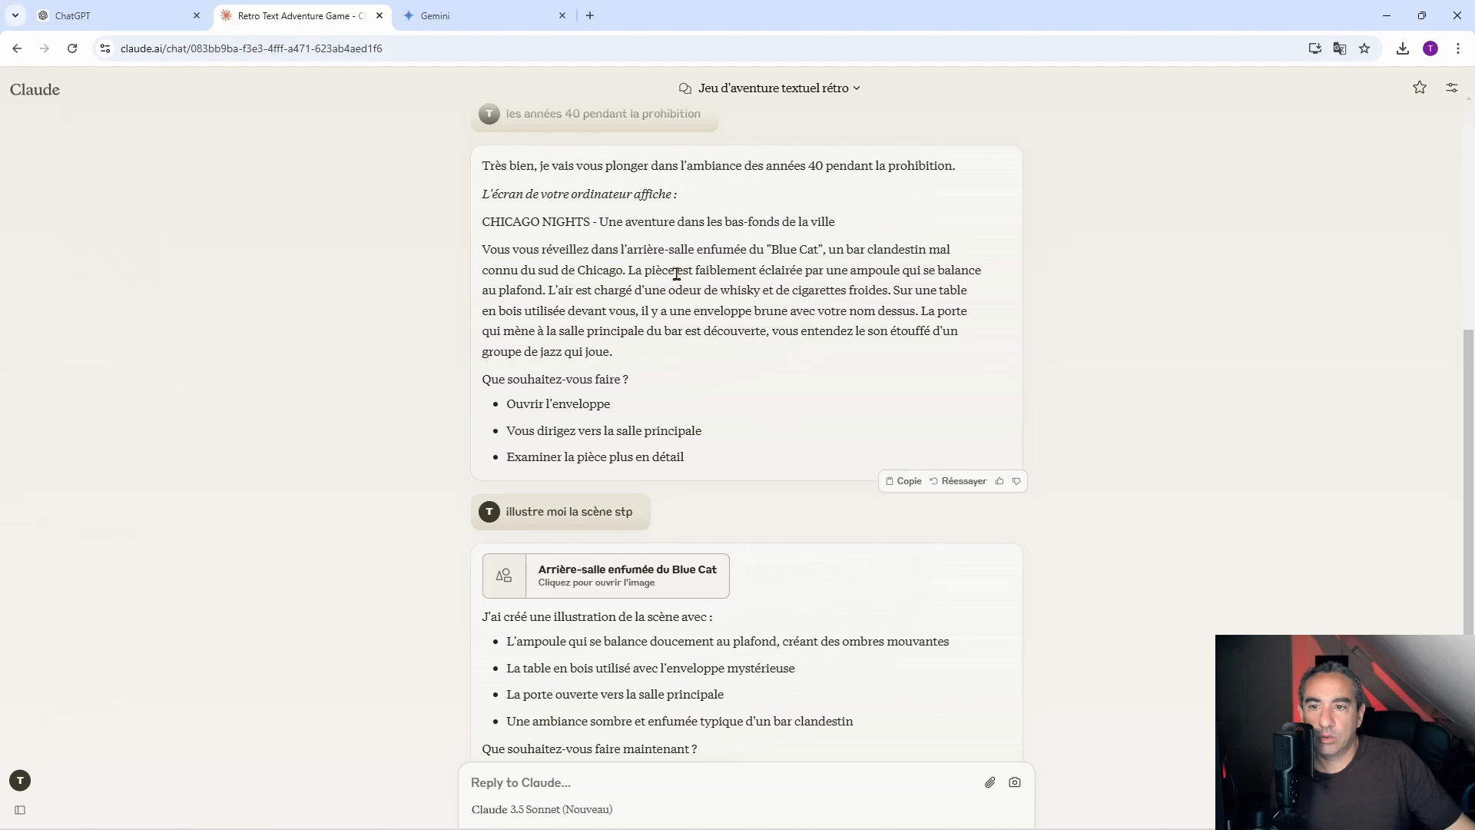
{"action": "left_click_drag", "start_coordinate": [653, 289], "coordinate": [701, 291]}
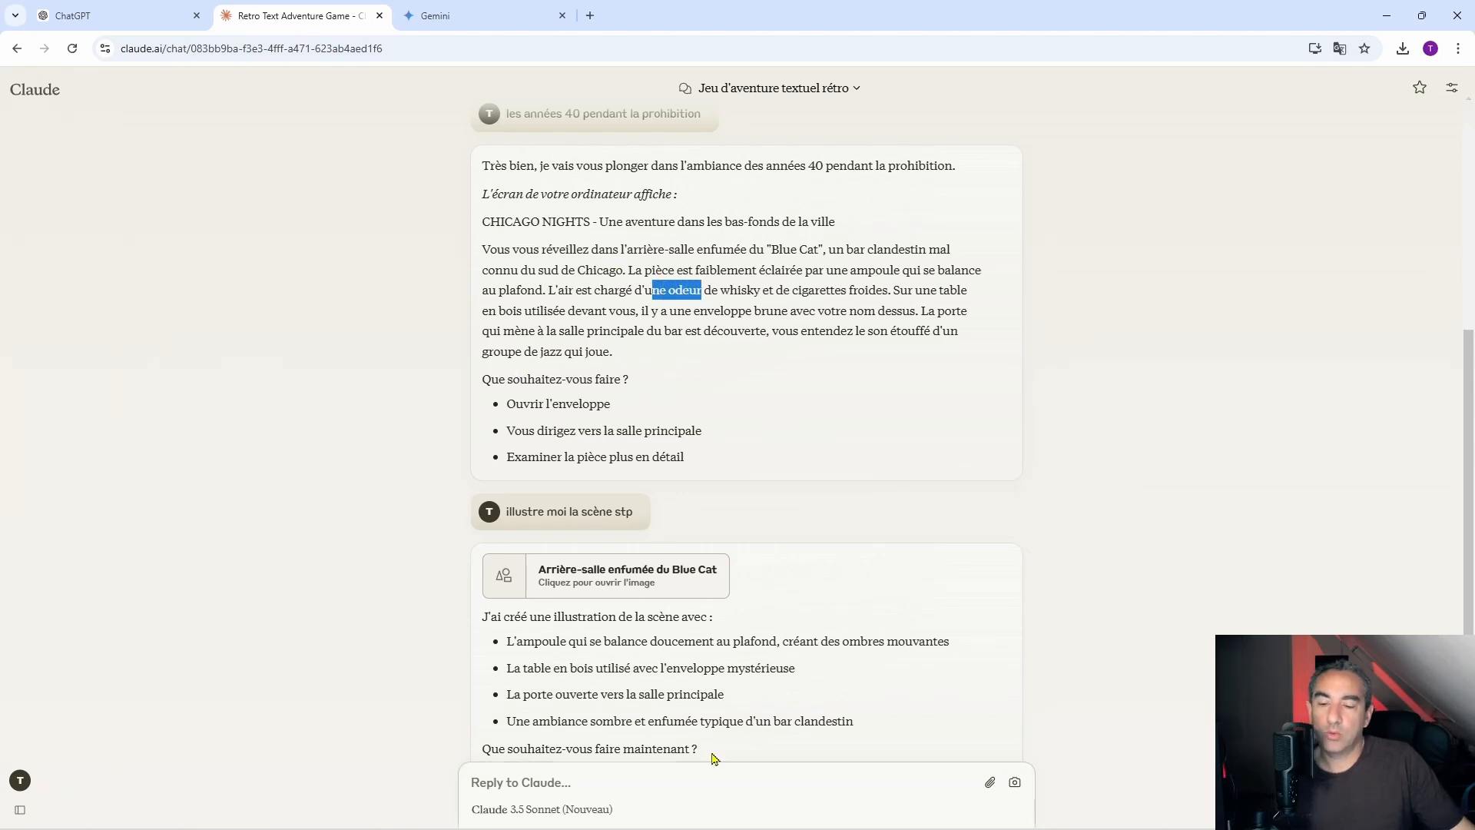
Copy the suggested option "Ouvrir l'enveloppe" from Claude's answer and send it as the next action.
{"action": "scroll", "coordinate": [584, 460], "scroll_direction": "down", "scroll_amount": 2}
{"action": "left_click", "coordinate": [538, 779]}
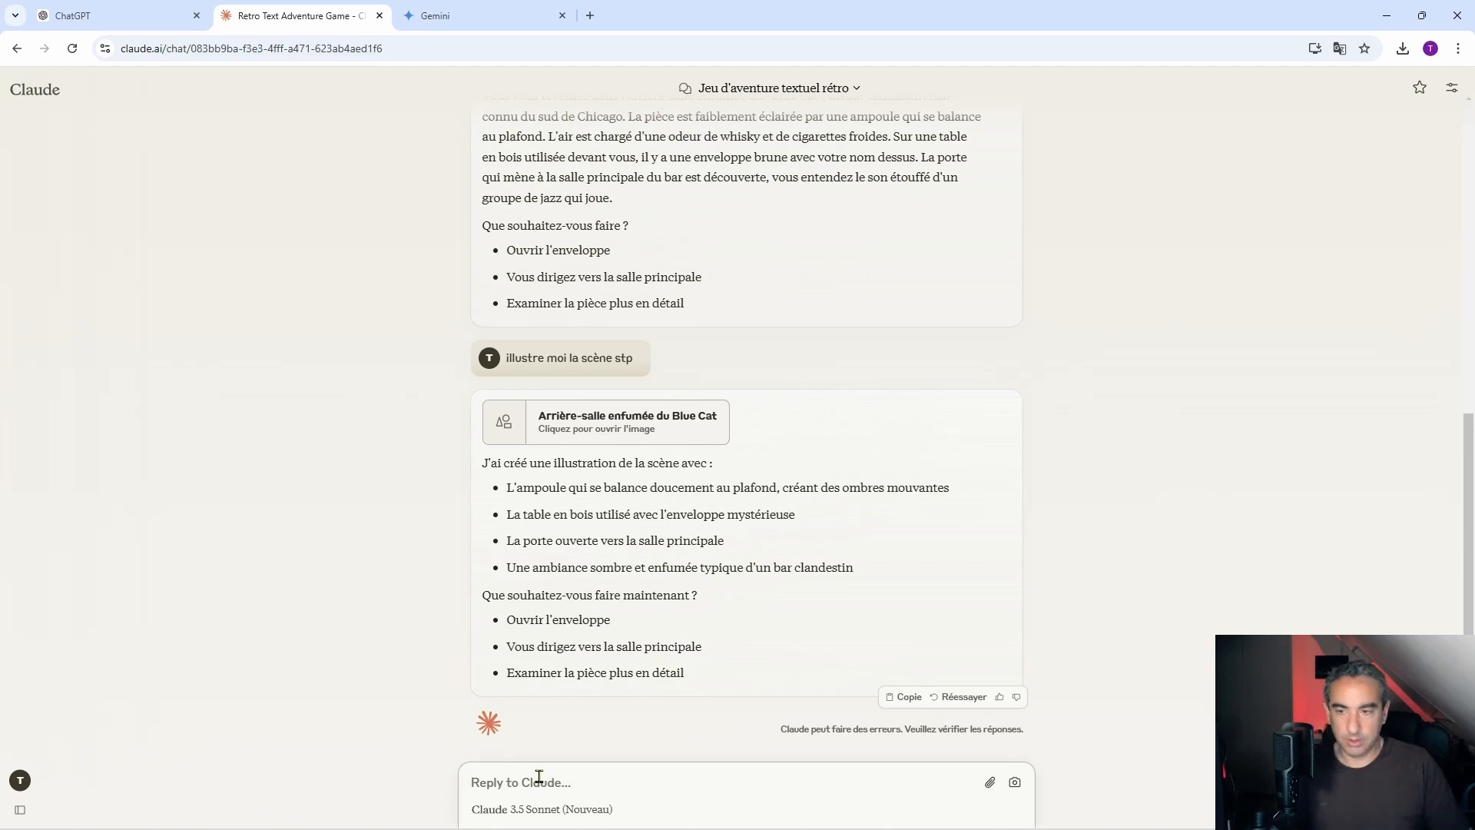
{"action": "triple_click", "coordinate": [534, 255]}
{"action": "right_click", "coordinate": [534, 255]}
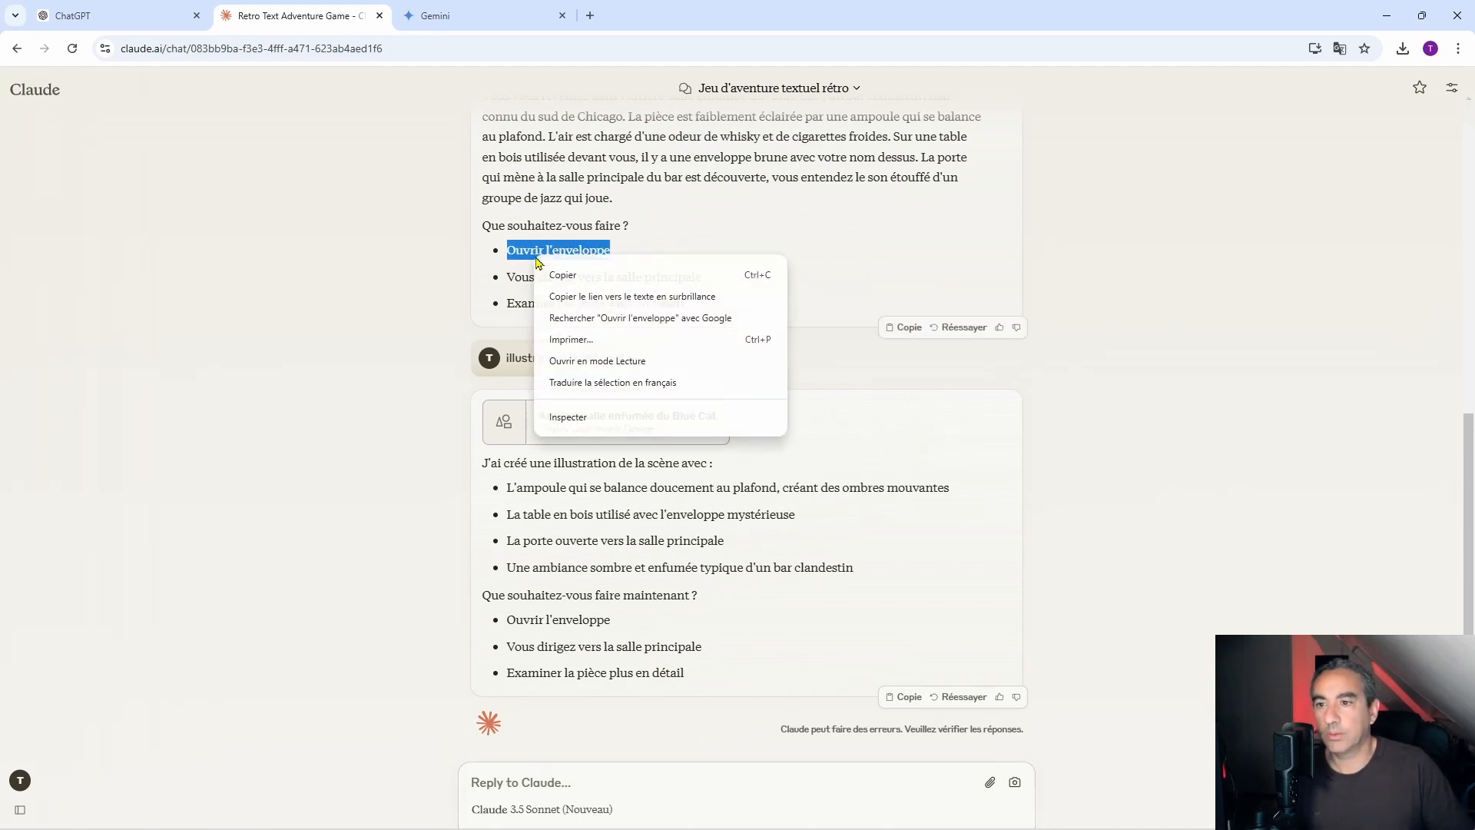
{"action": "left_click", "coordinate": [566, 275]}
{"action": "right_click", "coordinate": [542, 780]}
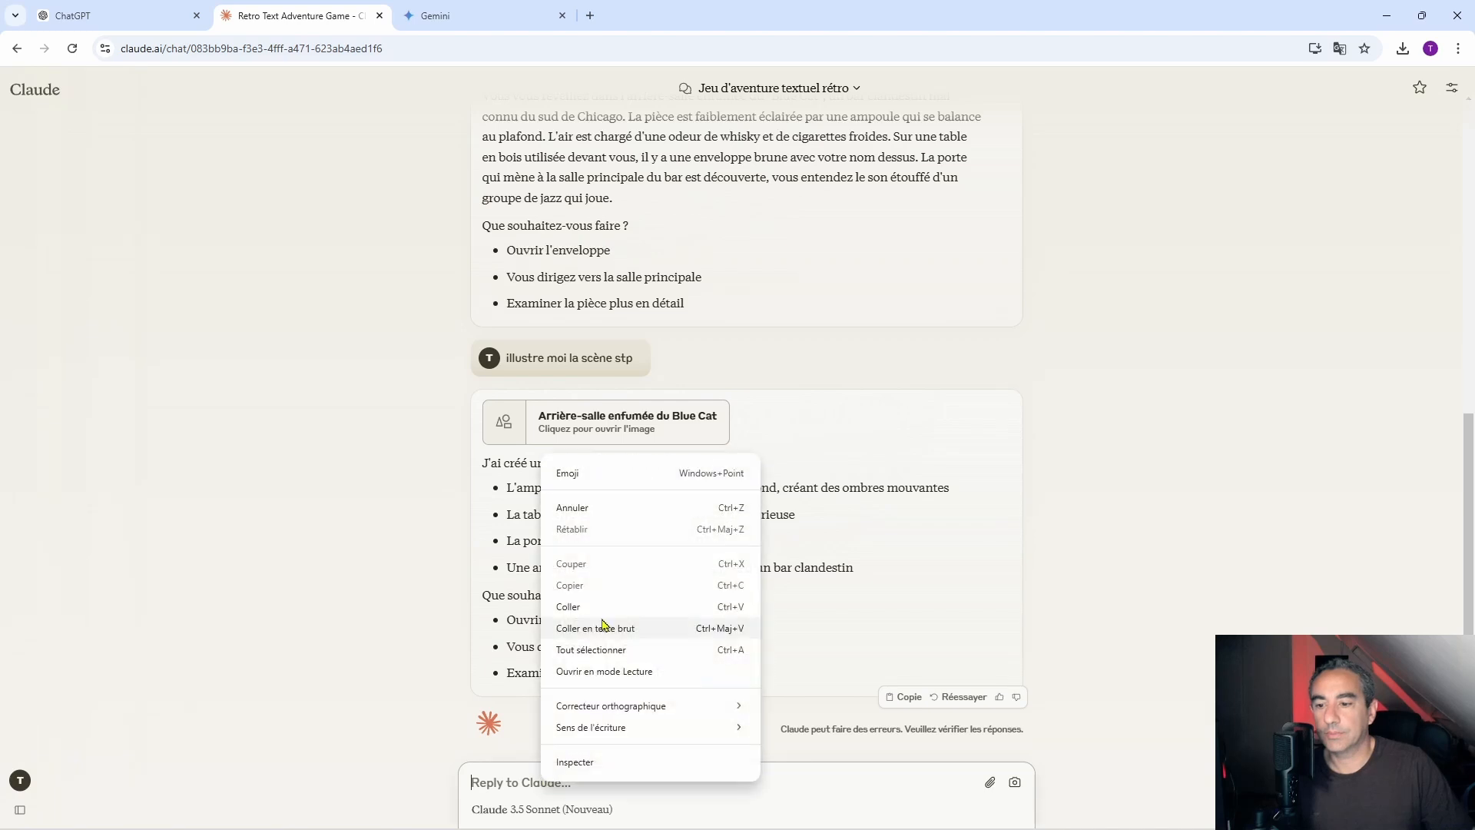
{"action": "left_click", "coordinate": [606, 606]}
{"action": "key", "text": "Return"}
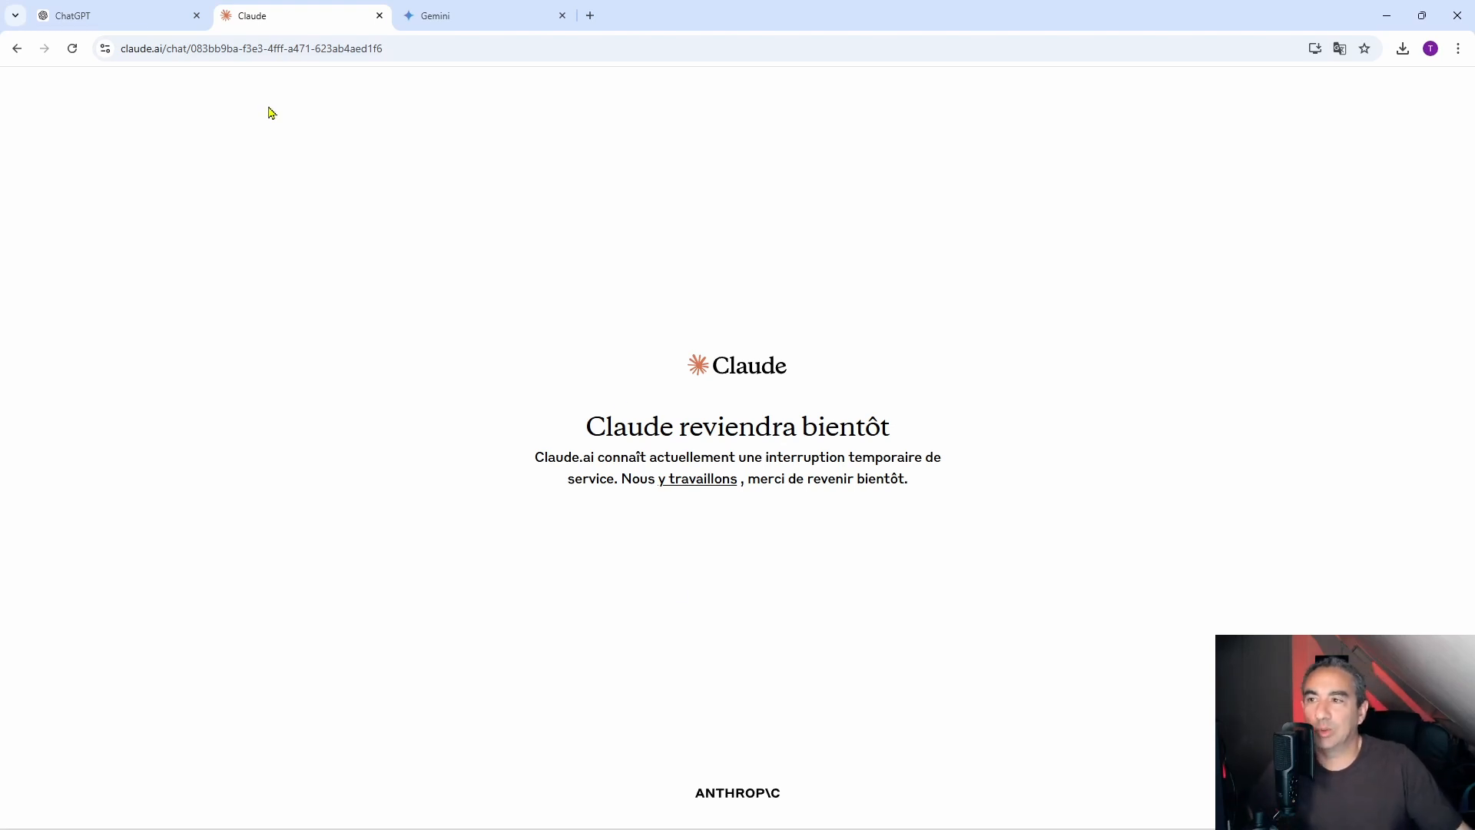
Reload the Claude conversation and dismiss the translation pop-up.
{"action": "left_click", "coordinate": [72, 49]}
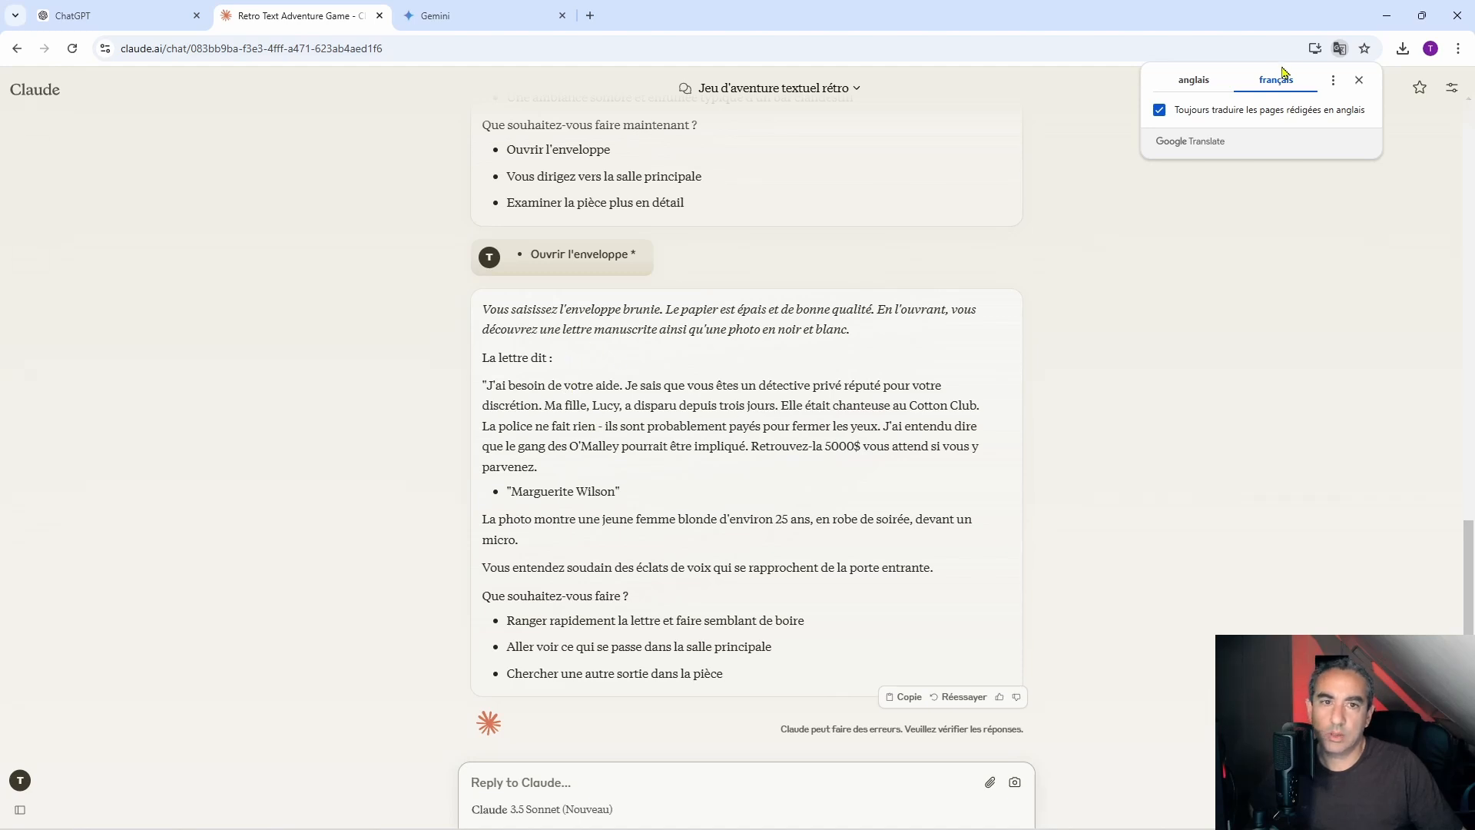
{"action": "left_click", "coordinate": [1358, 80]}
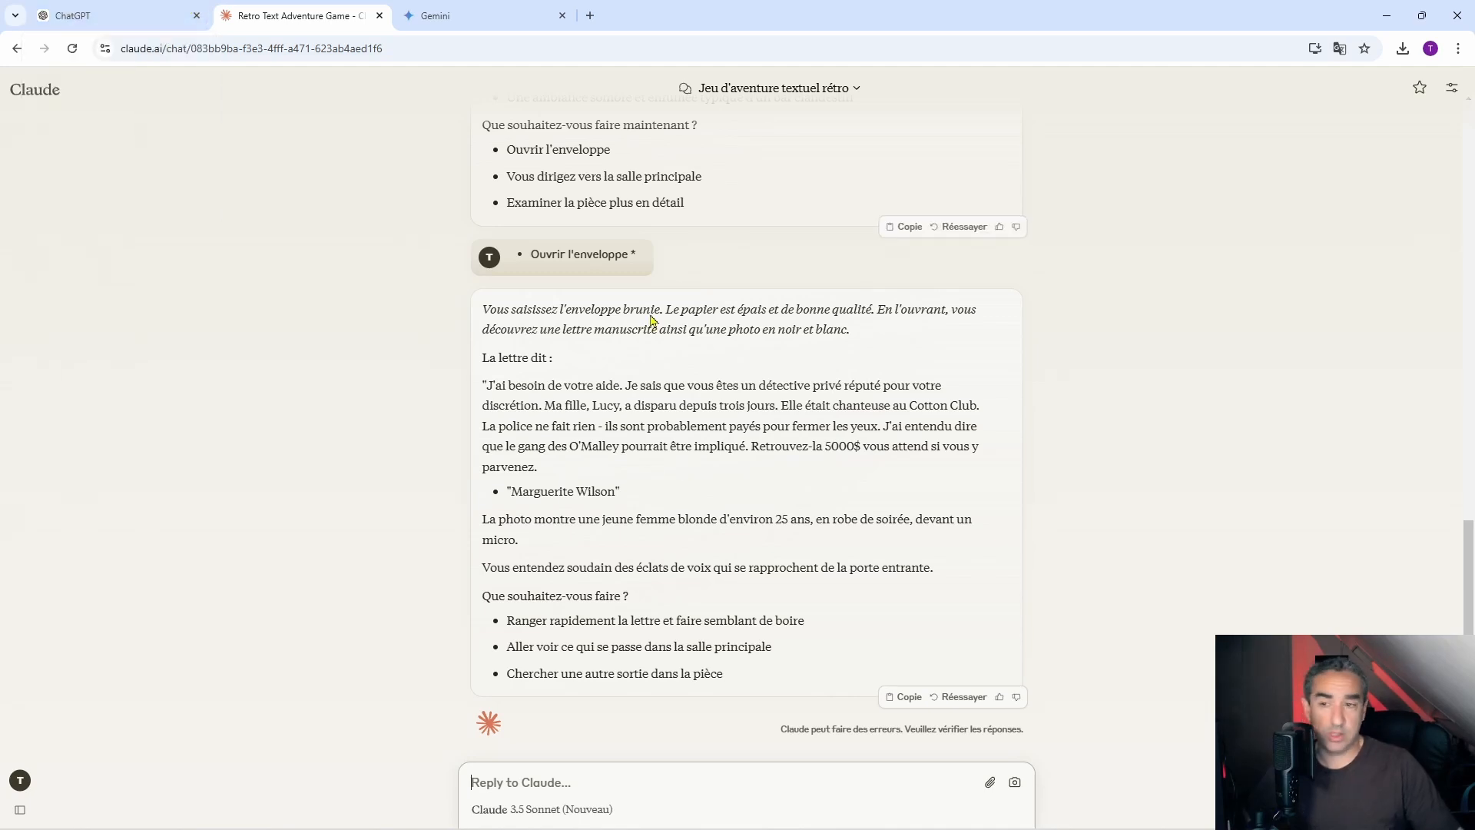
Go back to ChatGPT and review its adventure and scene illustrations through to the latest image.
{"action": "left_click", "coordinate": [123, 15]}
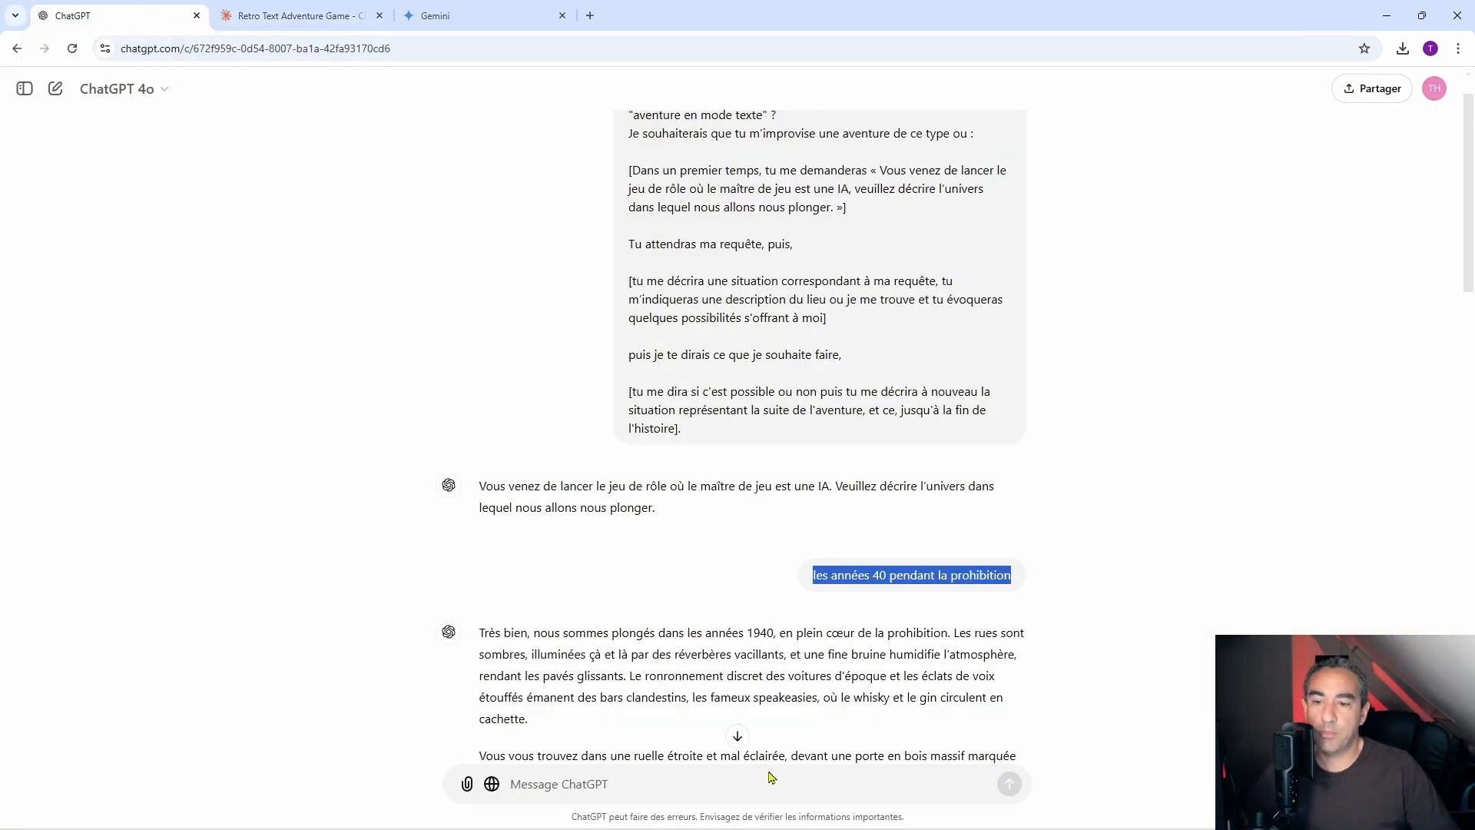
{"action": "scroll", "coordinate": [771, 777], "scroll_direction": "down", "scroll_amount": 8}
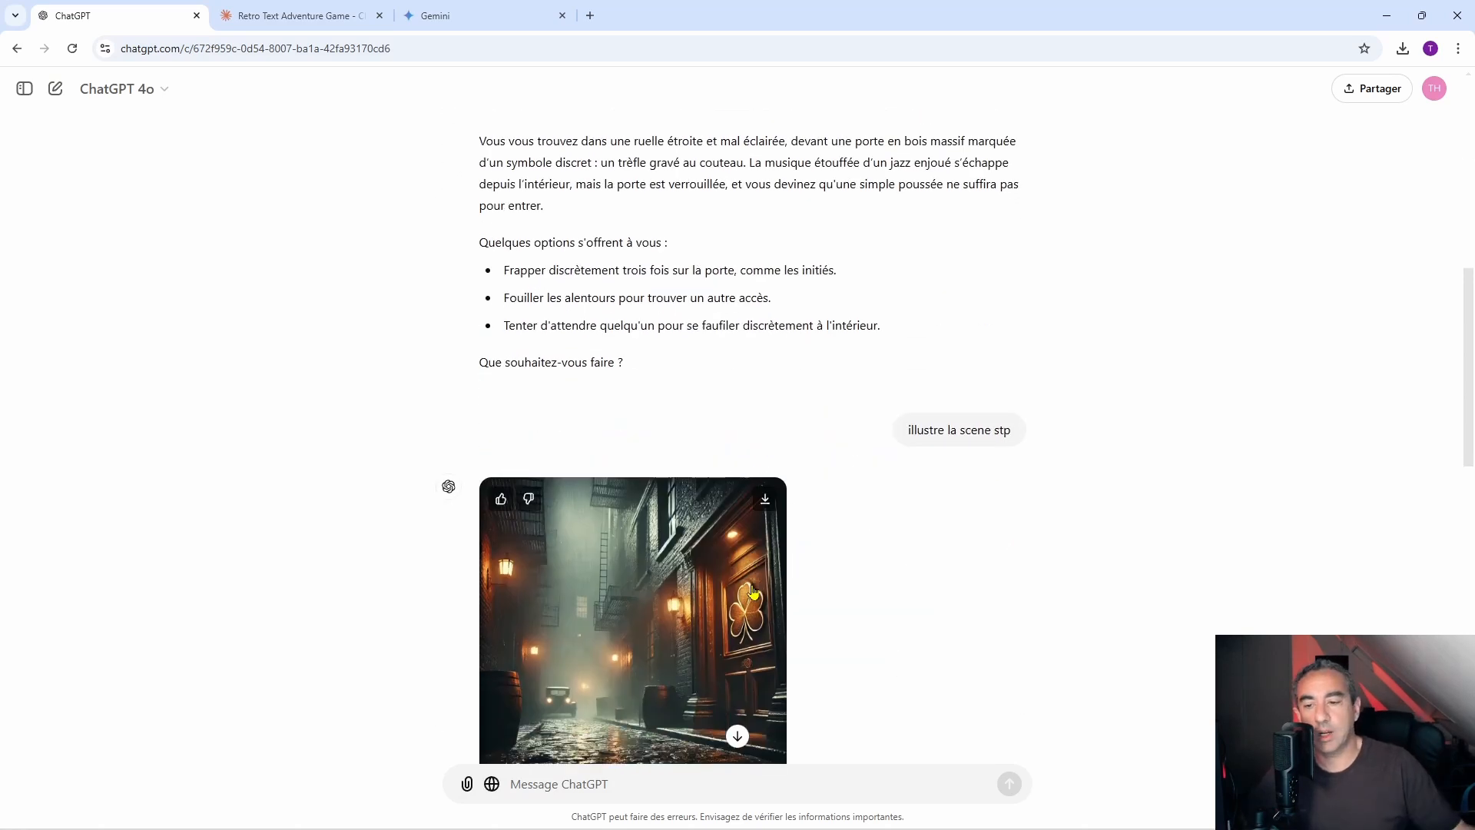
{"action": "scroll", "coordinate": [753, 592], "scroll_direction": "down", "scroll_amount": 10}
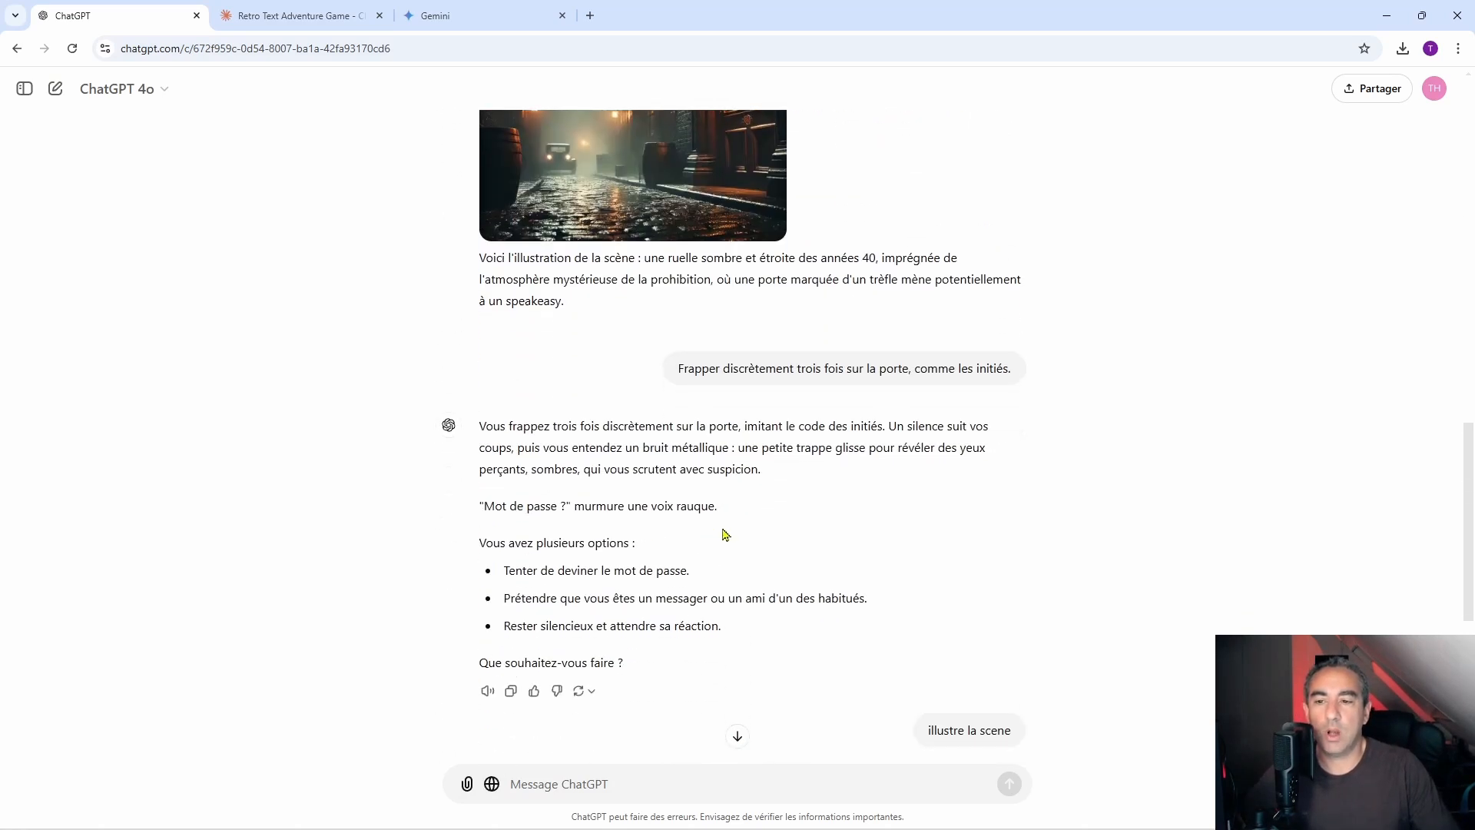
{"action": "scroll", "coordinate": [700, 500], "scroll_direction": "down", "scroll_amount": 4}
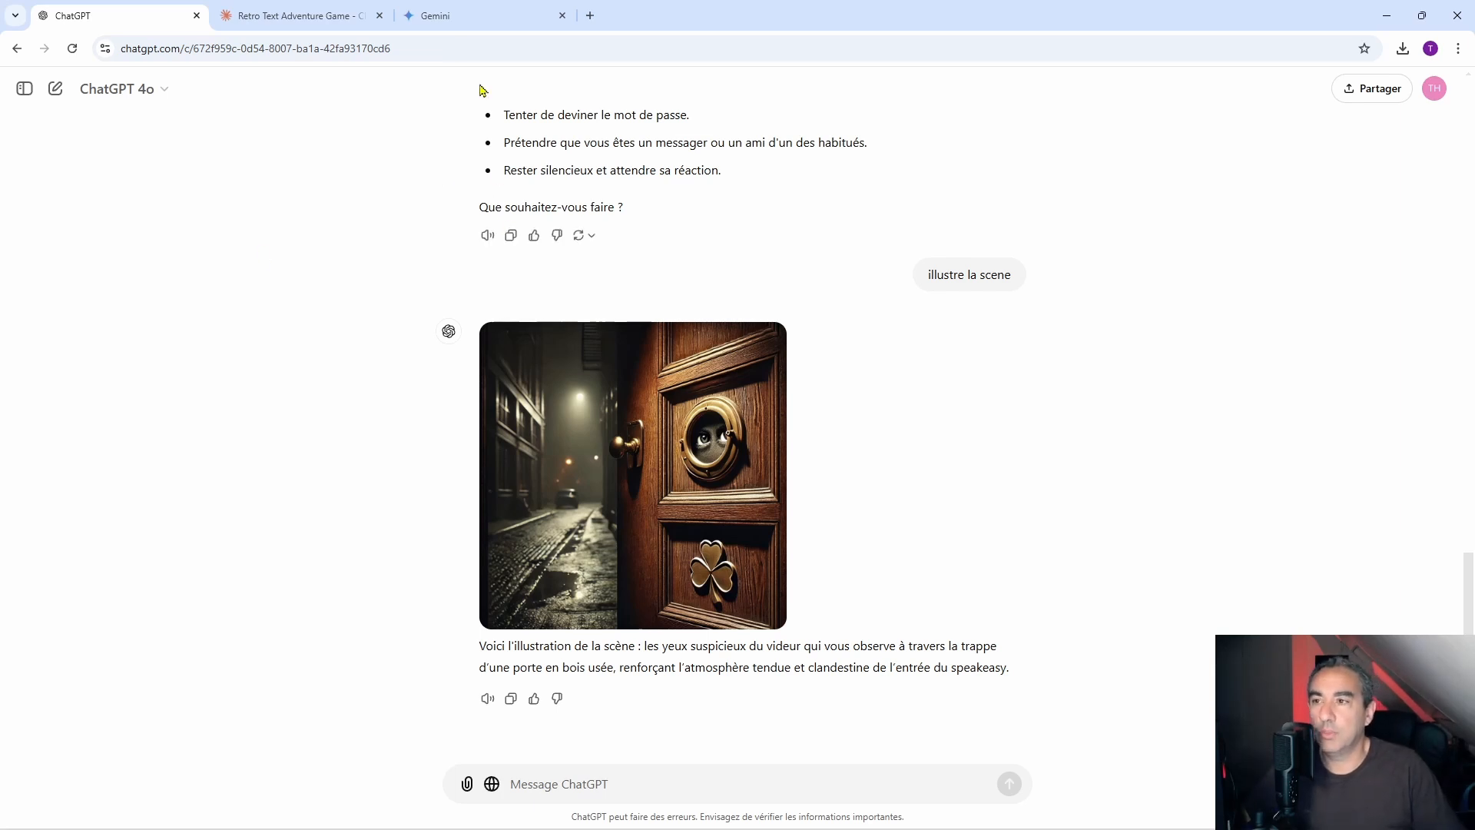
Return to Claude and copy the full opening adventure prompt from the start of the conversation.
{"action": "left_click", "coordinate": [296, 15]}
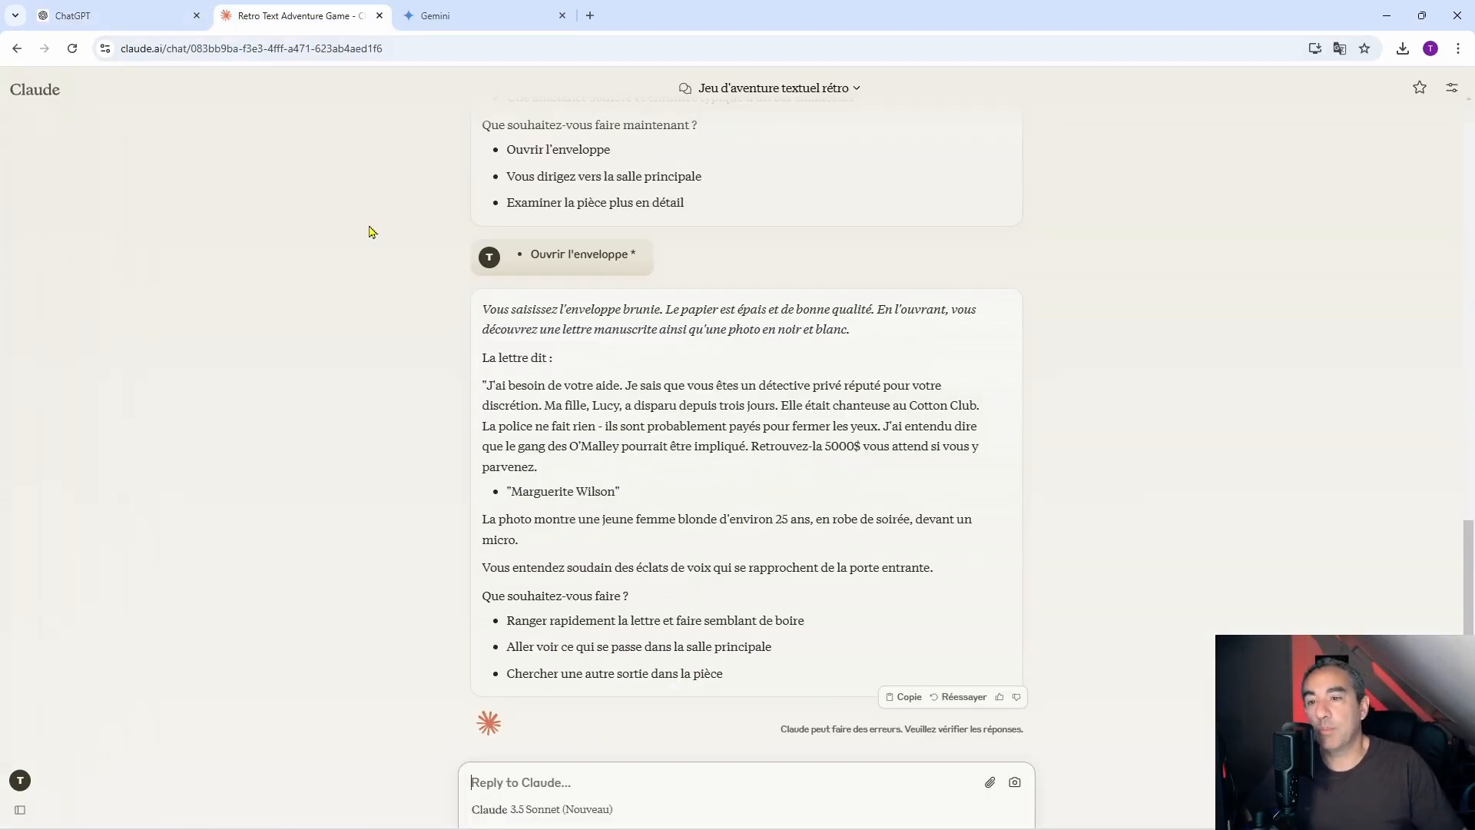
{"action": "scroll", "coordinate": [368, 231], "scroll_direction": "up", "scroll_amount": 15}
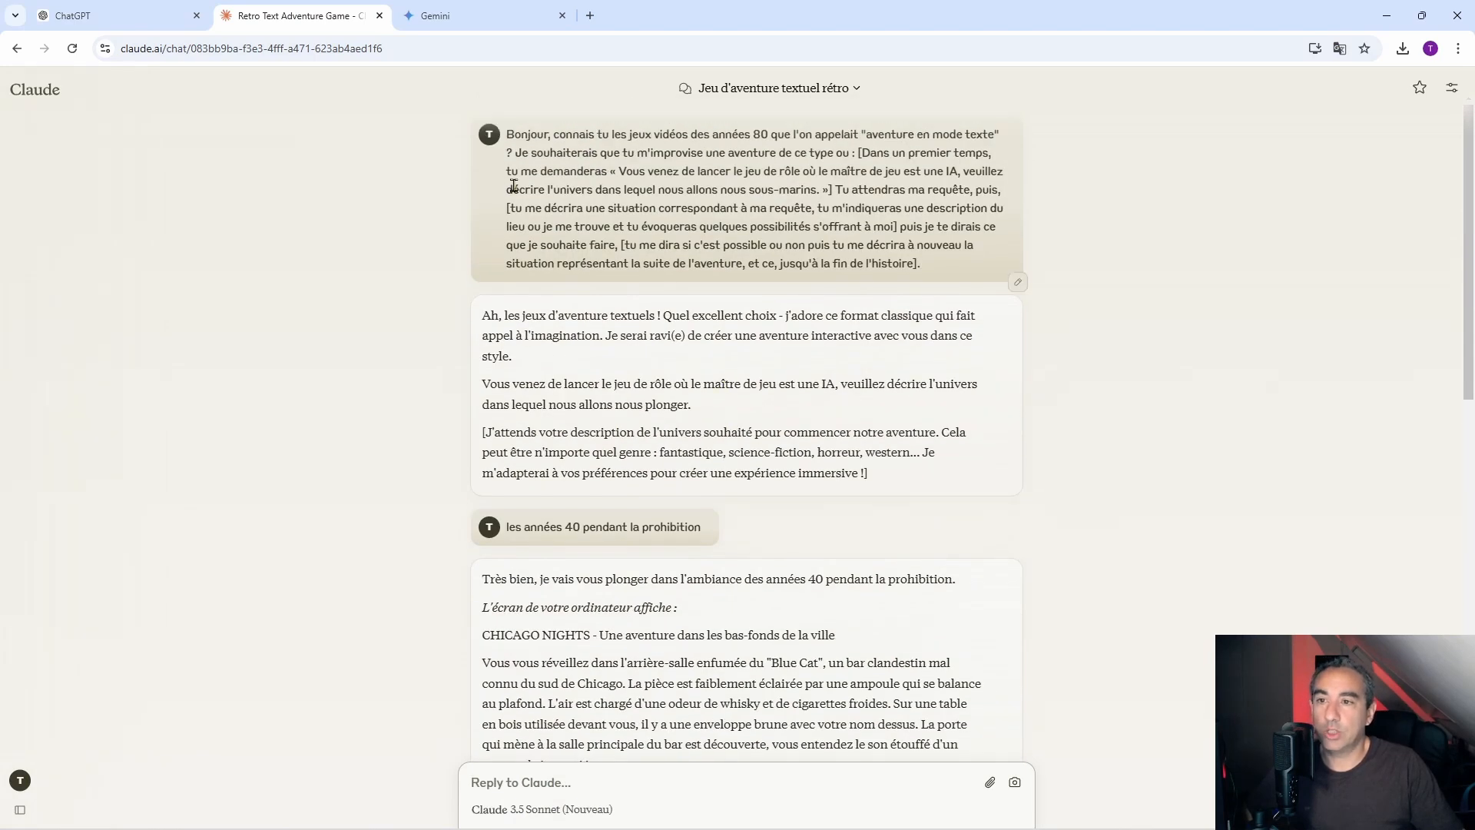
{"action": "left_click_drag", "start_coordinate": [508, 134], "coordinate": [979, 265]}
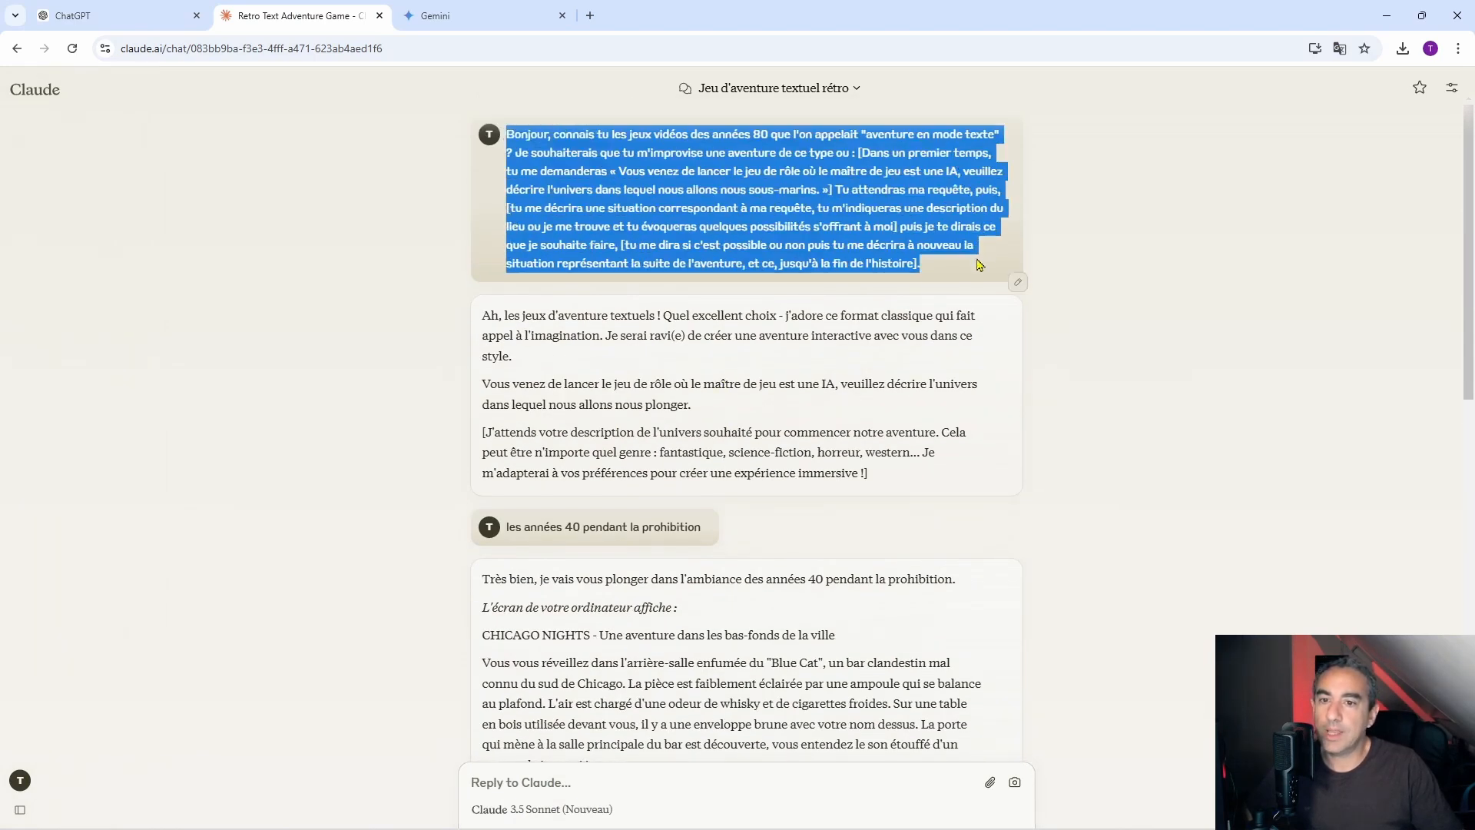
{"action": "right_click", "coordinate": [778, 206]}
{"action": "left_click", "coordinate": [800, 221]}
Switch to Gemini, paste the copied adventure prompt and send it.
{"action": "left_click", "coordinate": [442, 15]}
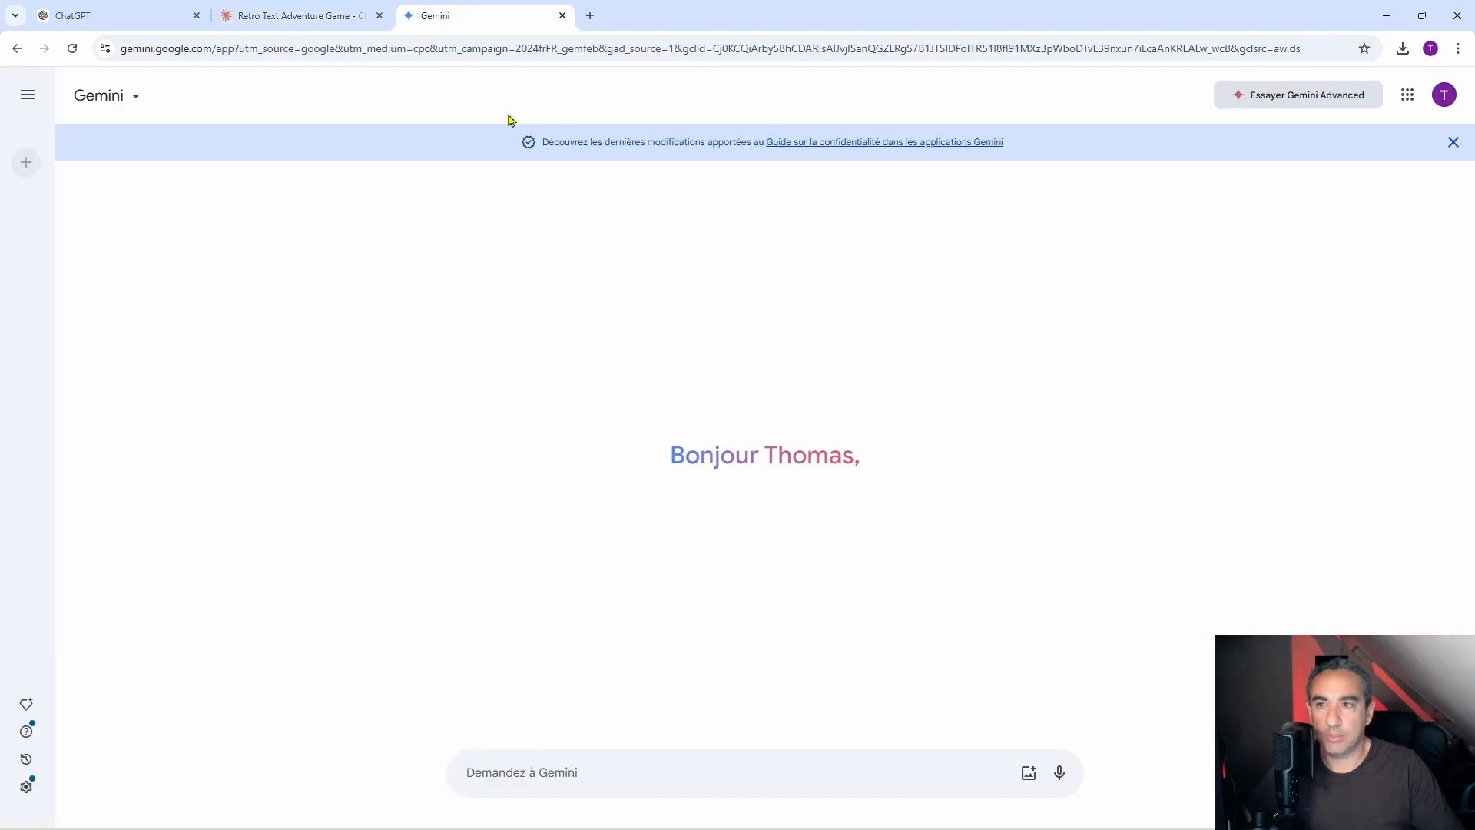
{"action": "right_click", "coordinate": [573, 781]}
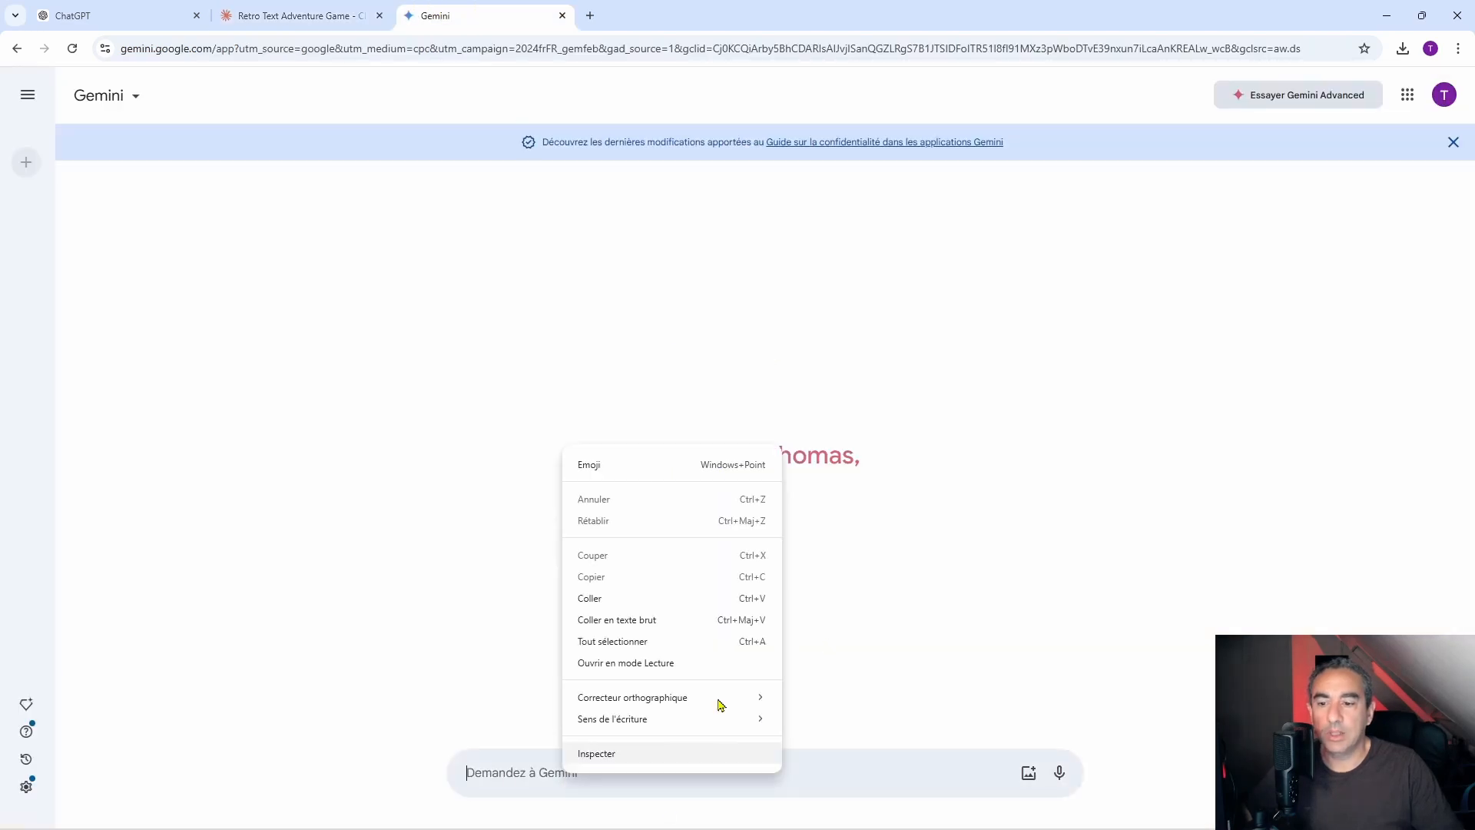
{"action": "left_click", "coordinate": [655, 596]}
{"action": "key", "text": "Return"}
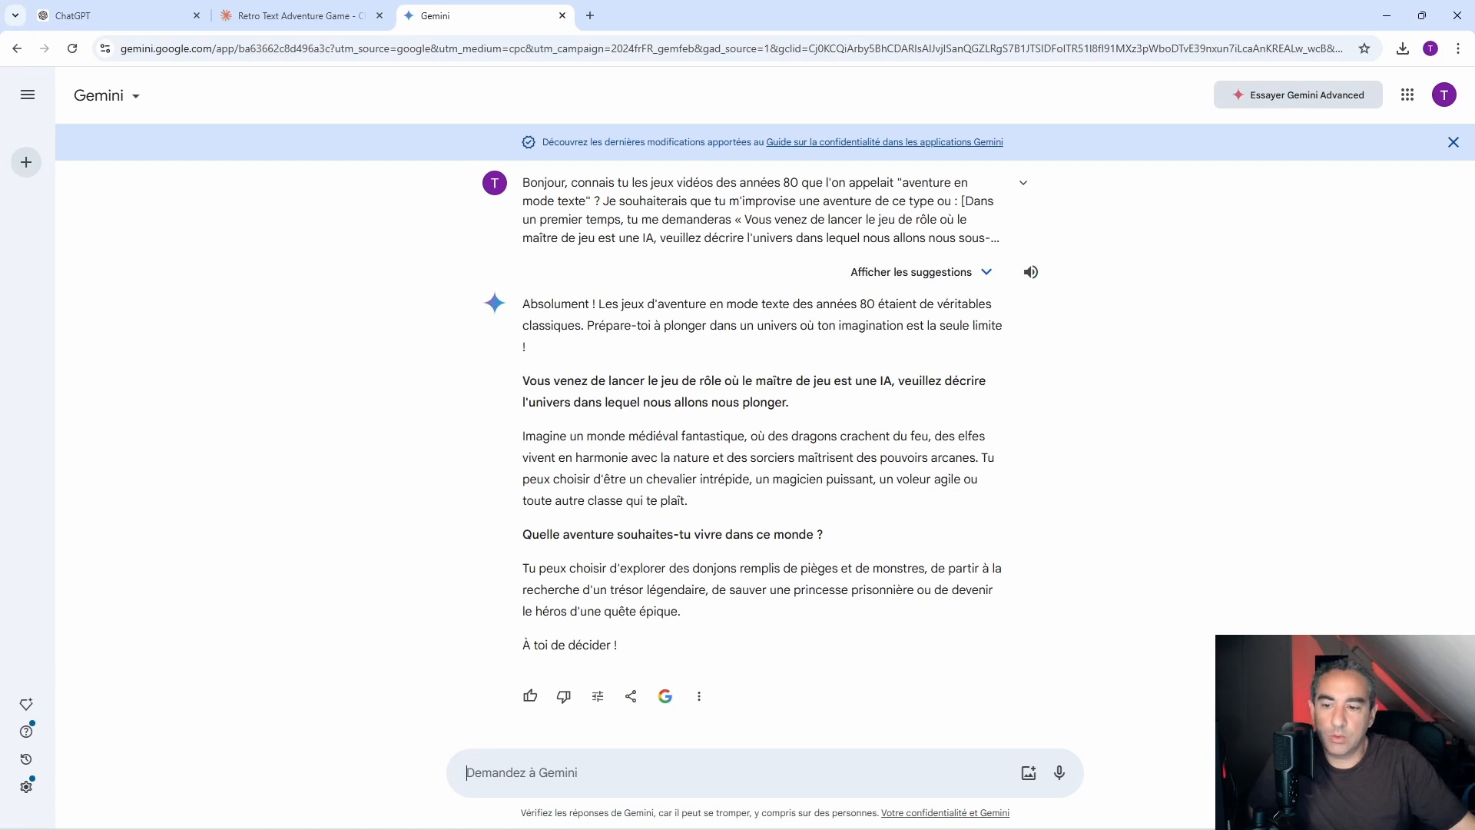
Return to ChatGPT and copy the setting message "les années 40 pendant la prohibition" again.
{"action": "left_click", "coordinate": [115, 11]}
{"action": "scroll", "coordinate": [1020, 321], "scroll_direction": "up", "scroll_amount": 10}
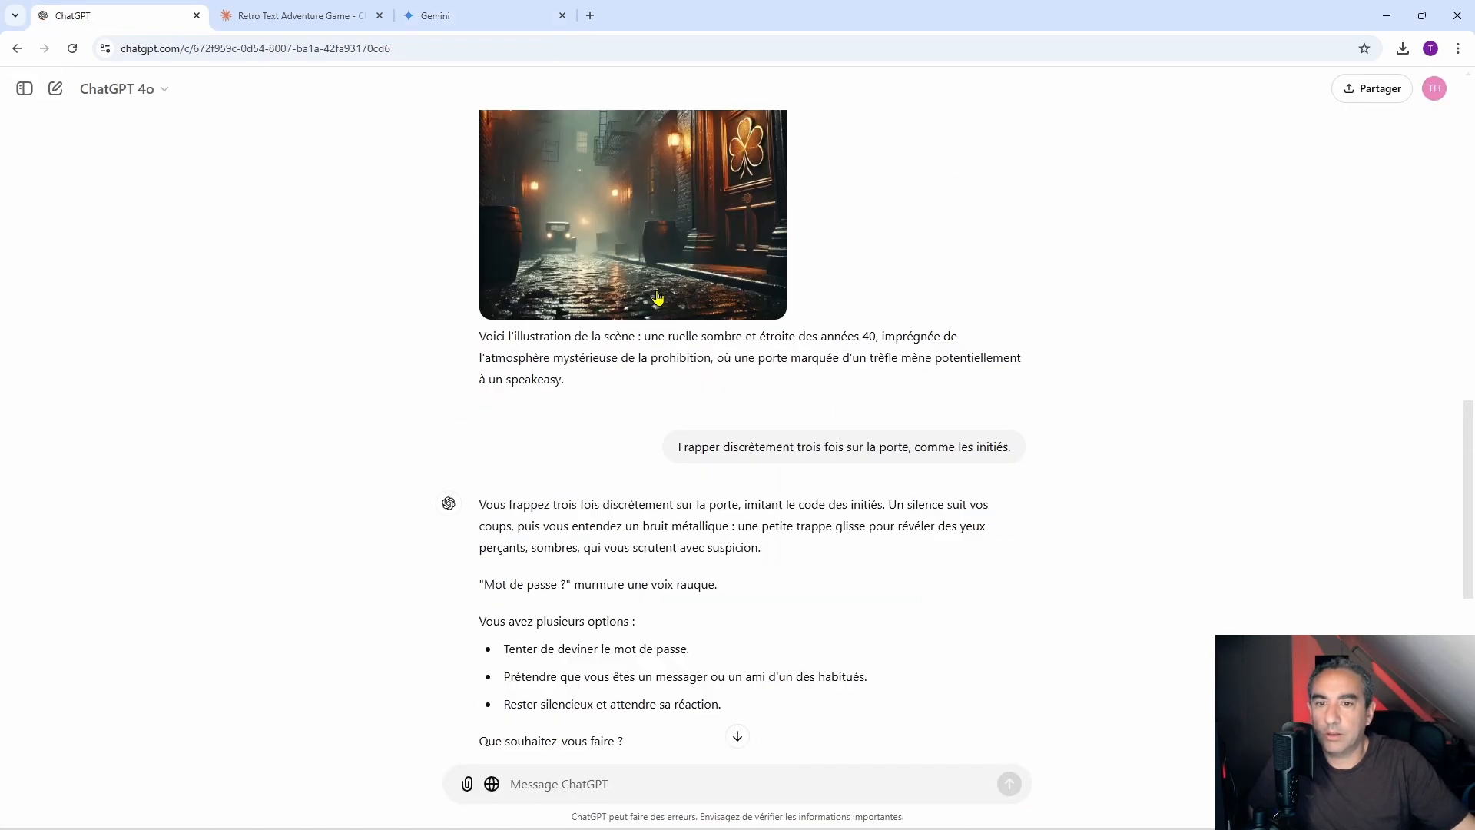
{"action": "scroll", "coordinate": [1020, 321], "scroll_direction": "up", "scroll_amount": 6}
{"action": "right_click", "coordinate": [897, 338]}
{"action": "left_click", "coordinate": [921, 355]}
Switch to Gemini, paste "les années 40 pendant la prohibition" as plain text and send it as the game's setting.
{"action": "left_click", "coordinate": [434, 11]}
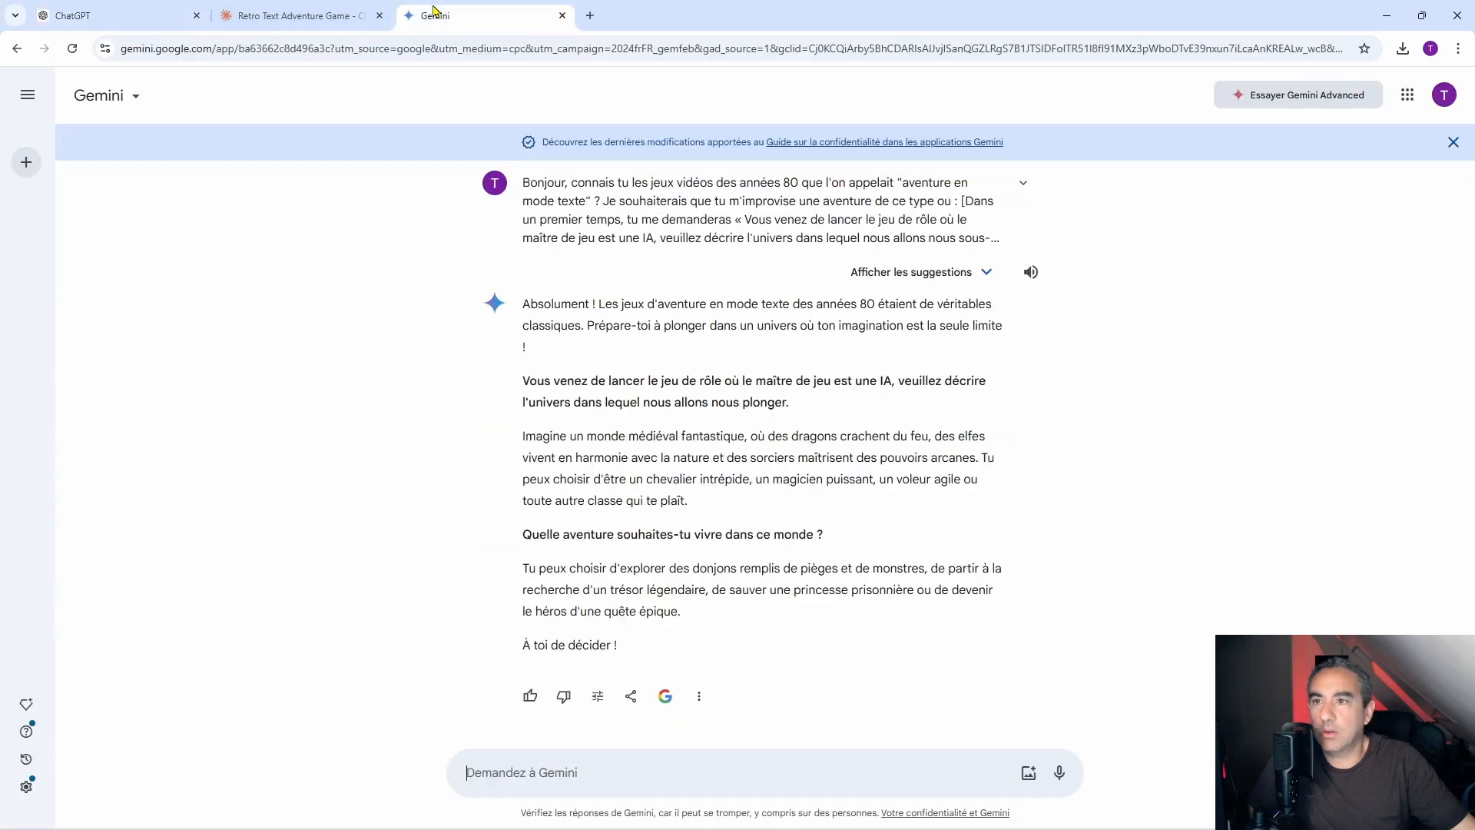
{"action": "right_click", "coordinate": [575, 767]}
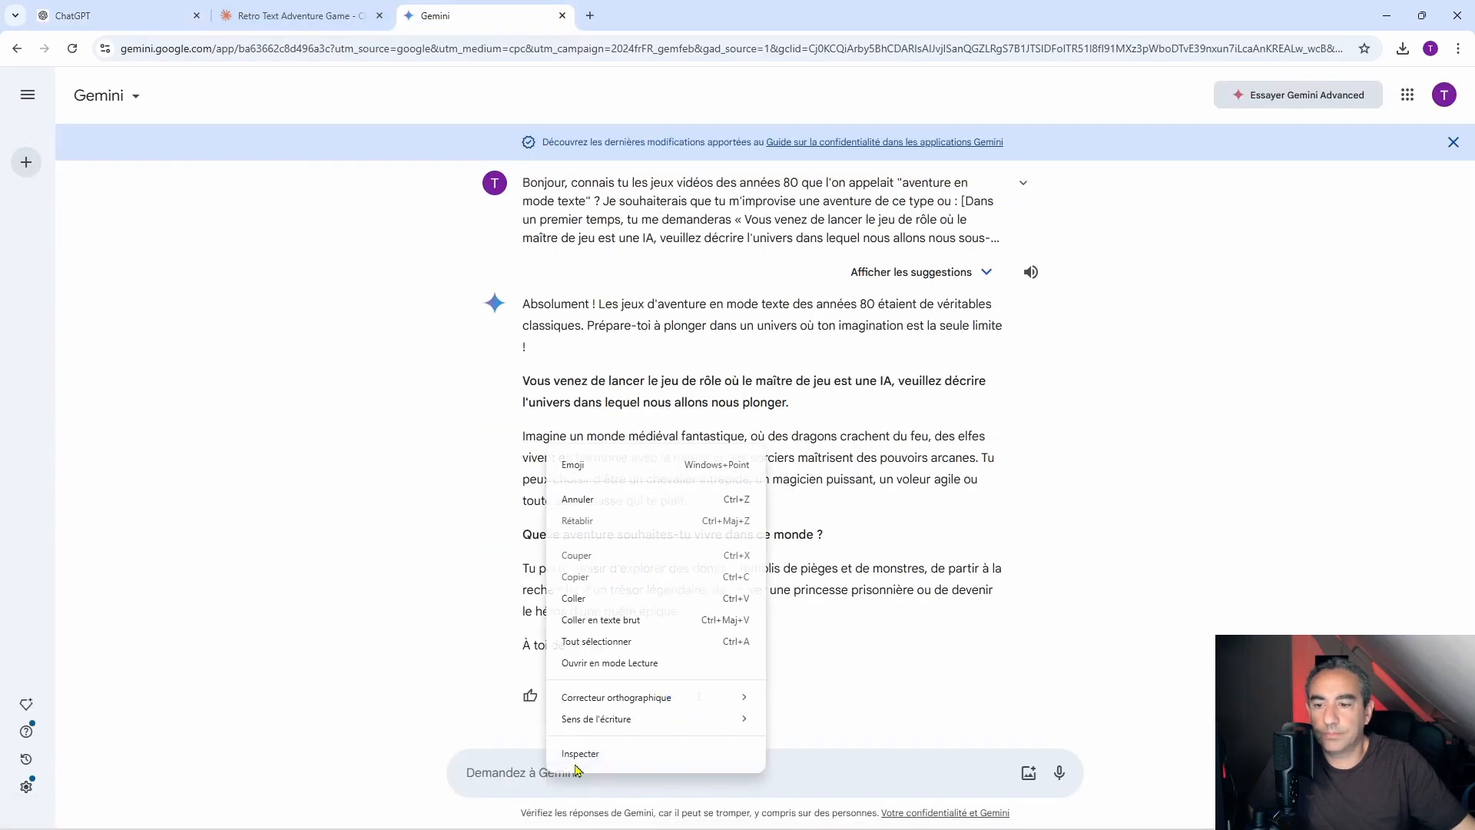
{"action": "left_click", "coordinate": [625, 619]}
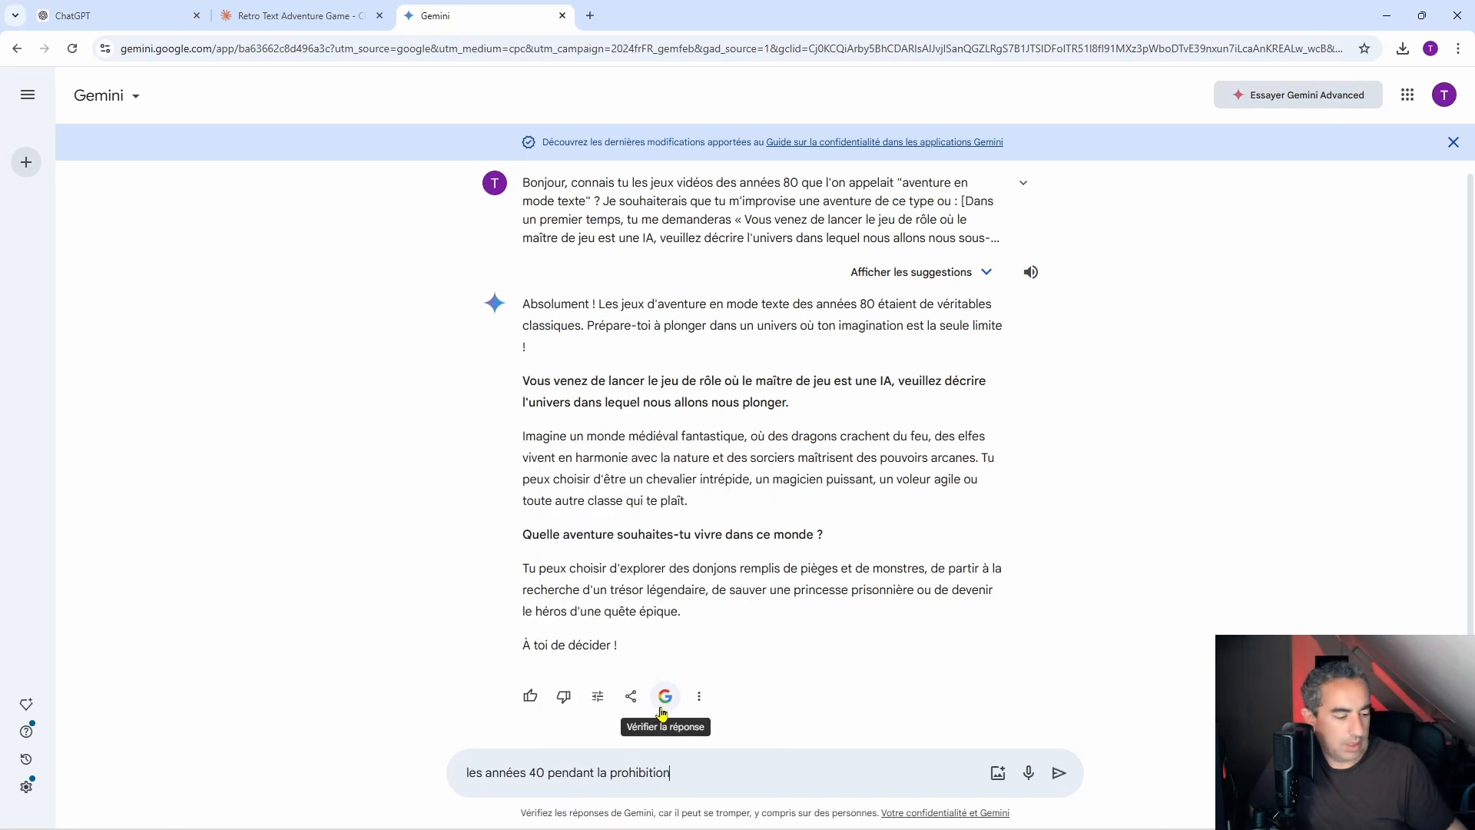
{"action": "key", "text": "Return"}
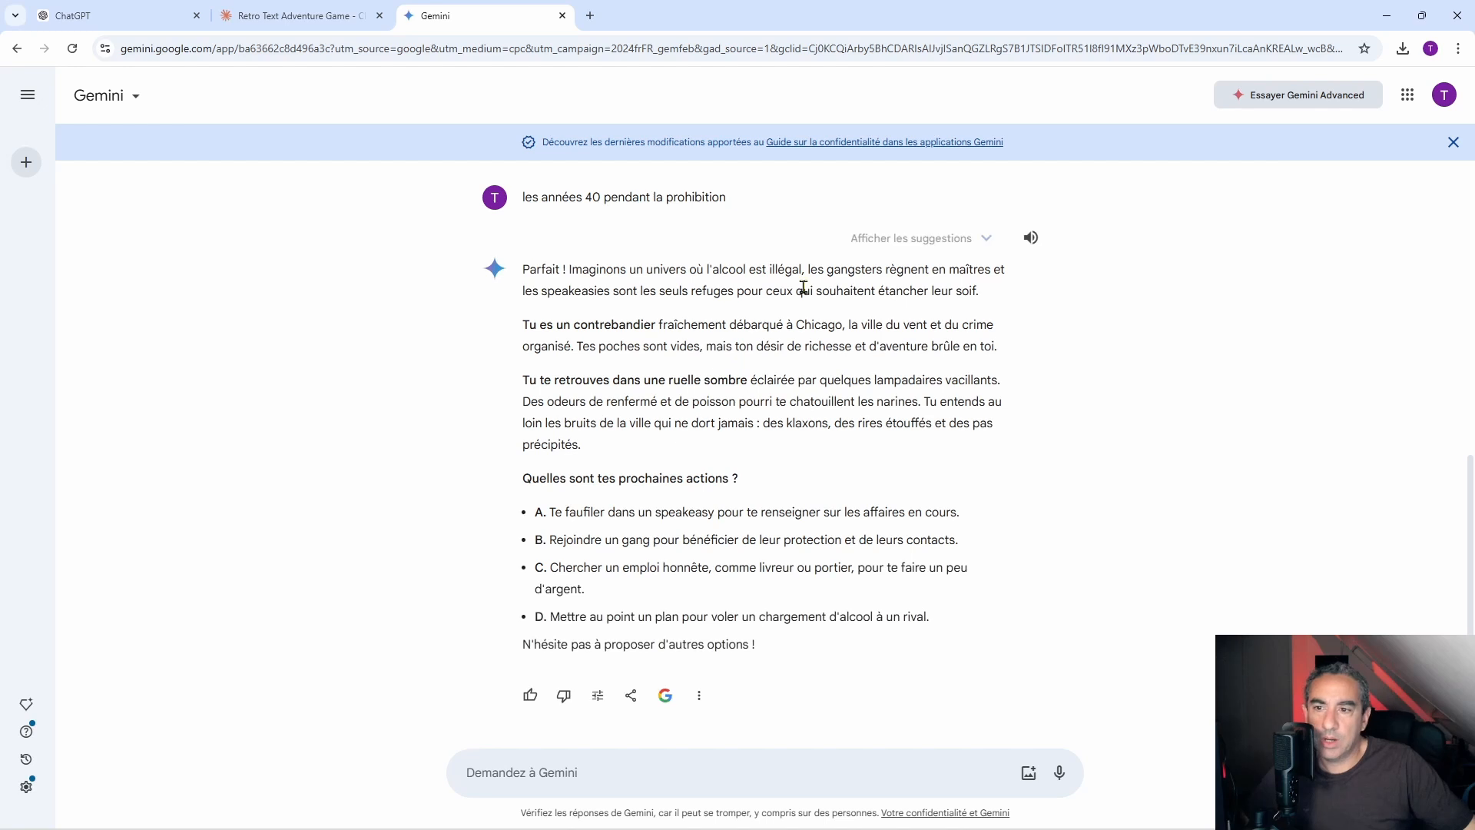
Read Gemini's opening scene, from the player's role to the proposed next actions.
{"action": "left_click_drag", "start_coordinate": [523, 326], "coordinate": [790, 325]}
{"action": "scroll", "coordinate": [866, 380], "scroll_direction": "down", "scroll_amount": 1}
{"action": "left_click", "coordinate": [500, 515]}
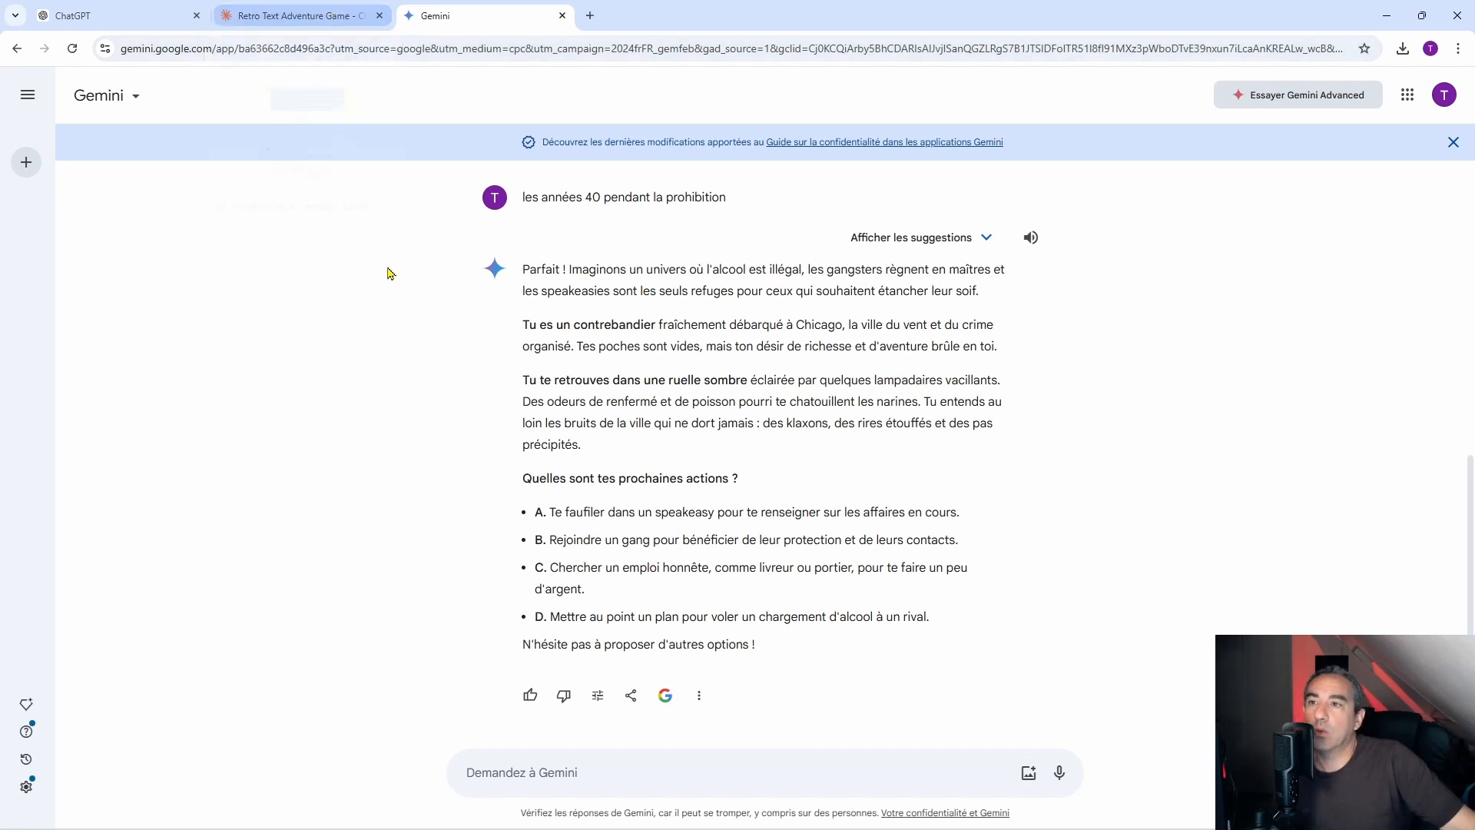
{"action": "scroll", "coordinate": [584, 376], "scroll_direction": "up", "scroll_amount": 4}
{"action": "scroll", "coordinate": [591, 392], "scroll_direction": "down", "scroll_amount": 4}
{"action": "scroll", "coordinate": [755, 545], "scroll_direction": "up", "scroll_amount": 8}
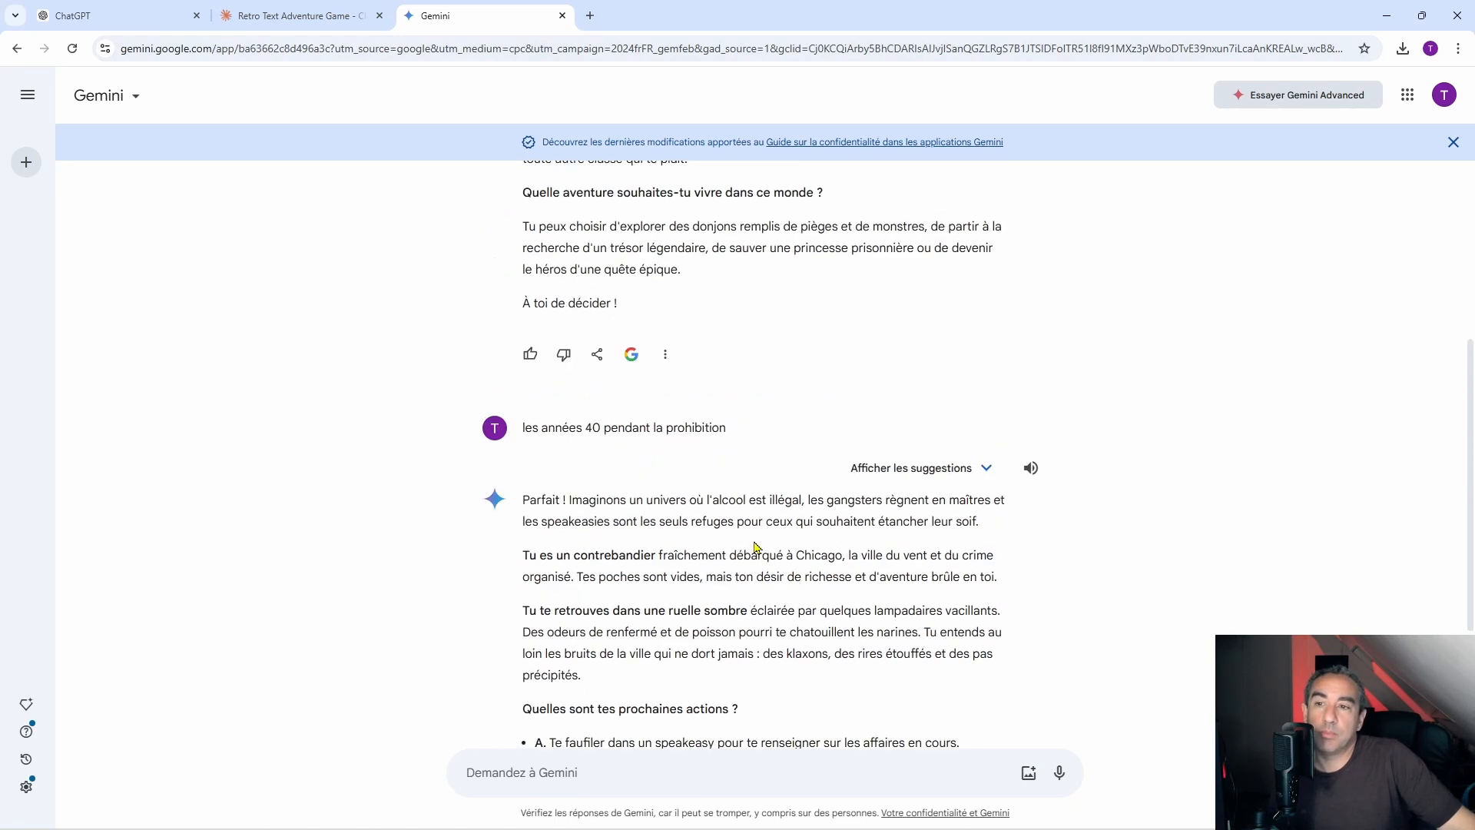
{"action": "scroll", "coordinate": [749, 544], "scroll_direction": "down", "scroll_amount": 8}
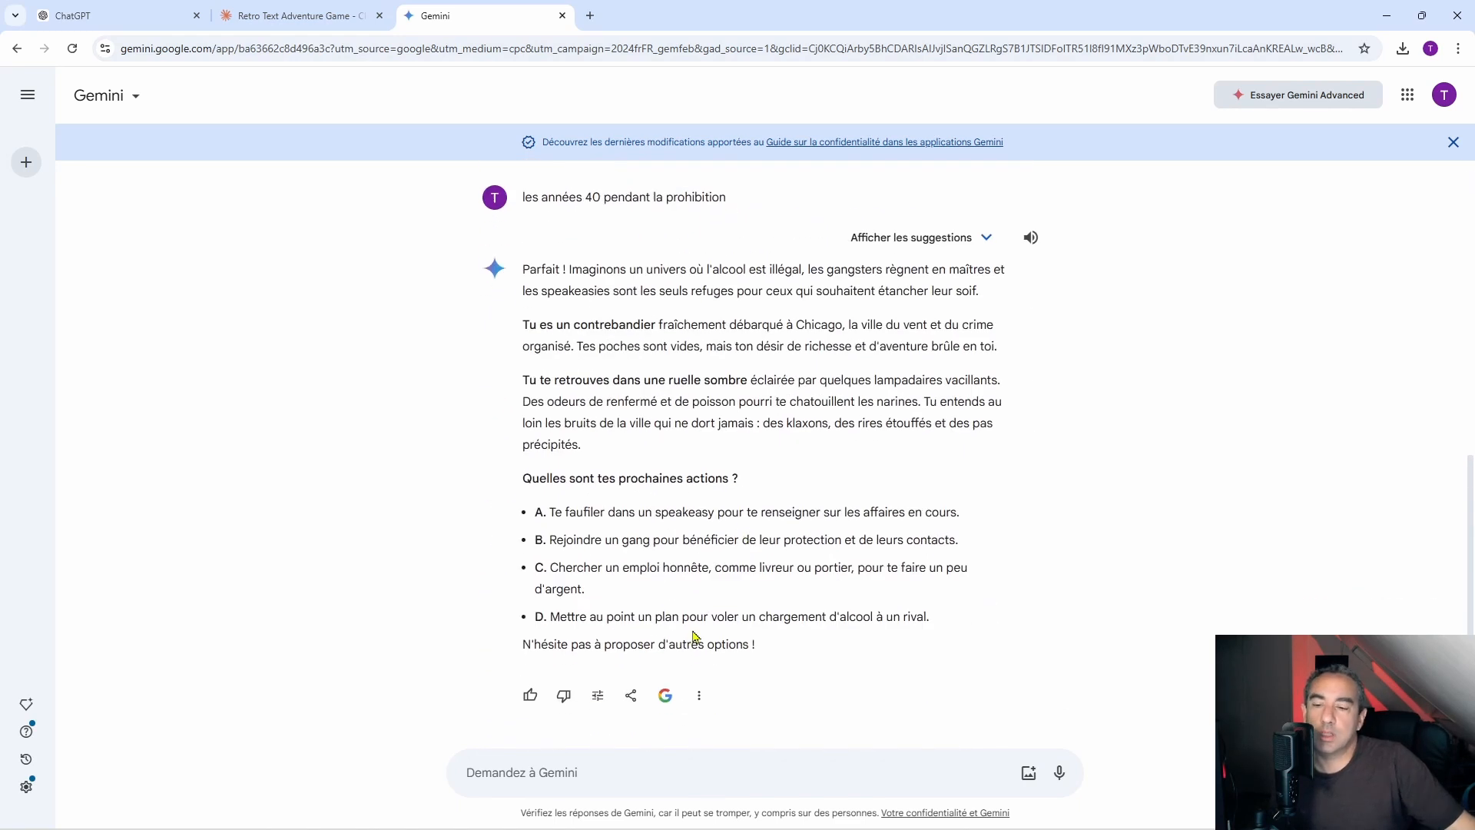
Switch to ChatGPT, start a new chat and paste the copied prompt for the agency's October 2024 staff schedule.
{"action": "left_click", "coordinate": [123, 9]}
{"action": "scroll", "coordinate": [653, 576], "scroll_direction": "down", "scroll_amount": 5}
{"action": "scroll", "coordinate": [648, 596], "scroll_direction": "down", "scroll_amount": 12}
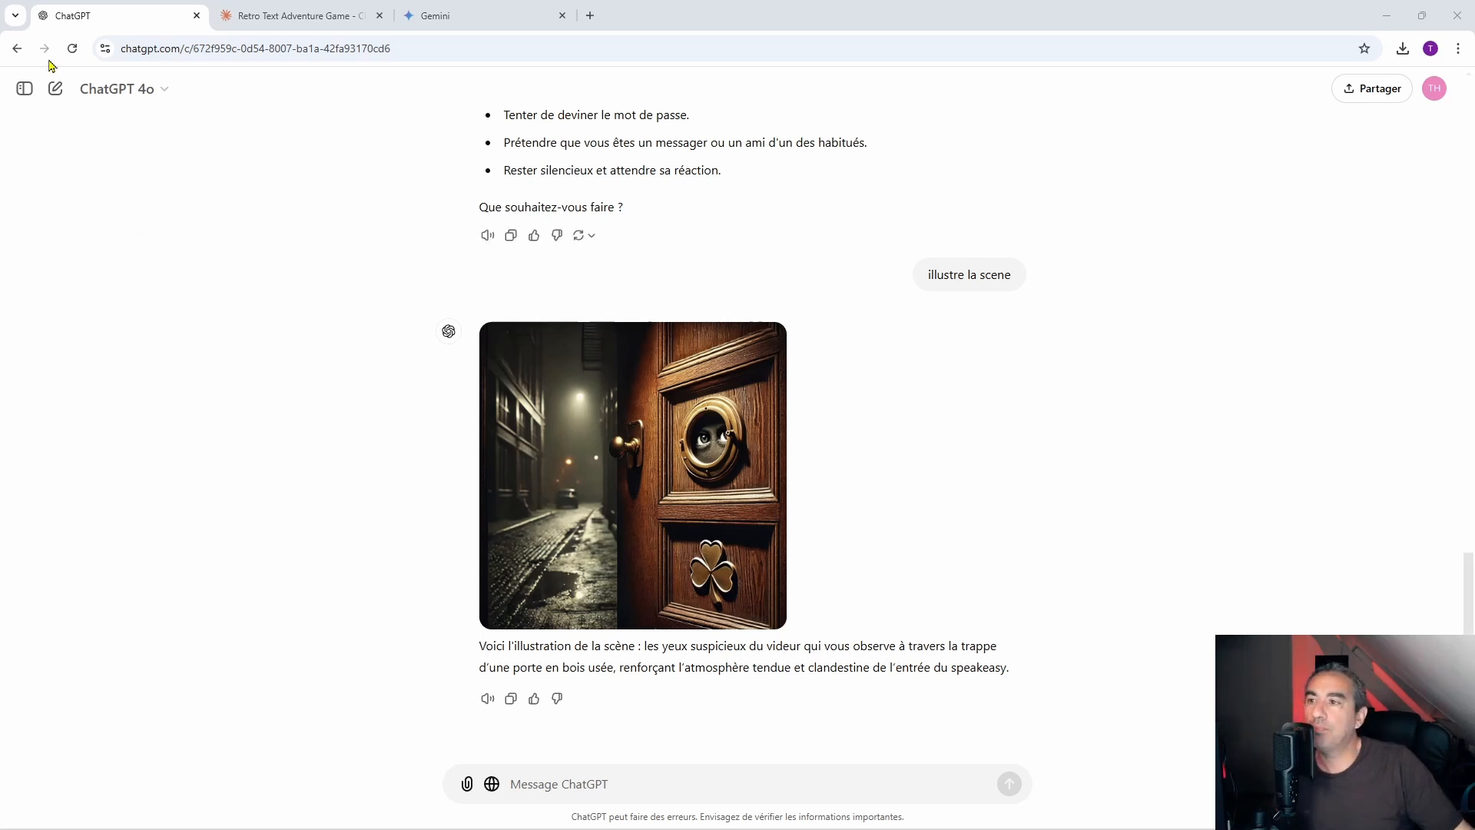
{"action": "left_click", "coordinate": [106, 89]}
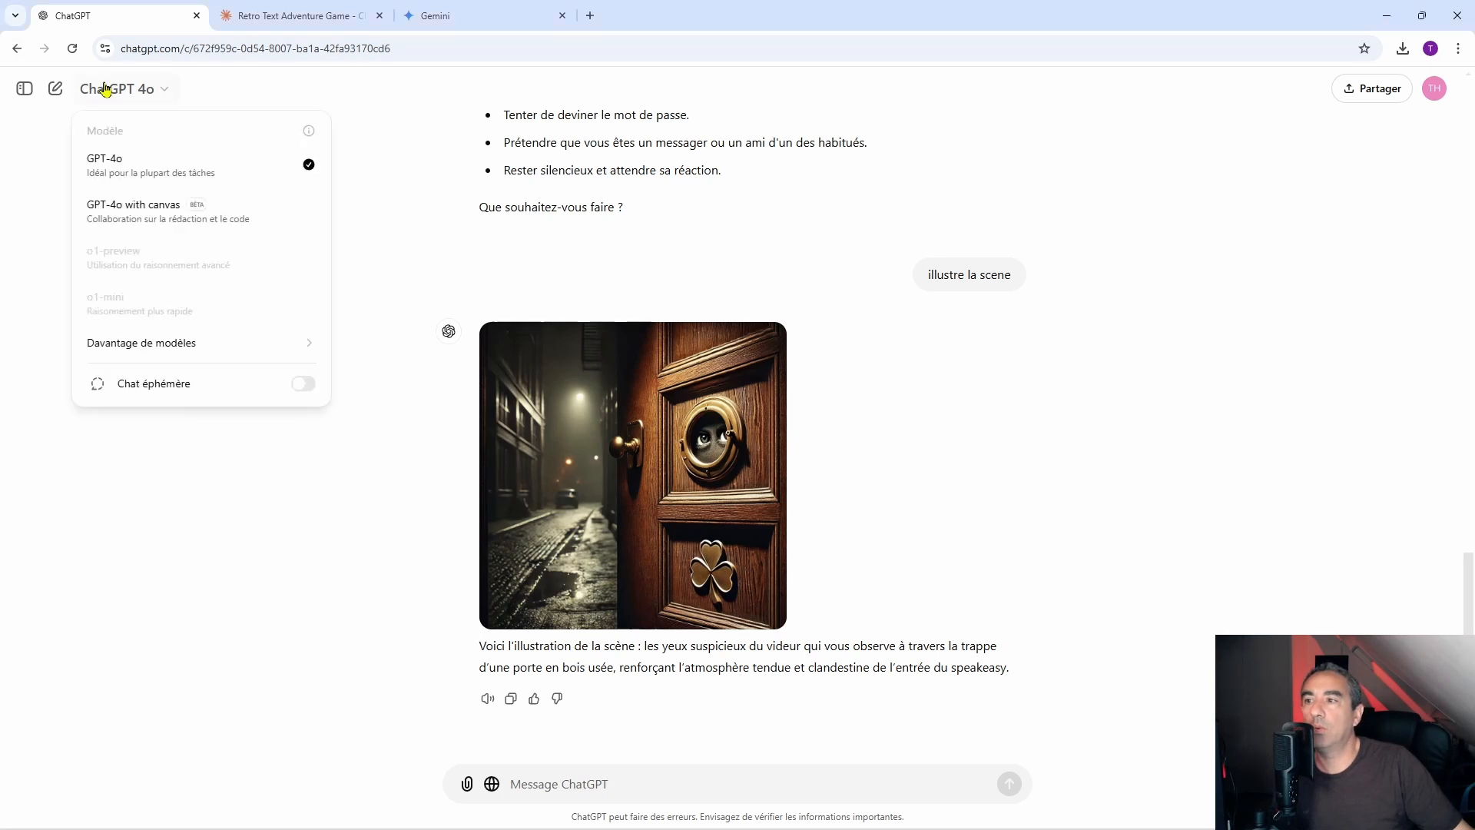
{"action": "left_click", "coordinate": [55, 88]}
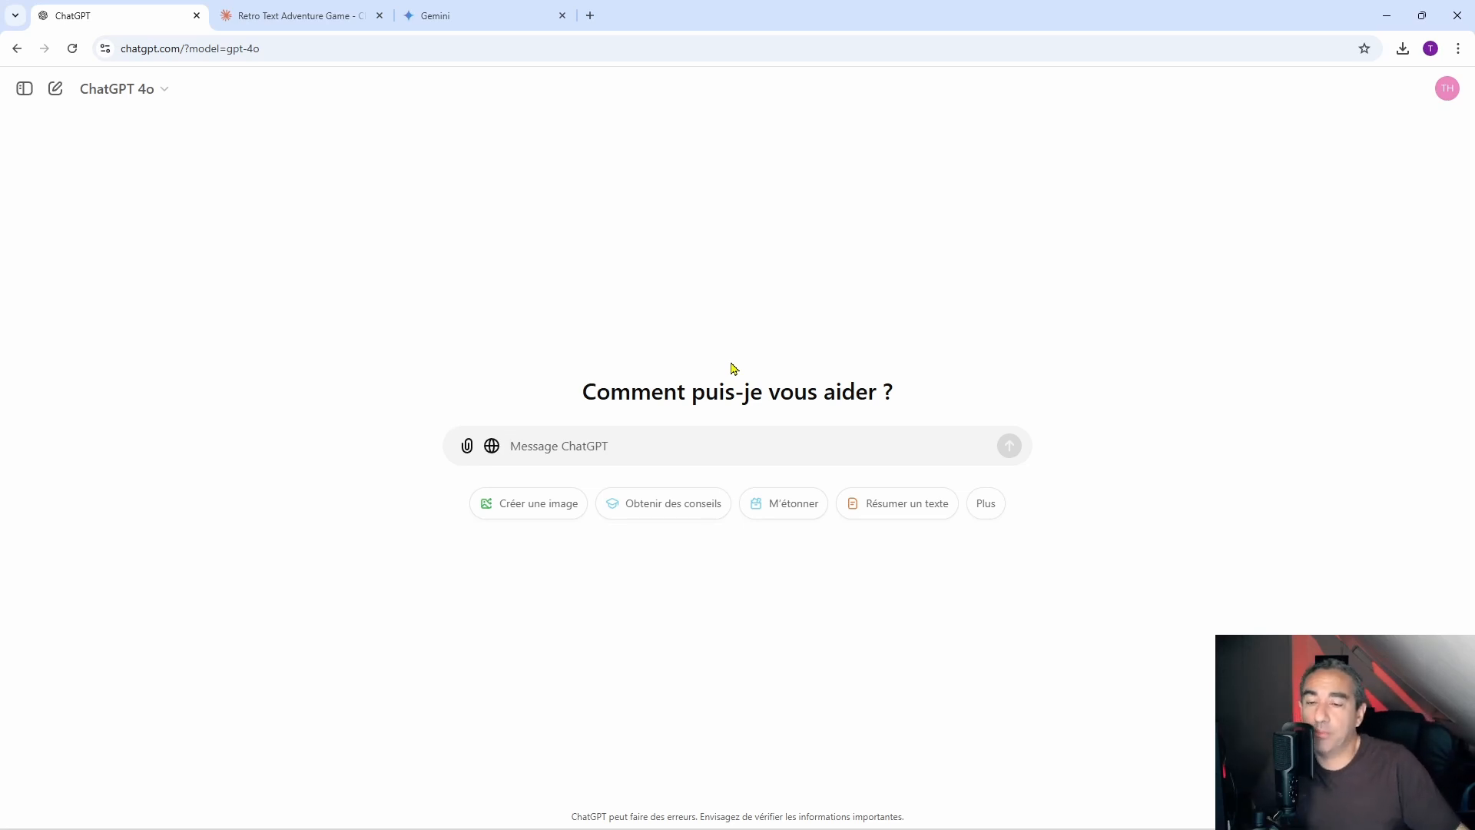
{"action": "right_click", "coordinate": [570, 445]}
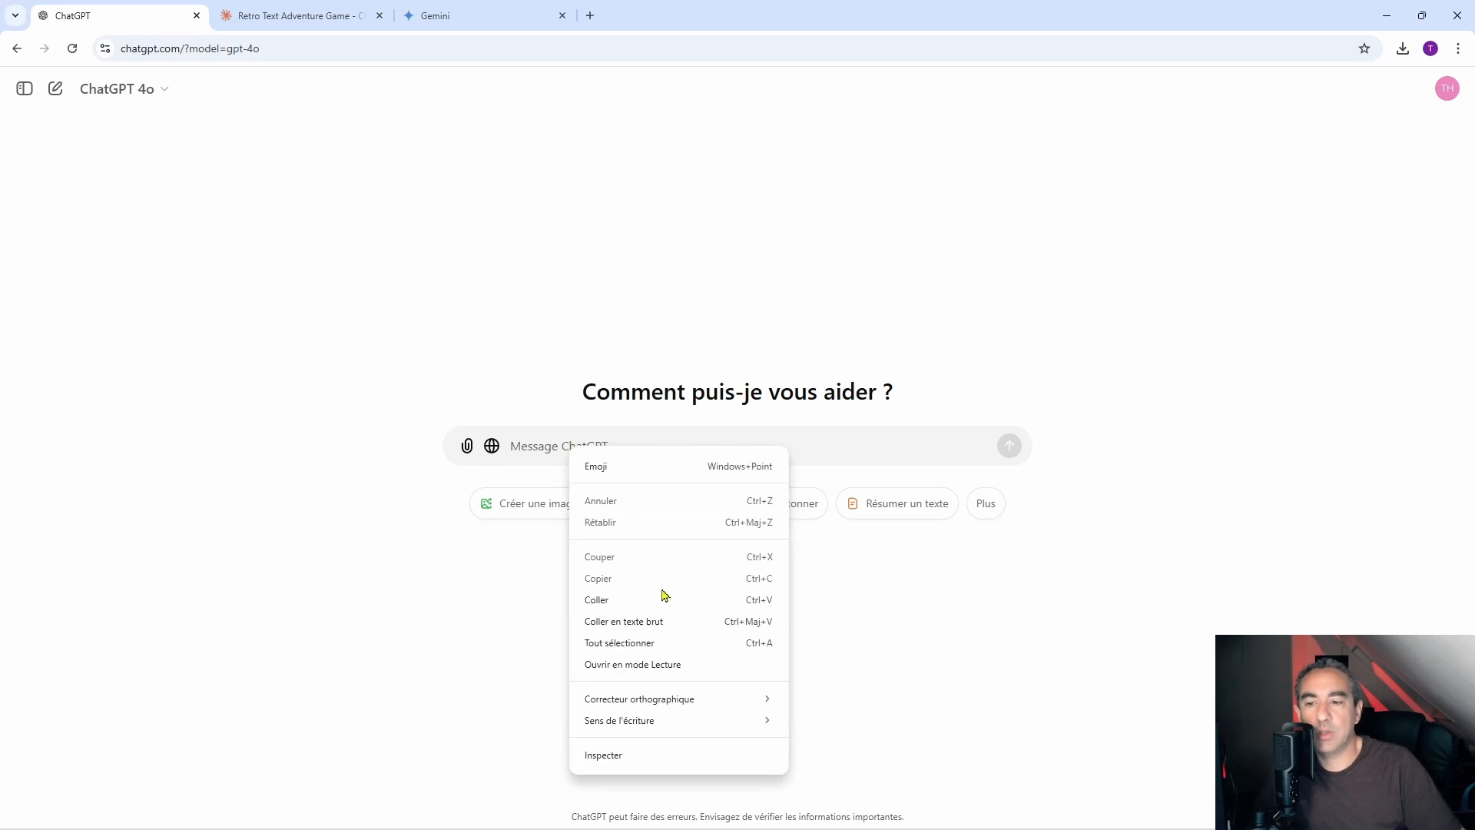
{"action": "left_click", "coordinate": [662, 599]}
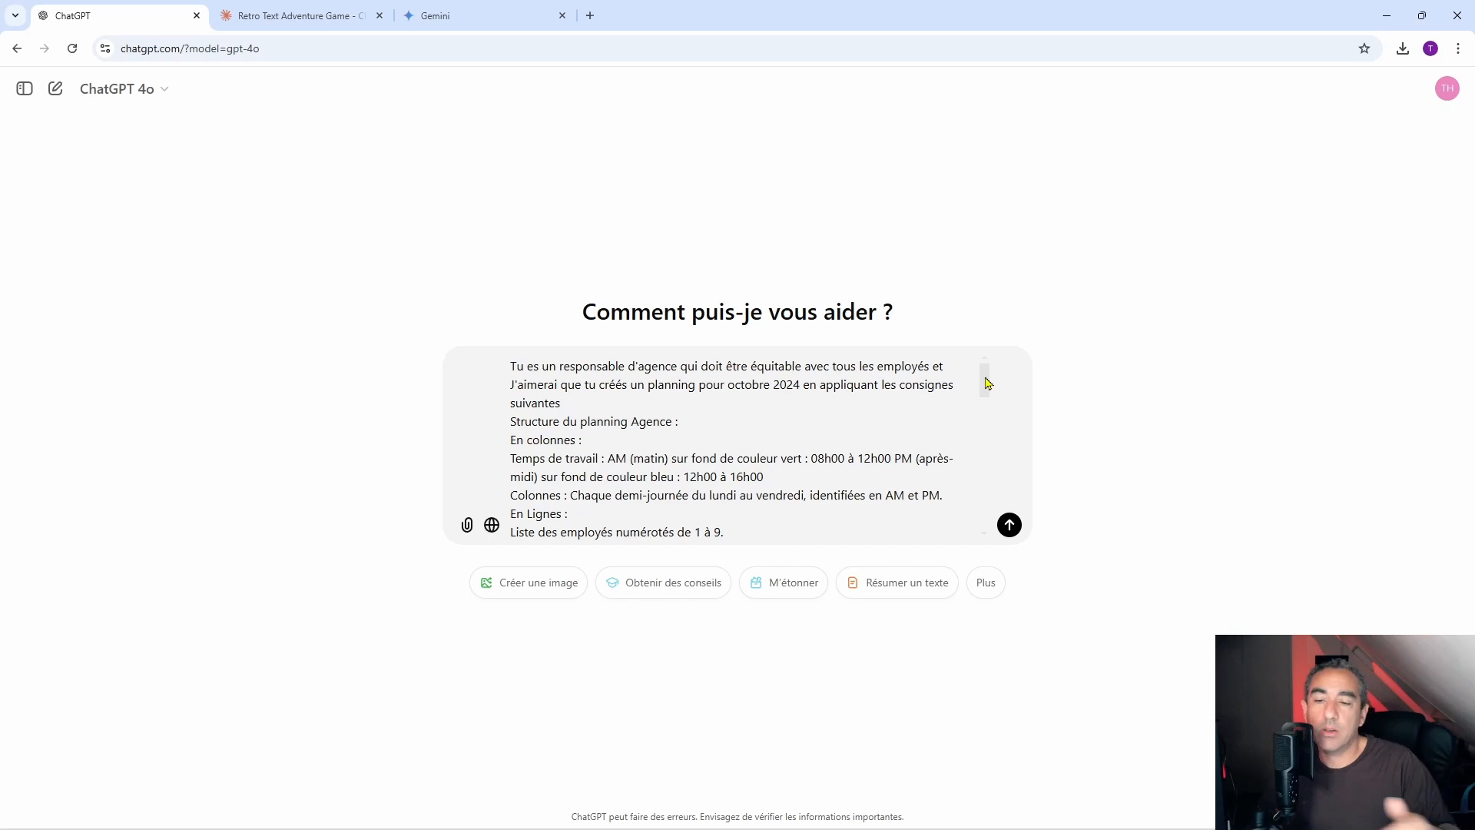
Read through the pasted schedule prompt, covering its structure, employee list, on-call rules, specific periods, fixed absences and presentation instructions.
{"action": "left_click_drag", "start_coordinate": [988, 383], "coordinate": [876, 332]}
{"action": "left_click", "coordinate": [165, 90]}
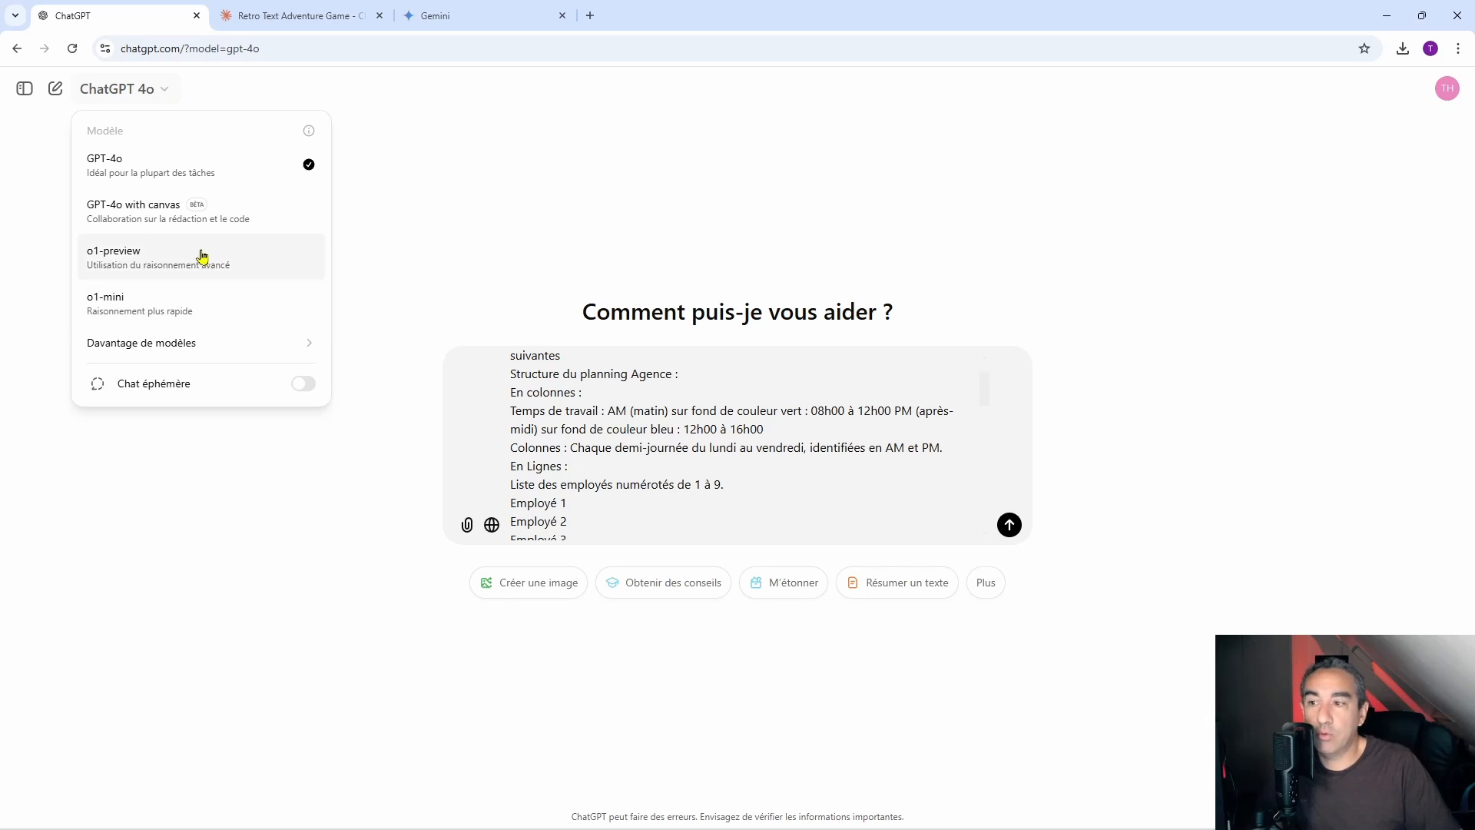
{"action": "left_click", "coordinate": [877, 218]}
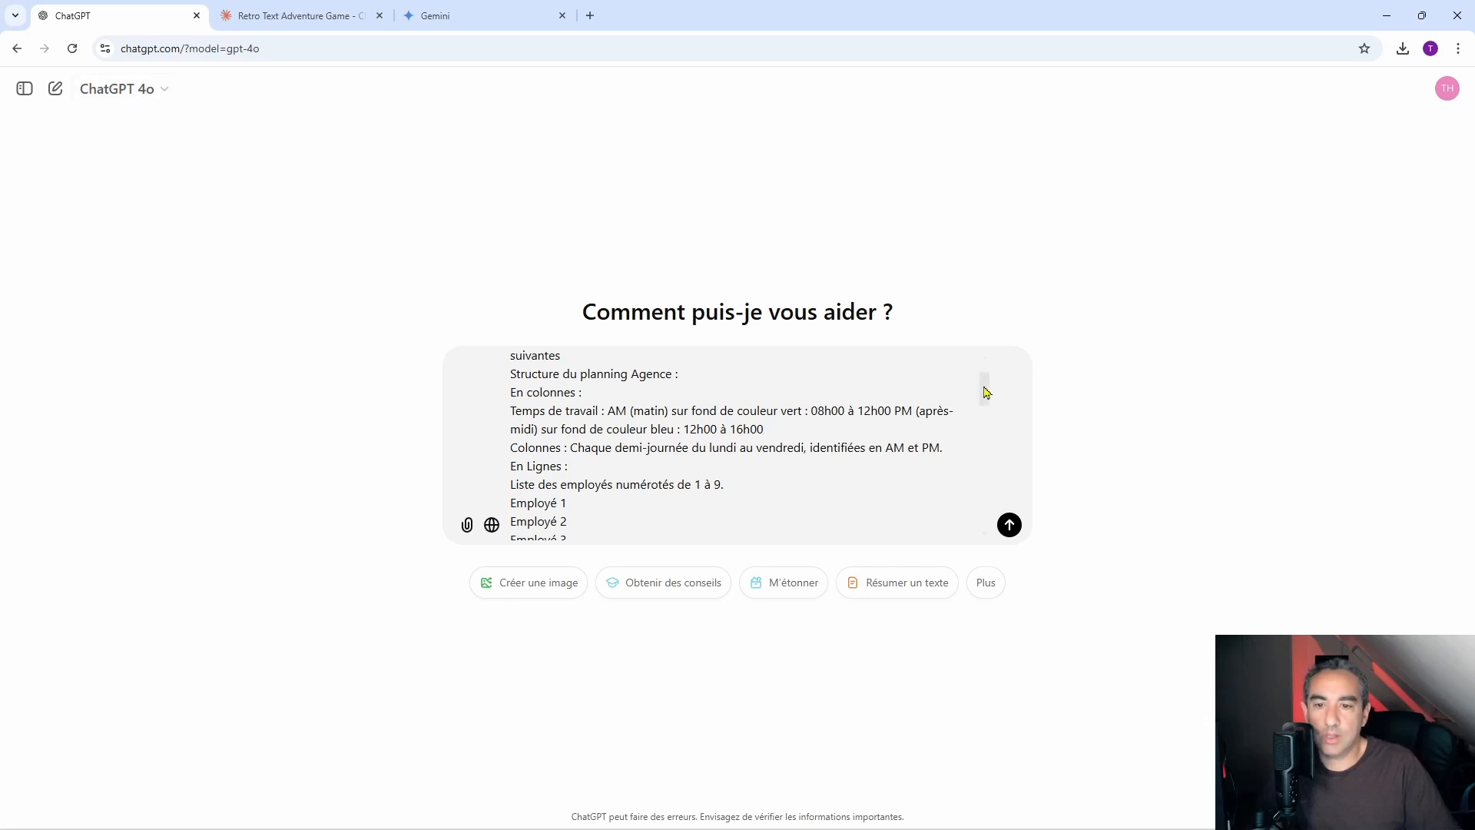
{"action": "mouse_move", "coordinate": [984, 388]}
{"action": "left_mouse_down"}
{"action": "mouse_move", "coordinate": [997, 470]}
{"action": "mouse_move", "coordinate": [994, 371]}
{"action": "left_mouse_up"}
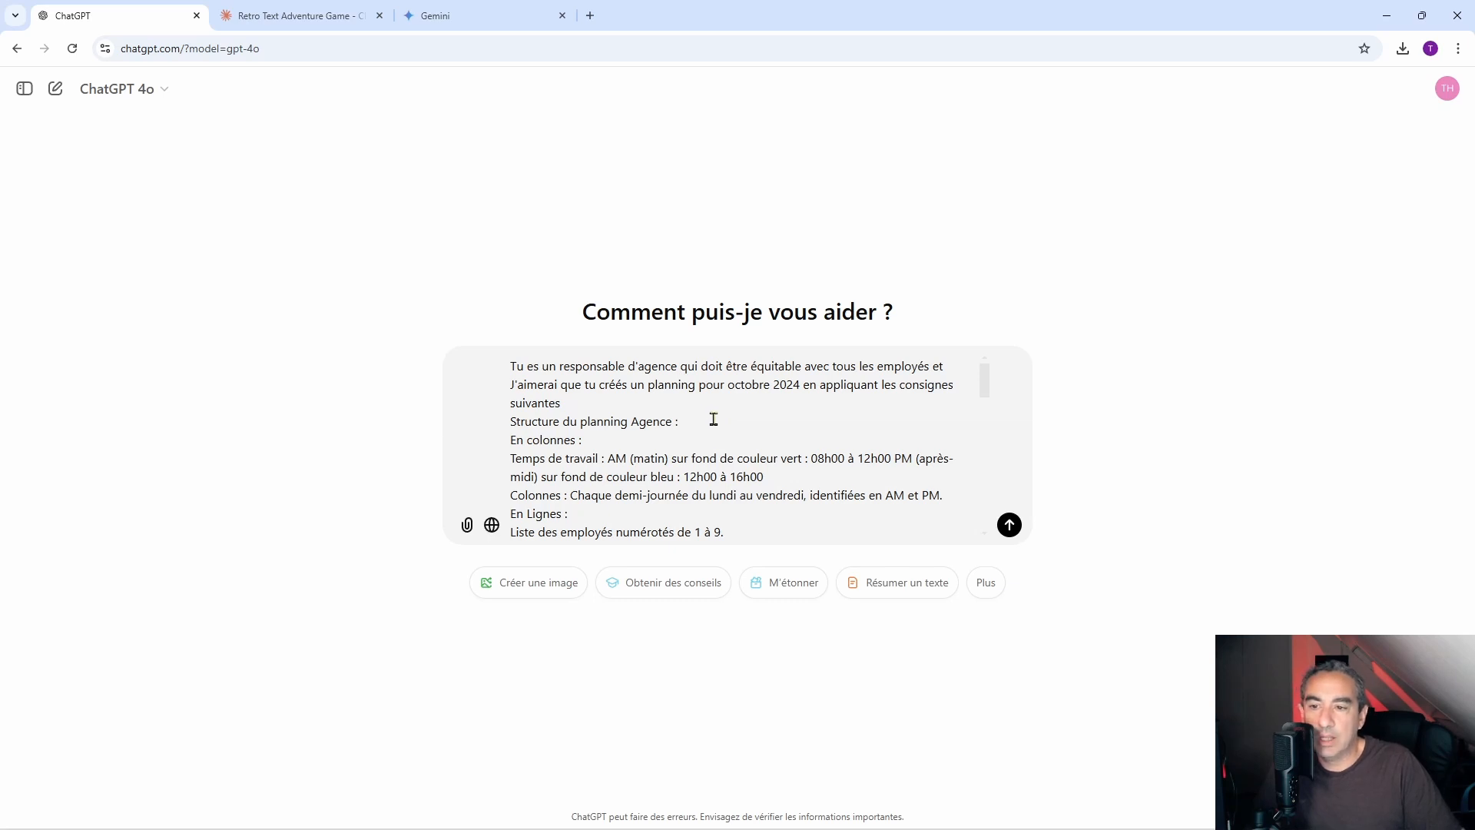
{"action": "scroll", "coordinate": [707, 426], "scroll_direction": "down", "scroll_amount": 1}
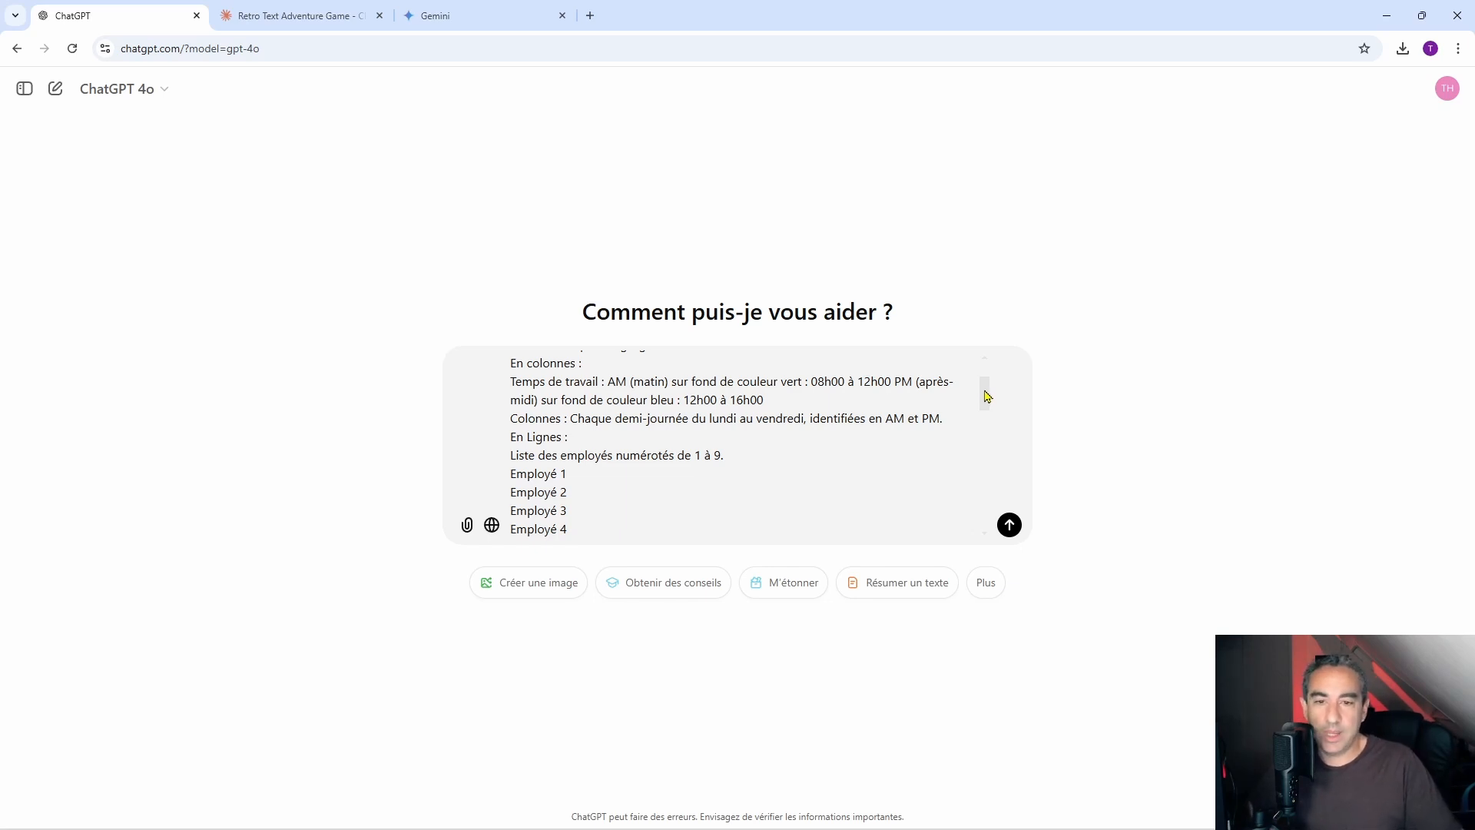
{"action": "left_click_drag", "start_coordinate": [987, 396], "coordinate": [991, 406]}
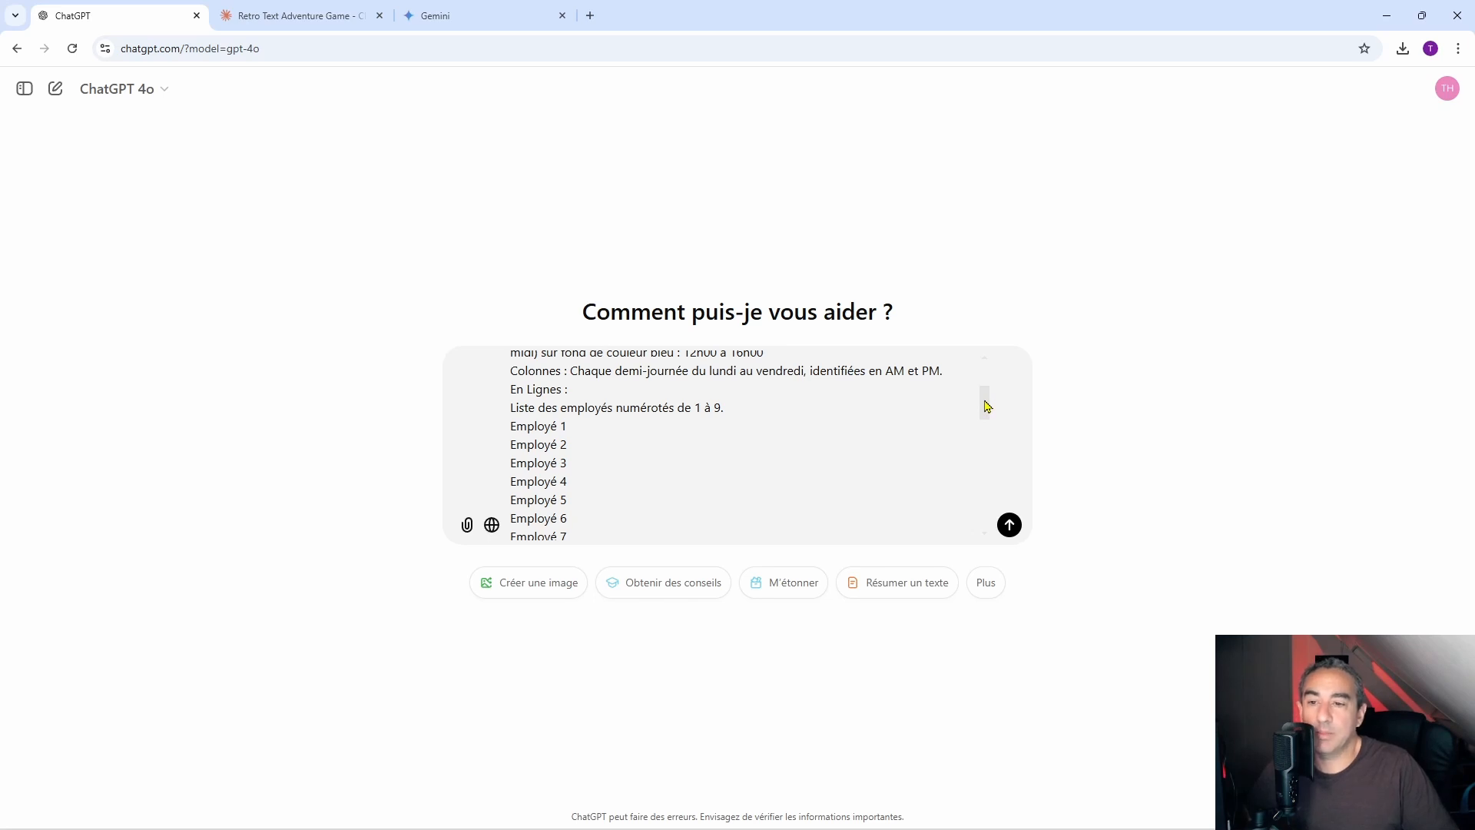
{"action": "left_click_drag", "start_coordinate": [988, 406], "coordinate": [993, 450]}
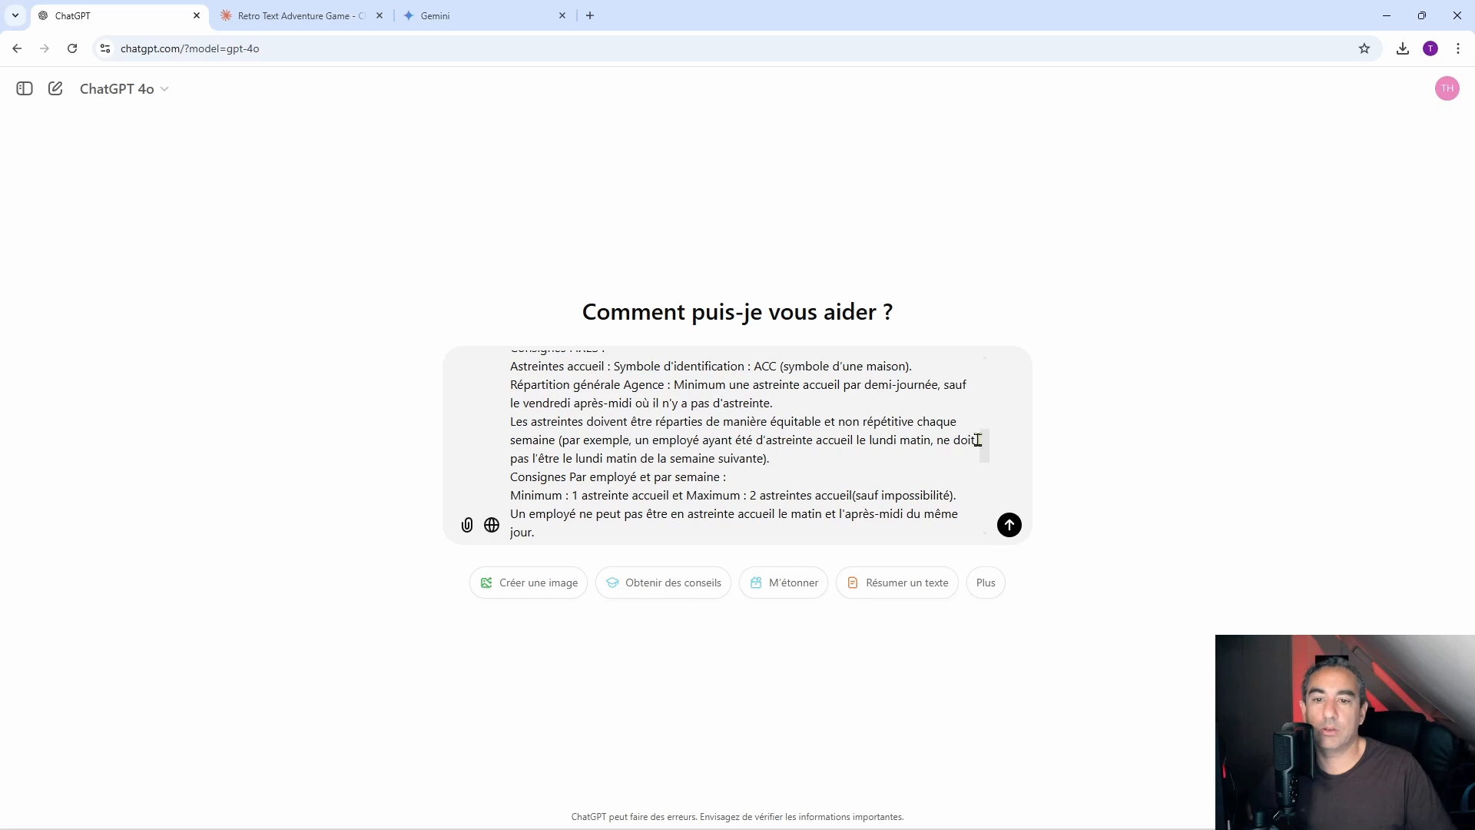
{"action": "left_click_drag", "start_coordinate": [982, 443], "coordinate": [987, 450]}
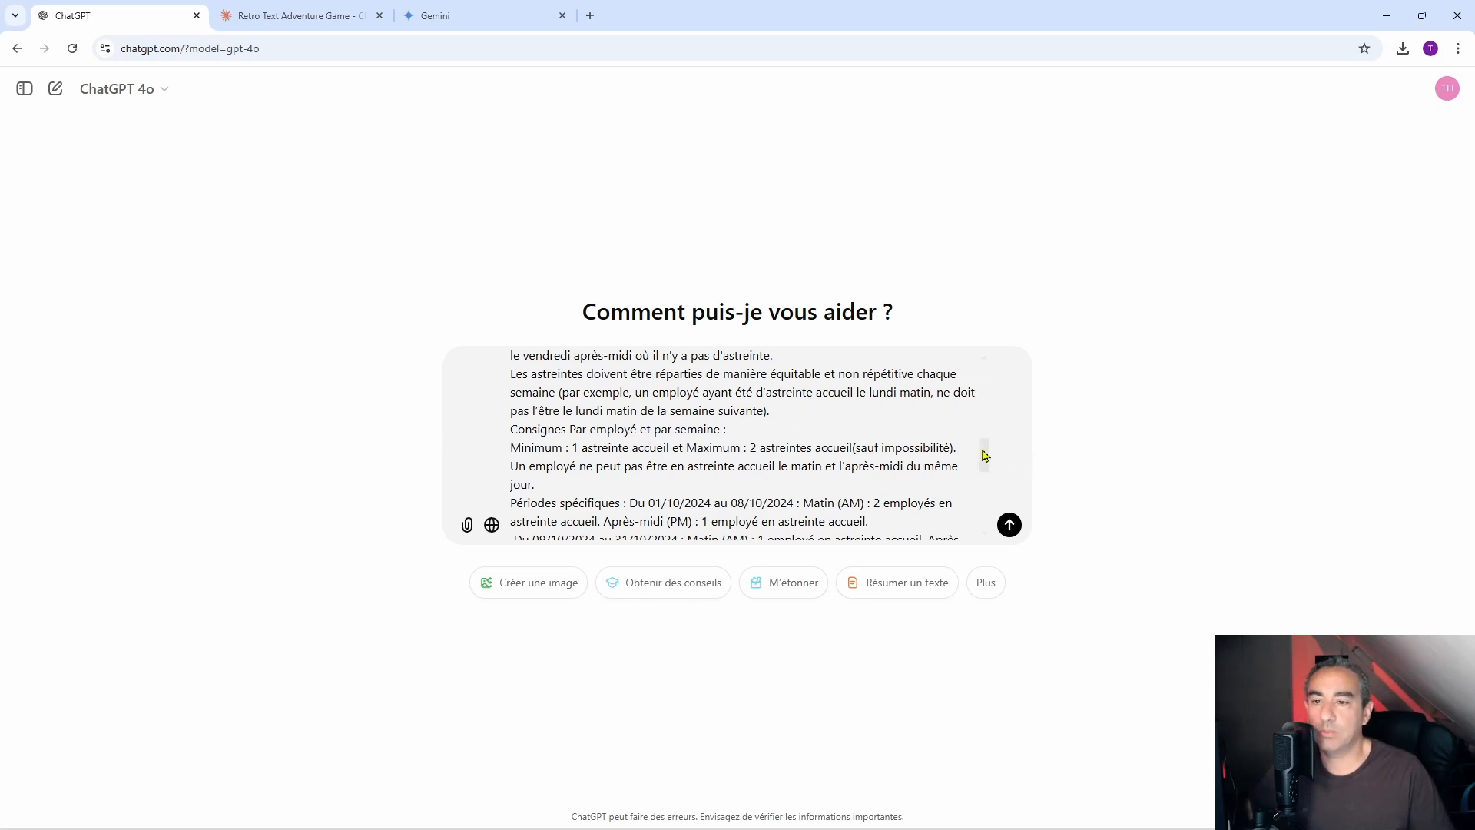
{"action": "left_click_drag", "start_coordinate": [985, 456], "coordinate": [989, 470]}
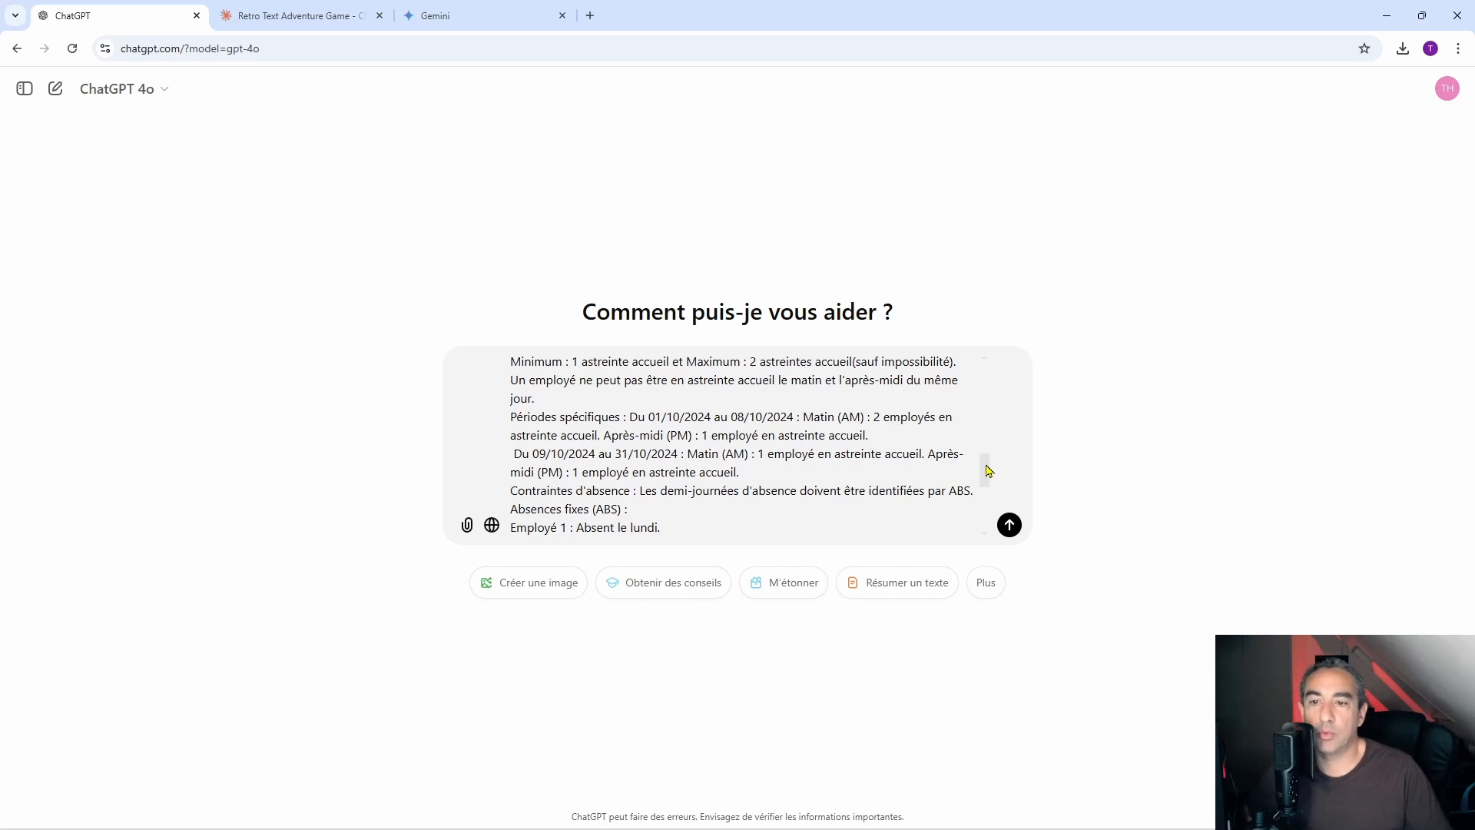
{"action": "left_click_drag", "start_coordinate": [987, 468], "coordinate": [993, 477]}
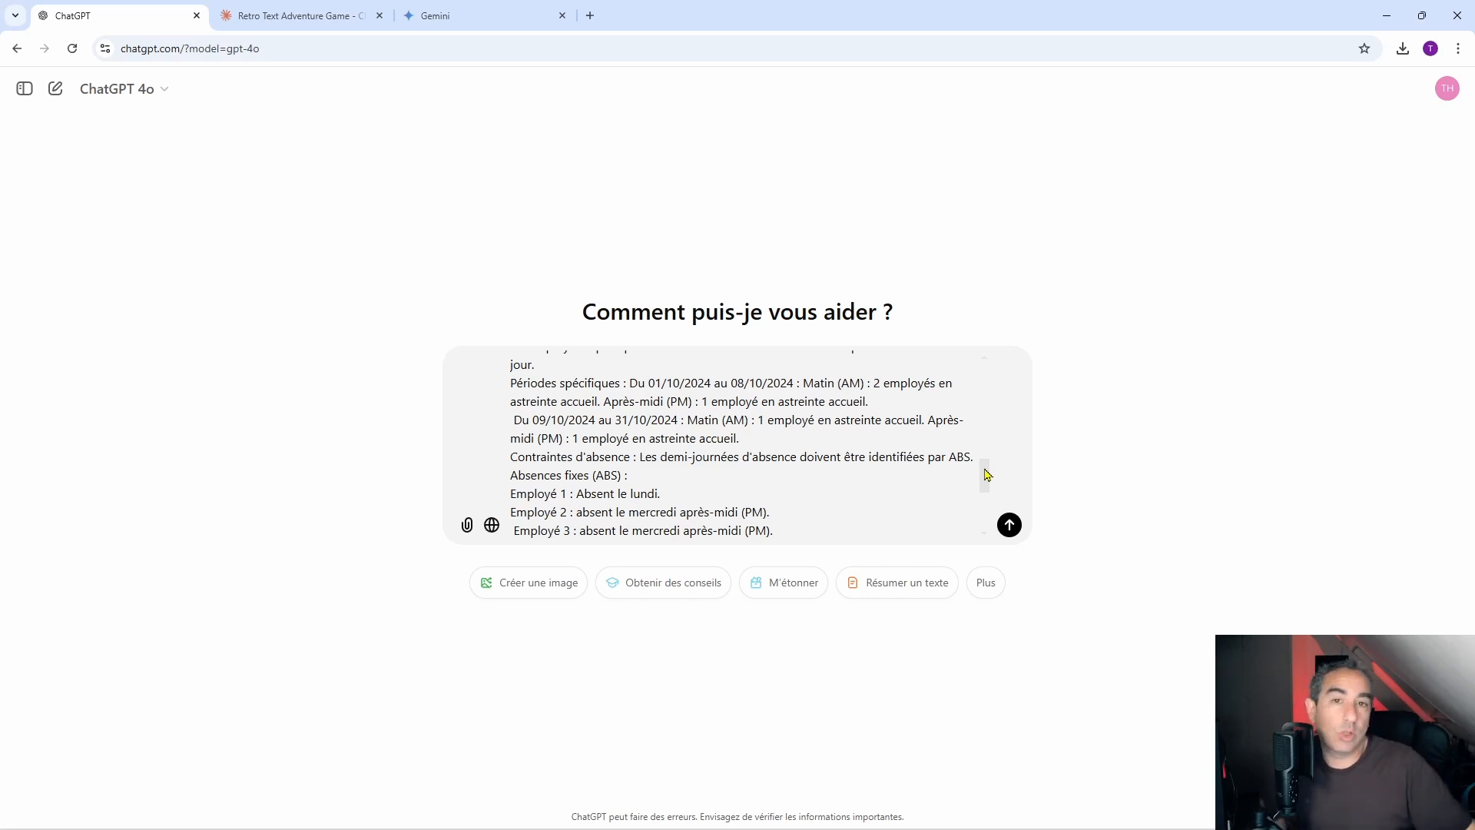
{"action": "left_click_drag", "start_coordinate": [987, 474], "coordinate": [991, 484]}
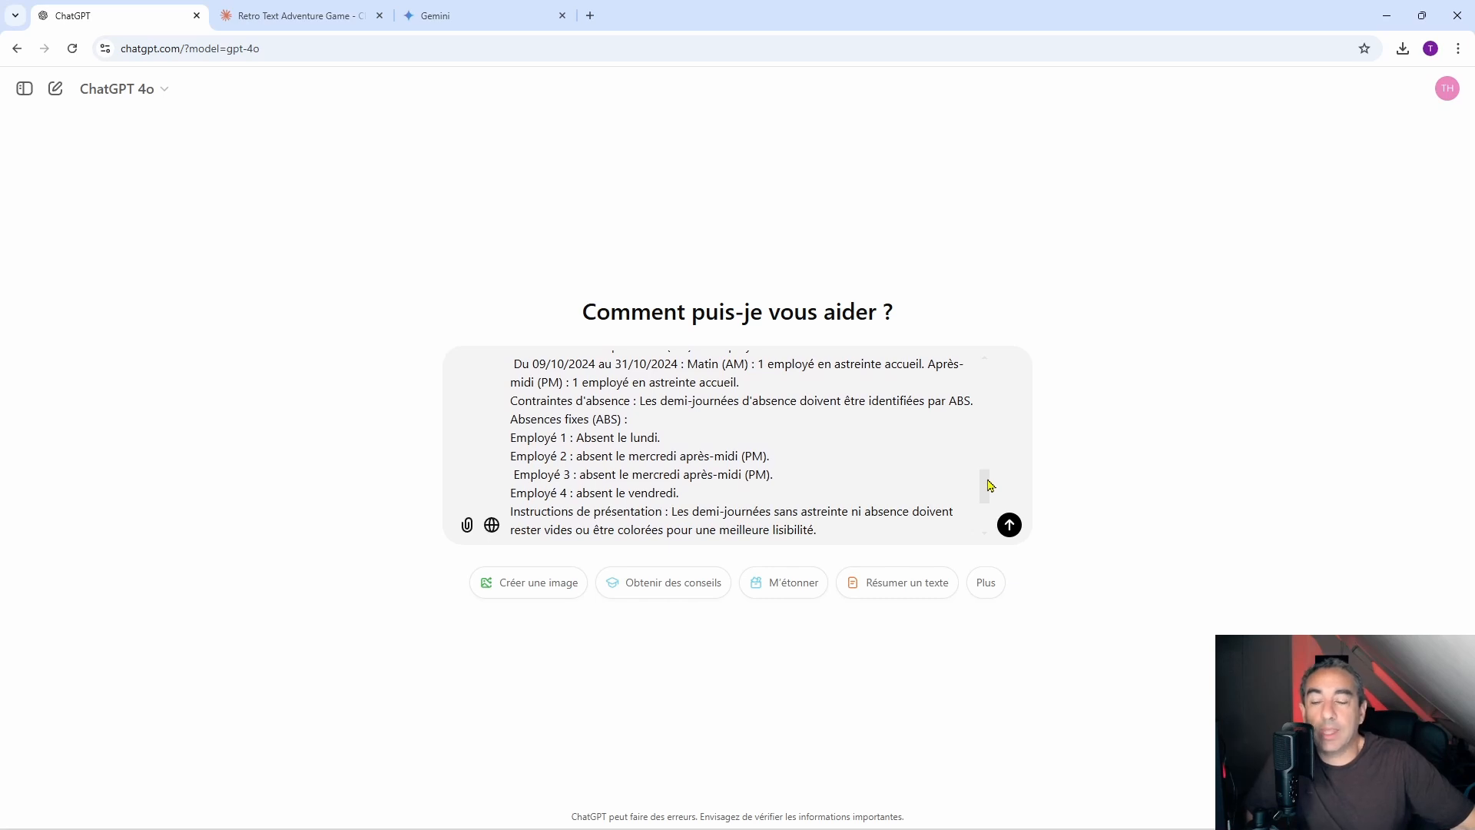
{"action": "left_click_drag", "start_coordinate": [991, 485], "coordinate": [990, 505]}
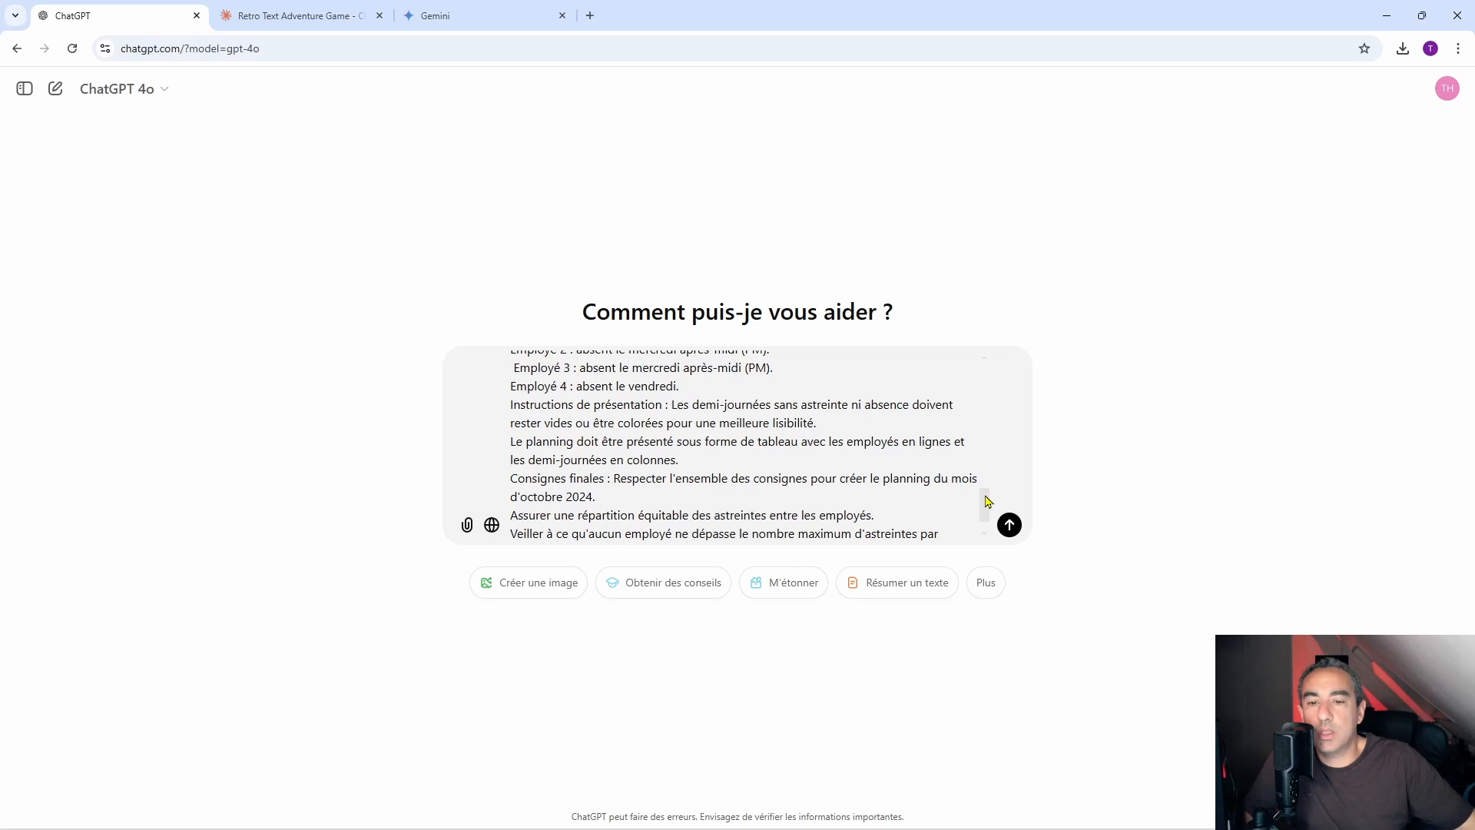
{"action": "left_click_drag", "start_coordinate": [988, 501], "coordinate": [988, 509]}
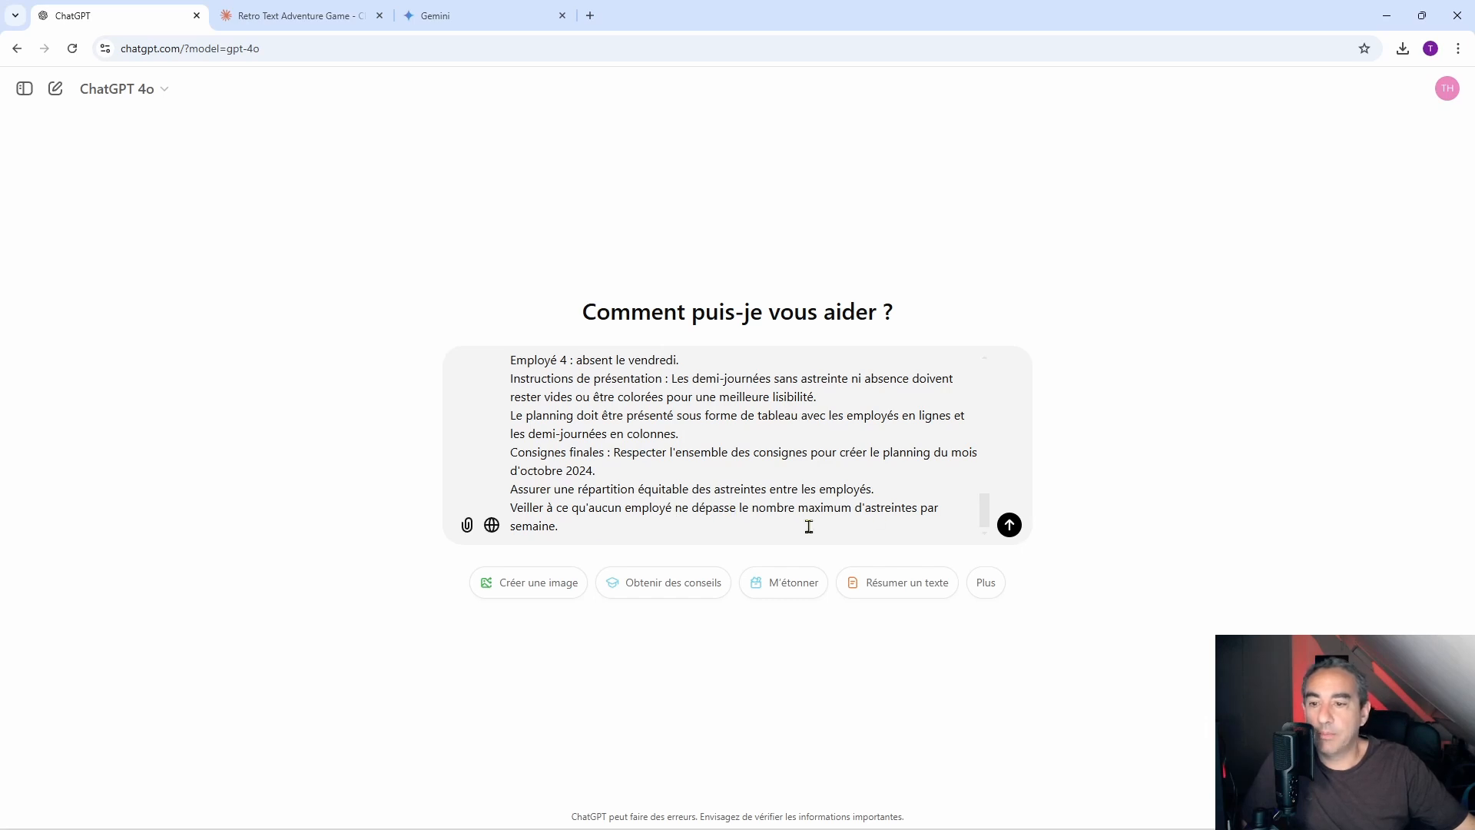
Send the schedule prompt and expand the analysis code in ChatGPT's reply.
{"action": "left_click", "coordinate": [1009, 526]}
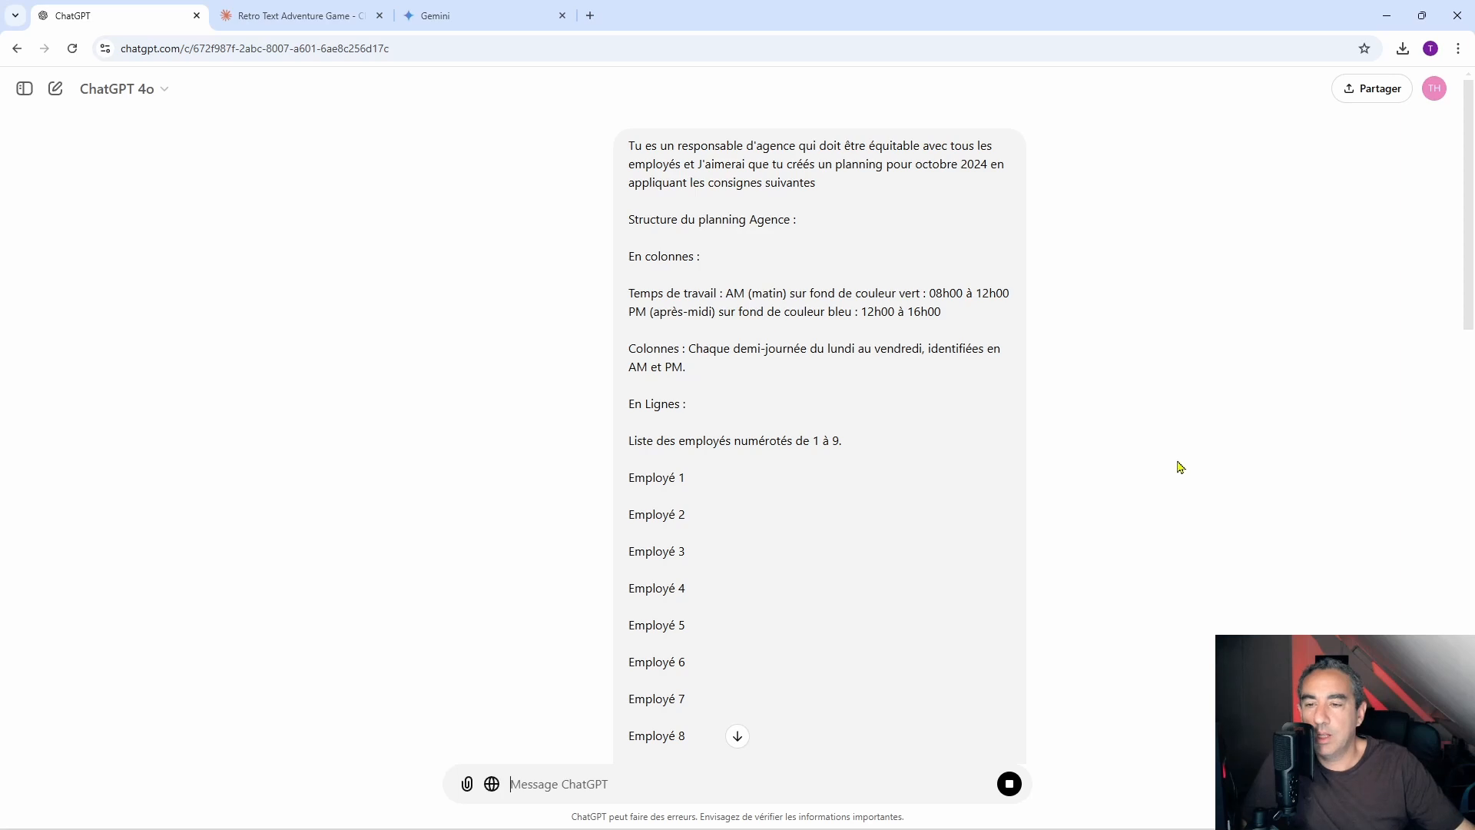
{"action": "scroll", "coordinate": [1086, 516], "scroll_direction": "down", "scroll_amount": 15}
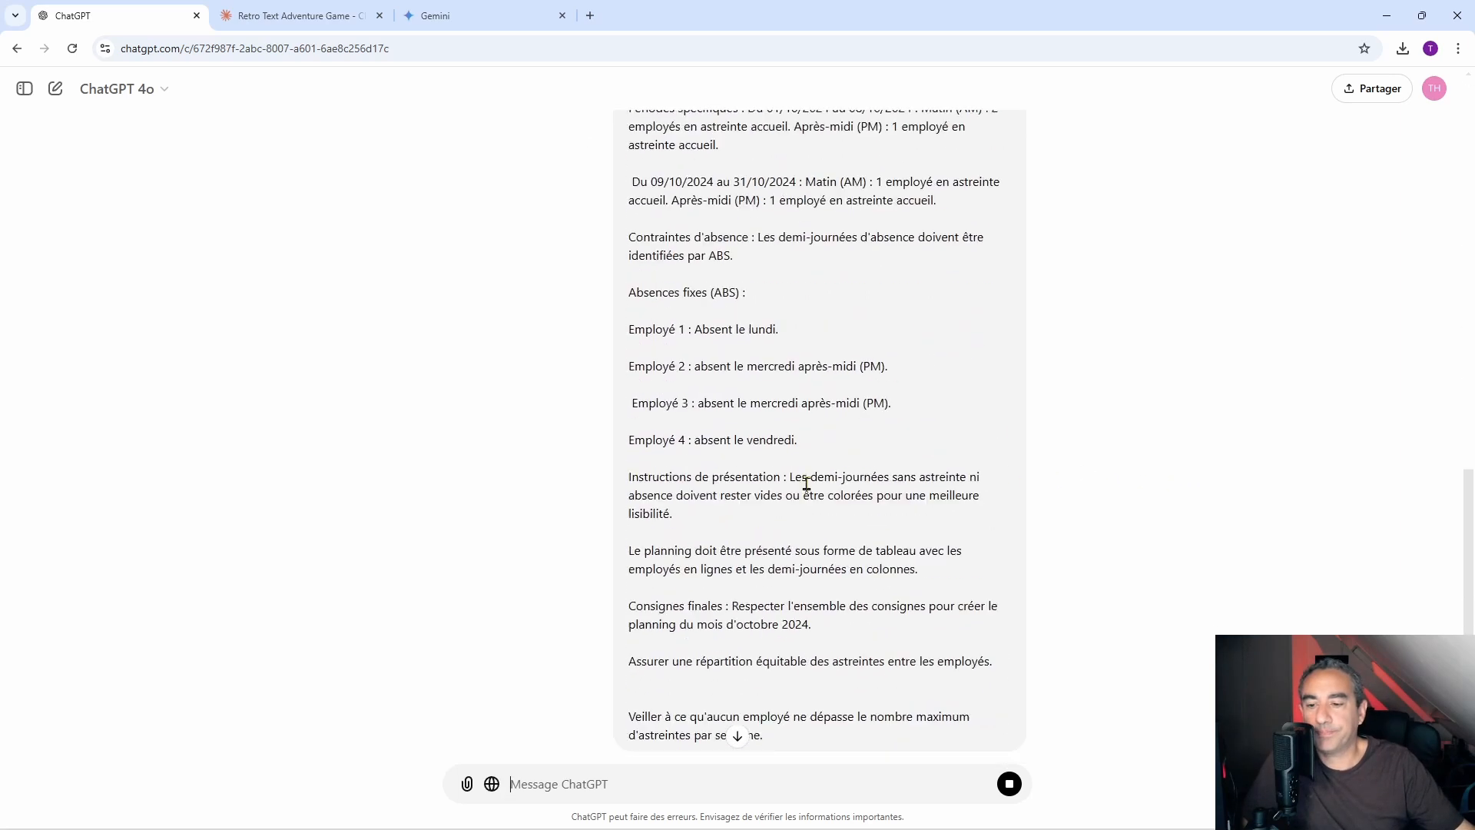
{"action": "left_click", "coordinate": [528, 706]}
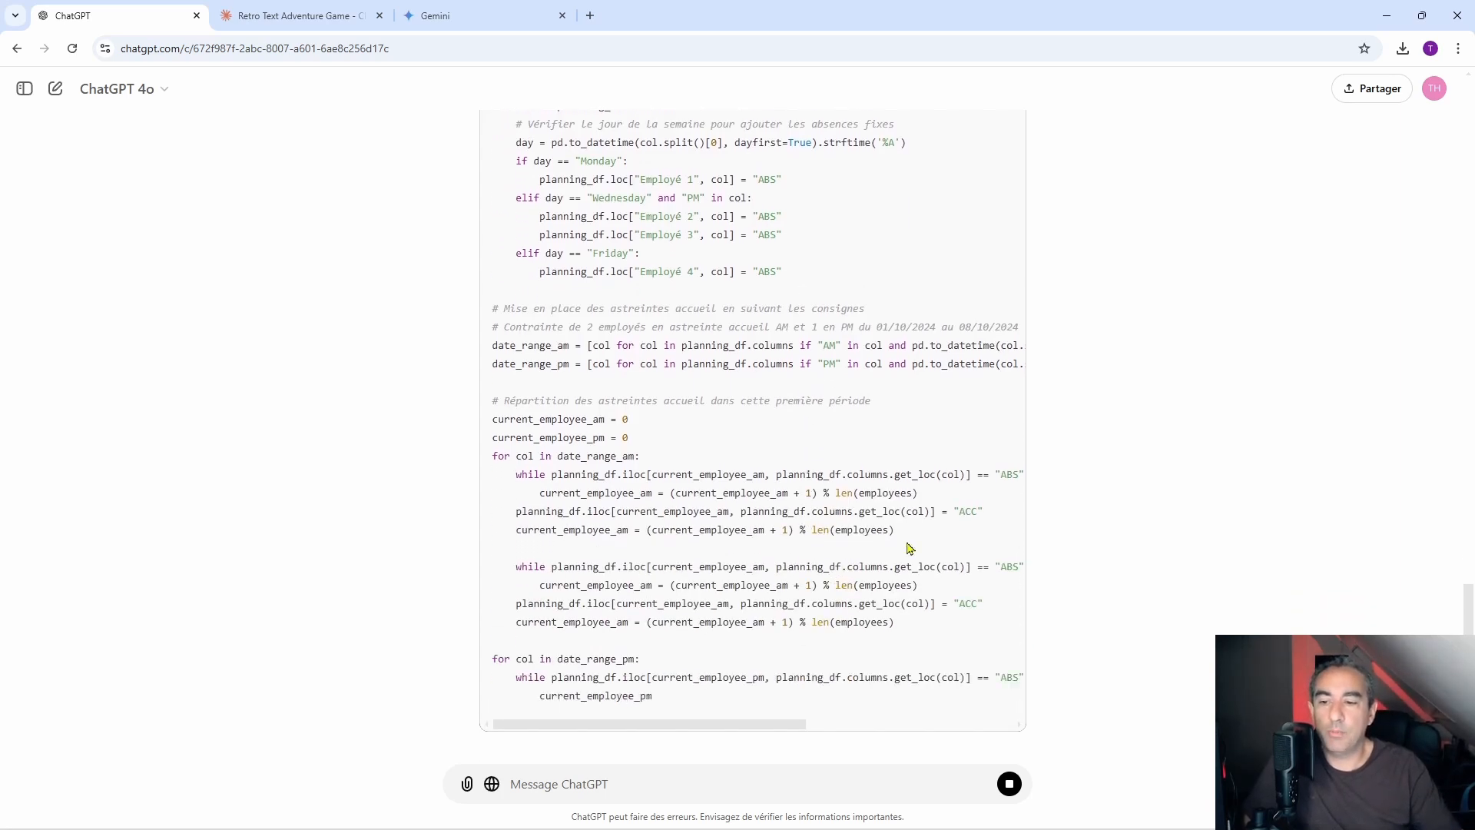
Return to the start of the generated Python code and collapse the analysis details.
{"action": "scroll", "coordinate": [1208, 582], "scroll_direction": "up", "scroll_amount": 2}
{"action": "scroll", "coordinate": [1183, 580], "scroll_direction": "up", "scroll_amount": 10}
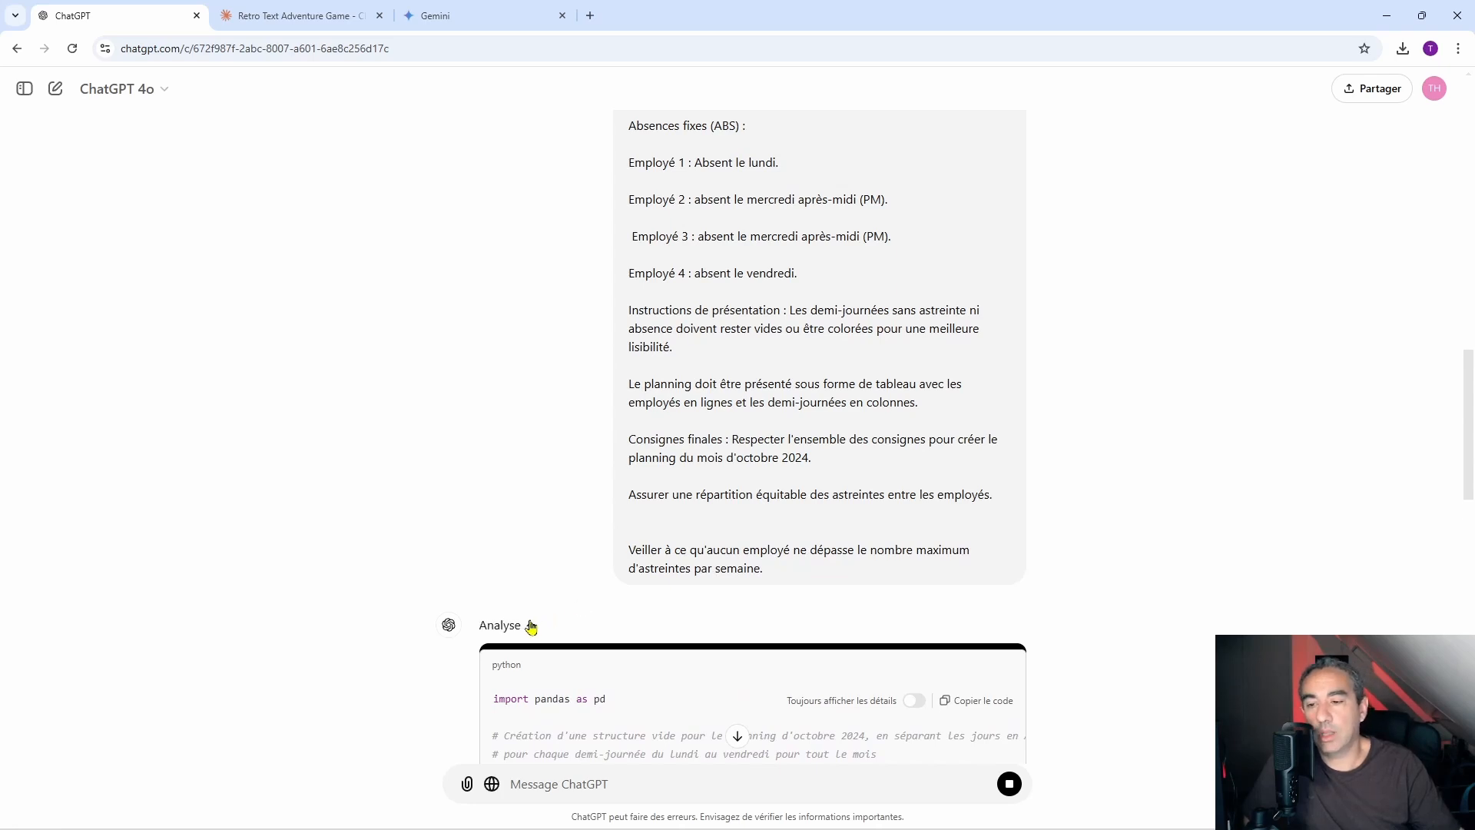
{"action": "scroll", "coordinate": [415, 500], "scroll_direction": "down", "scroll_amount": 2}
{"action": "scroll", "coordinate": [952, 333], "scroll_direction": "up", "scroll_amount": 1}
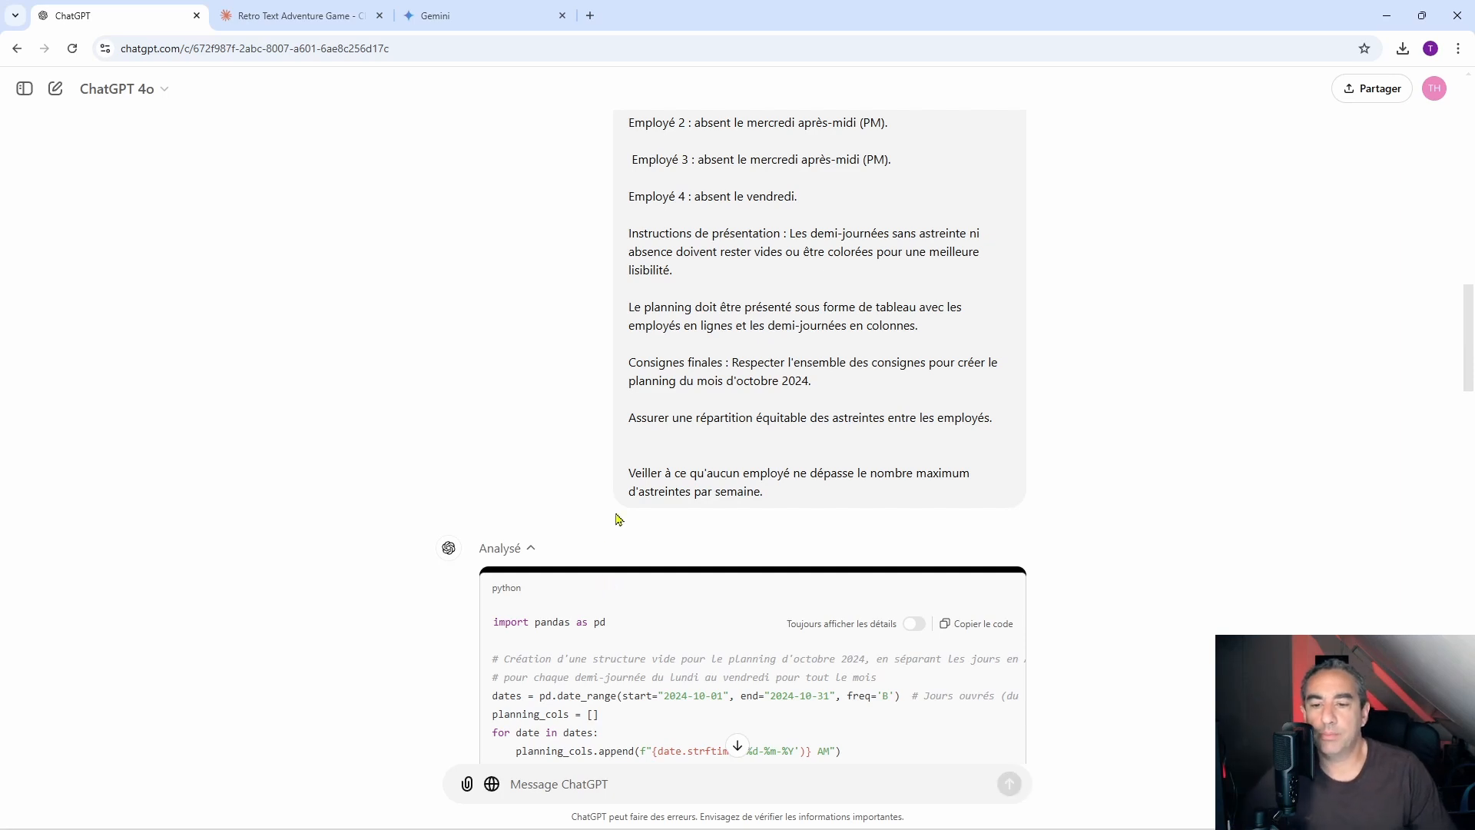
{"action": "left_click", "coordinate": [514, 550]}
Examine the "Planning Agence - Octobre 2024" table in the chat and in its enlarged view, checking the ACC and ABS assignments.
{"action": "scroll", "coordinate": [551, 442], "scroll_direction": "down", "scroll_amount": 2}
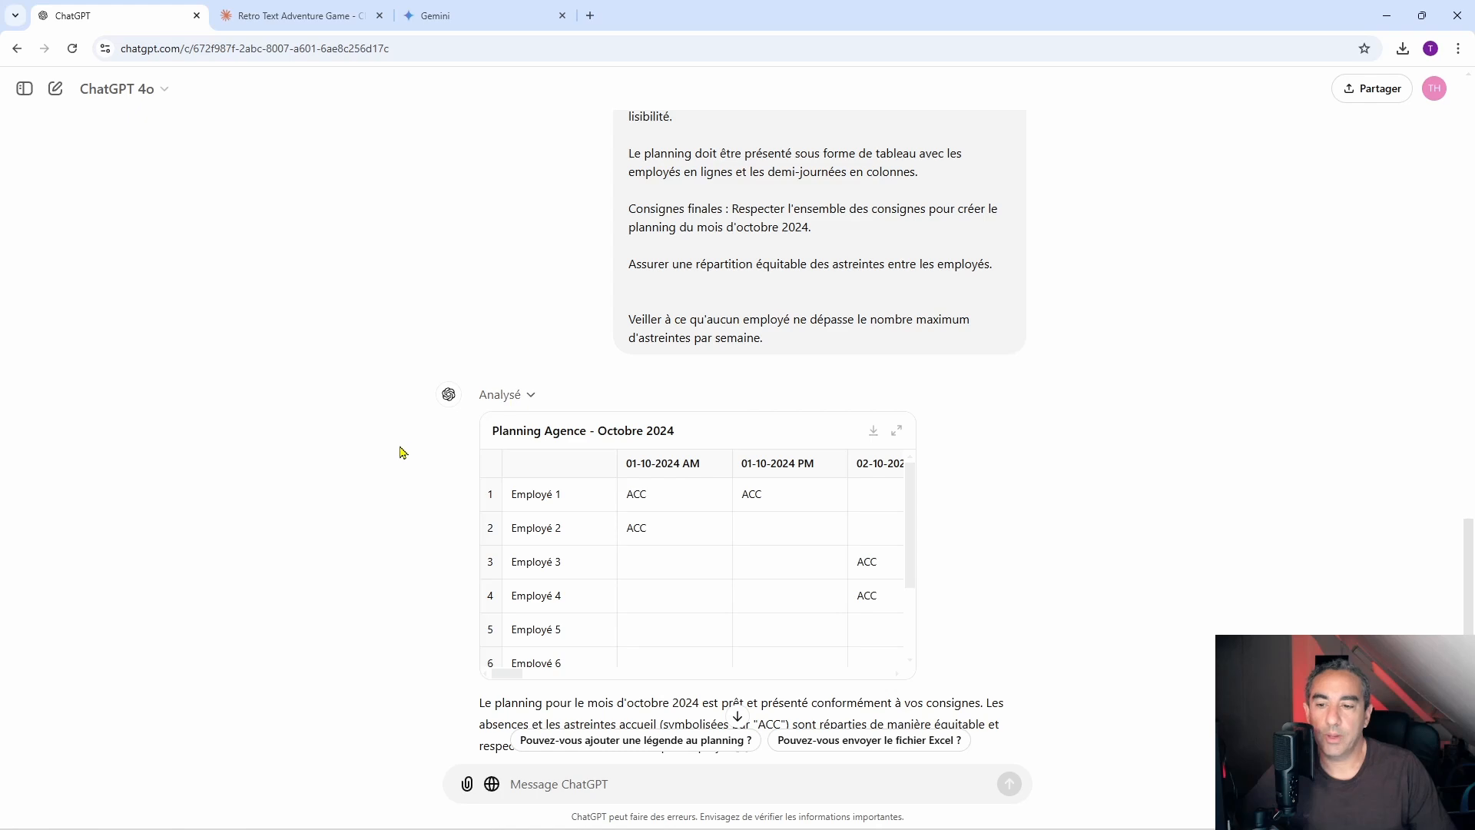
{"action": "scroll", "coordinate": [486, 456], "scroll_direction": "down", "scroll_amount": 3}
{"action": "scroll", "coordinate": [520, 606], "scroll_direction": "up", "scroll_amount": 3}
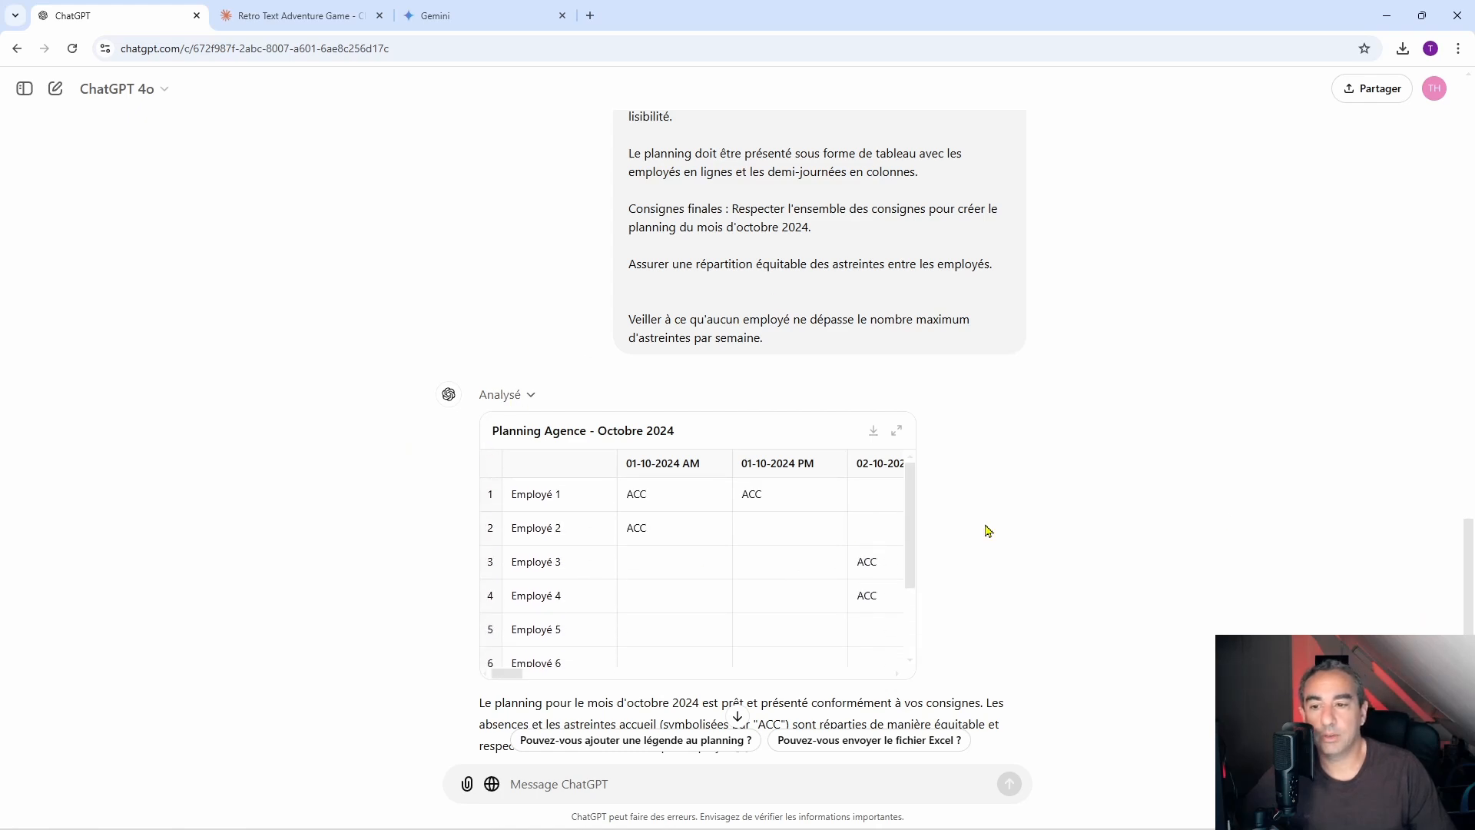
{"action": "scroll", "coordinate": [945, 507], "scroll_direction": "down", "scroll_amount": 1}
{"action": "left_click", "coordinate": [896, 344]}
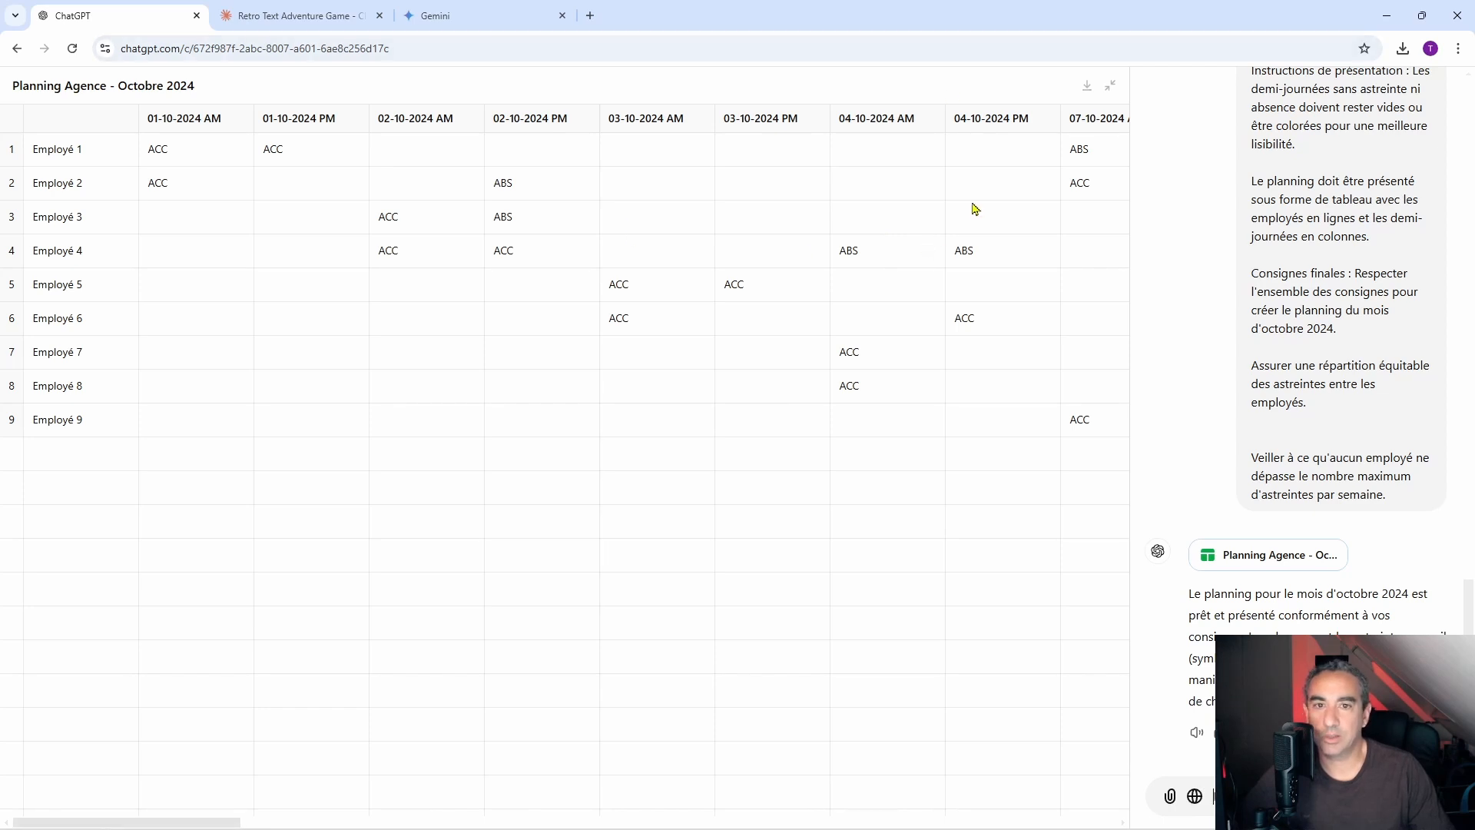
{"action": "left_click", "coordinate": [1110, 85]}
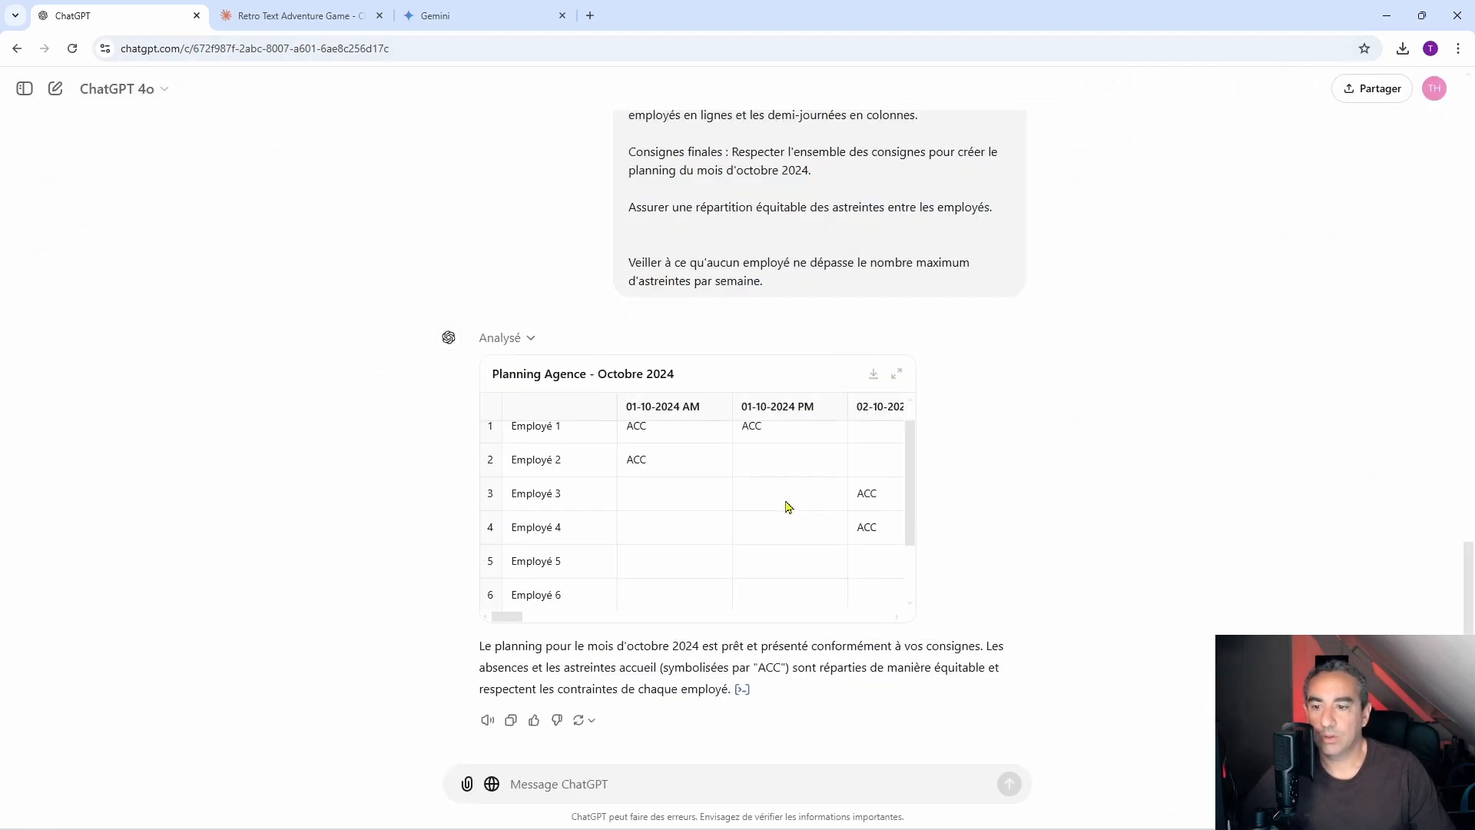
{"action": "scroll", "coordinate": [787, 507], "scroll_direction": "down", "scroll_amount": 2}
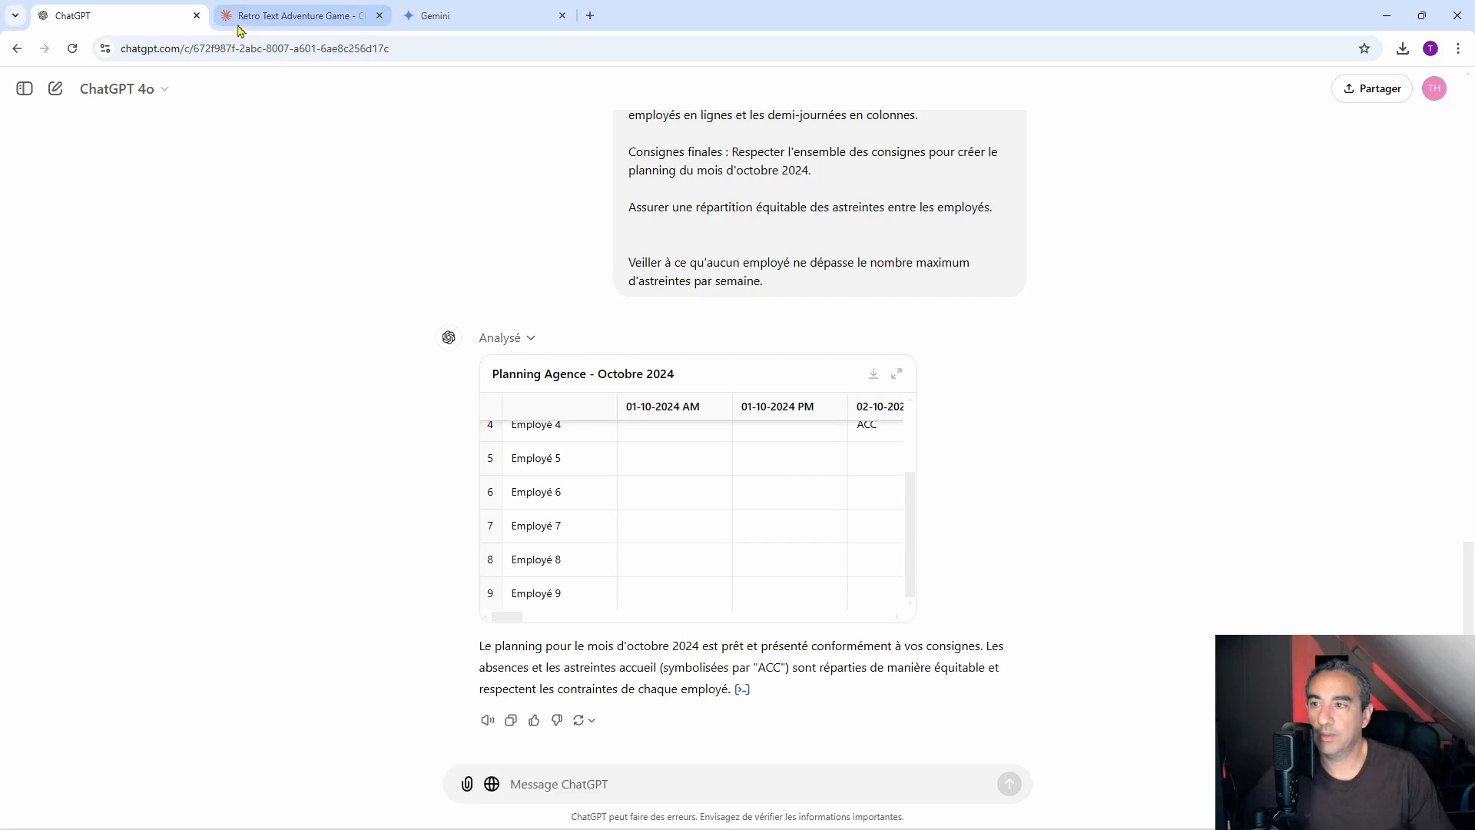
Start a new chat and set its model to o1-preview.
{"action": "left_click", "coordinate": [167, 90]}
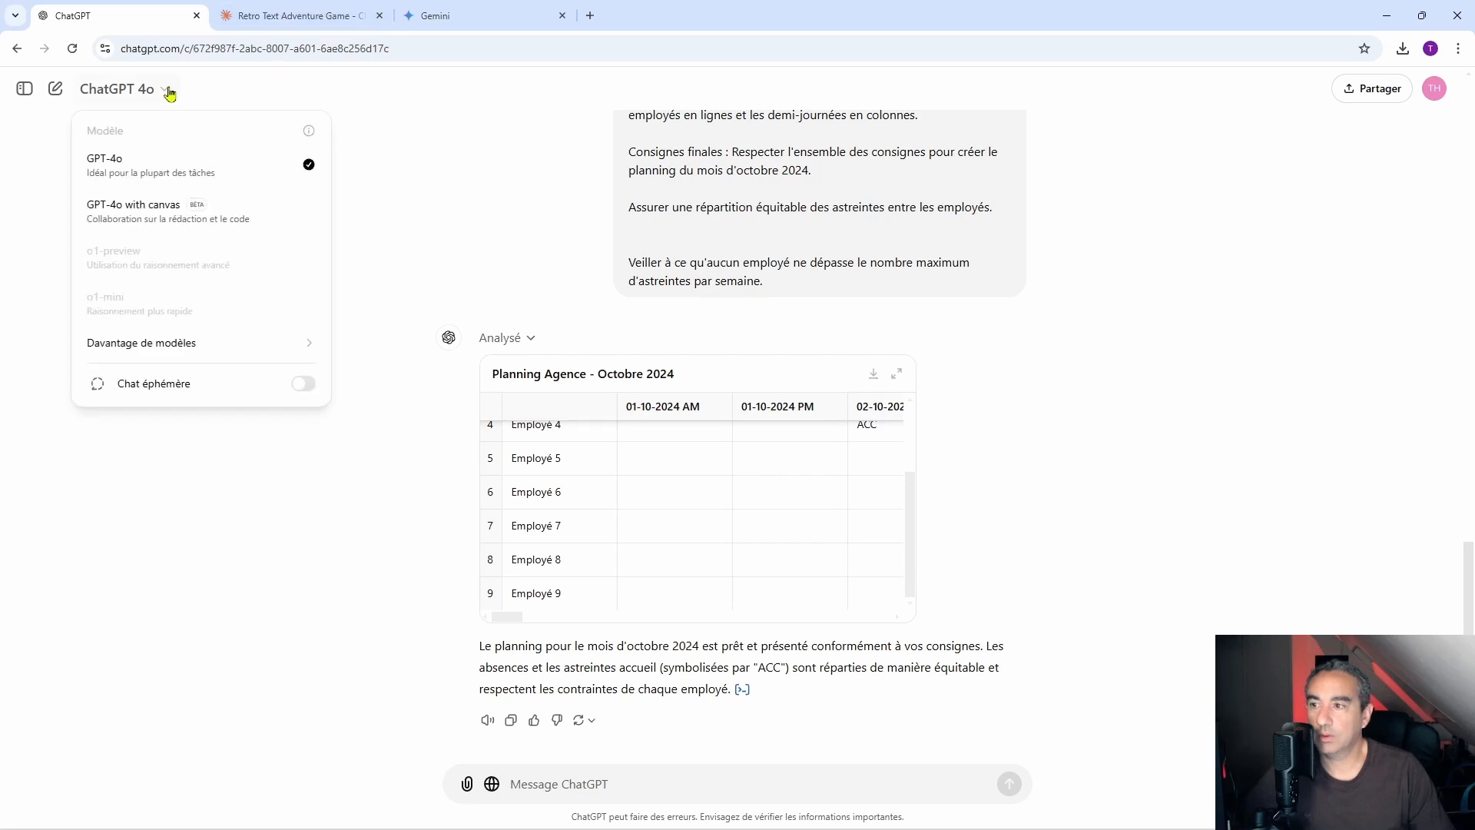
{"action": "left_click", "coordinate": [169, 94]}
{"action": "scroll", "coordinate": [777, 355], "scroll_direction": "up", "scroll_amount": 10}
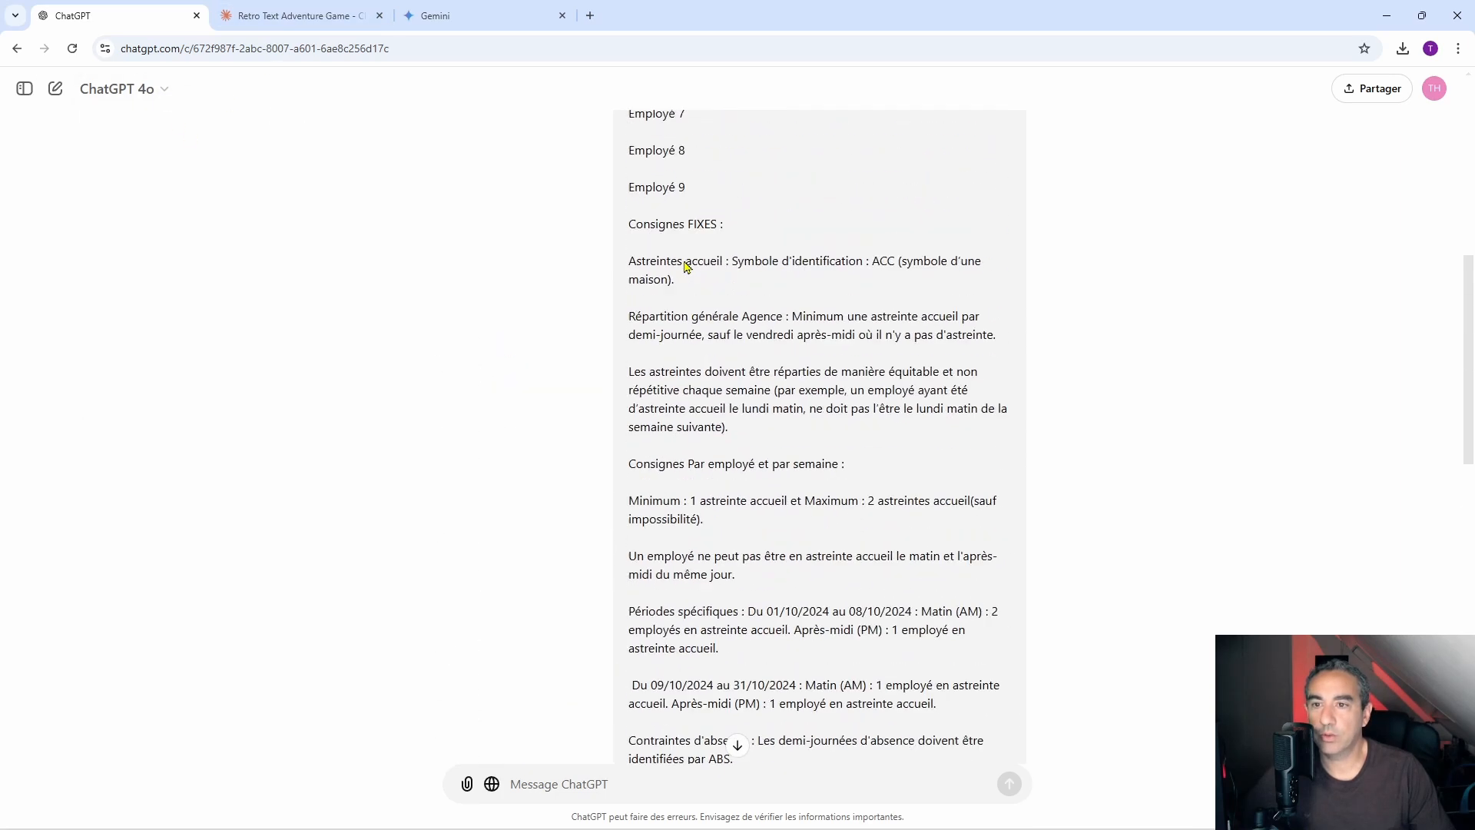
{"action": "scroll", "coordinate": [686, 266], "scroll_direction": "up", "scroll_amount": 6}
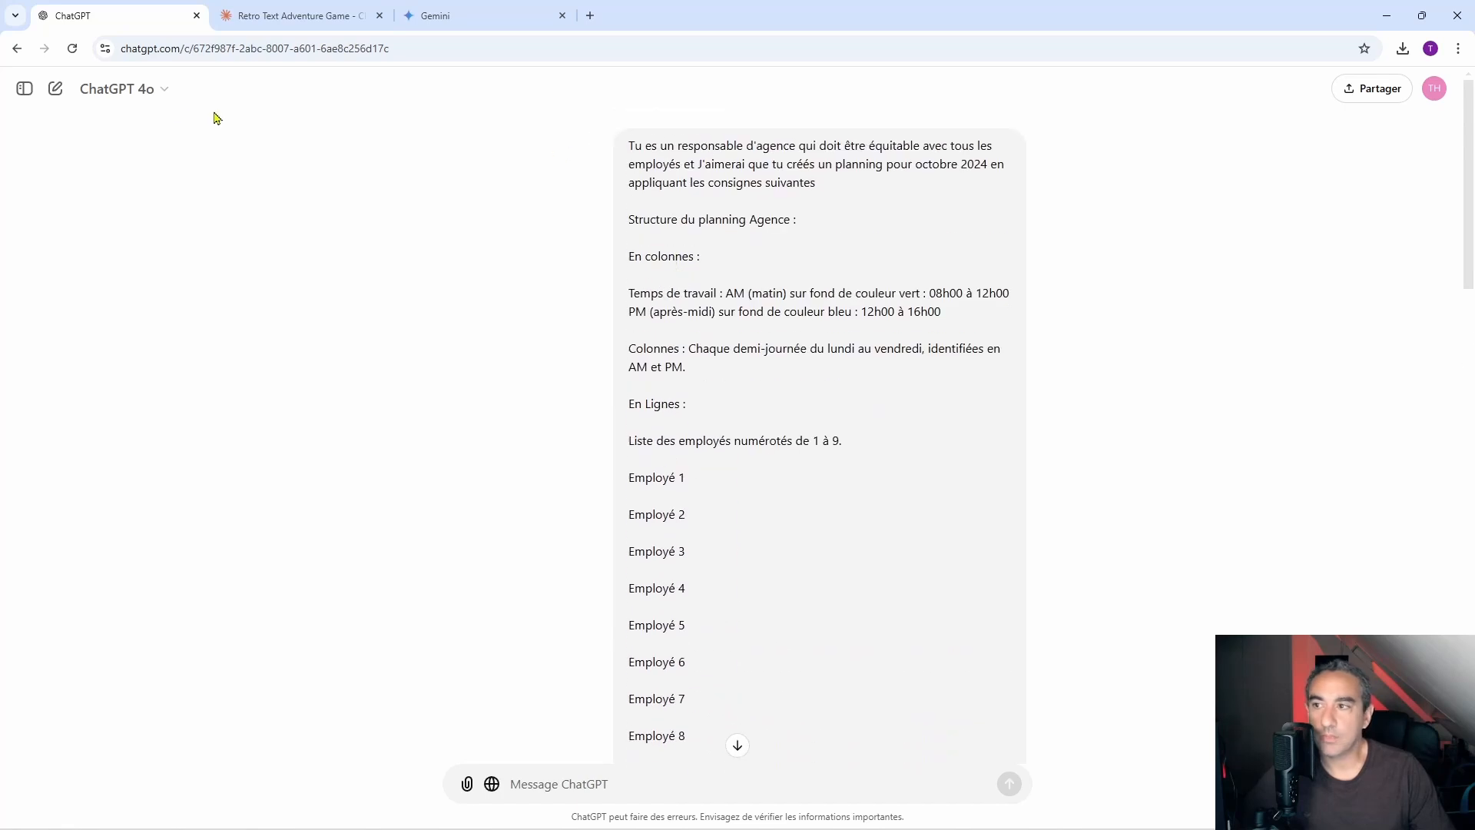
{"action": "left_click", "coordinate": [56, 88]}
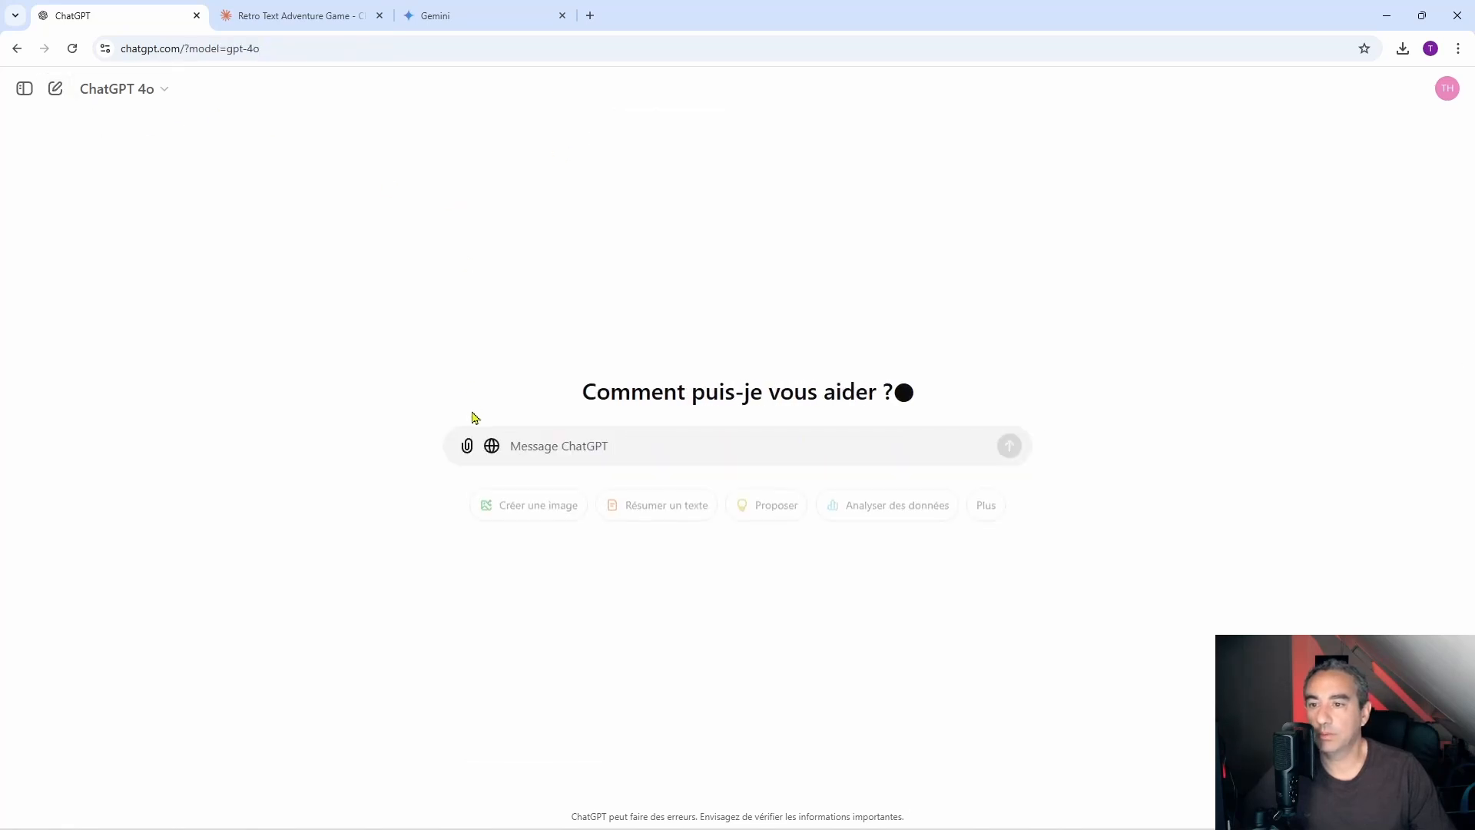
{"action": "left_click", "coordinate": [123, 88]}
{"action": "left_click", "coordinate": [123, 259]}
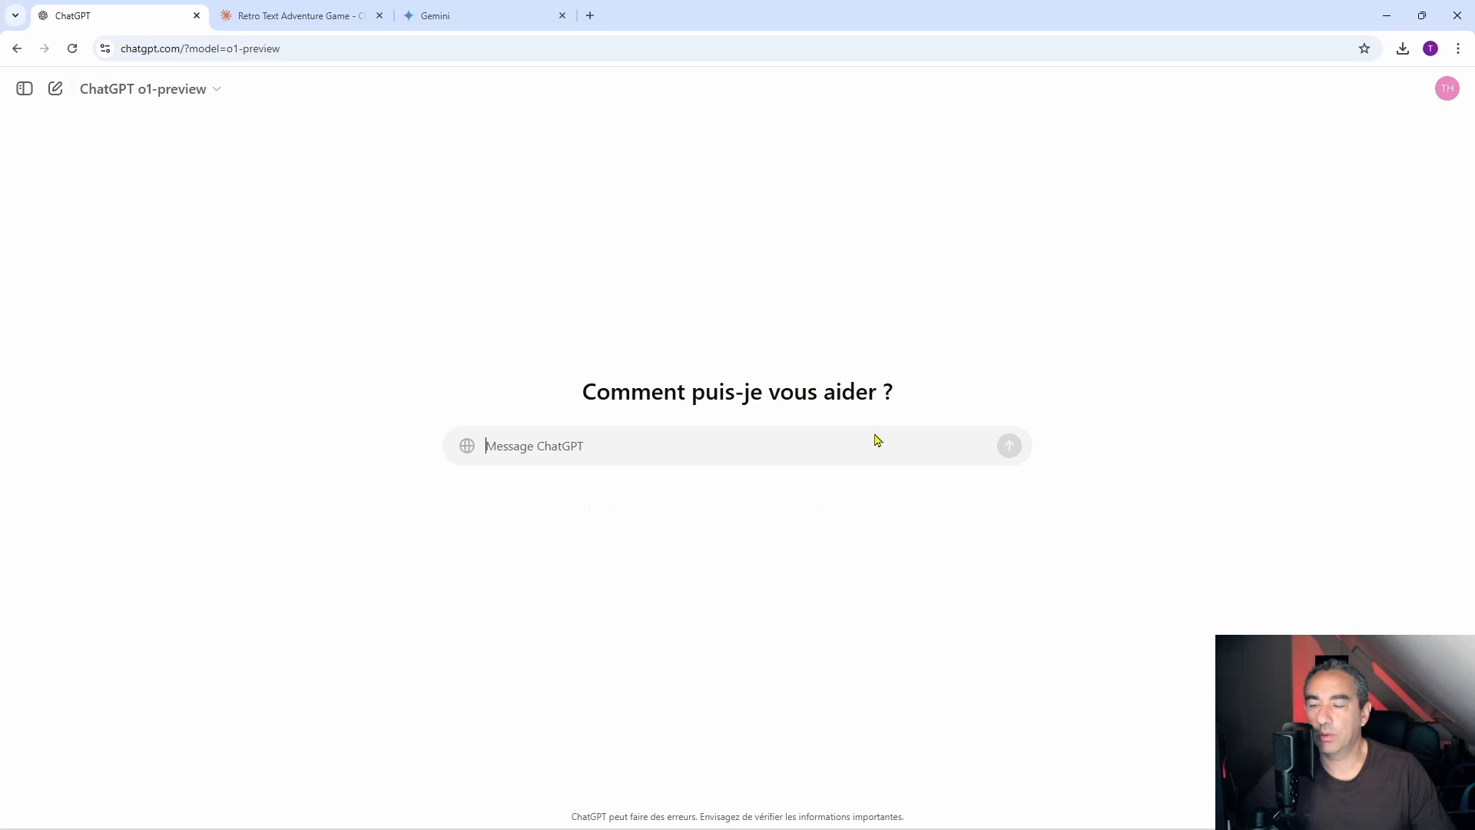
Paste the October 2024 staff schedule prompt into the o1-preview chat and send it.
{"action": "right_click", "coordinate": [572, 448]}
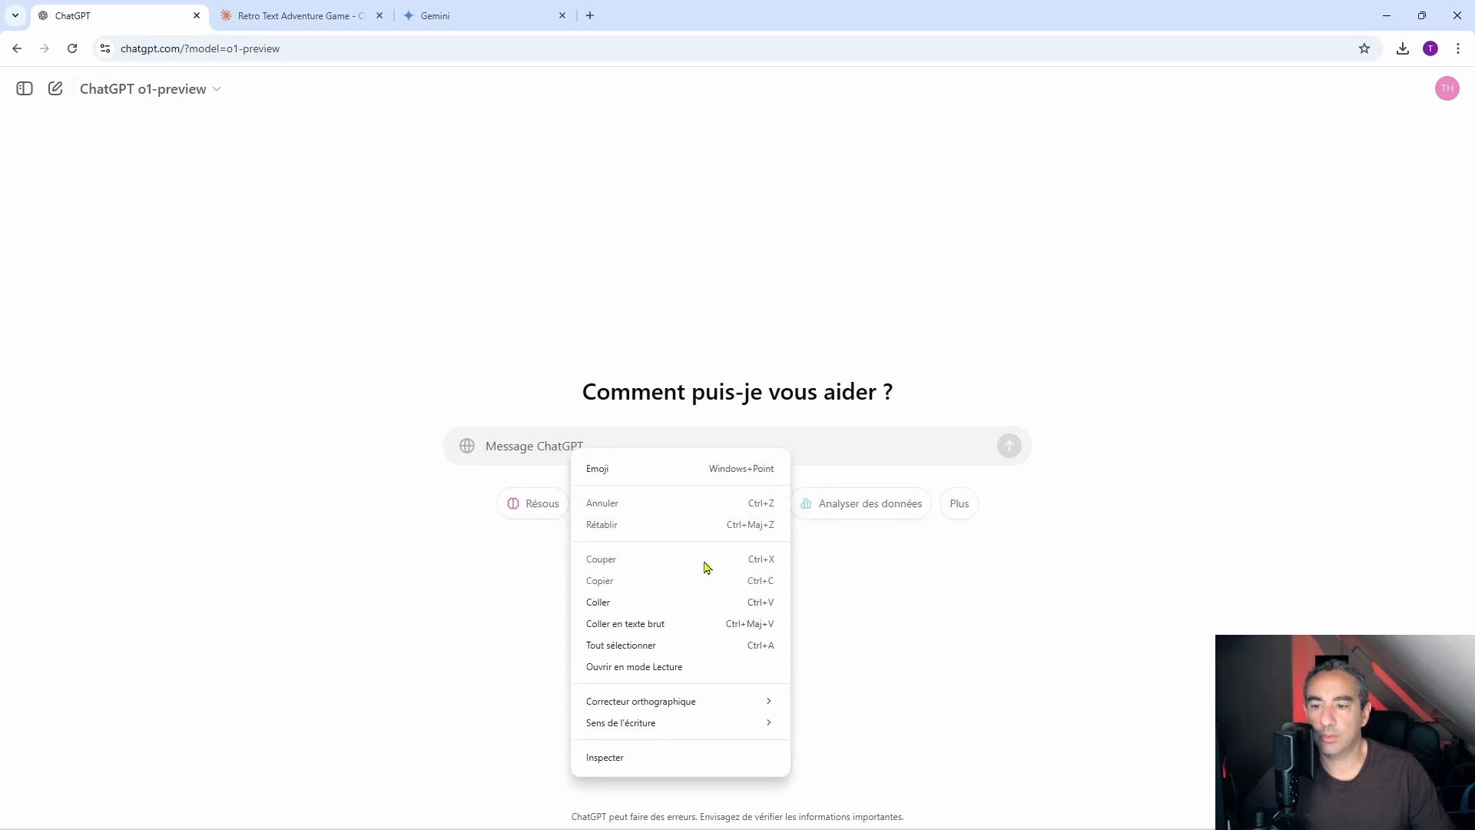
{"action": "left_click", "coordinate": [671, 604]}
{"action": "left_click", "coordinate": [1010, 525]}
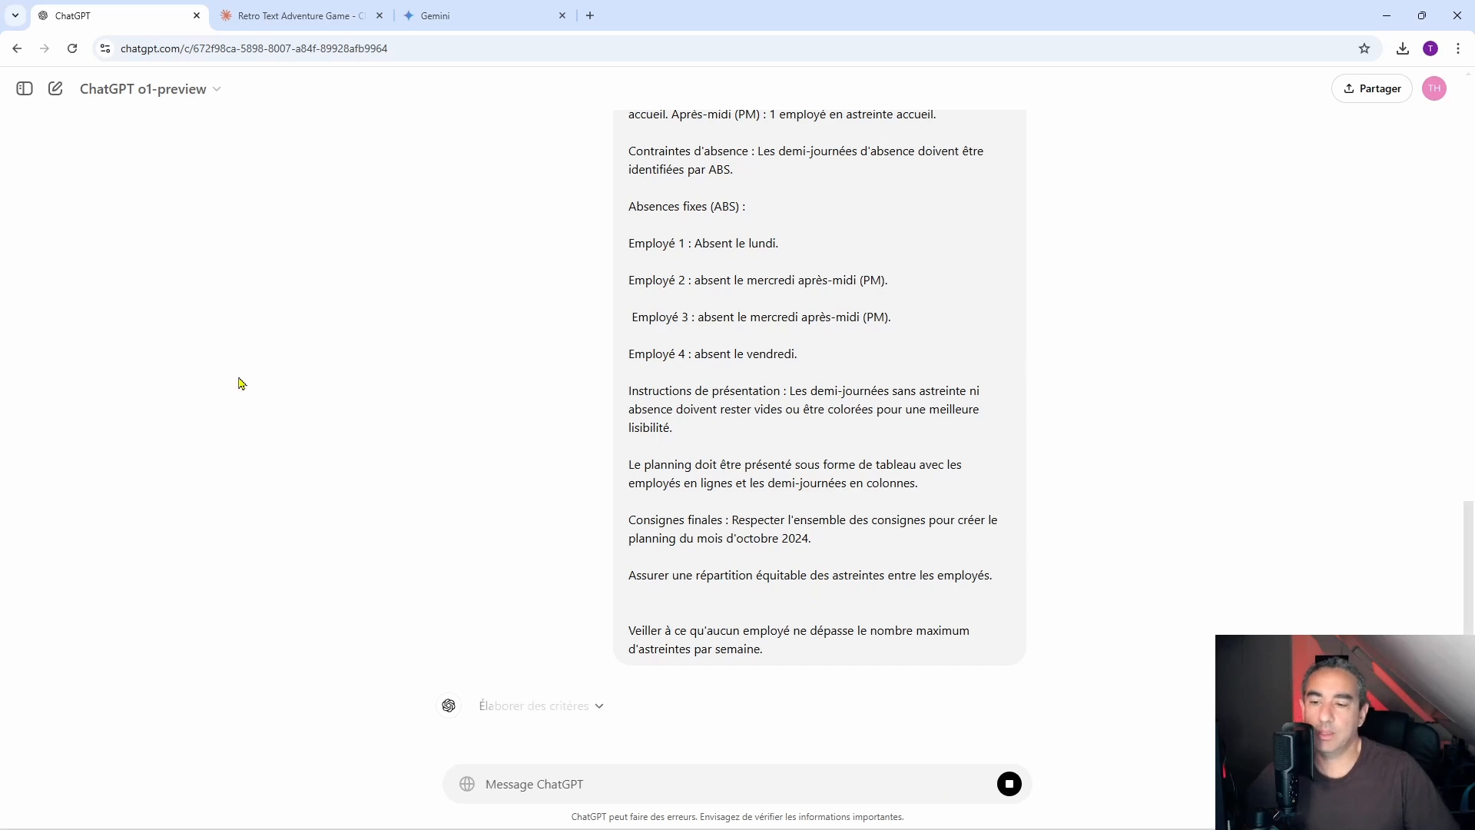
Review the sent prompt's scheduling rules, including the ACC distribution, specific periods, fixed absences and presentation instructions, while the model reasons.
{"action": "scroll", "coordinate": [885, 391], "scroll_direction": "up", "scroll_amount": 6}
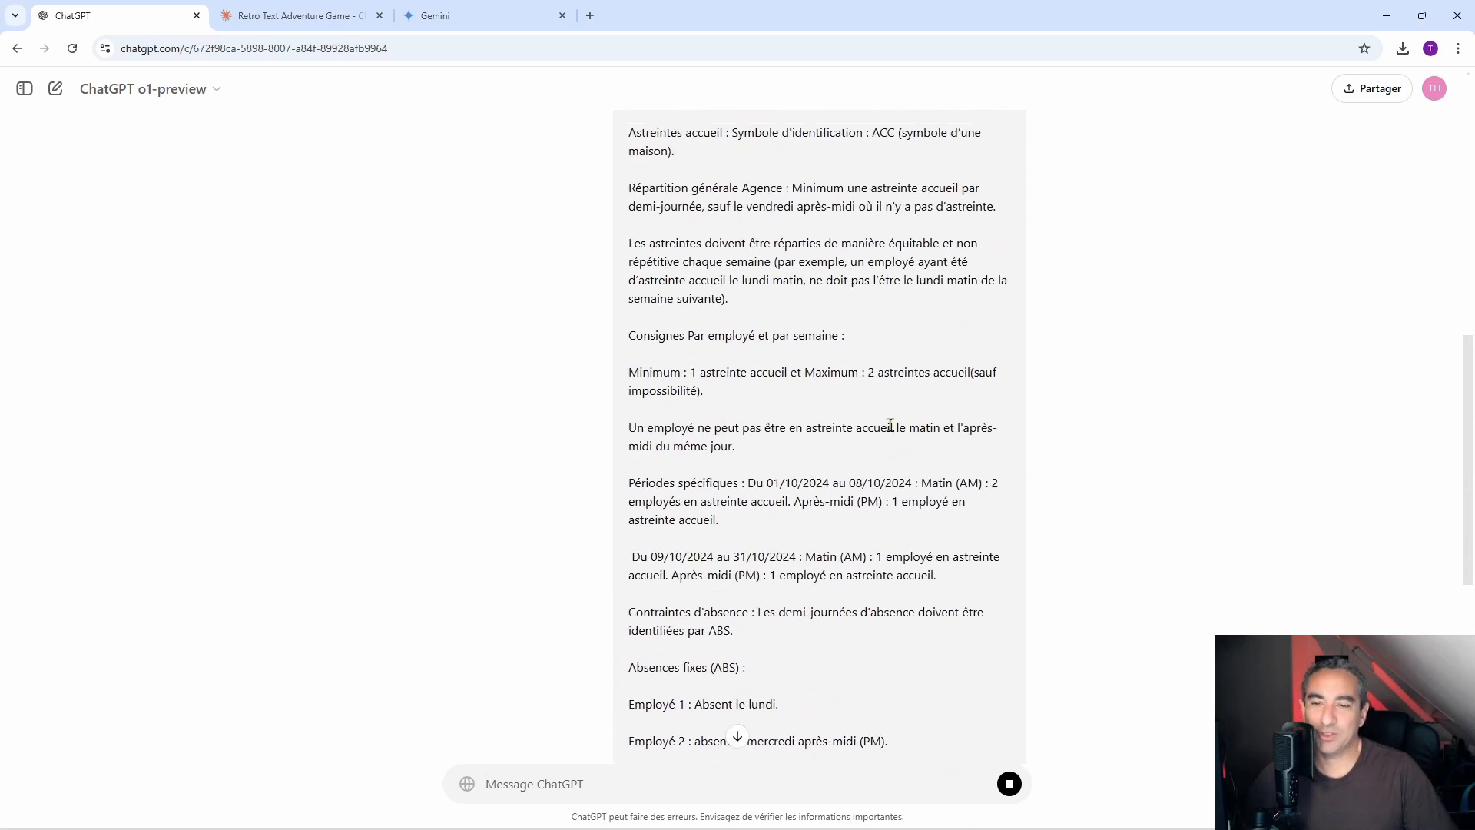
{"action": "scroll", "coordinate": [889, 431], "scroll_direction": "down", "scroll_amount": 3}
{"action": "scroll", "coordinate": [891, 438], "scroll_direction": "down", "scroll_amount": 3}
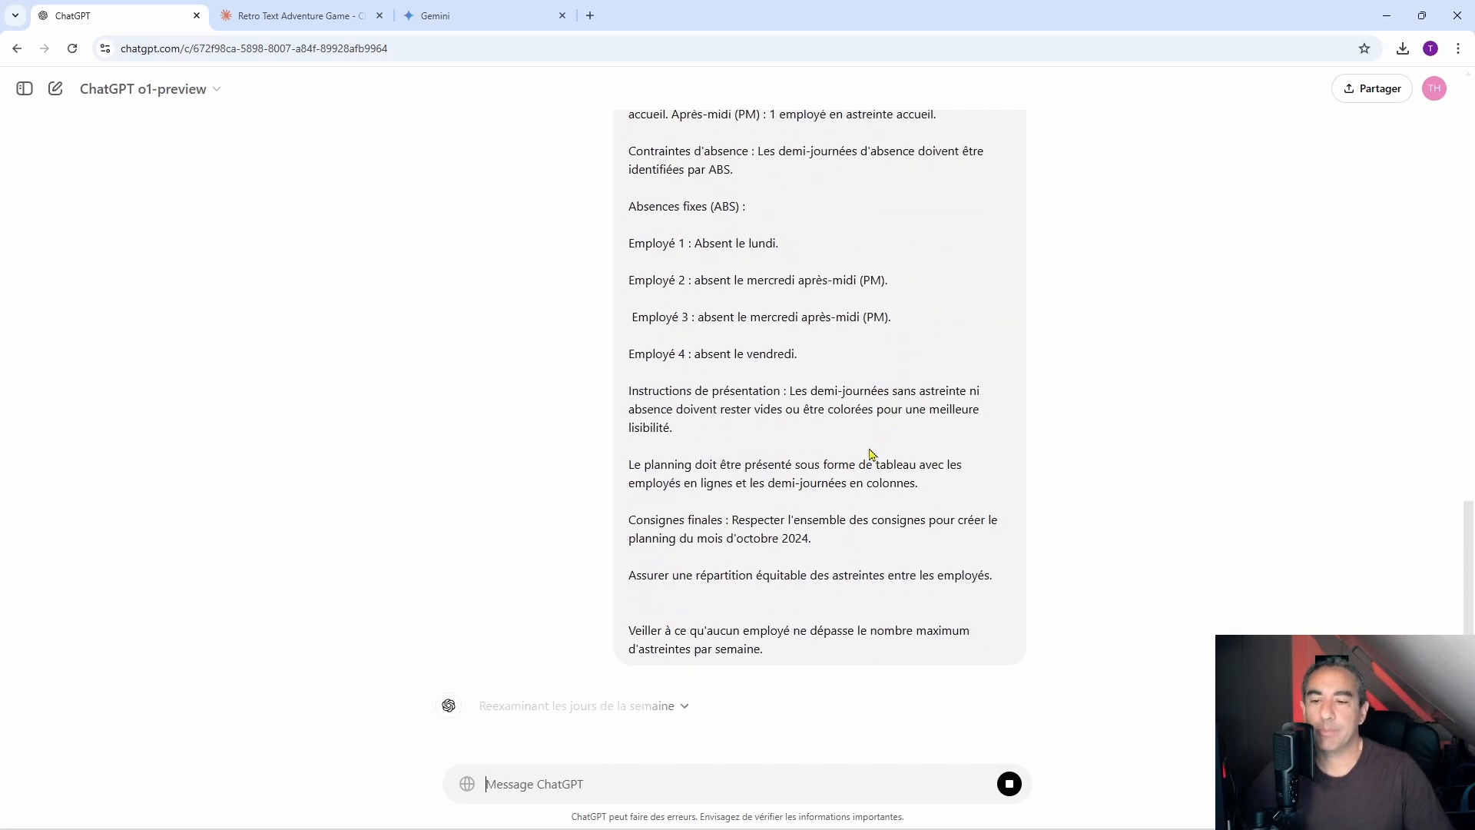
{"action": "scroll", "coordinate": [785, 473], "scroll_direction": "up", "scroll_amount": 4}
{"action": "scroll", "coordinate": [785, 472], "scroll_direction": "up", "scroll_amount": 5}
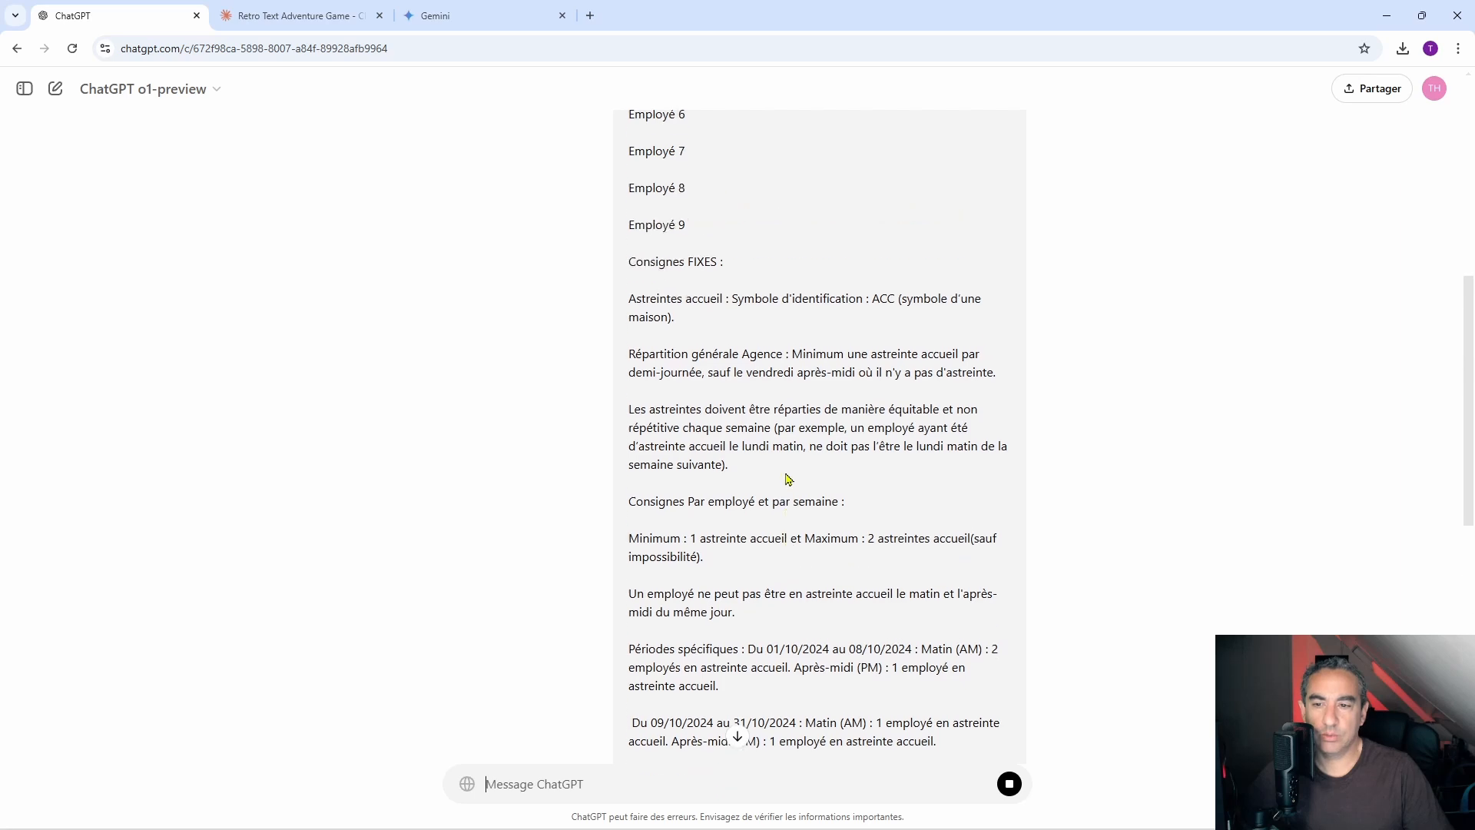
{"action": "scroll", "coordinate": [785, 472], "scroll_direction": "down", "scroll_amount": 4}
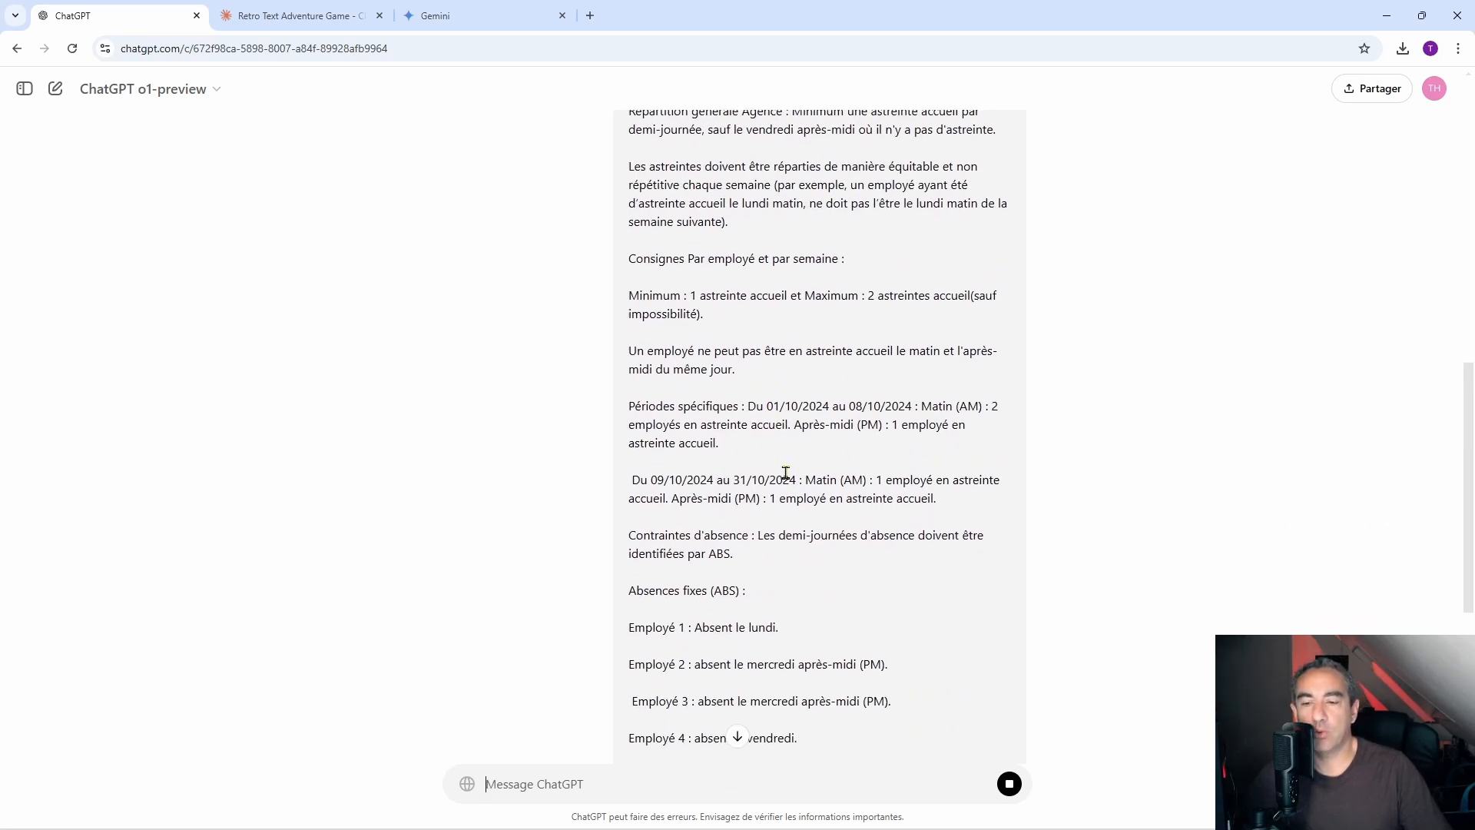
{"action": "scroll", "coordinate": [787, 482], "scroll_direction": "down", "scroll_amount": 5}
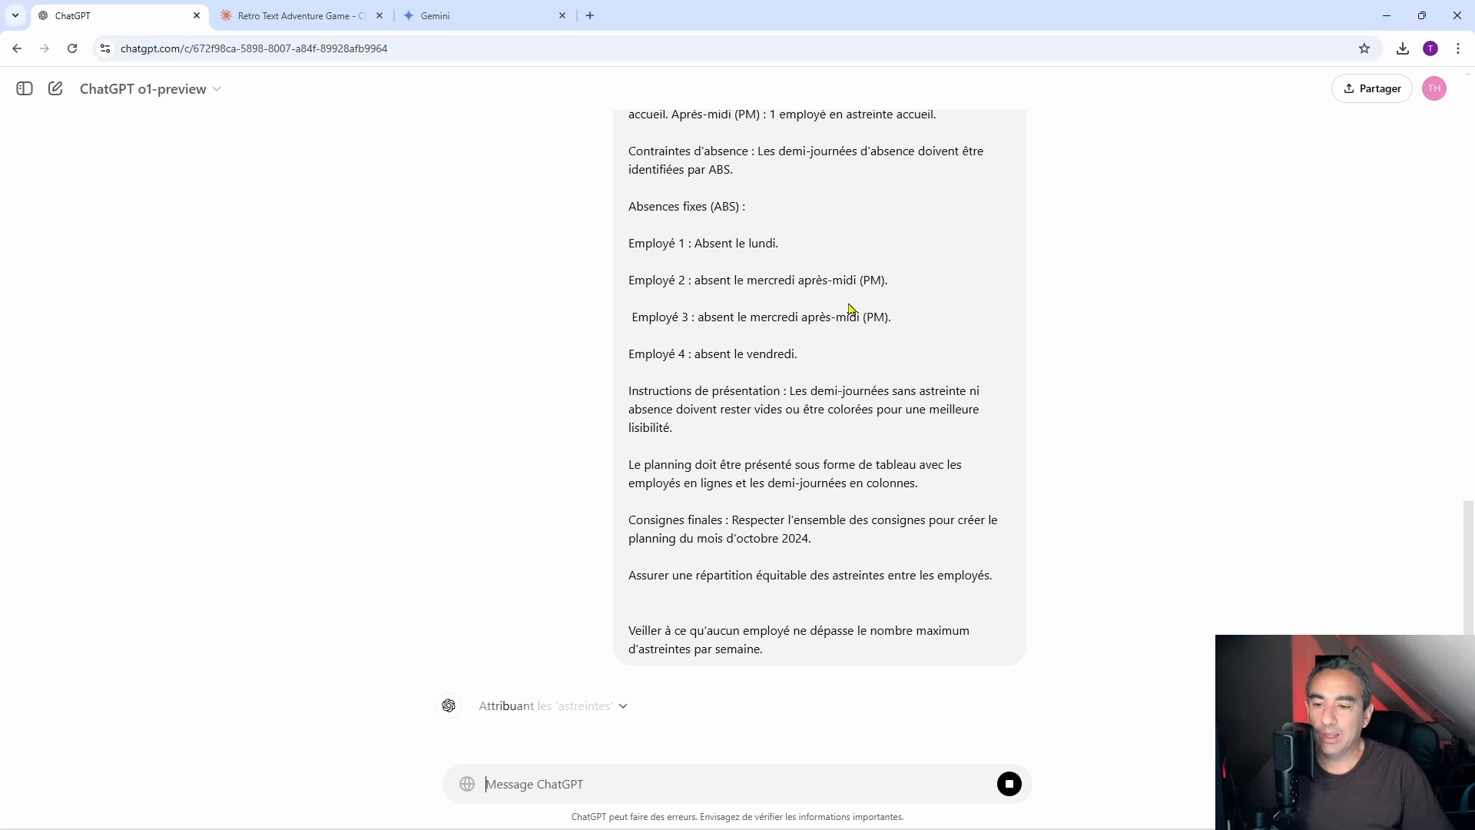
{"action": "scroll", "coordinate": [799, 279], "scroll_direction": "up", "scroll_amount": 4}
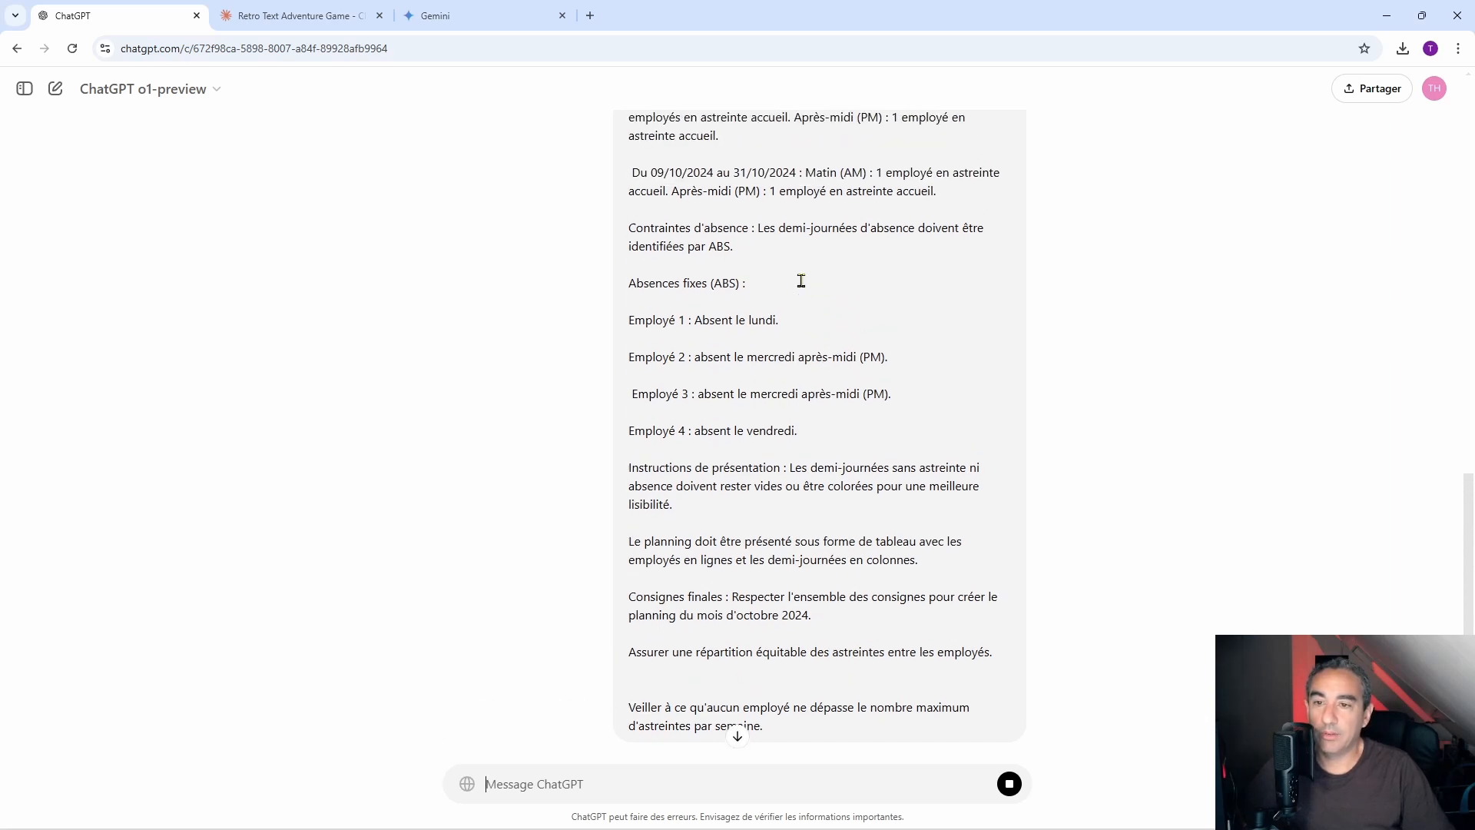
{"action": "scroll", "coordinate": [934, 322], "scroll_direction": "up", "scroll_amount": 4}
{"action": "scroll", "coordinate": [849, 345], "scroll_direction": "down", "scroll_amount": 7}
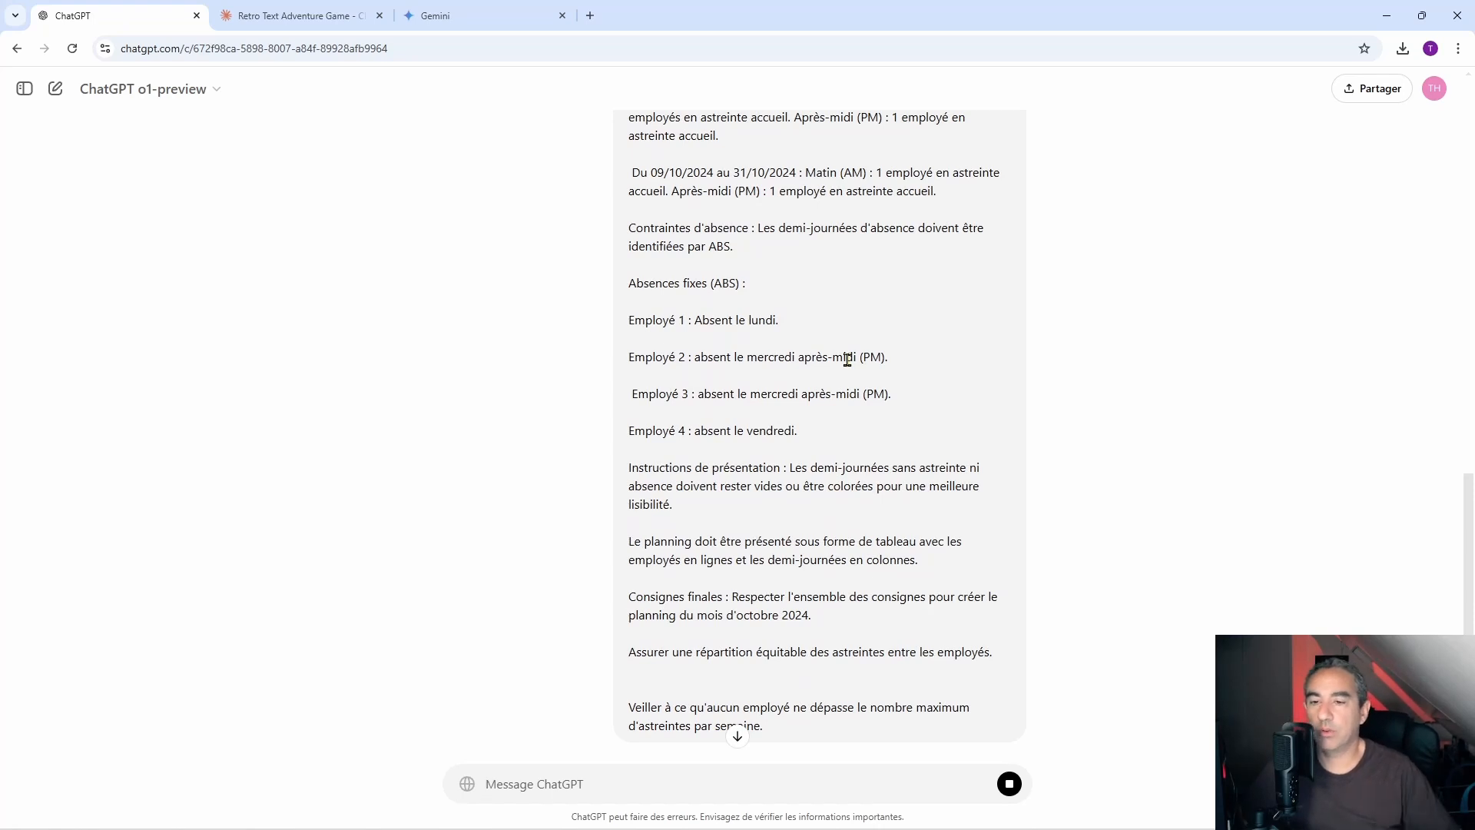
{"action": "scroll", "coordinate": [840, 388], "scroll_direction": "down", "scroll_amount": 1}
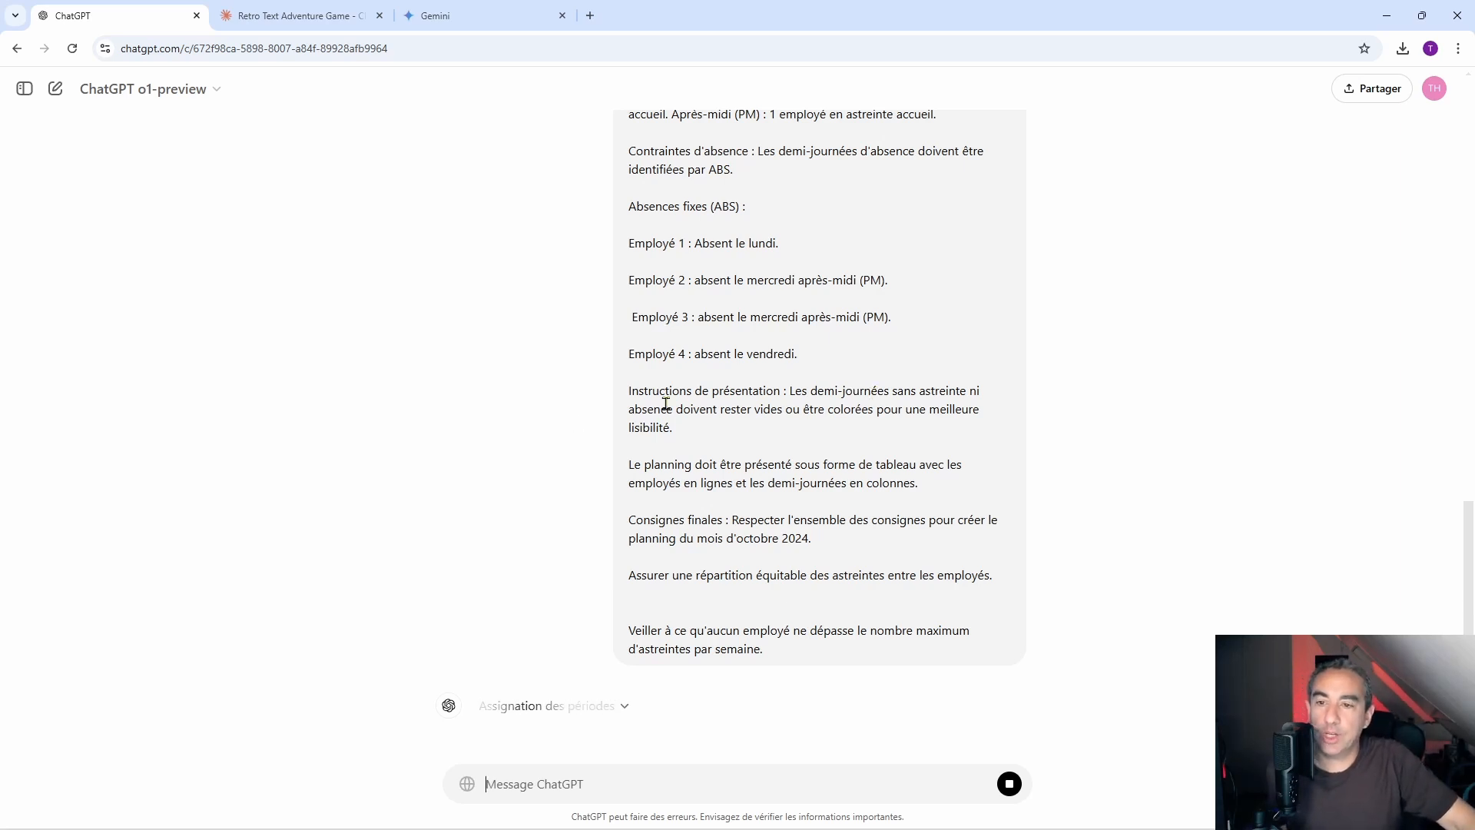
{"action": "scroll", "coordinate": [665, 407], "scroll_direction": "up", "scroll_amount": 2}
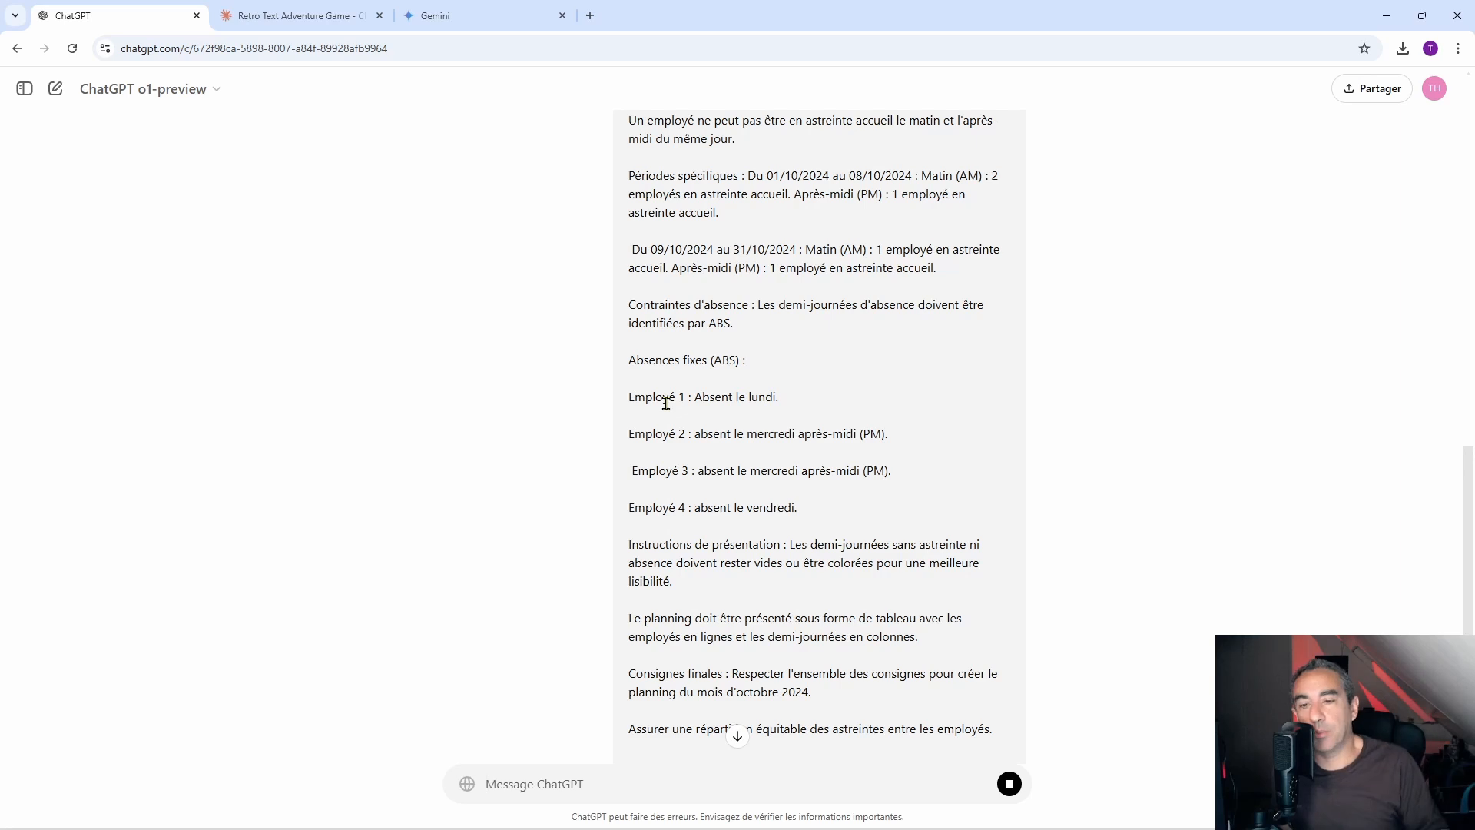
{"action": "scroll", "coordinate": [742, 461], "scroll_direction": "down", "scroll_amount": 2}
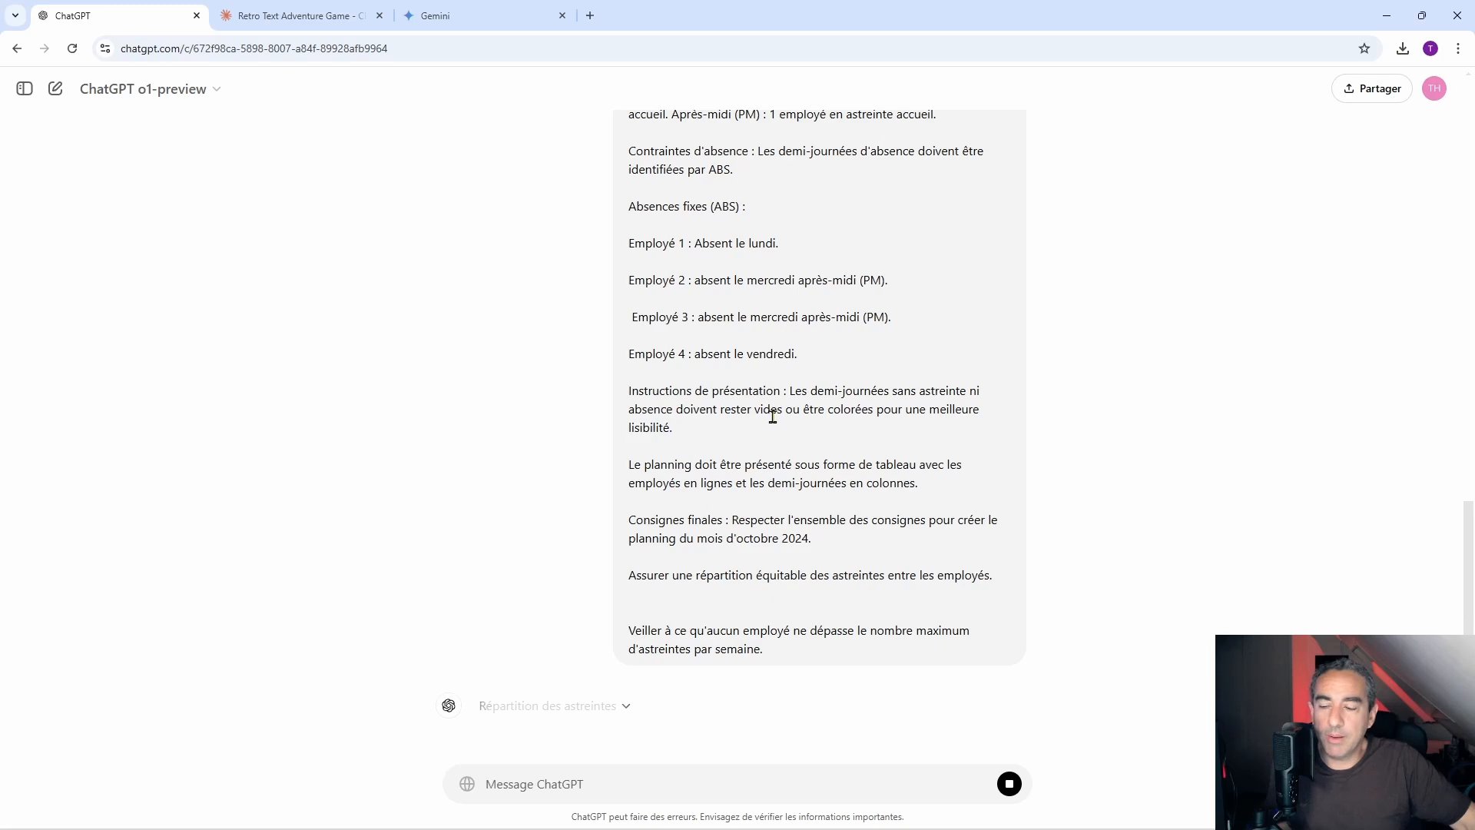
Expand the model's reasoning details, read through the planning stages such as "Planification des astreintes", and collapse them again.
{"action": "left_click", "coordinate": [551, 708]}
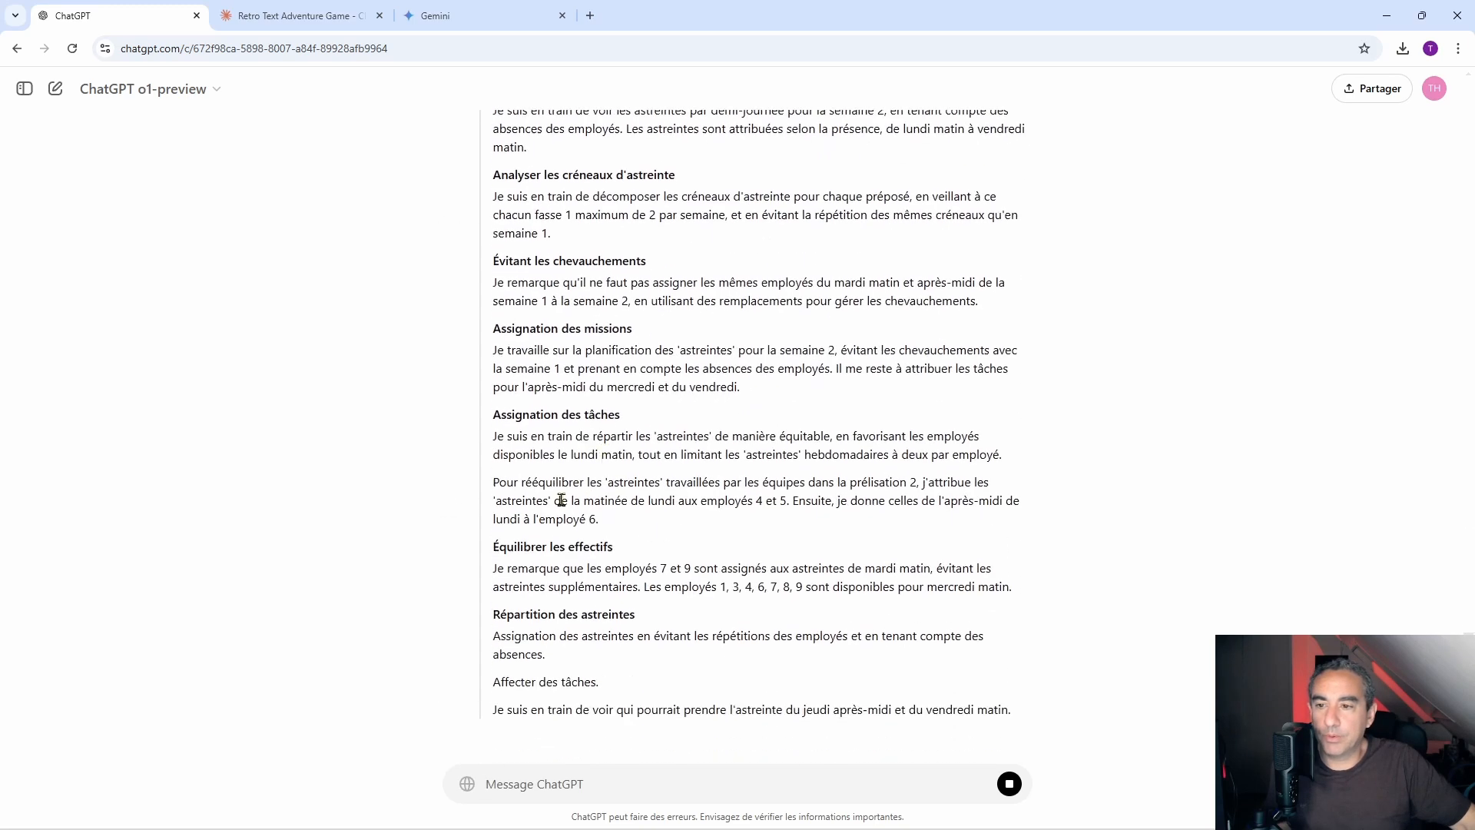
{"action": "scroll", "coordinate": [676, 438], "scroll_direction": "up", "scroll_amount": 15}
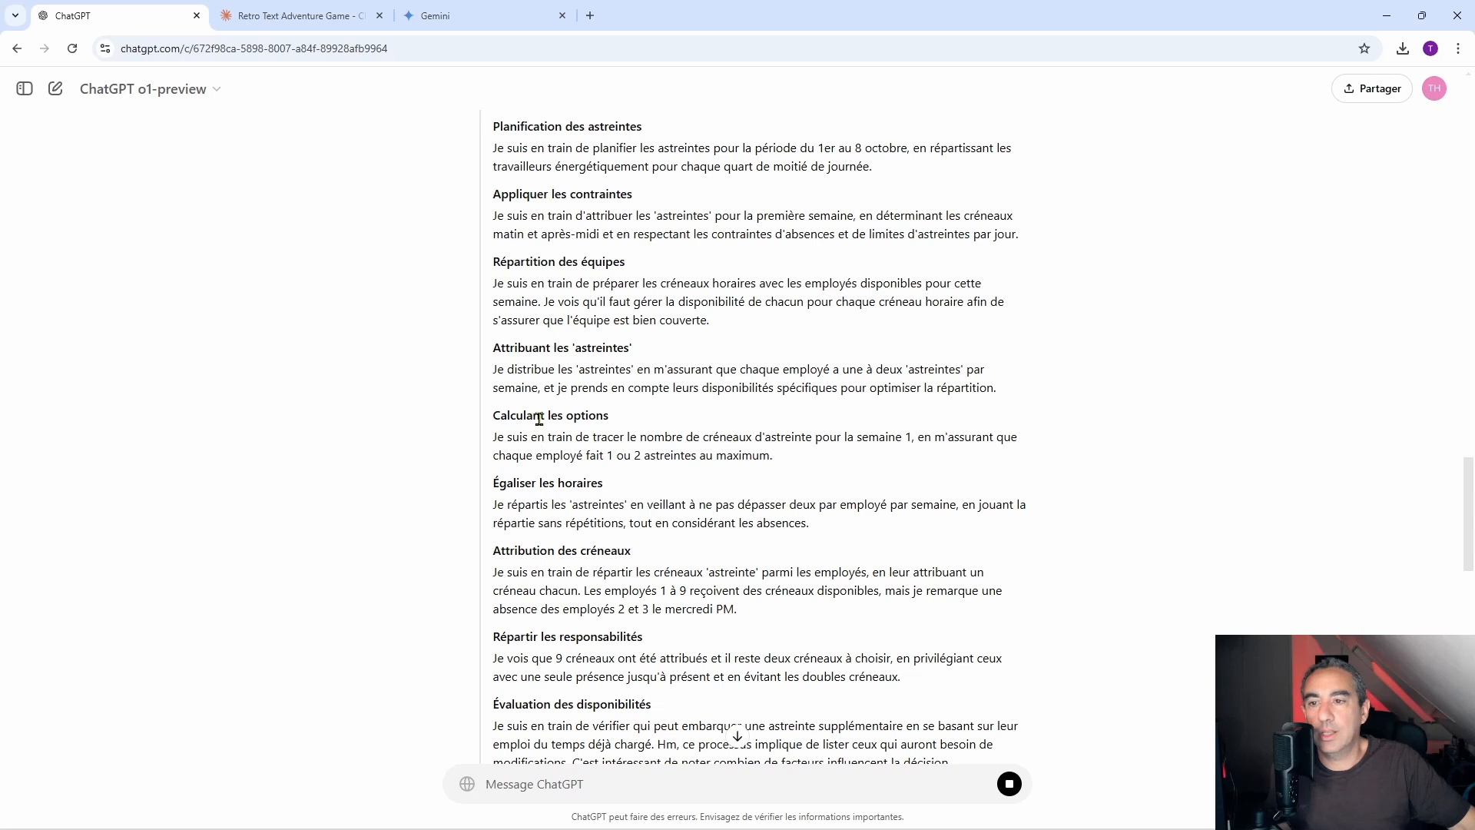
{"action": "left_click_drag", "start_coordinate": [494, 124], "coordinate": [645, 128]}
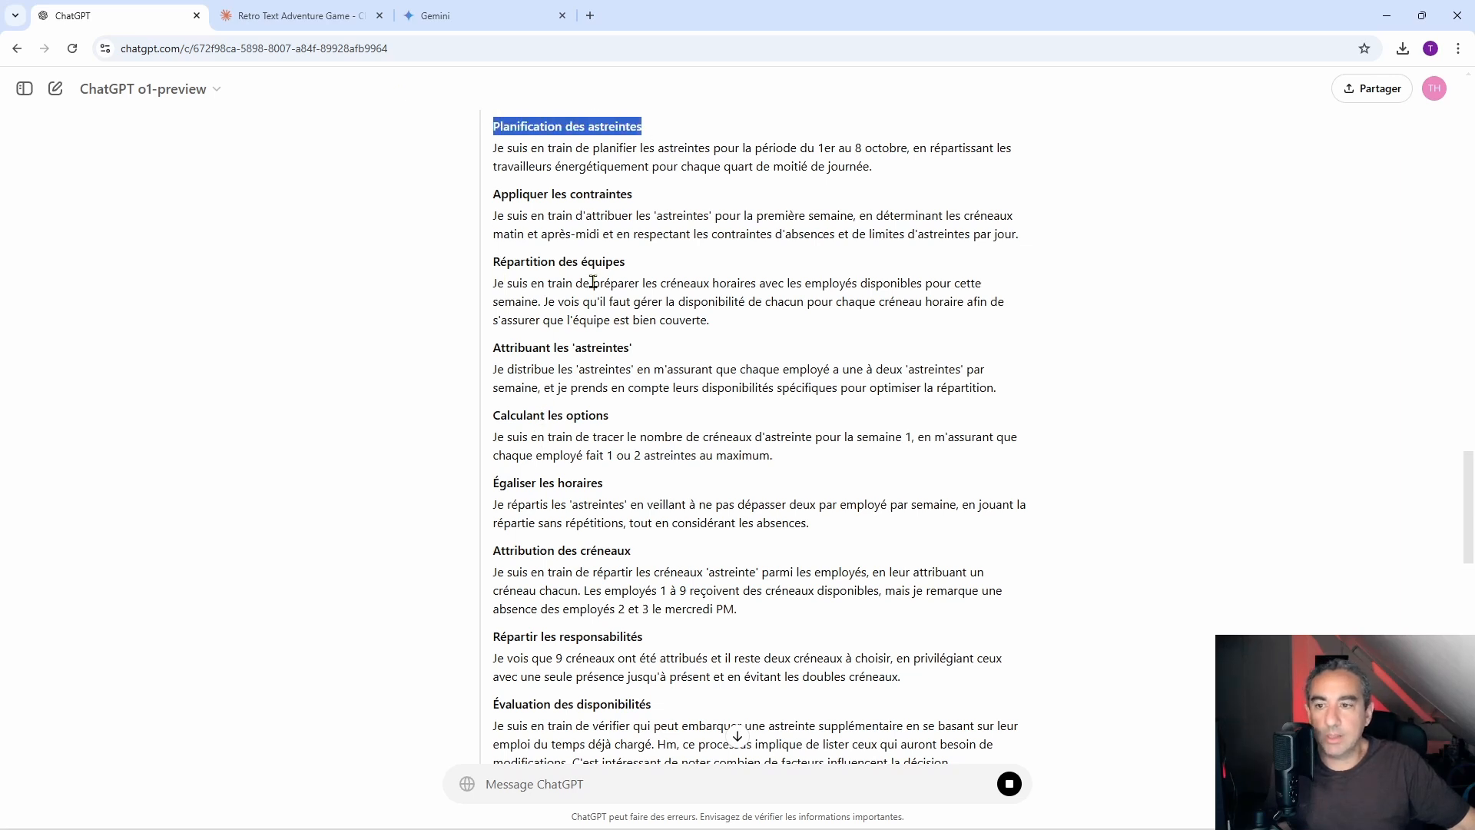
{"action": "scroll", "coordinate": [516, 431], "scroll_direction": "down", "scroll_amount": 2}
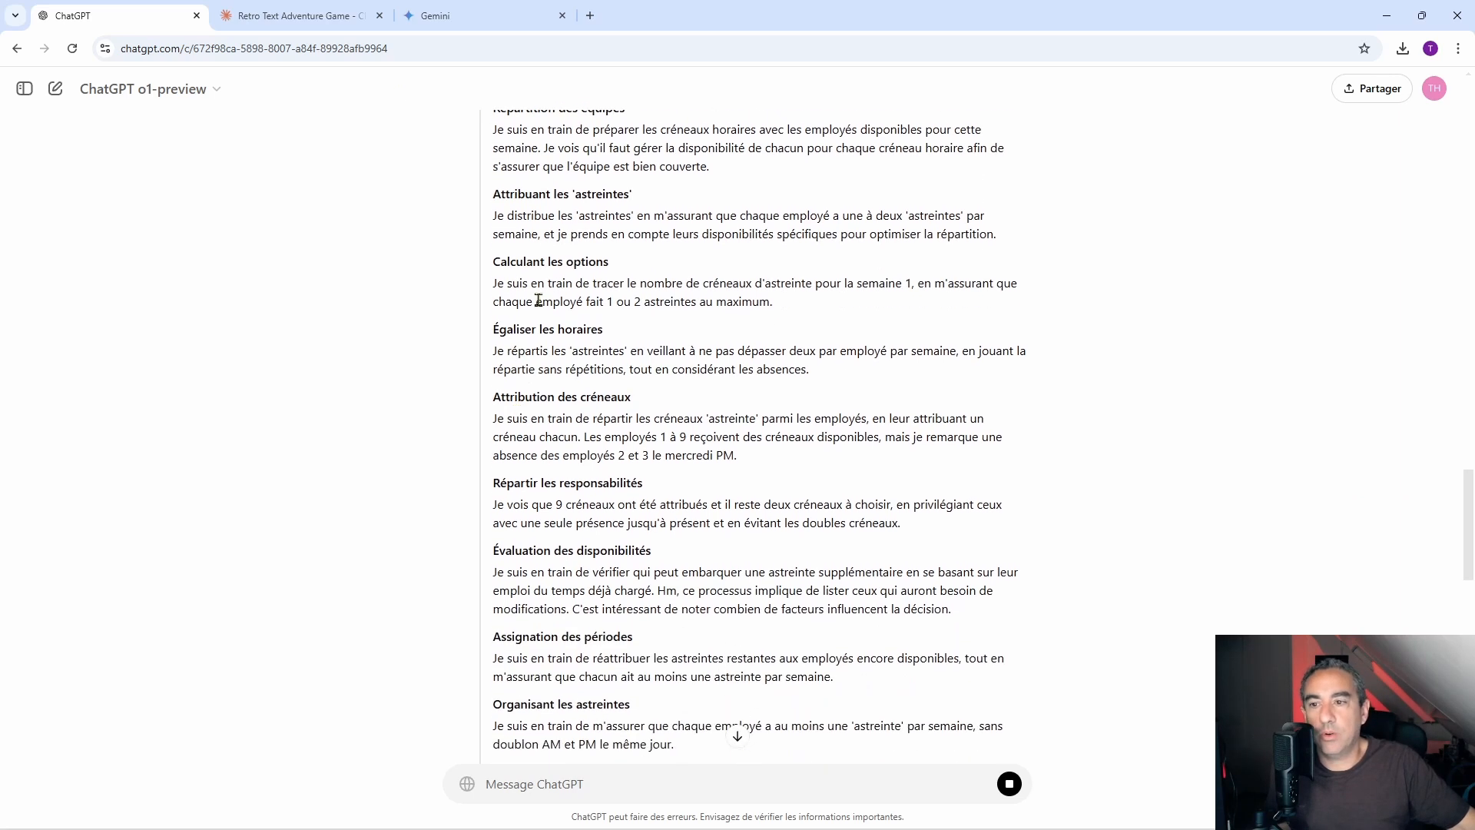
{"action": "scroll", "coordinate": [544, 392], "scroll_direction": "down", "scroll_amount": 1}
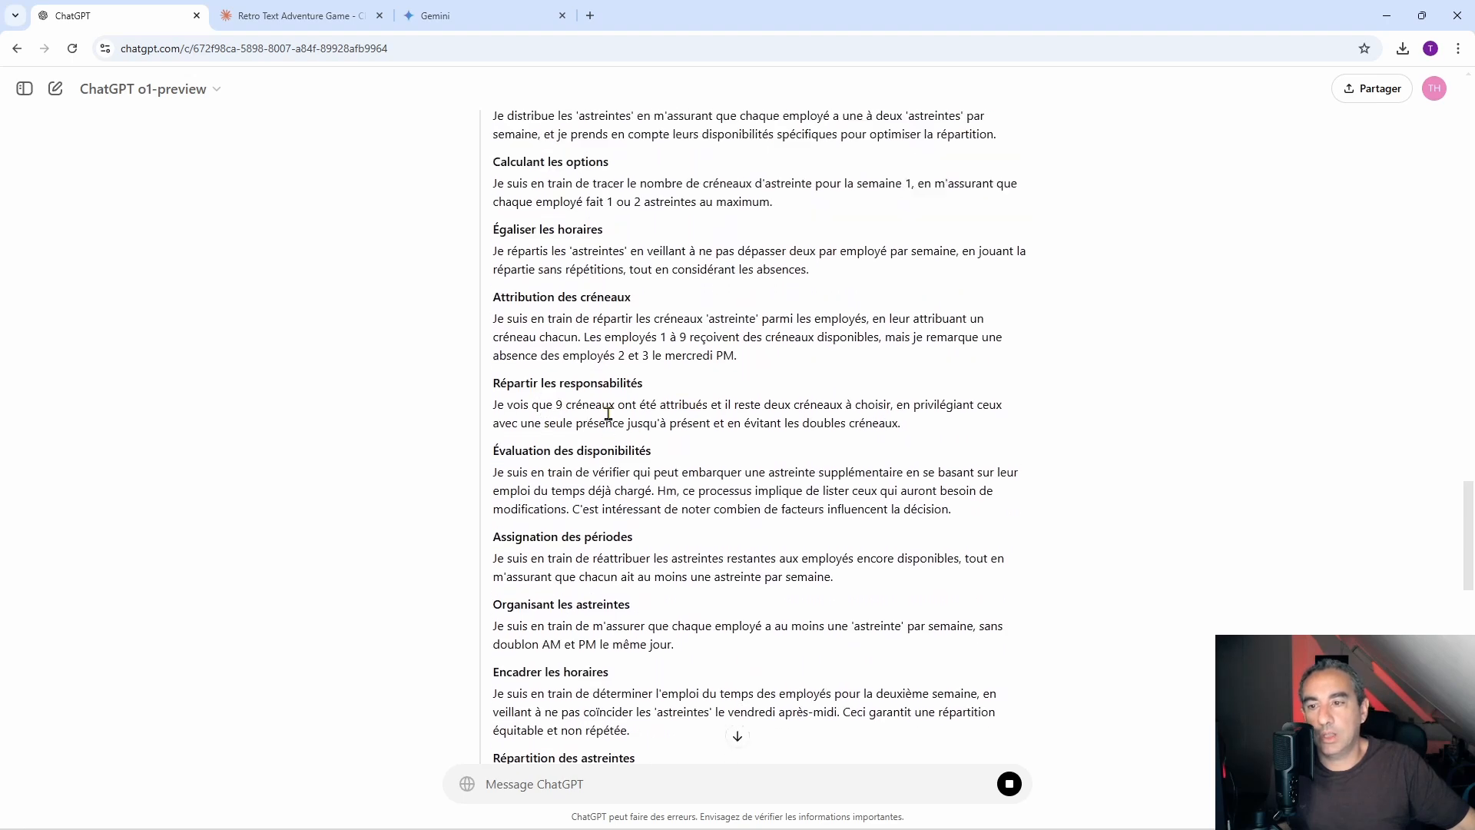
{"action": "scroll", "coordinate": [608, 417], "scroll_direction": "up", "scroll_amount": 10}
{"action": "scroll", "coordinate": [567, 501], "scroll_direction": "down", "scroll_amount": 10}
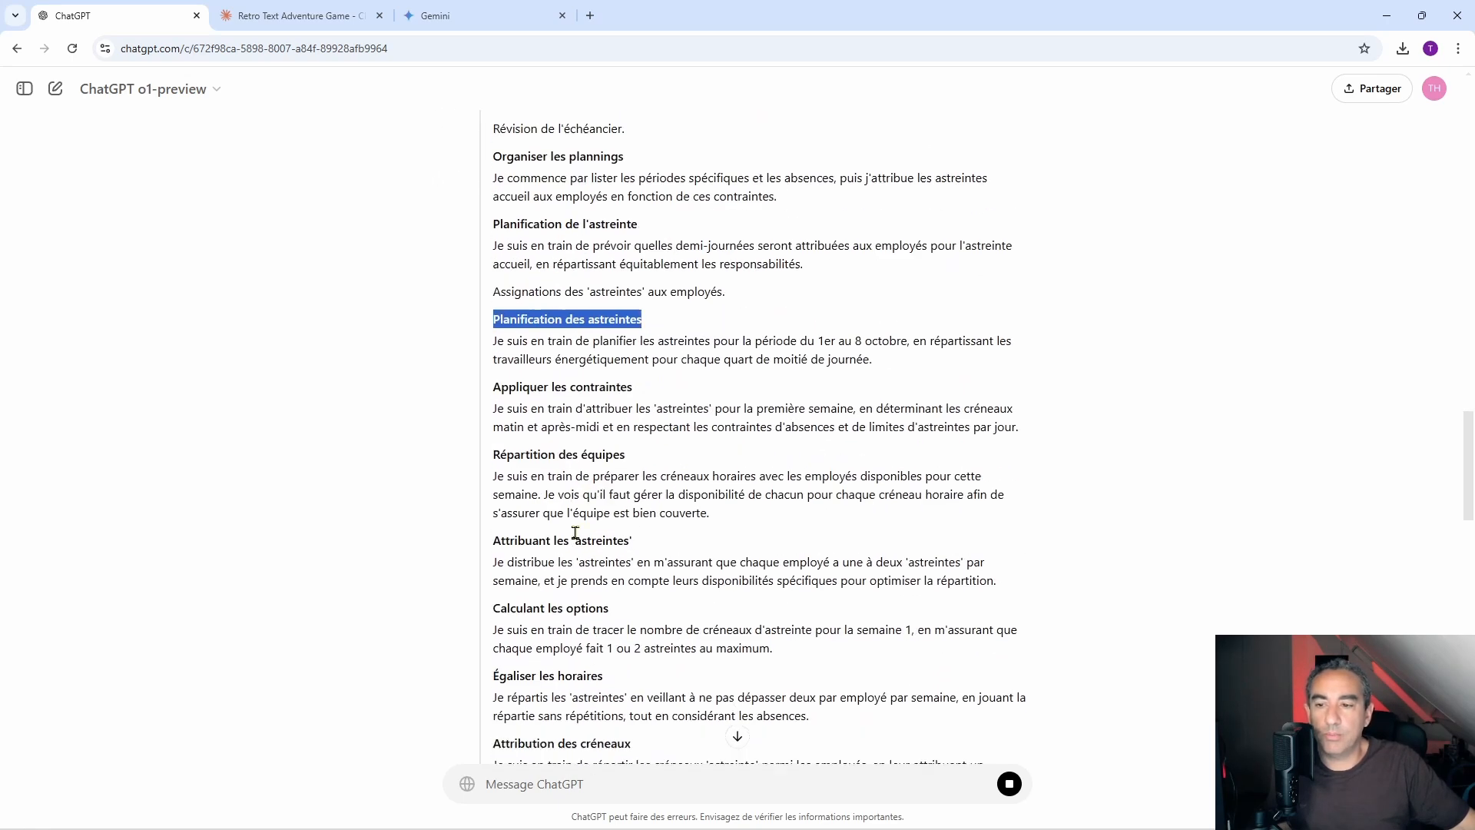
{"action": "scroll", "coordinate": [573, 525], "scroll_direction": "down", "scroll_amount": 10}
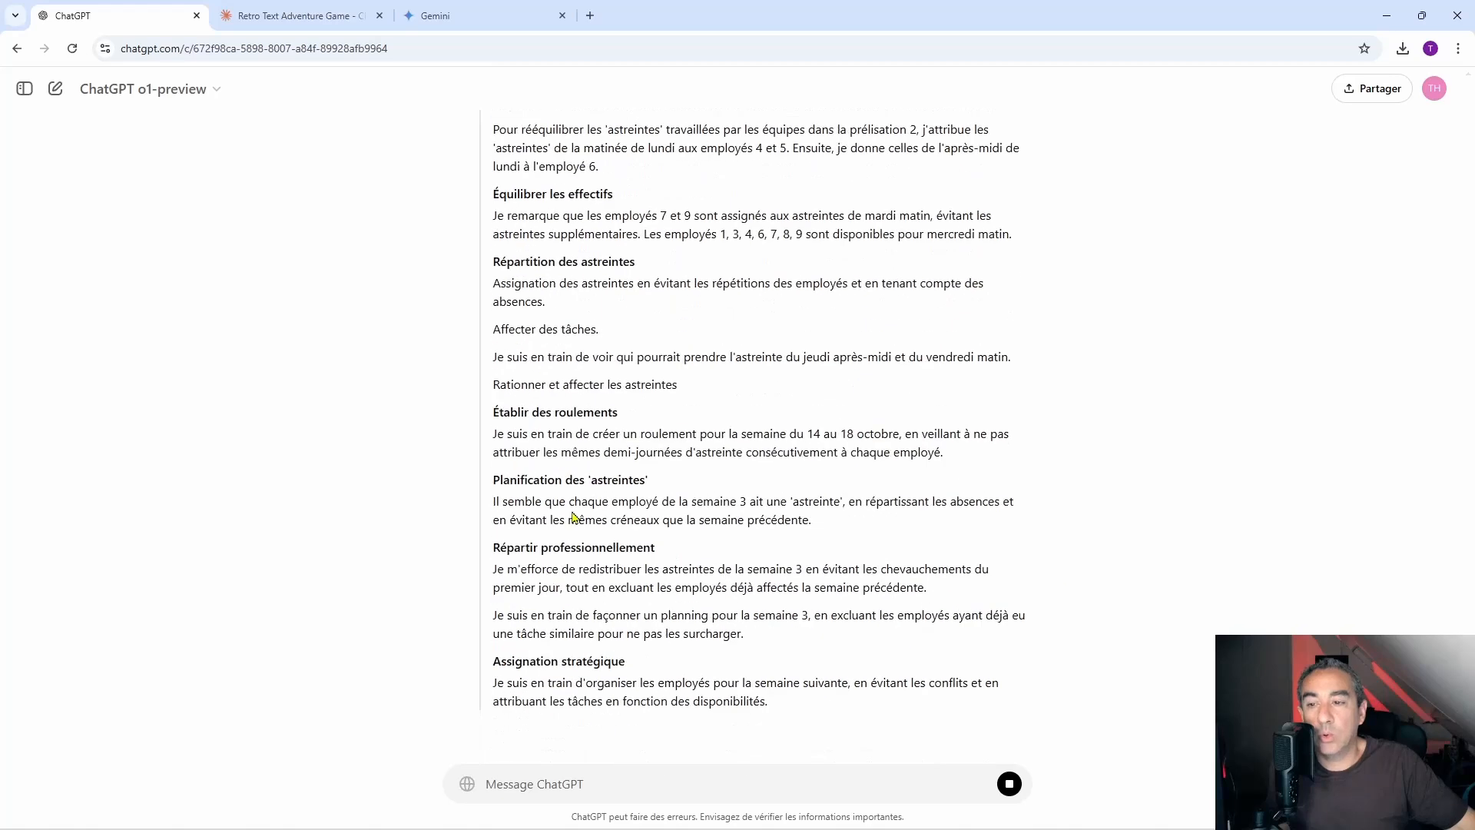
{"action": "scroll", "coordinate": [572, 511], "scroll_direction": "up", "scroll_amount": 15}
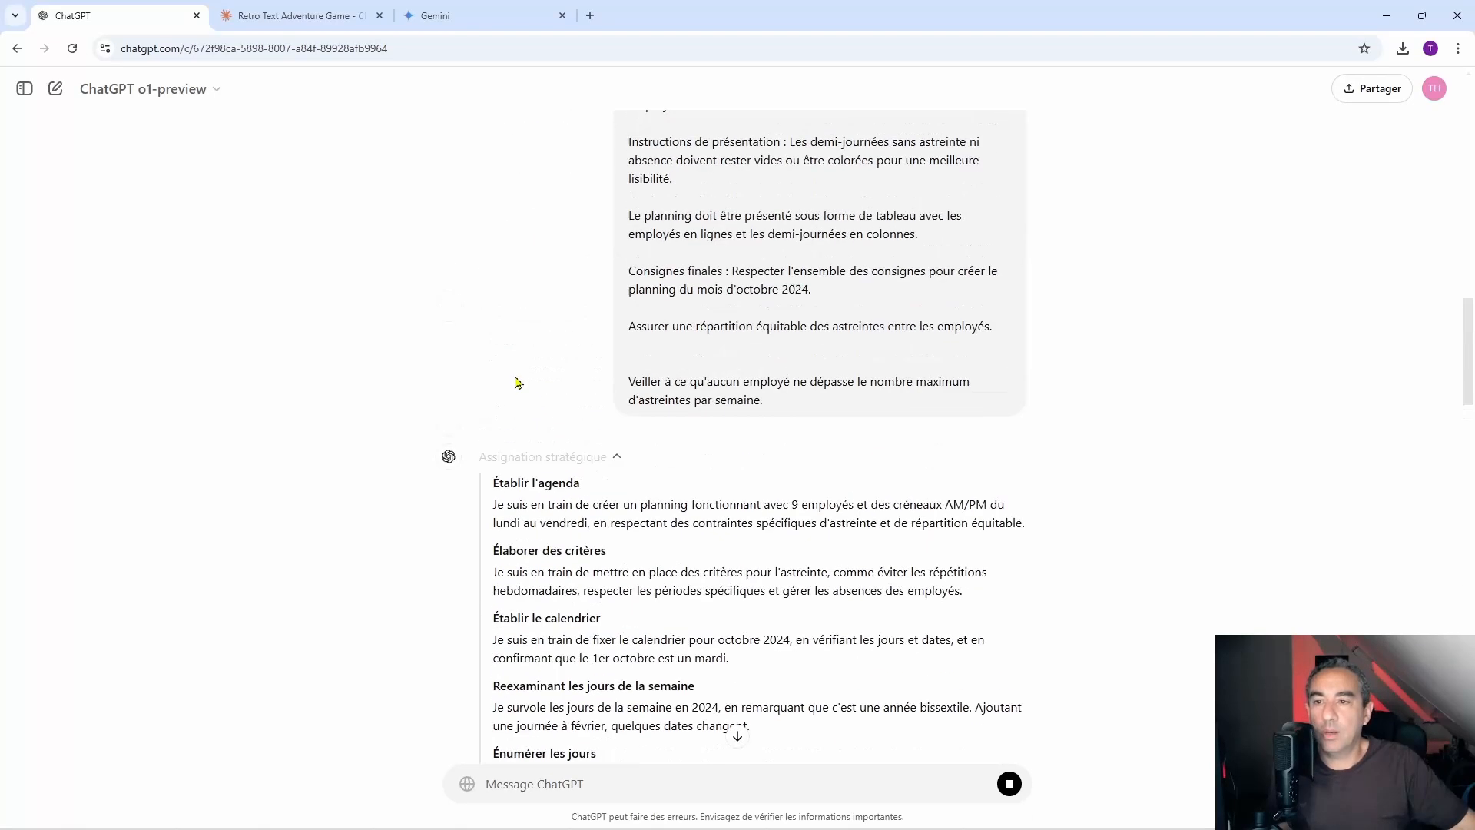
{"action": "left_click", "coordinate": [553, 461]}
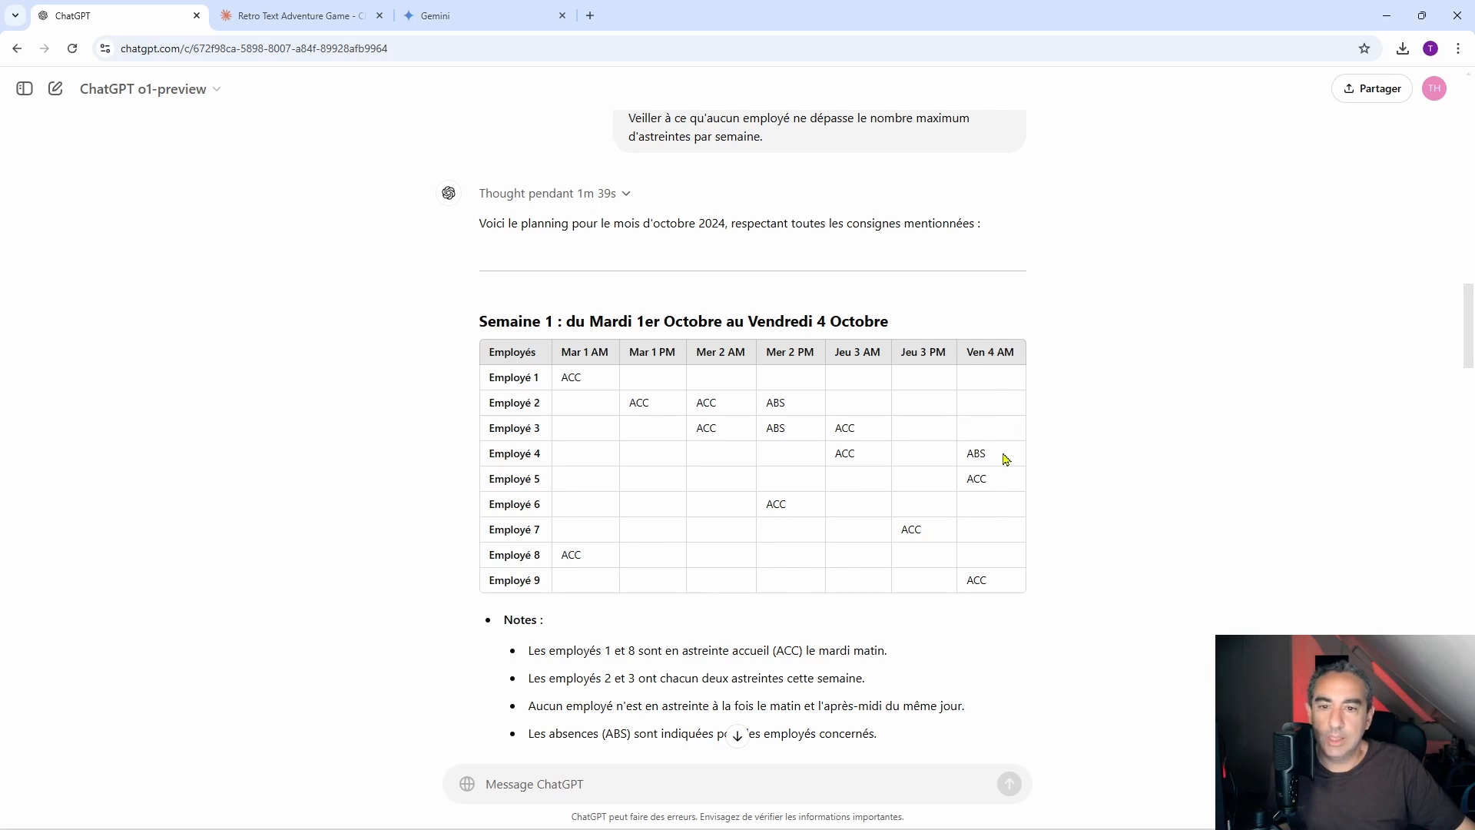
Examine the "Semaine 1" and "Semaine 2" schedule tables, comparing their ACC and ABS assignments.
{"action": "scroll", "coordinate": [987, 622], "scroll_direction": "down", "scroll_amount": 7}
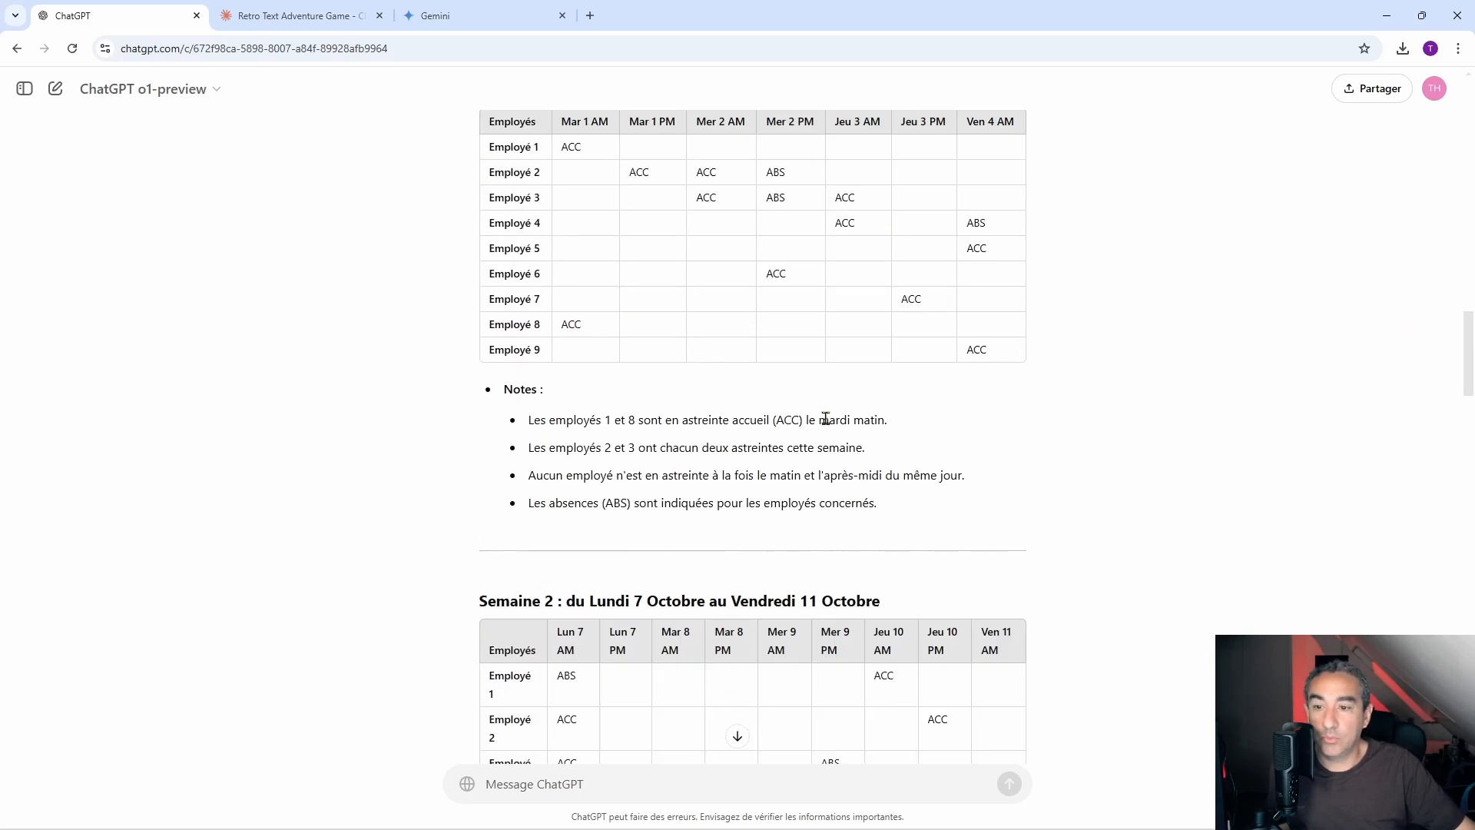
{"action": "scroll", "coordinate": [734, 430], "scroll_direction": "down", "scroll_amount": 1}
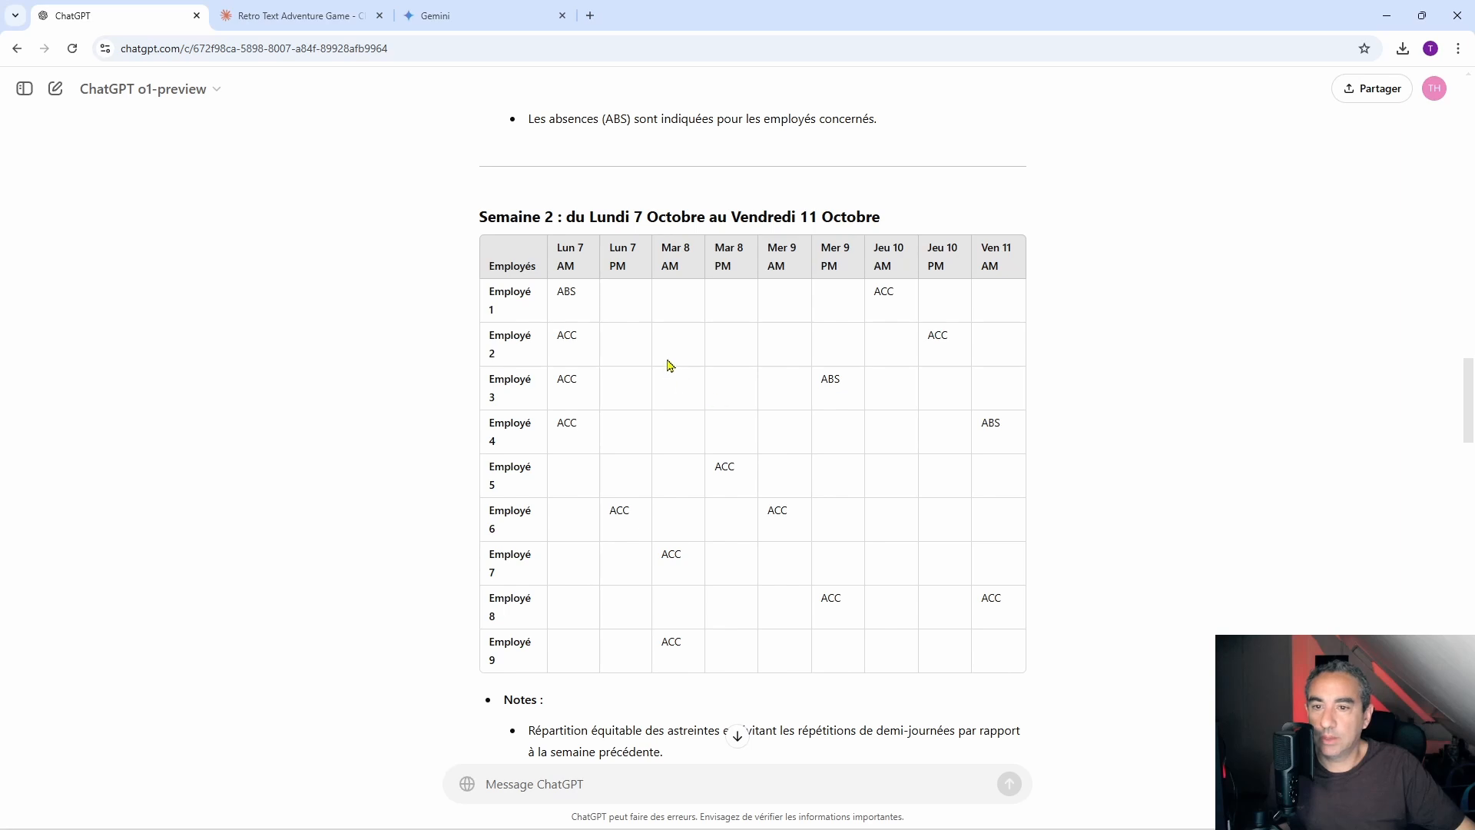
{"action": "scroll", "coordinate": [885, 356], "scroll_direction": "up", "scroll_amount": 7}
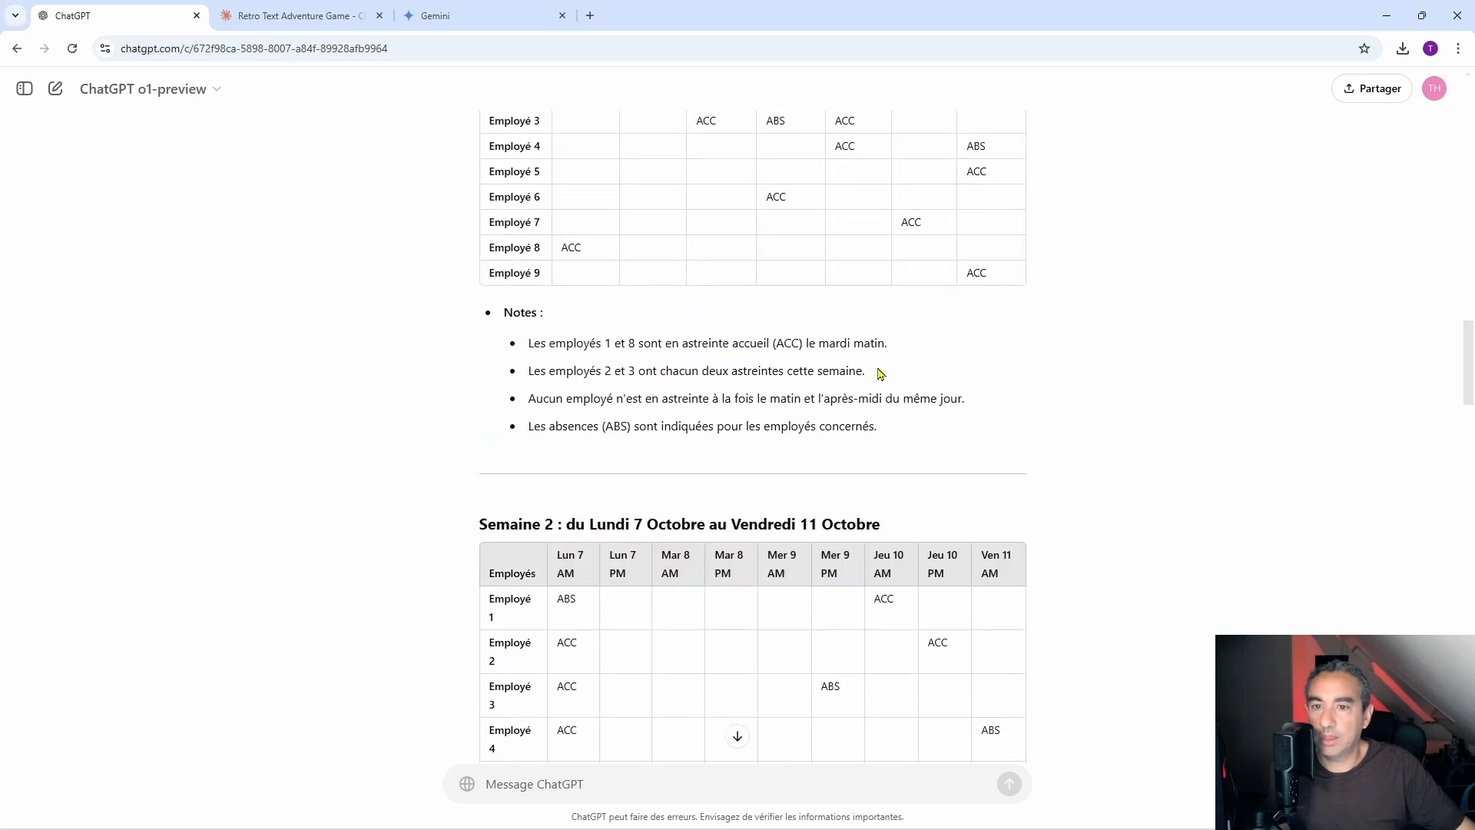
{"action": "scroll", "coordinate": [742, 307], "scroll_direction": "down", "scroll_amount": 2}
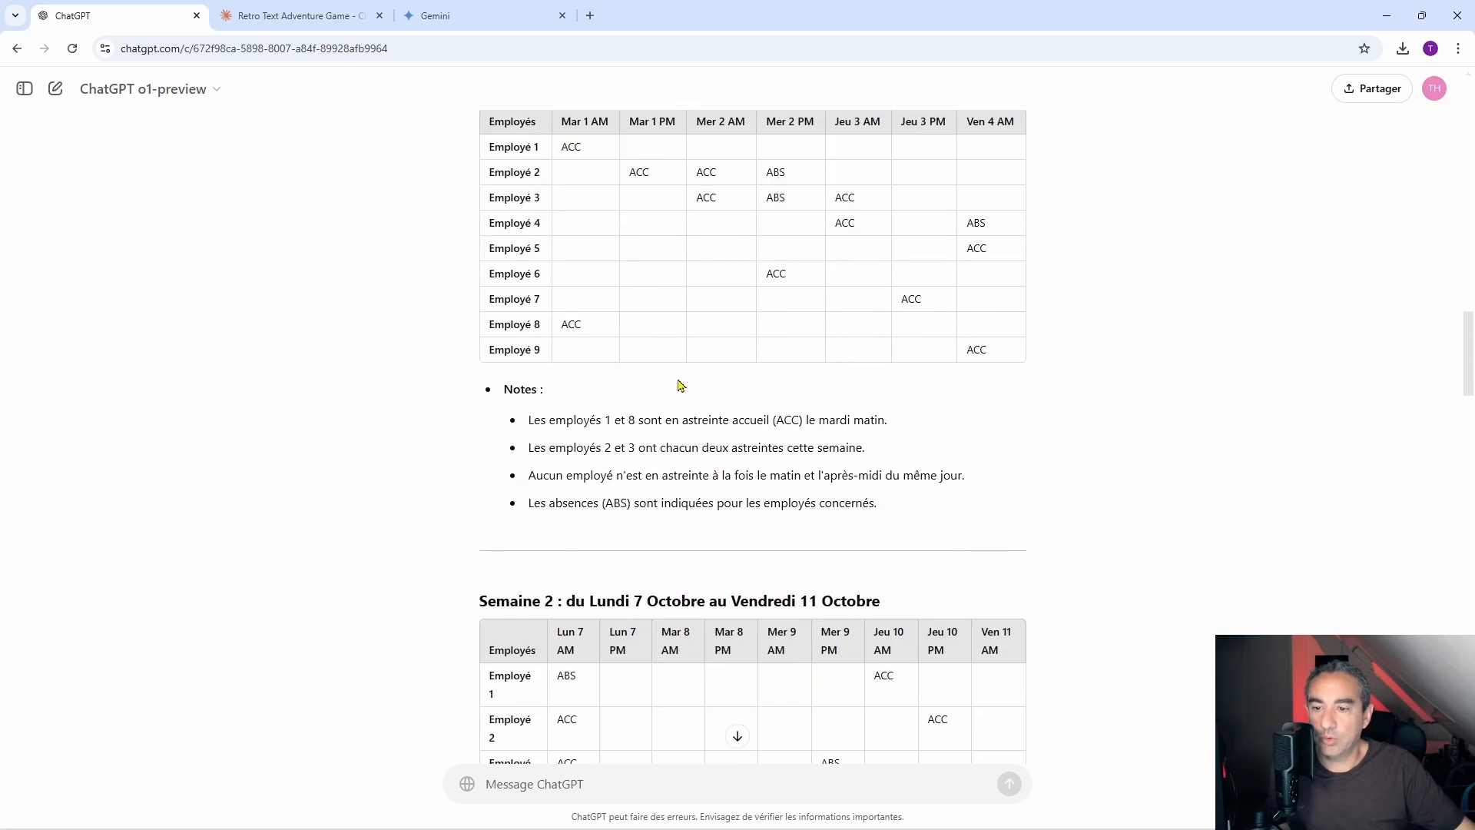
{"action": "scroll", "coordinate": [678, 385], "scroll_direction": "down", "scroll_amount": 3}
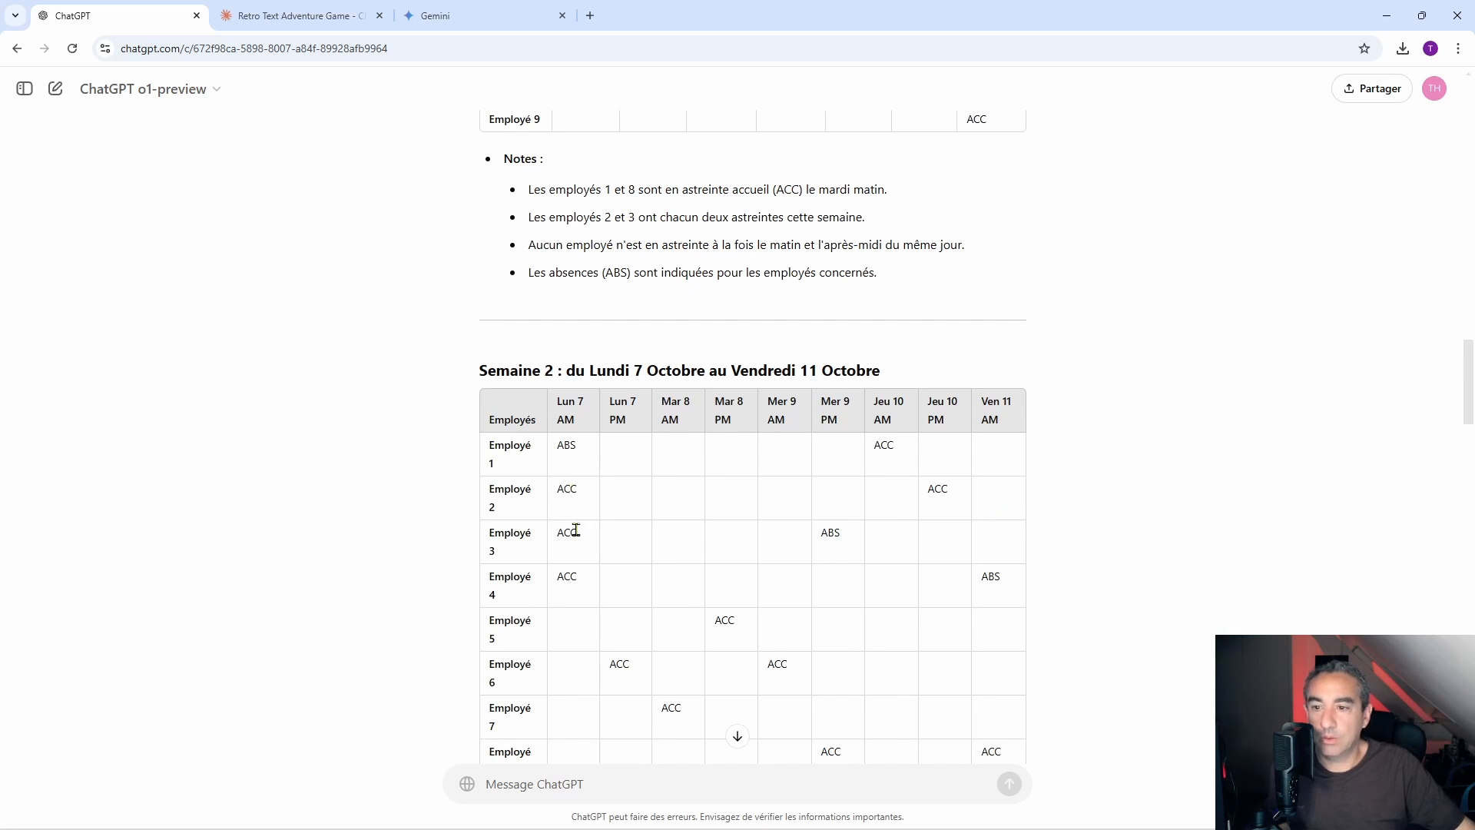
{"action": "scroll", "coordinate": [576, 529], "scroll_direction": "down", "scroll_amount": 2}
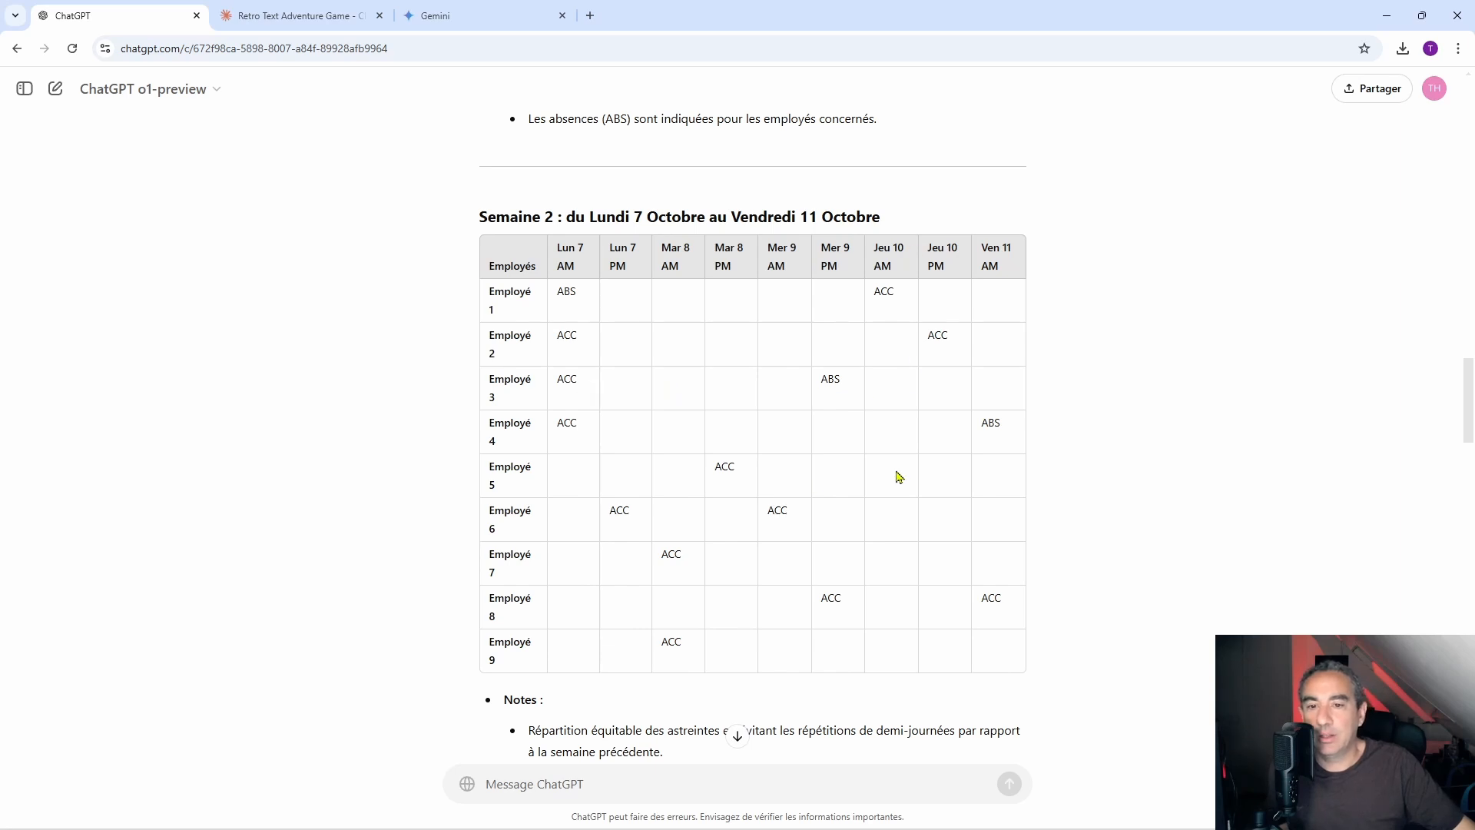
Read the notes under "Semaine 2" on the weekly maximum and absences, and check them against the schedule tables above.
{"action": "scroll", "coordinate": [897, 470], "scroll_direction": "down", "scroll_amount": 4}
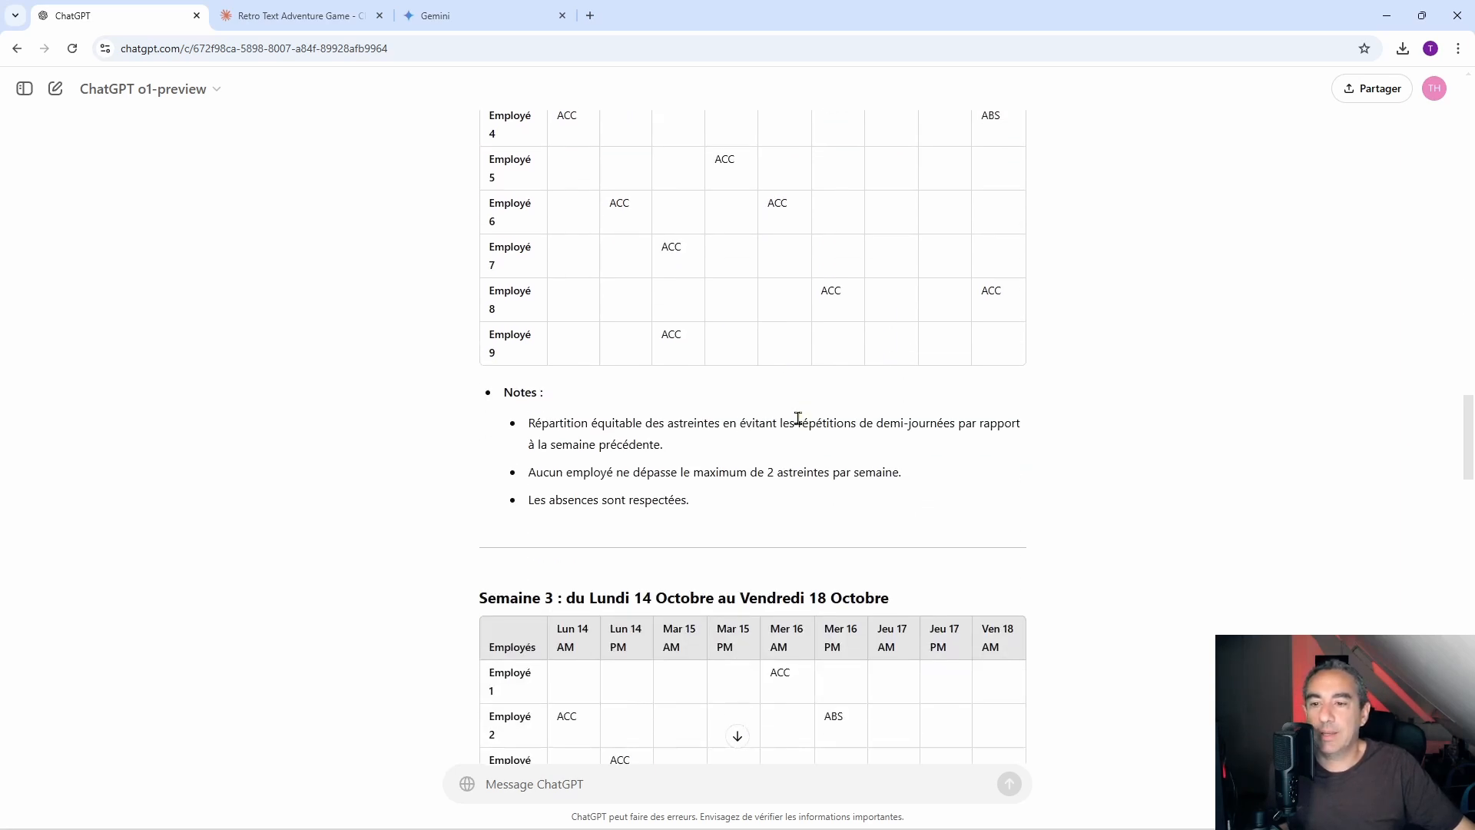
{"action": "scroll", "coordinate": [798, 419], "scroll_direction": "down", "scroll_amount": 2}
{"action": "scroll", "coordinate": [741, 384], "scroll_direction": "up", "scroll_amount": 2}
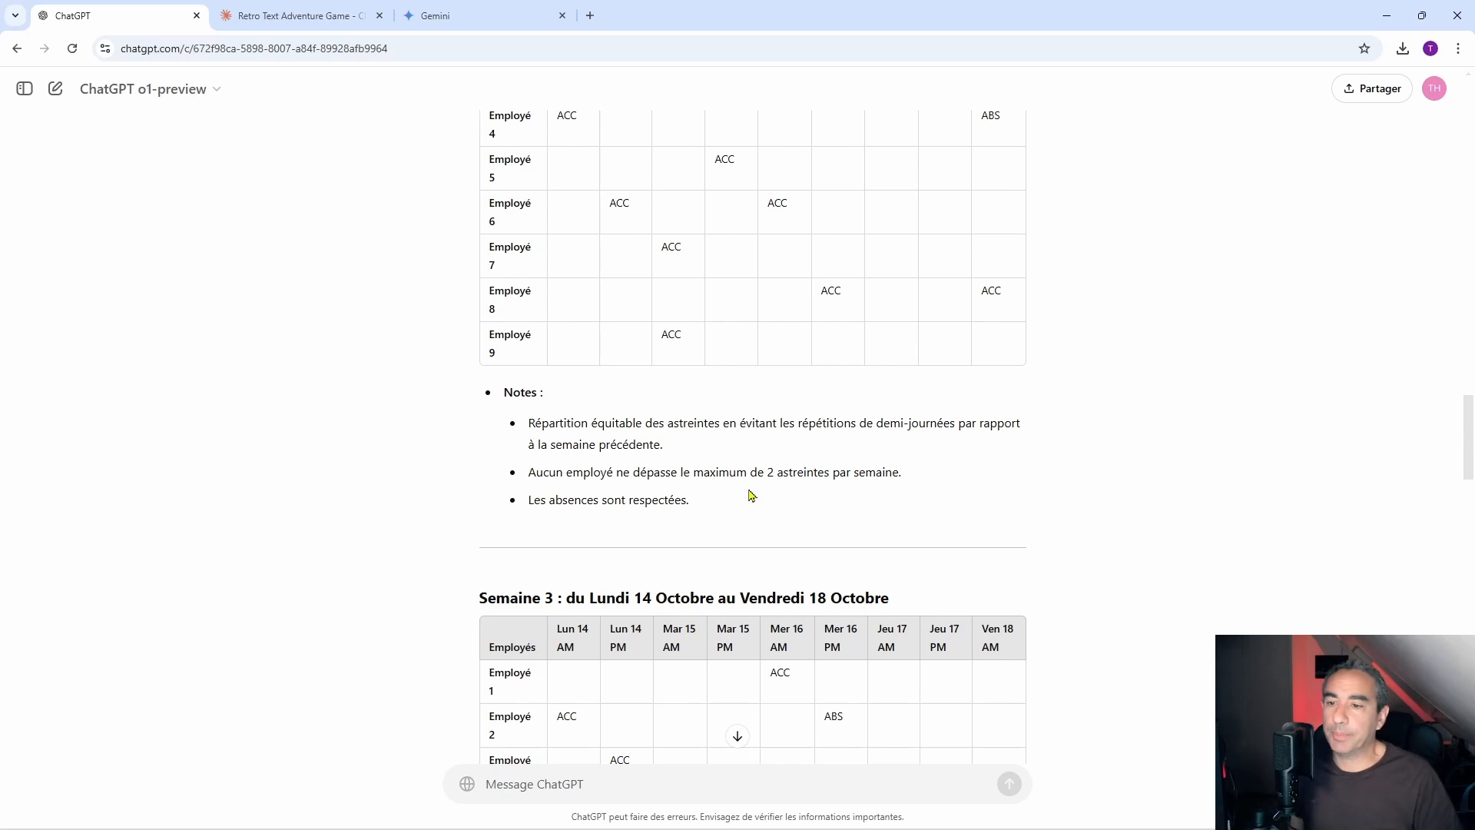
{"action": "left_click_drag", "start_coordinate": [772, 477], "coordinate": [839, 473]}
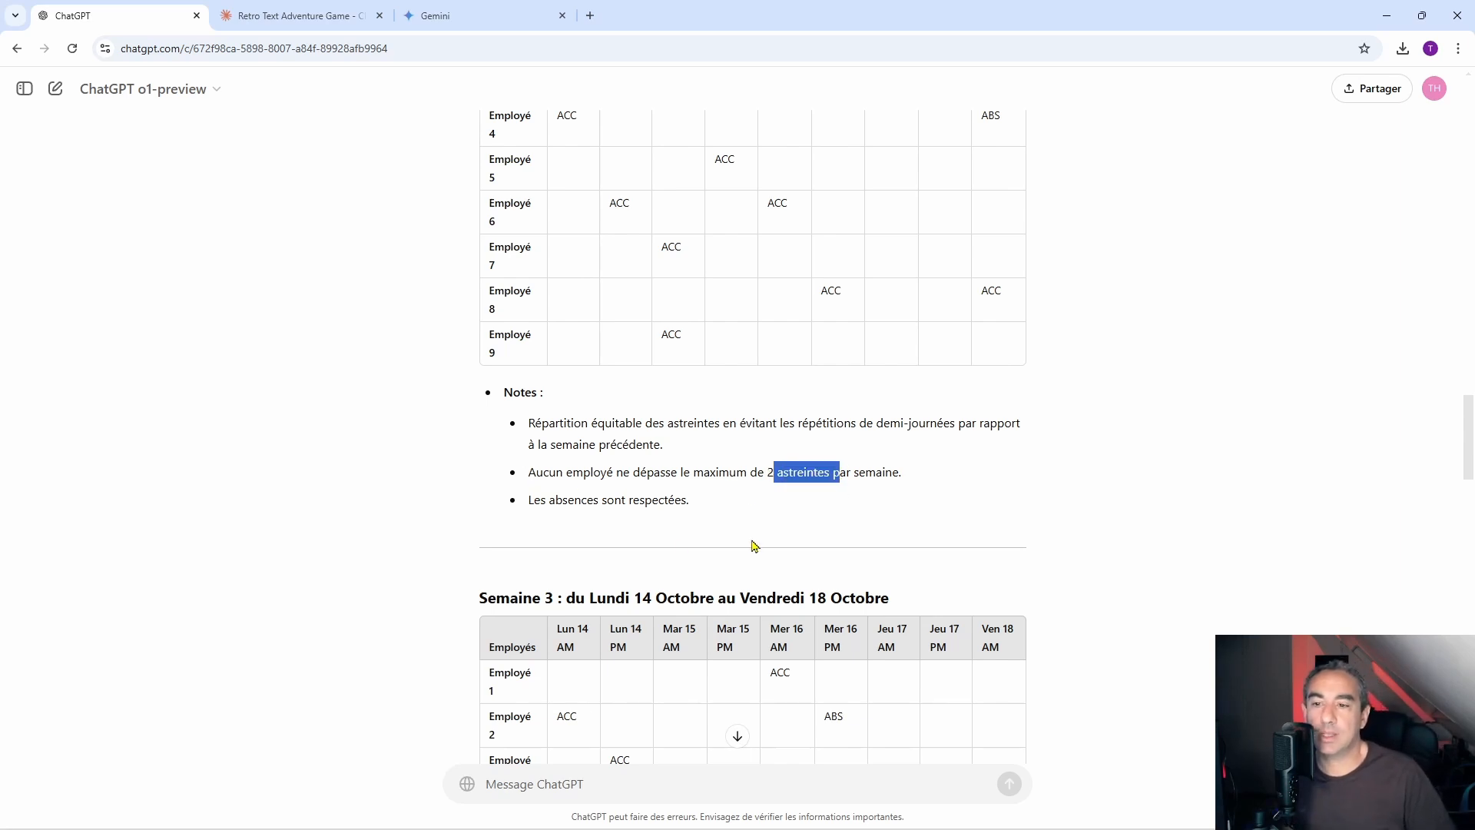
{"action": "left_click", "coordinate": [612, 515]}
{"action": "left_click_drag", "start_coordinate": [621, 501], "coordinate": [640, 501]}
{"action": "scroll", "coordinate": [722, 518], "scroll_direction": "up", "scroll_amount": 3}
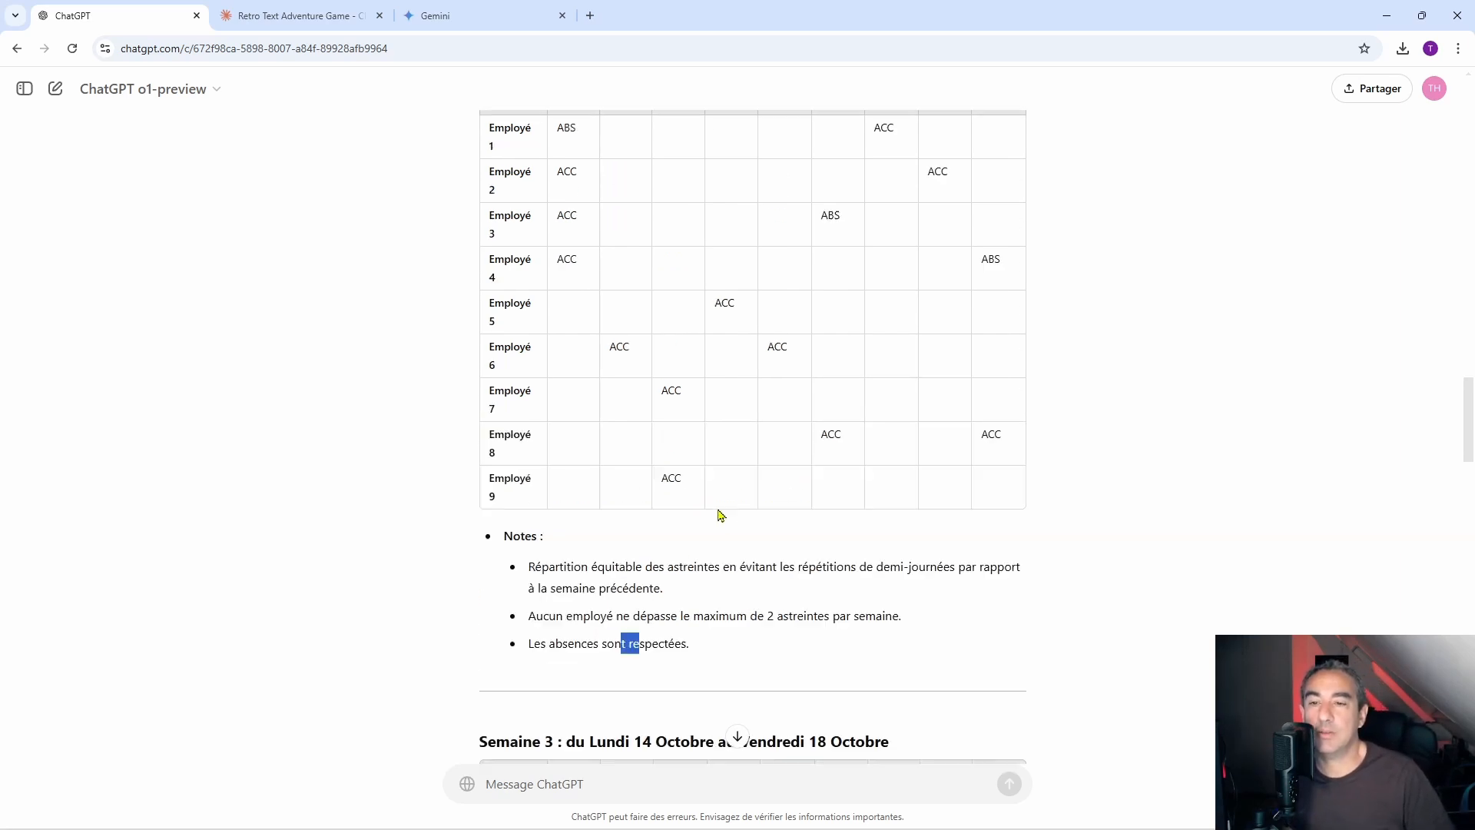
{"action": "scroll", "coordinate": [741, 599], "scroll_direction": "down", "scroll_amount": 2}
{"action": "scroll", "coordinate": [653, 584], "scroll_direction": "up", "scroll_amount": 1}
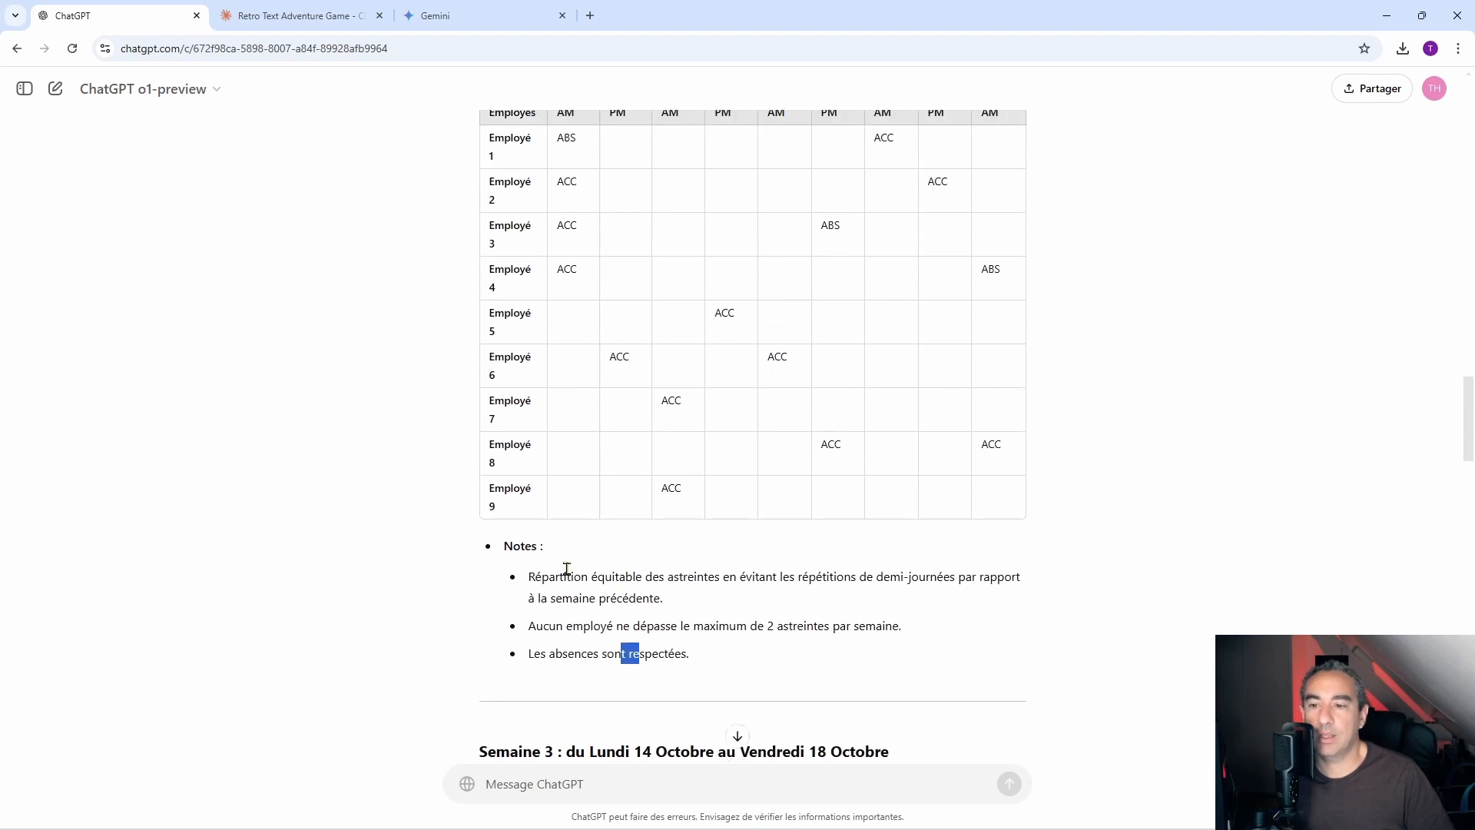
{"action": "scroll", "coordinate": [579, 626], "scroll_direction": "up", "scroll_amount": 5}
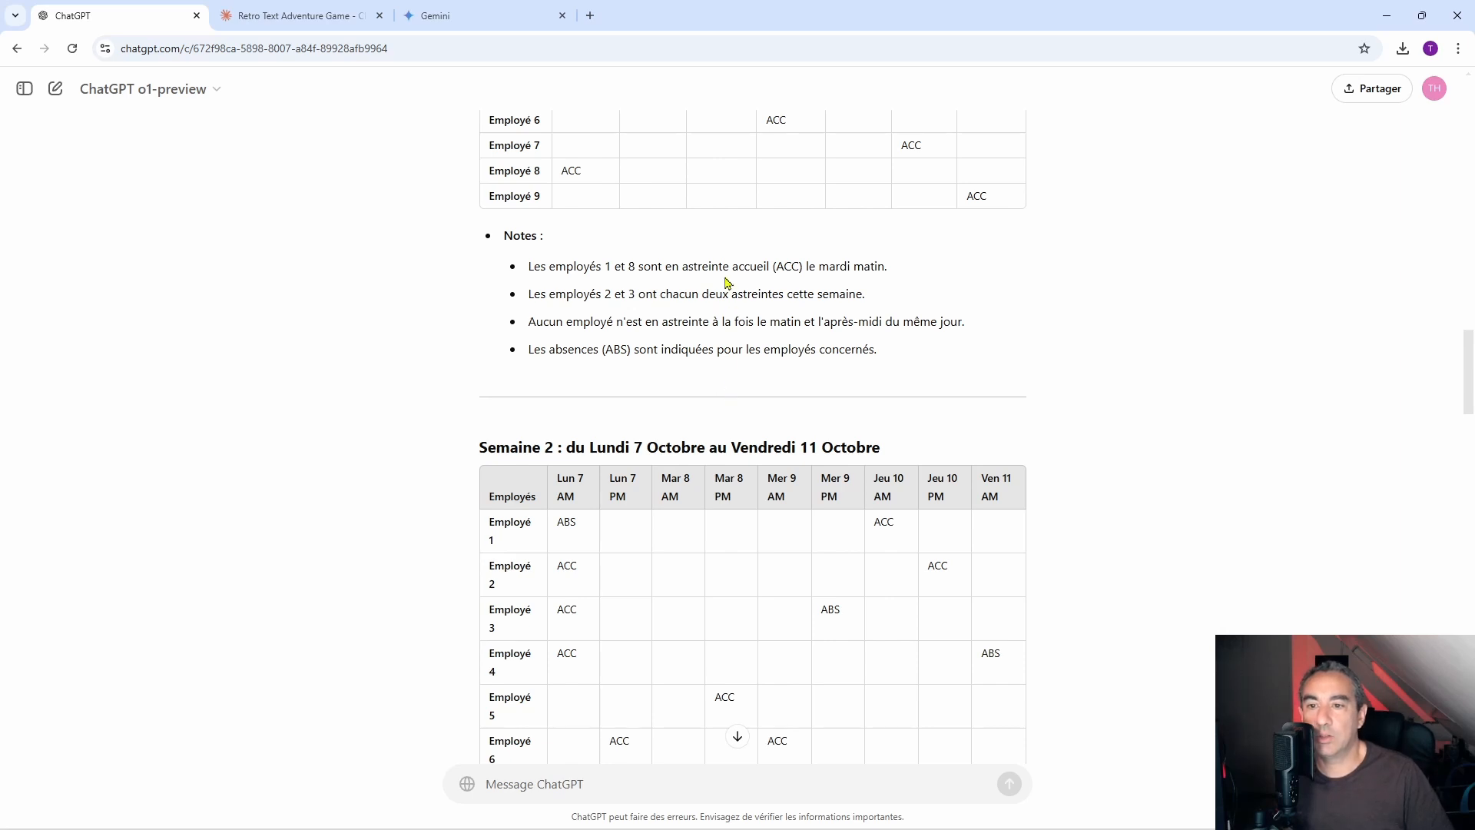
Examine the "Semaine 3" table for 14 to 18 October, checking its ACC and ABS assignments.
{"action": "scroll", "coordinate": [765, 526], "scroll_direction": "down", "scroll_amount": 3}
{"action": "scroll", "coordinate": [765, 526], "scroll_direction": "down", "scroll_amount": 7}
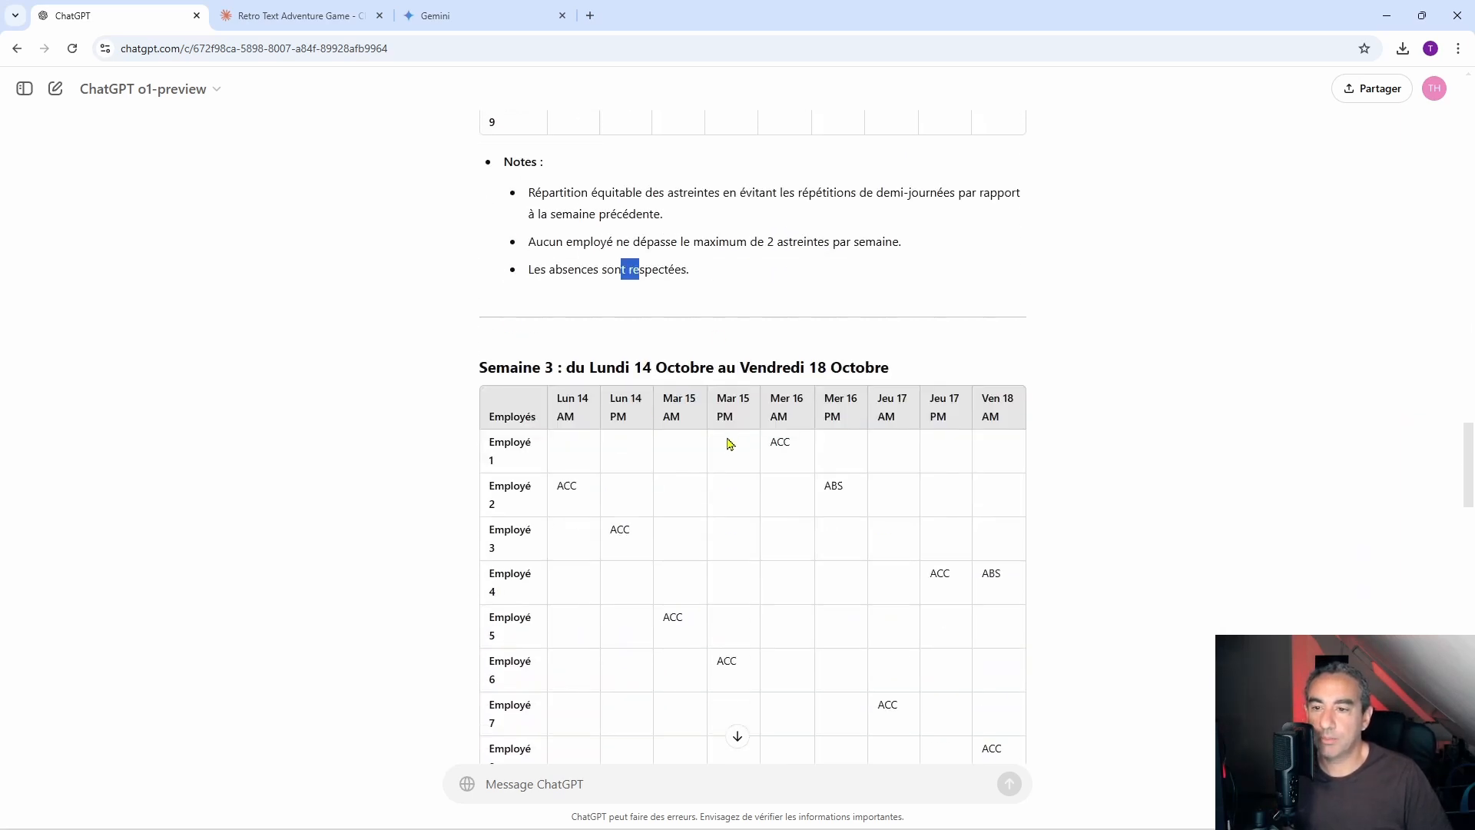
{"action": "scroll", "coordinate": [728, 443], "scroll_direction": "down", "scroll_amount": 2}
{"action": "scroll", "coordinate": [765, 526], "scroll_direction": "down", "scroll_amount": 3}
{"action": "scroll", "coordinate": [823, 474], "scroll_direction": "up", "scroll_amount": 3}
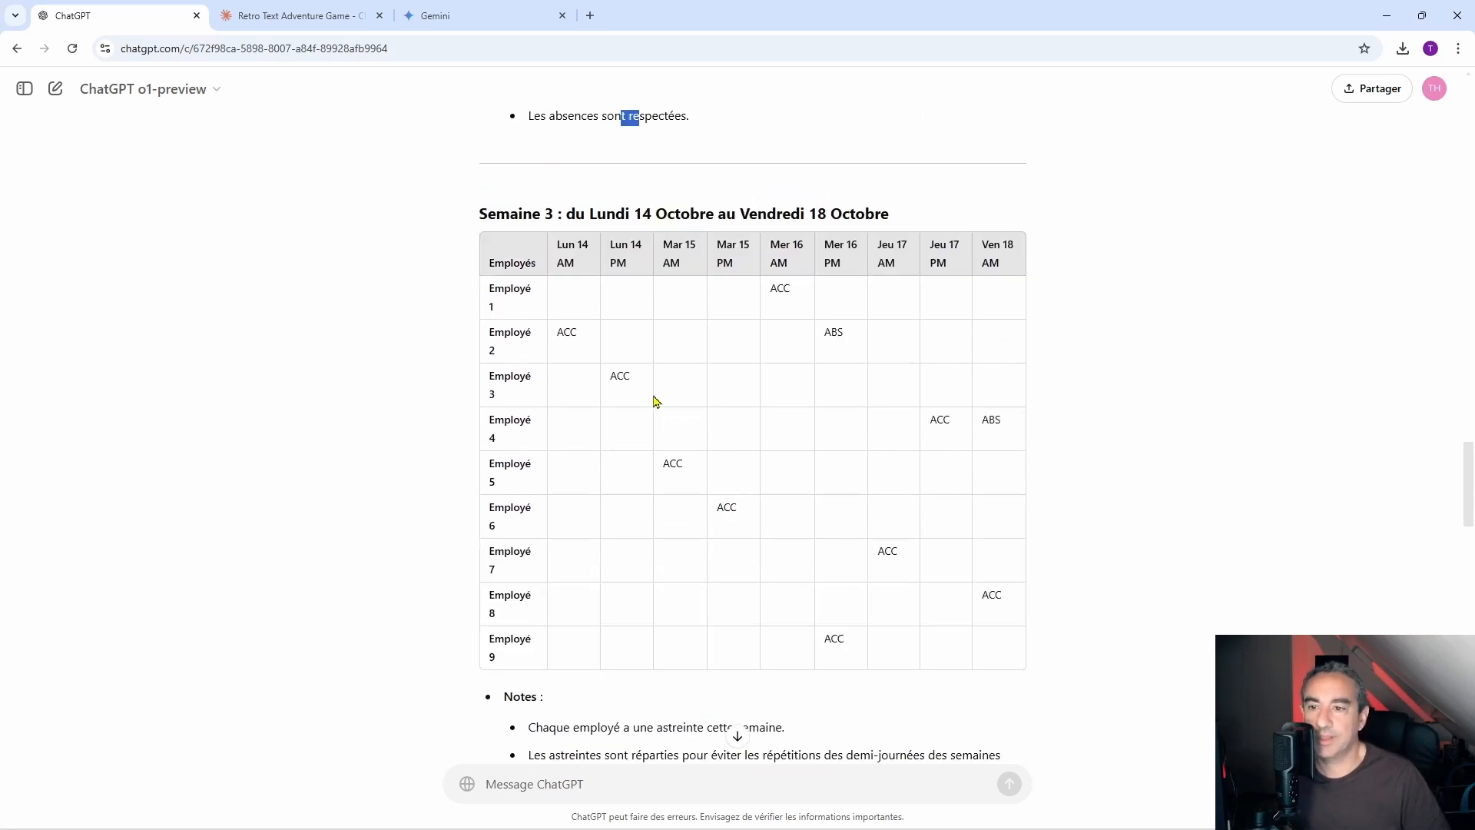
Compare the schedule tables for "Semaine 2" through "Semaine 4" and read the closing notes, "Légende" and "Remarques finales".
{"action": "scroll", "coordinate": [586, 351], "scroll_direction": "up", "scroll_amount": 9}
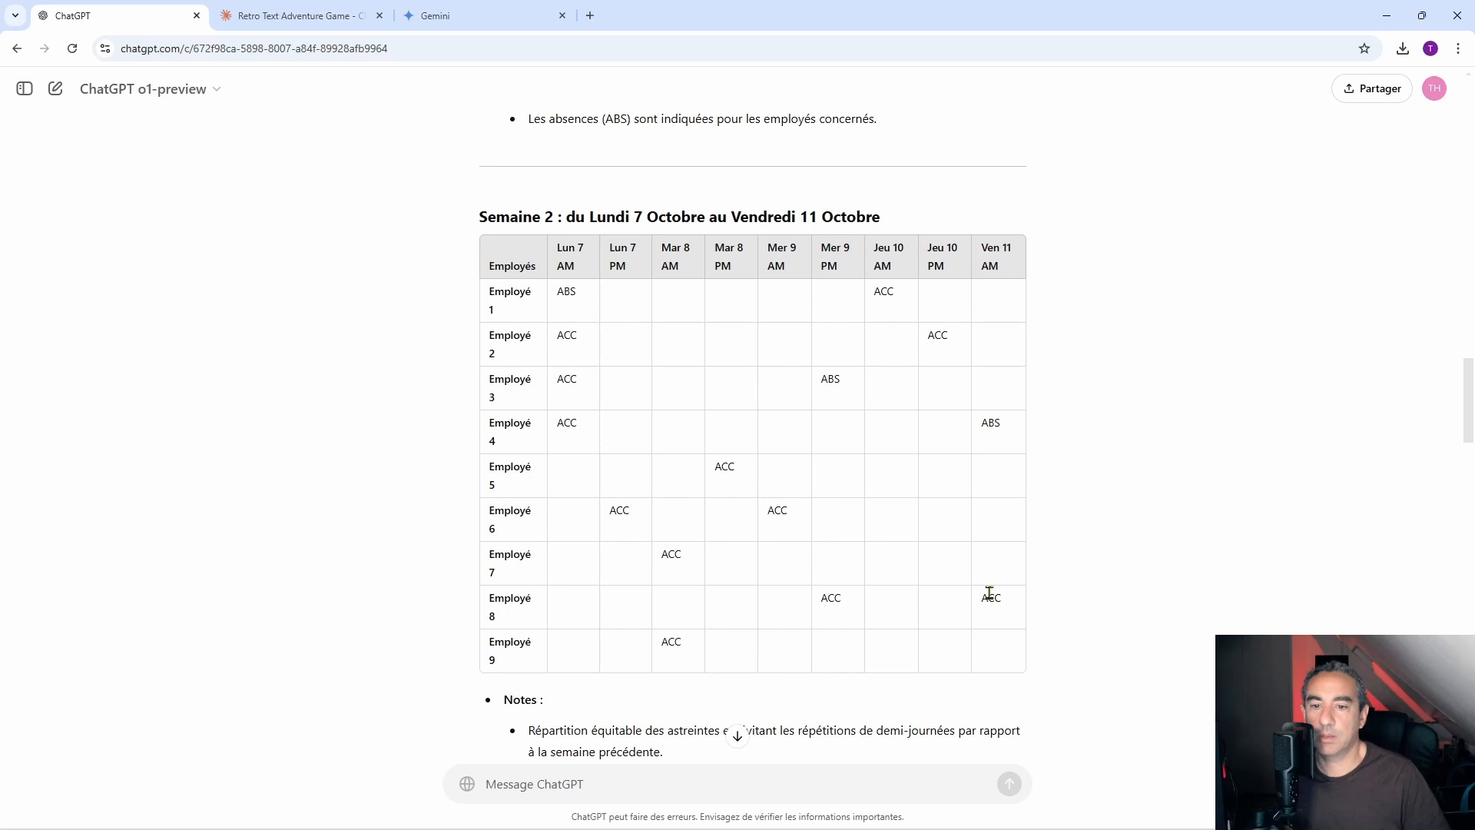
{"action": "scroll", "coordinate": [780, 577], "scroll_direction": "down", "scroll_amount": 7}
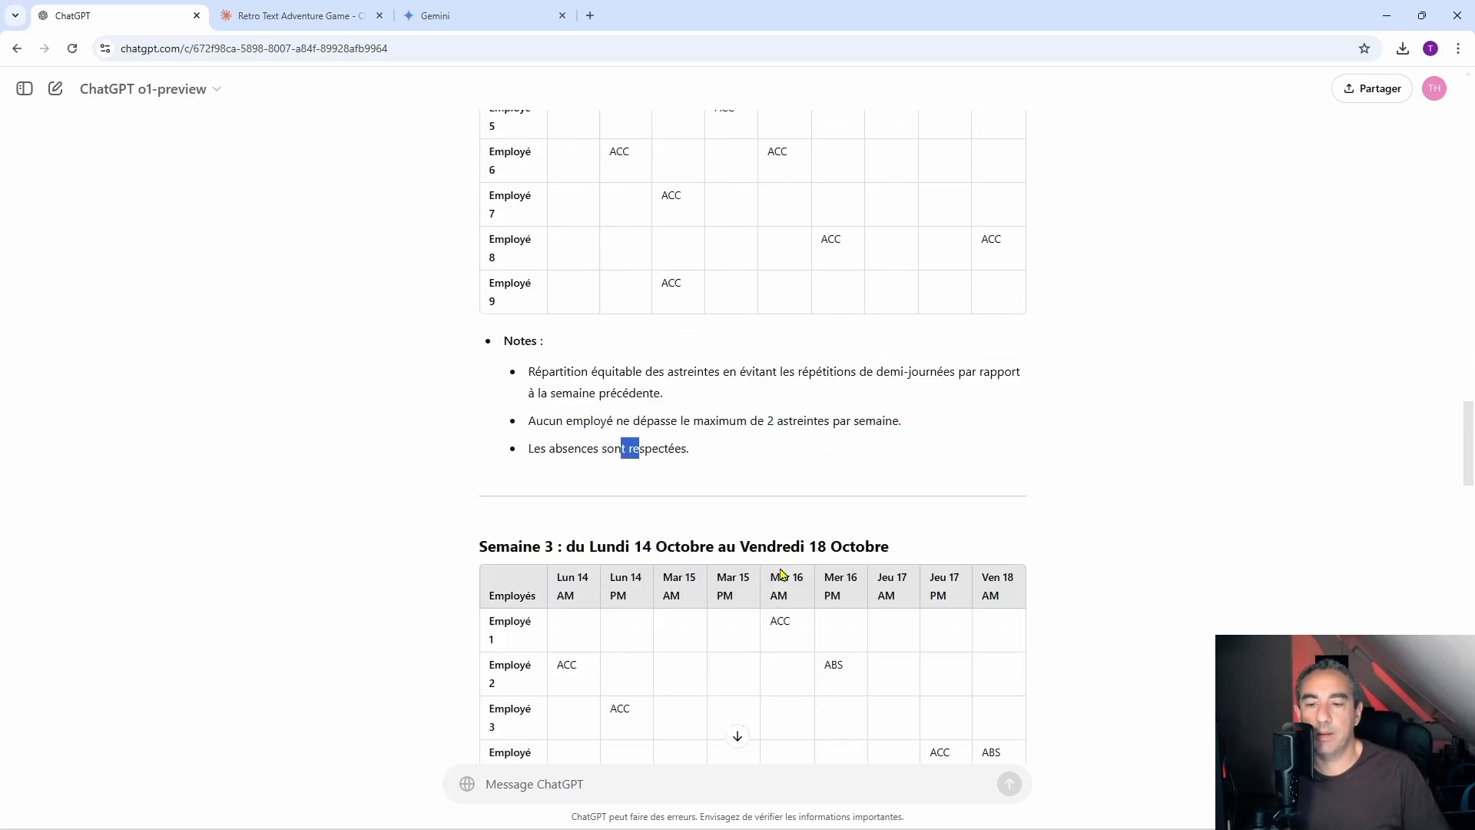
{"action": "scroll", "coordinate": [776, 573], "scroll_direction": "down", "scroll_amount": 10}
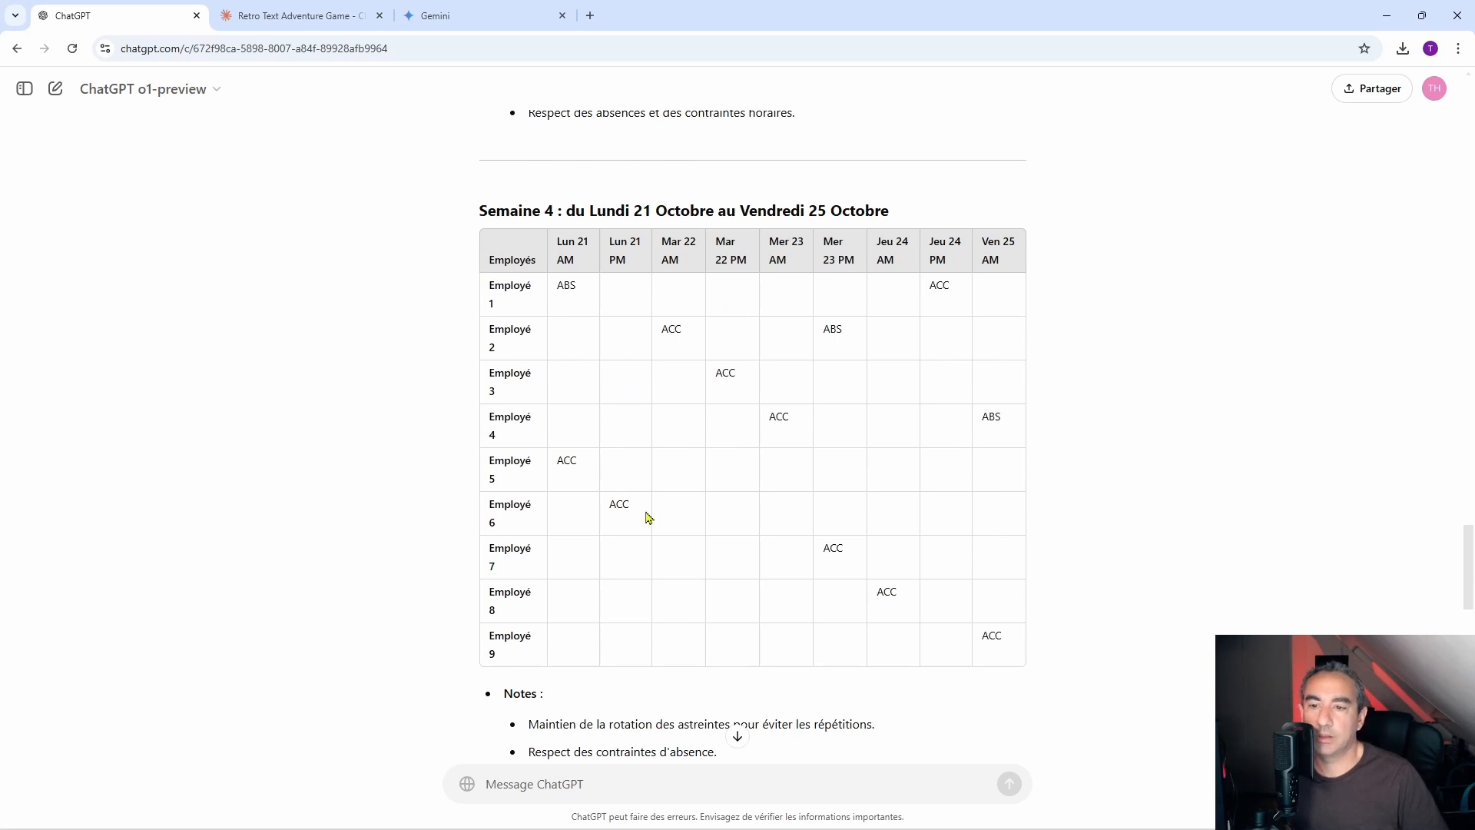
{"action": "scroll", "coordinate": [647, 517], "scroll_direction": "down", "scroll_amount": 12}
{"action": "scroll", "coordinate": [648, 518], "scroll_direction": "down", "scroll_amount": 3}
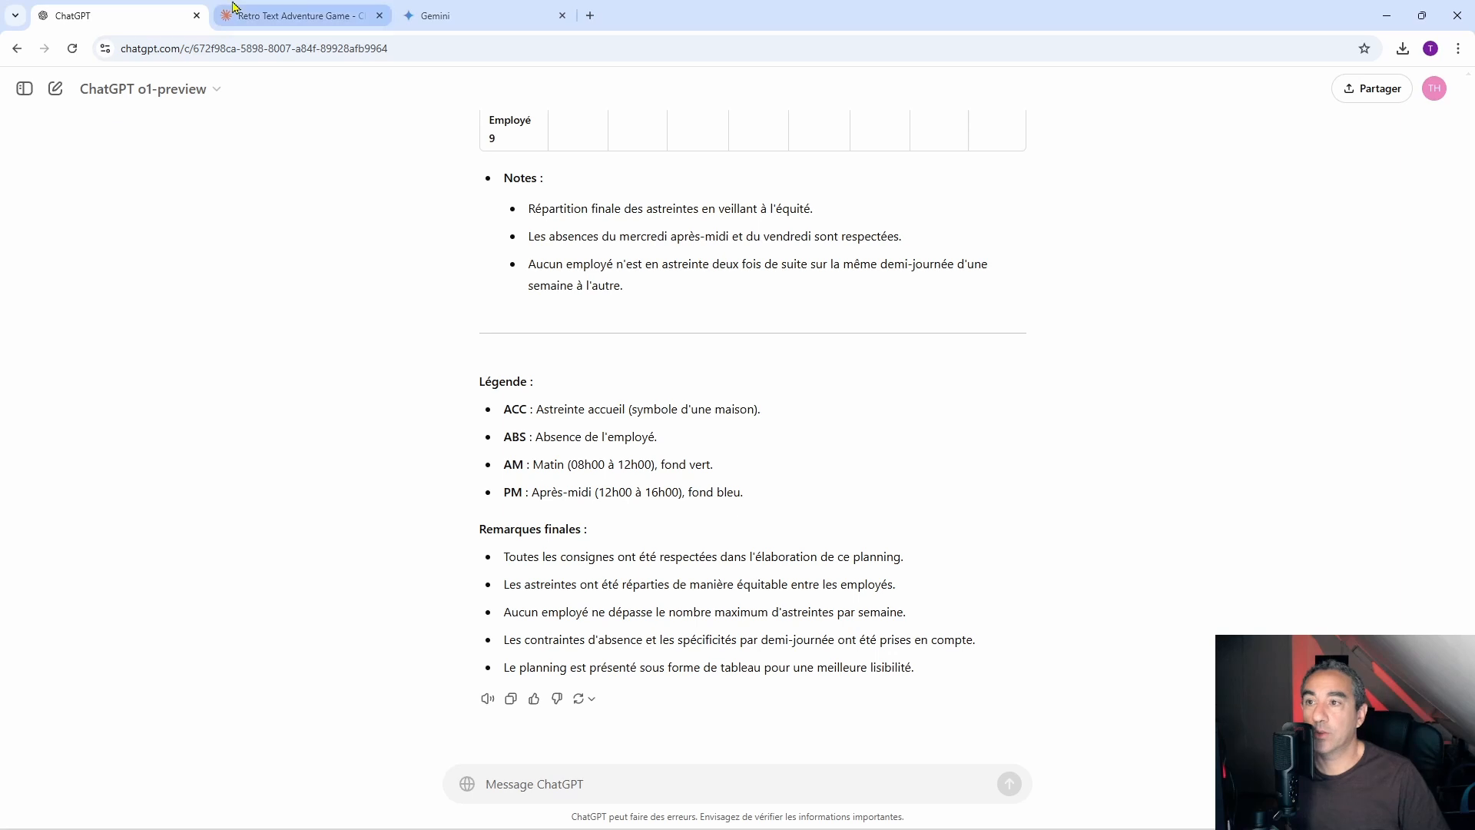
Switch to Claude and delete the "Jeu d'aventure textuel rétro" conversation, confirming the deletion.
{"action": "left_click", "coordinate": [261, 14]}
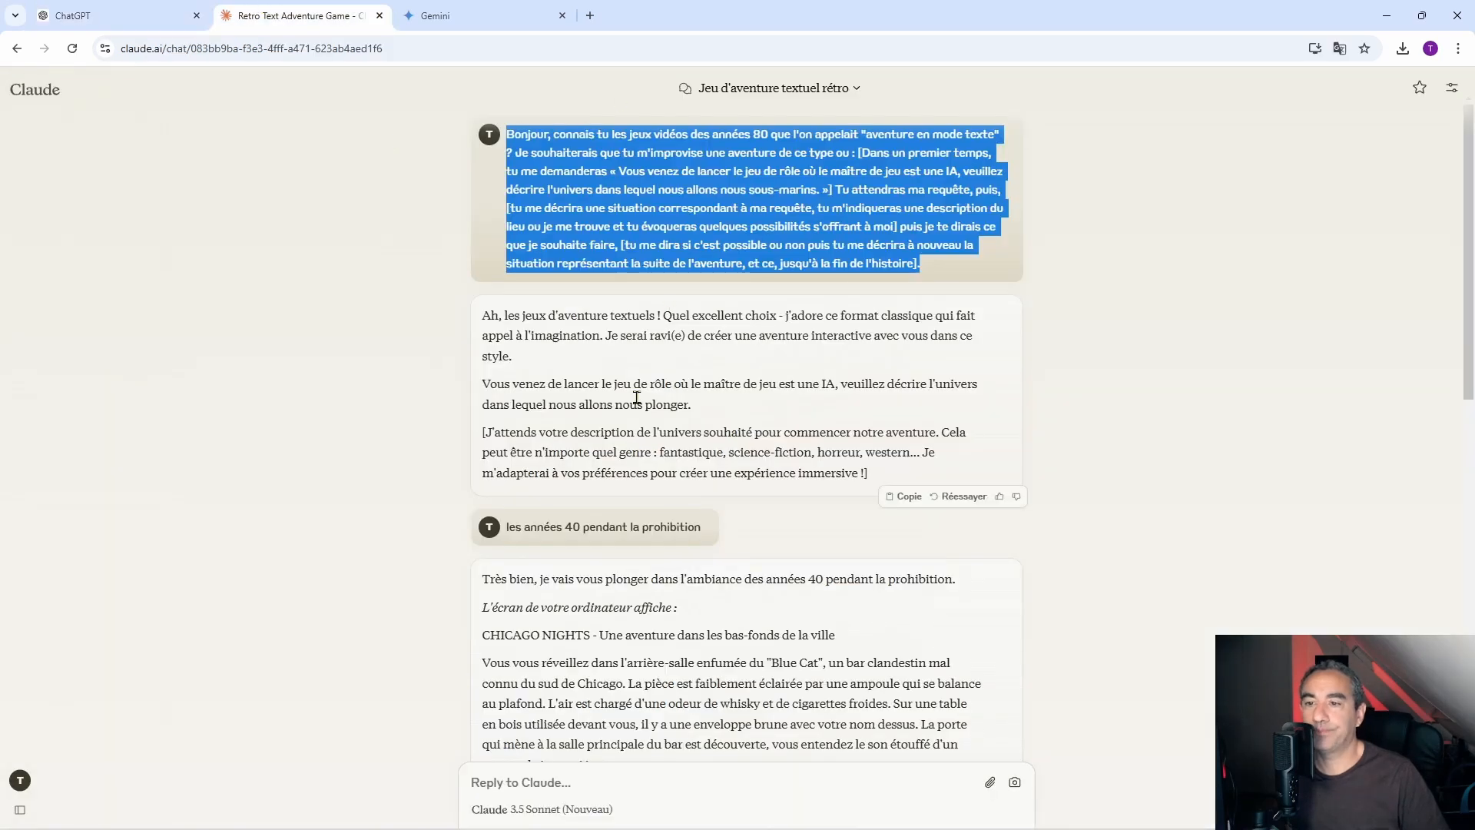
{"action": "left_click", "coordinate": [797, 88]}
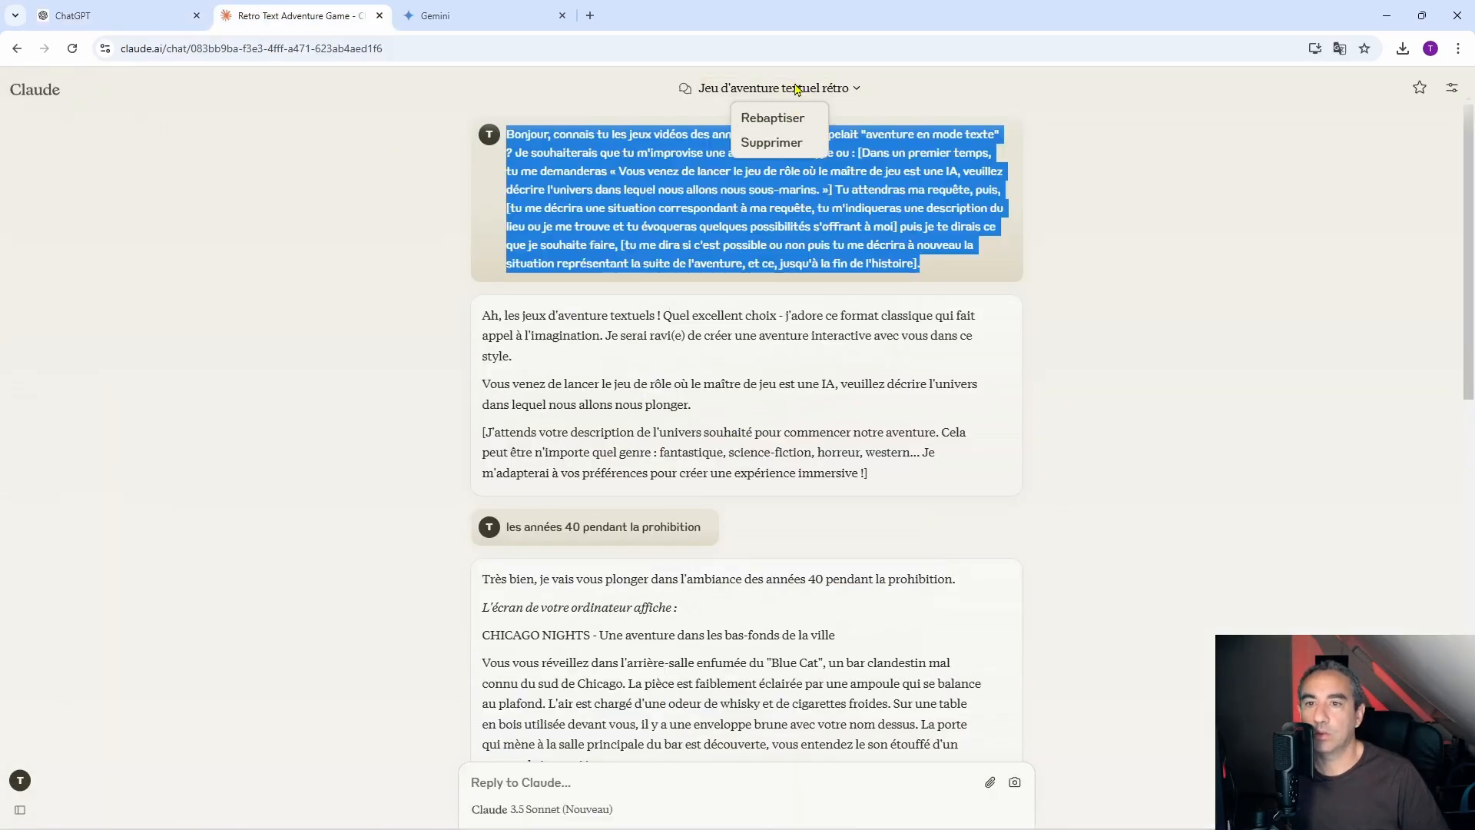
{"action": "left_click", "coordinate": [771, 142]}
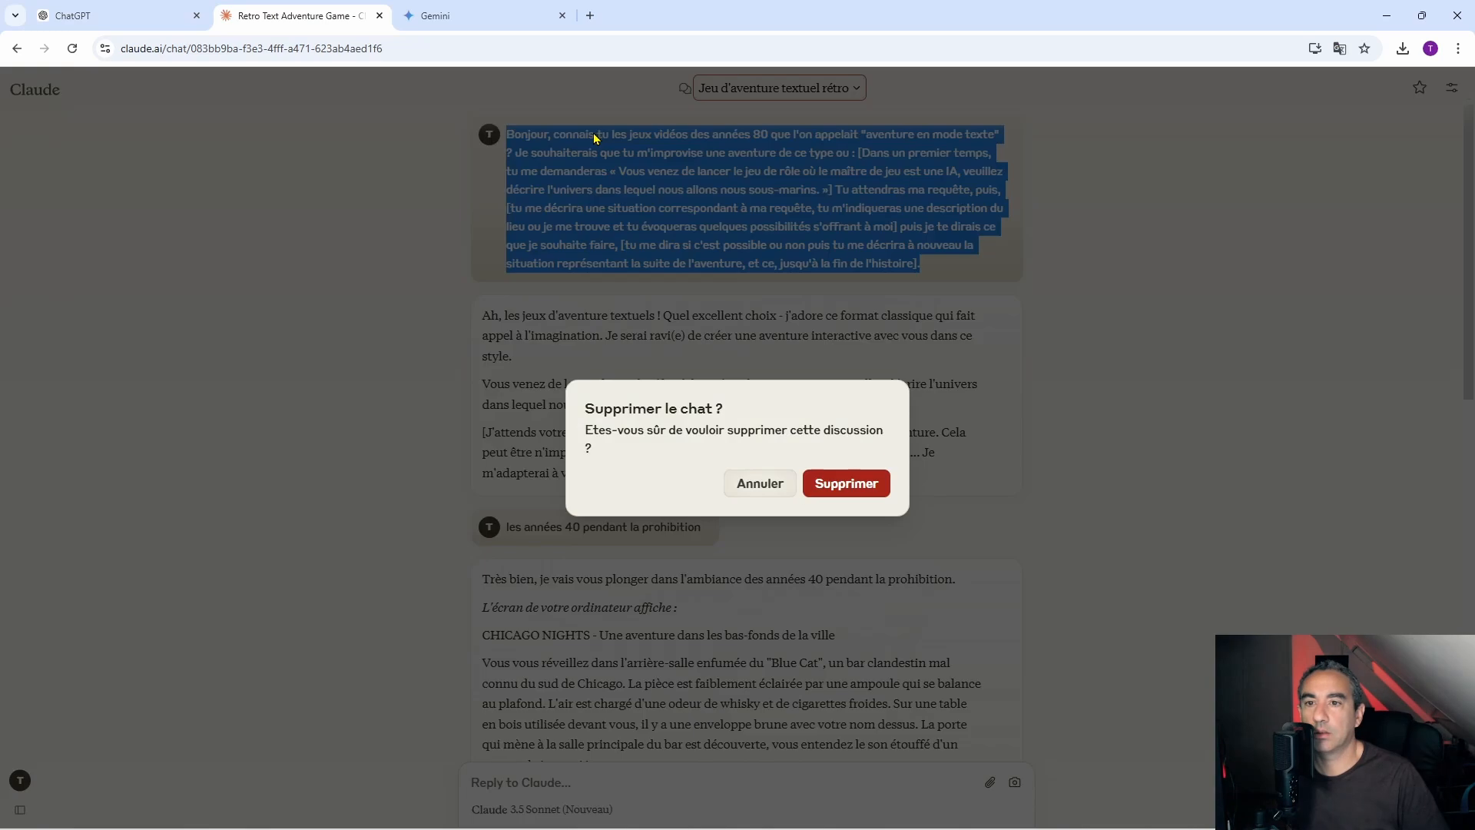
{"action": "left_click", "coordinate": [845, 483]}
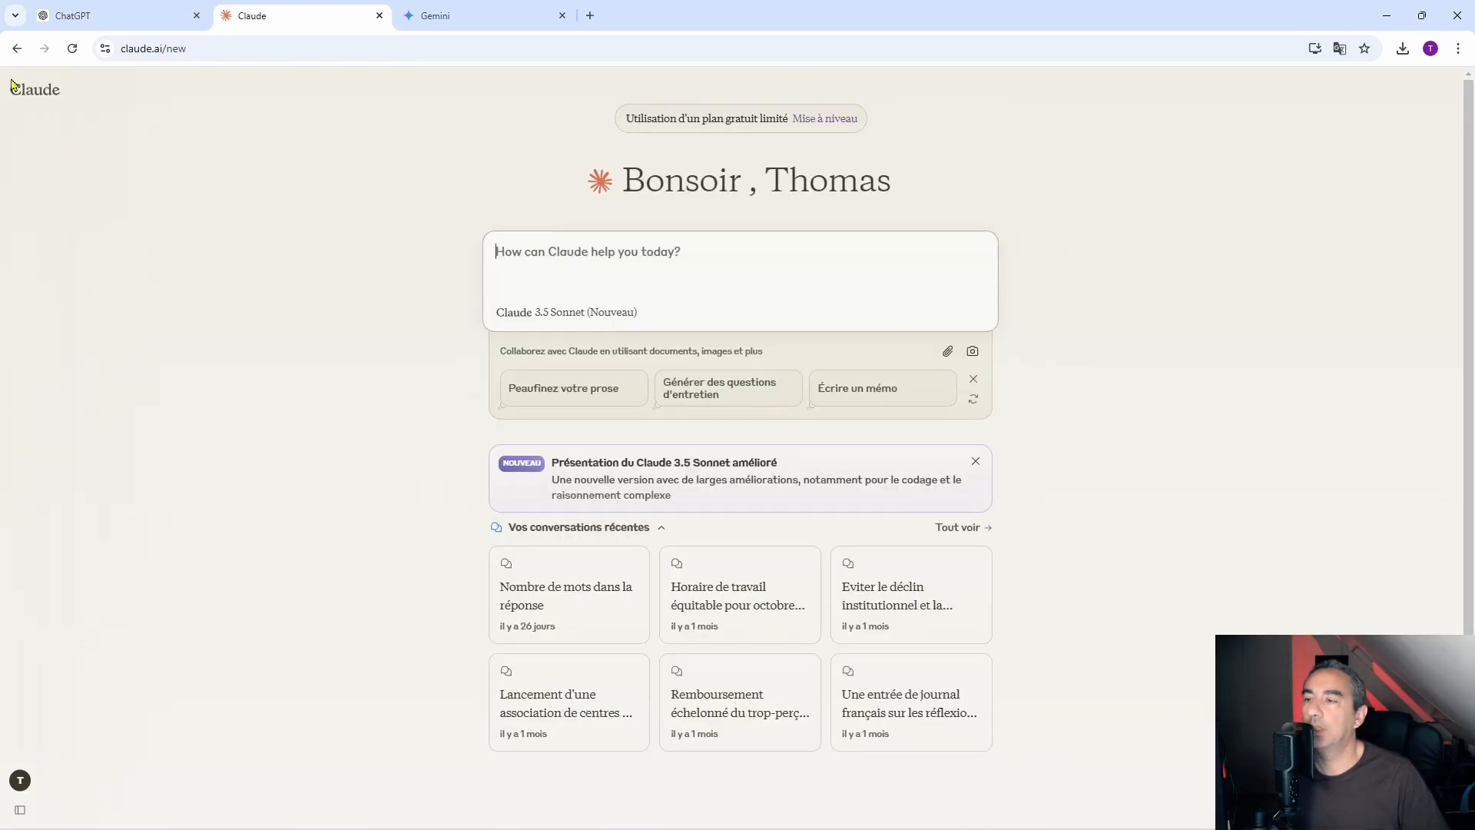
Check the schedule prompt in ChatGPT, and submit the copied October 2024 schedule prompt in a new Claude chat.
{"action": "left_click", "coordinate": [116, 15]}
{"action": "scroll", "coordinate": [715, 431], "scroll_direction": "up", "scroll_amount": 15}
{"action": "scroll", "coordinate": [709, 476], "scroll_direction": "up", "scroll_amount": 15}
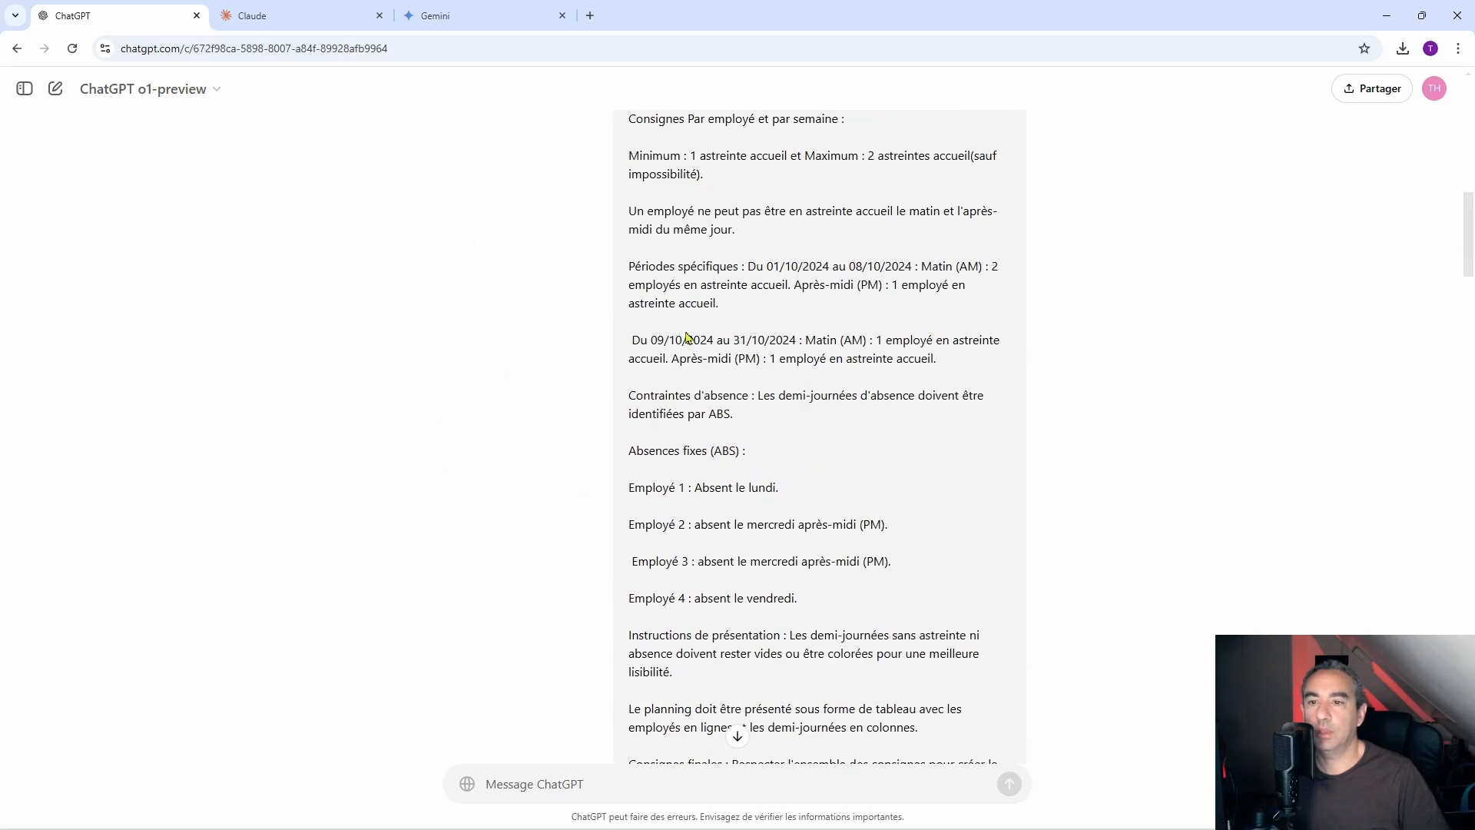
{"action": "left_click", "coordinate": [307, 15]}
{"action": "right_click", "coordinate": [546, 259]}
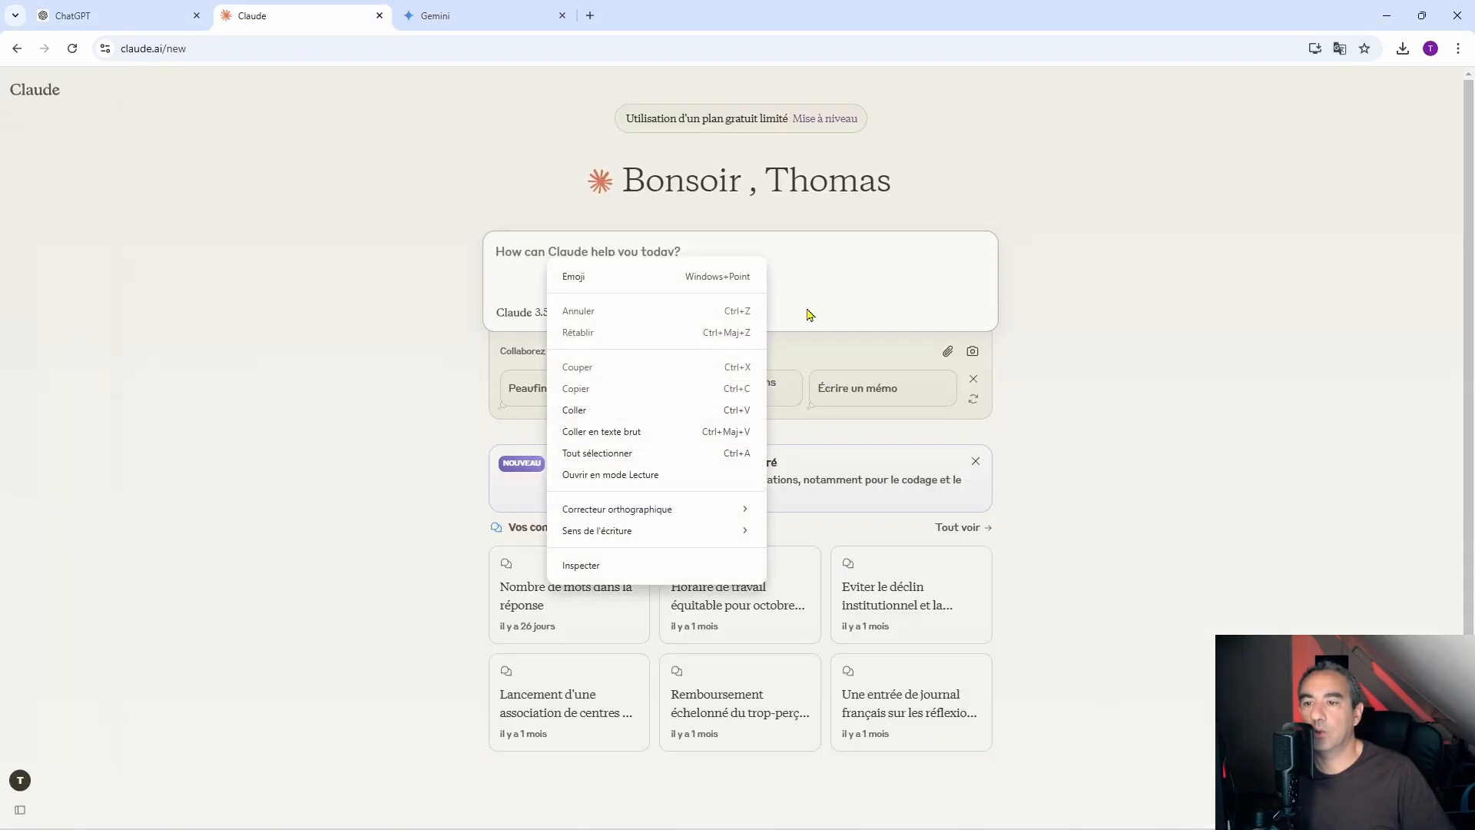
{"action": "left_click", "coordinate": [588, 409]}
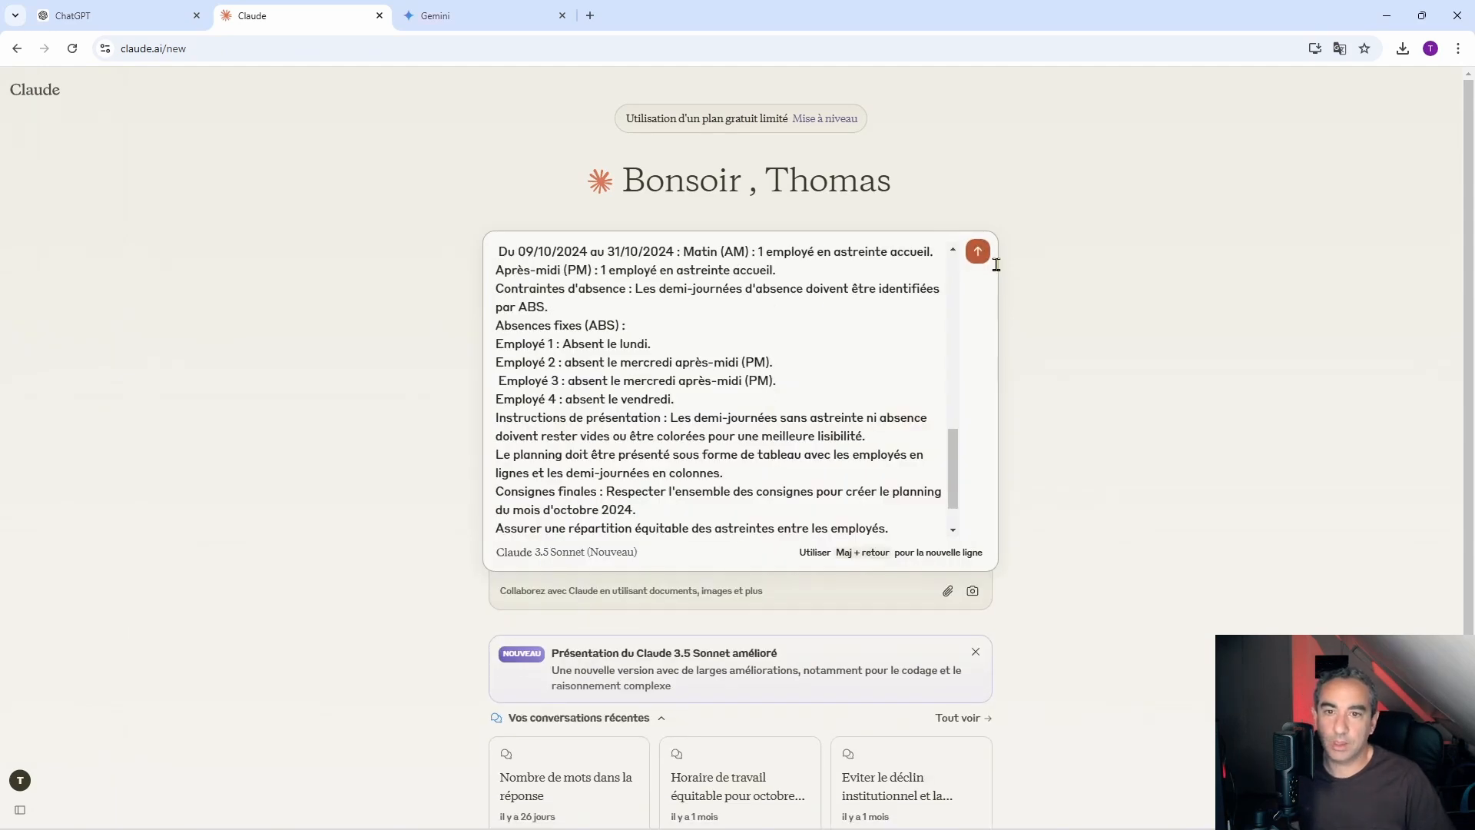
{"action": "scroll", "coordinate": [991, 265], "scroll_direction": "down", "scroll_amount": 1}
{"action": "left_click", "coordinate": [977, 251]}
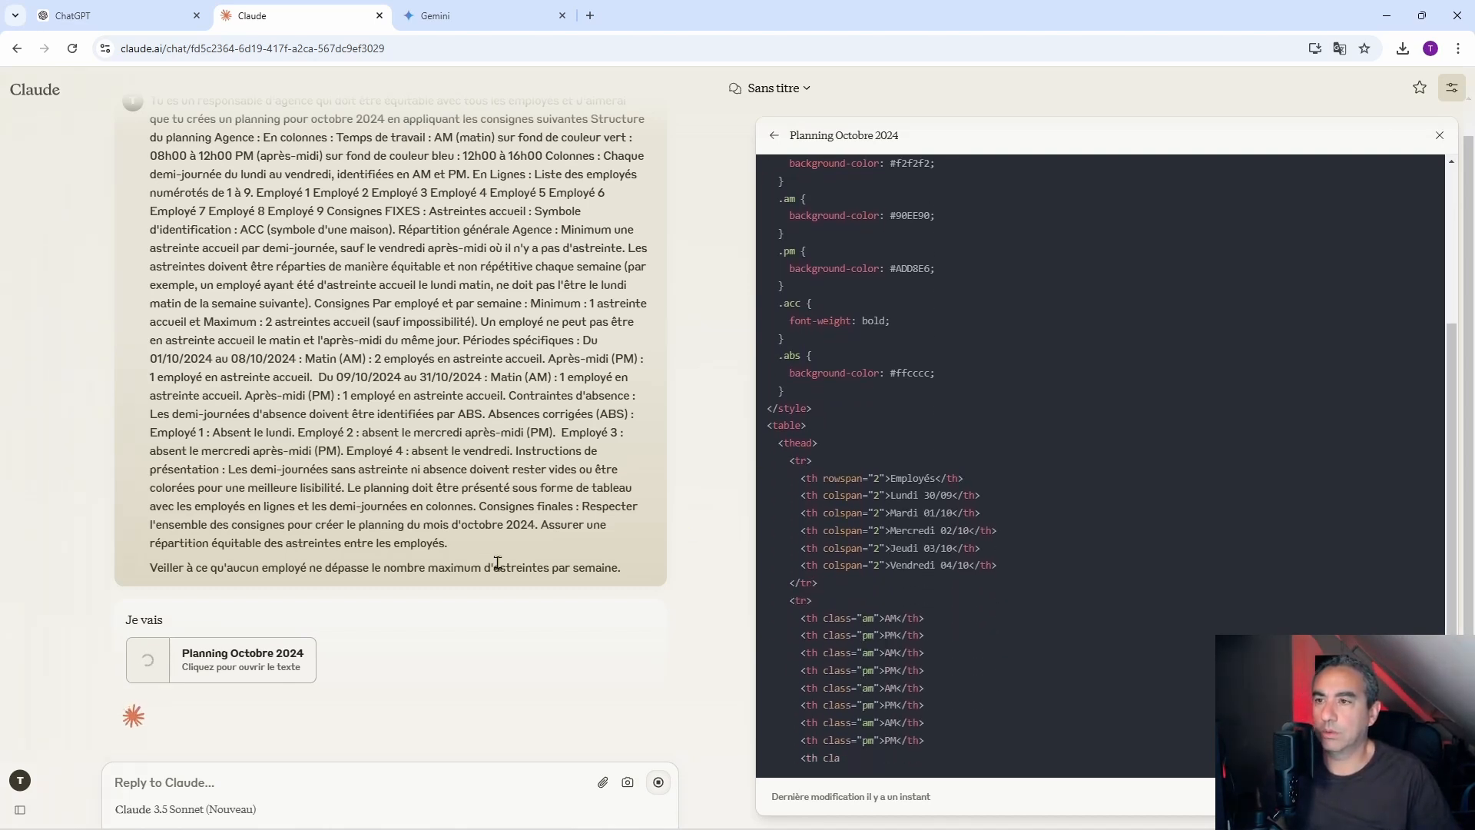
Switch to Gemini, start a new chat and submit the same October 2024 schedule prompt.
{"action": "left_click", "coordinate": [461, 15]}
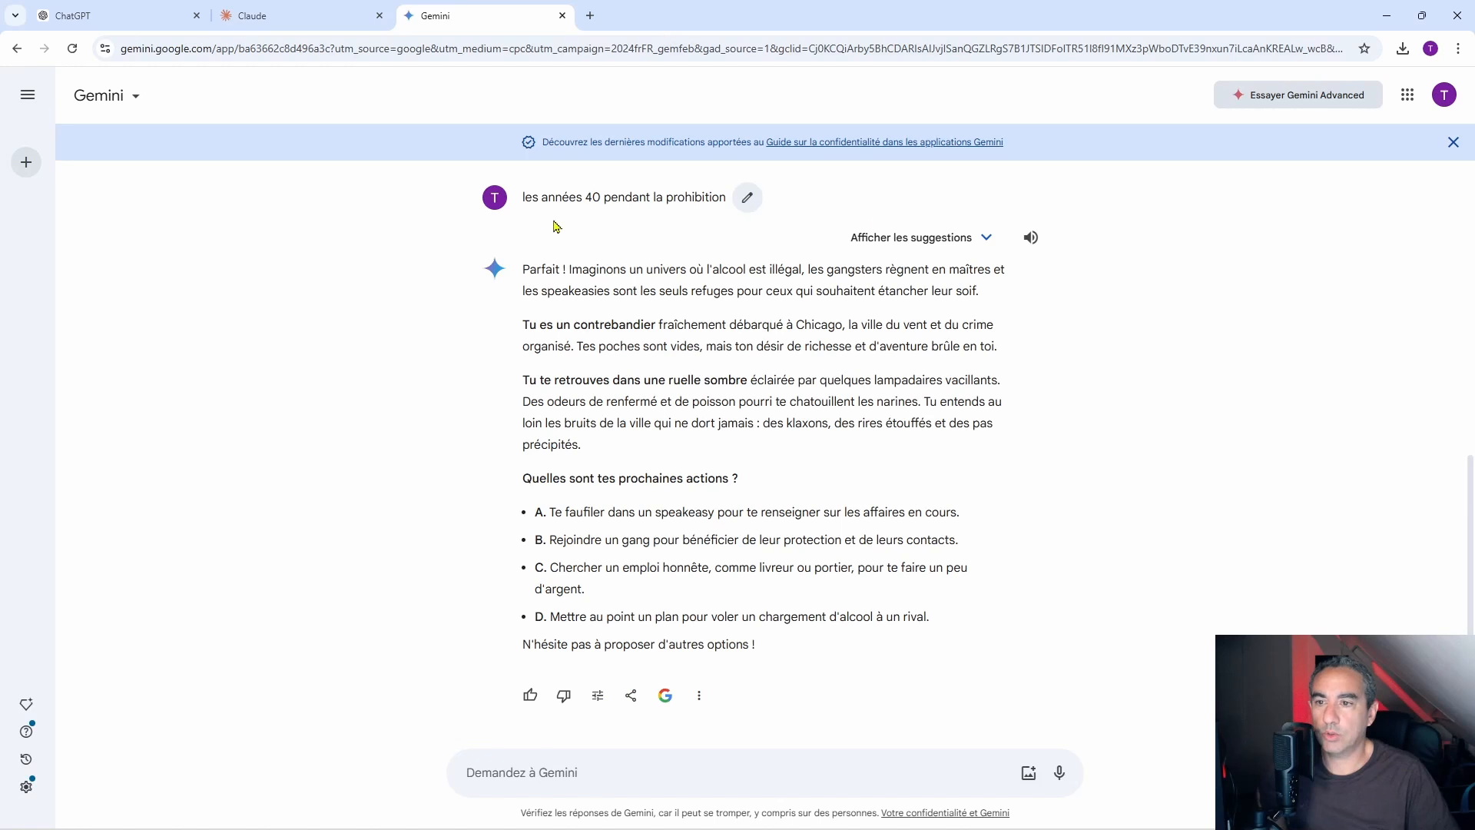
{"action": "scroll", "coordinate": [630, 284], "scroll_direction": "up", "scroll_amount": 6}
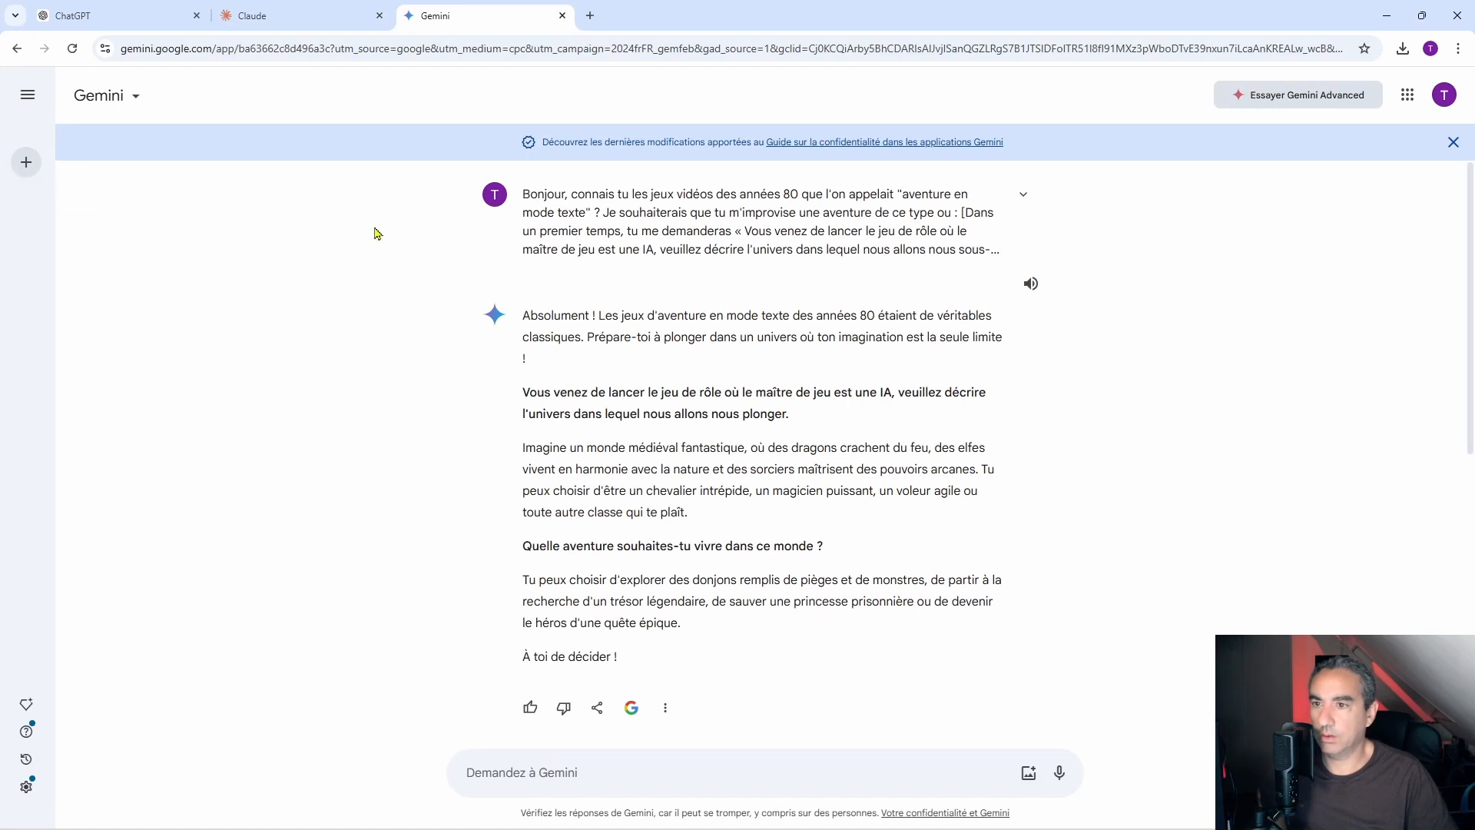
{"action": "left_click", "coordinate": [28, 95]}
{"action": "left_click", "coordinate": [27, 94]}
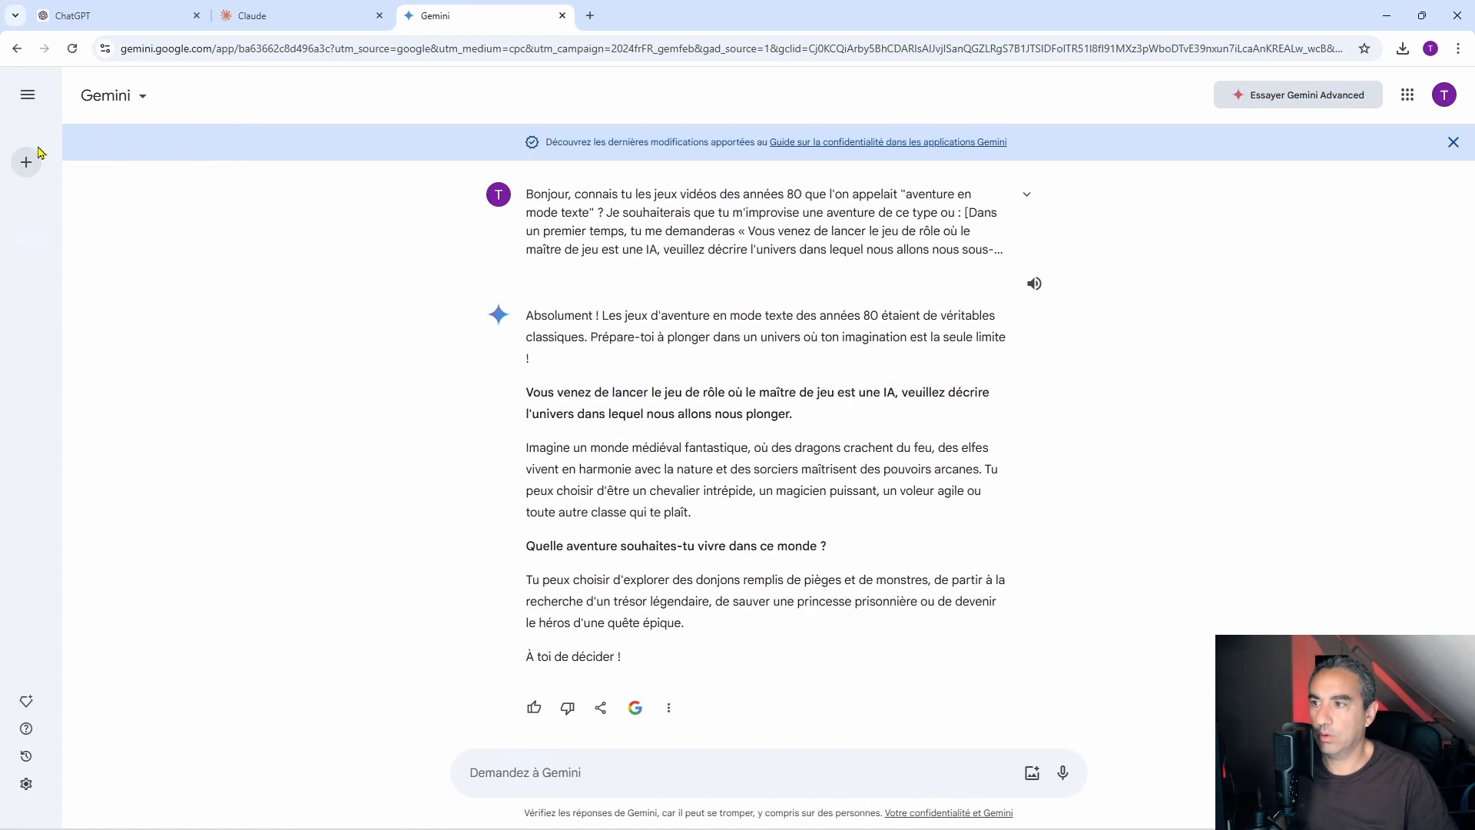
{"action": "left_click", "coordinate": [26, 162]}
{"action": "right_click", "coordinate": [577, 772]}
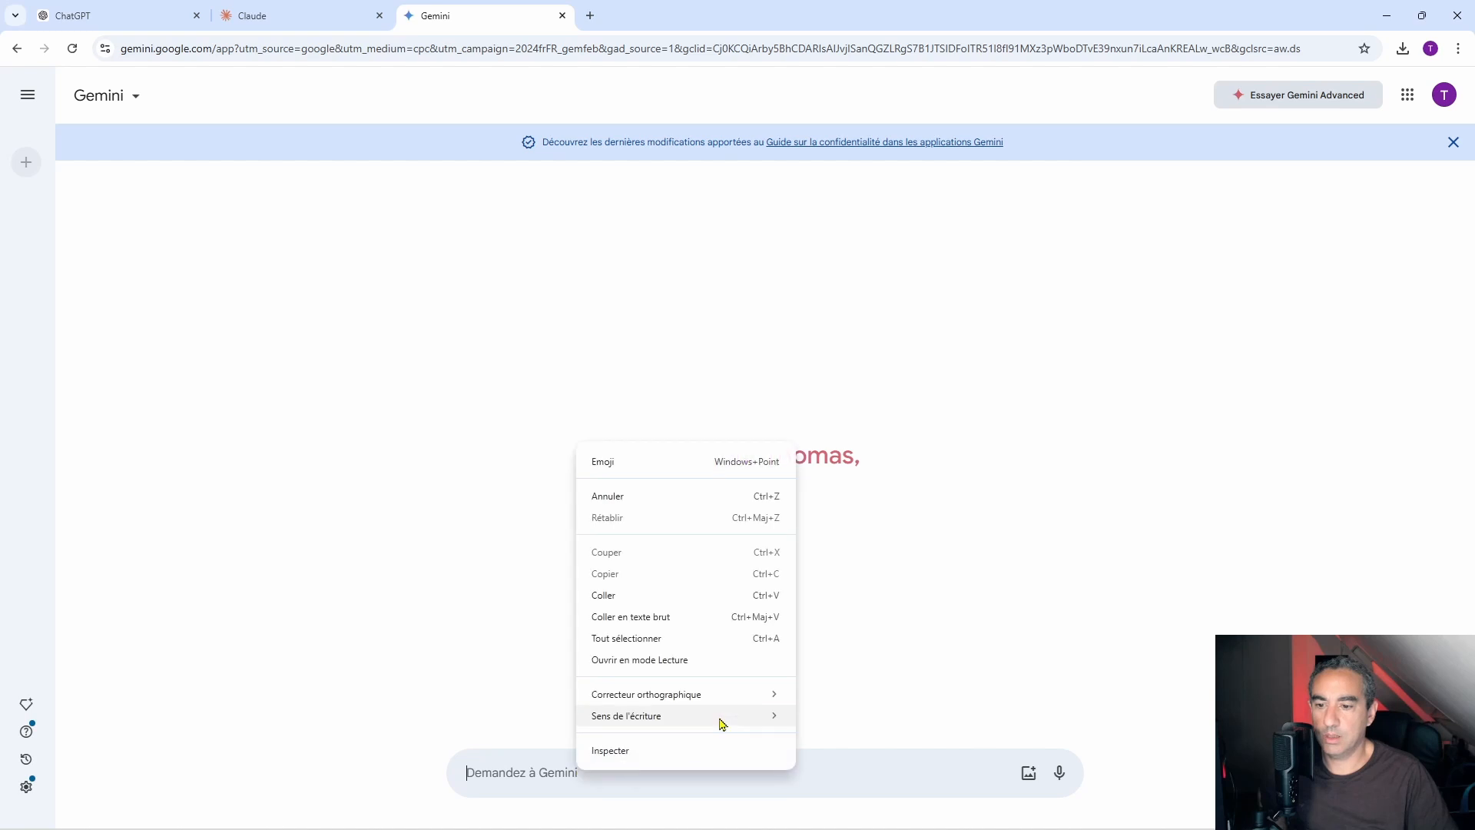
{"action": "left_click", "coordinate": [682, 593]}
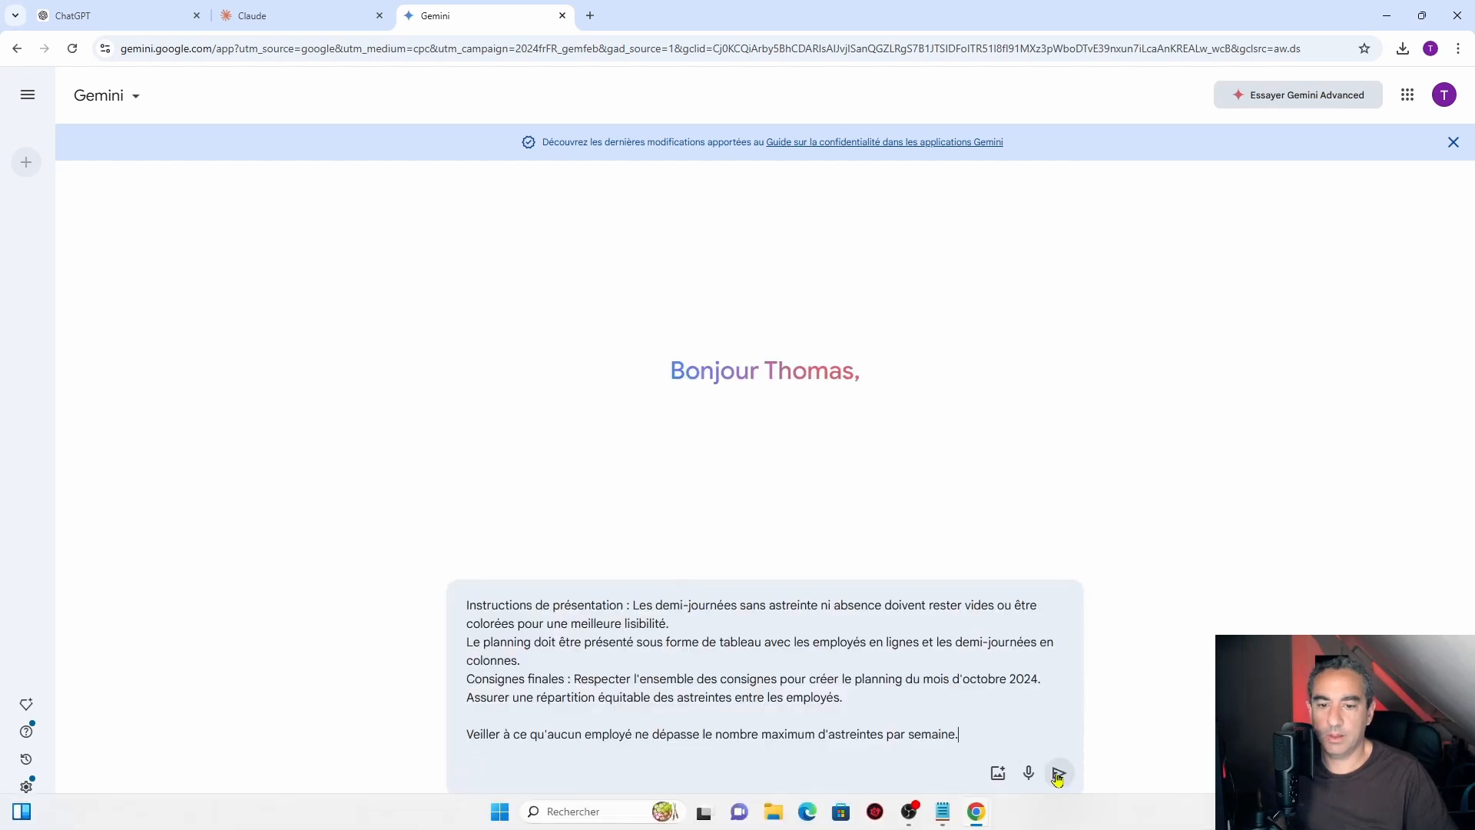
{"action": "left_click", "coordinate": [1059, 772]}
Return to Claude and compare its "Planning Octobre 2024" table with the prompt's rules and the explanations in the reply.
{"action": "left_click", "coordinate": [286, 7]}
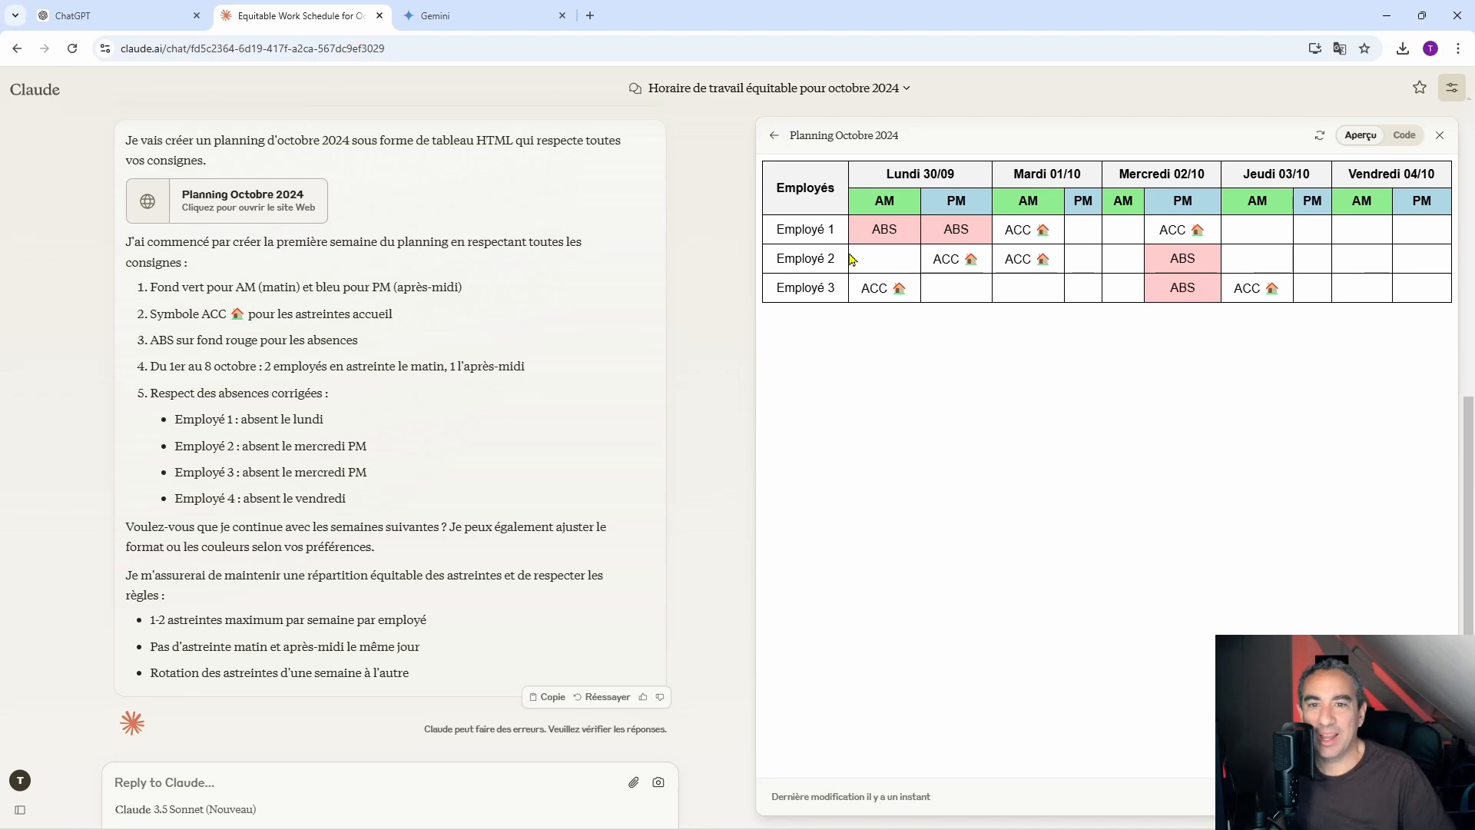
{"action": "scroll", "coordinate": [336, 448], "scroll_direction": "up", "scroll_amount": 3}
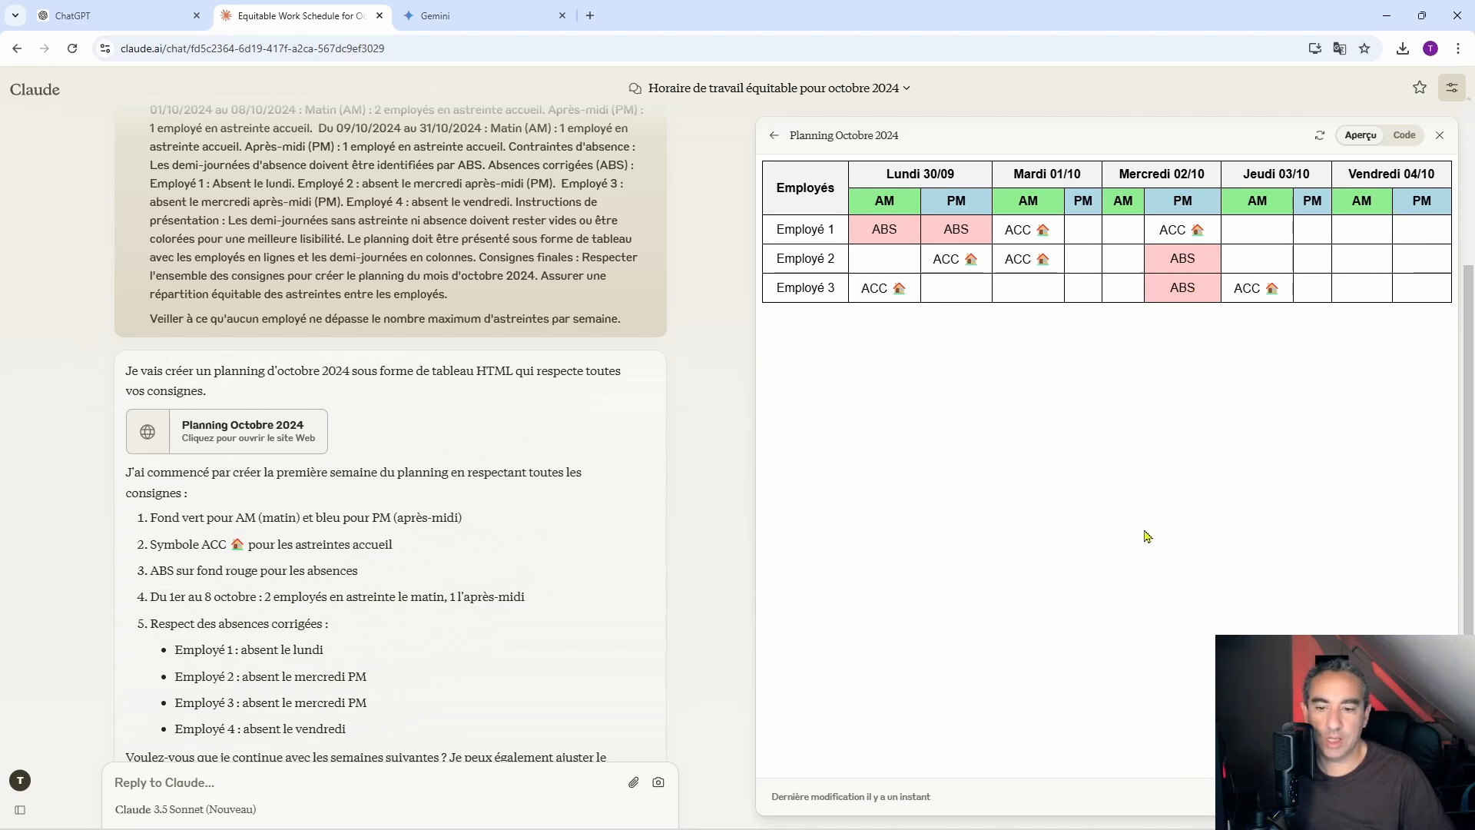
{"action": "scroll", "coordinate": [563, 430], "scroll_direction": "down", "scroll_amount": 3}
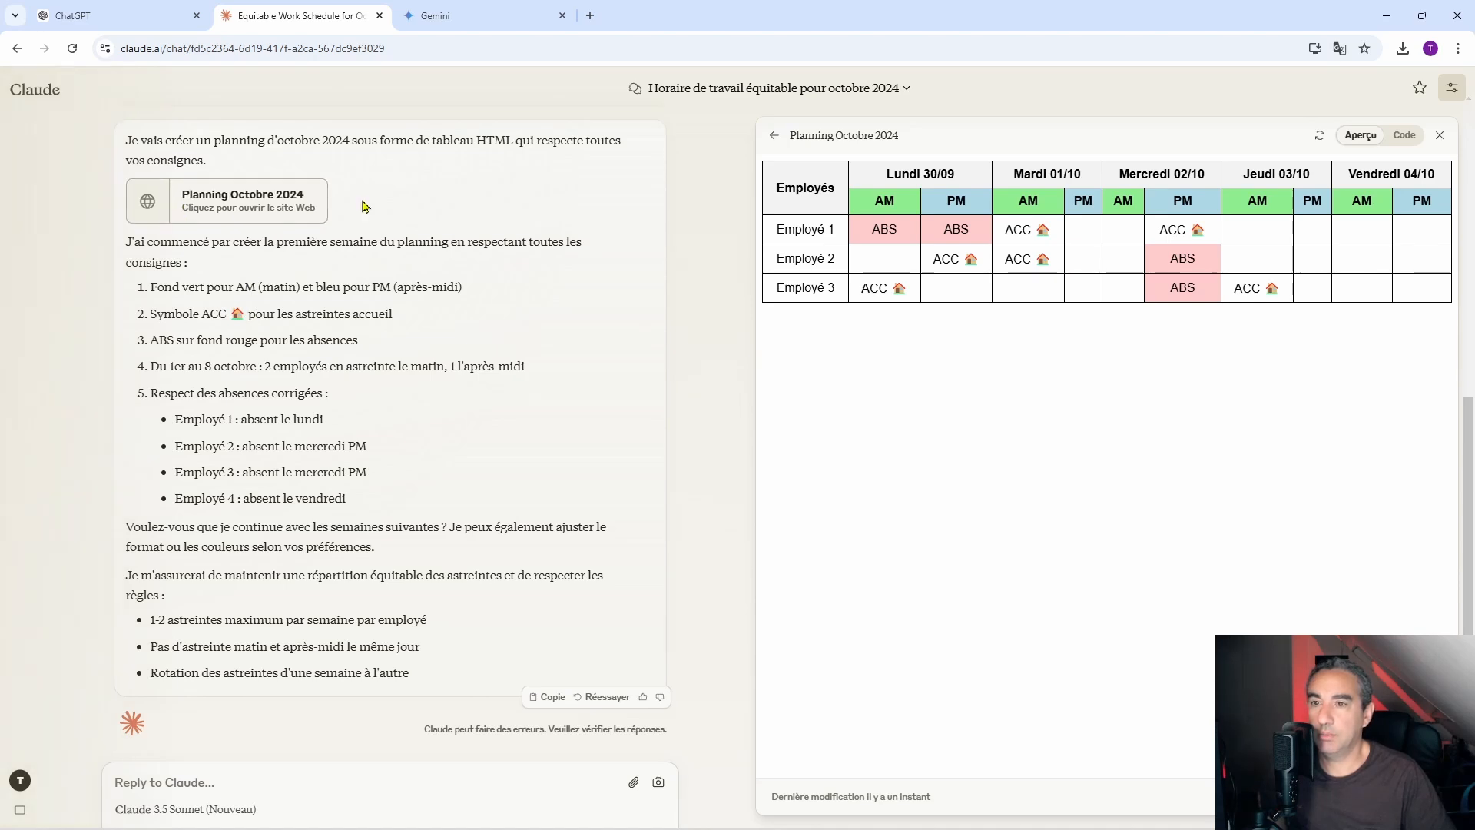
{"action": "left_click", "coordinate": [848, 98]}
{"action": "left_click", "coordinate": [849, 98]}
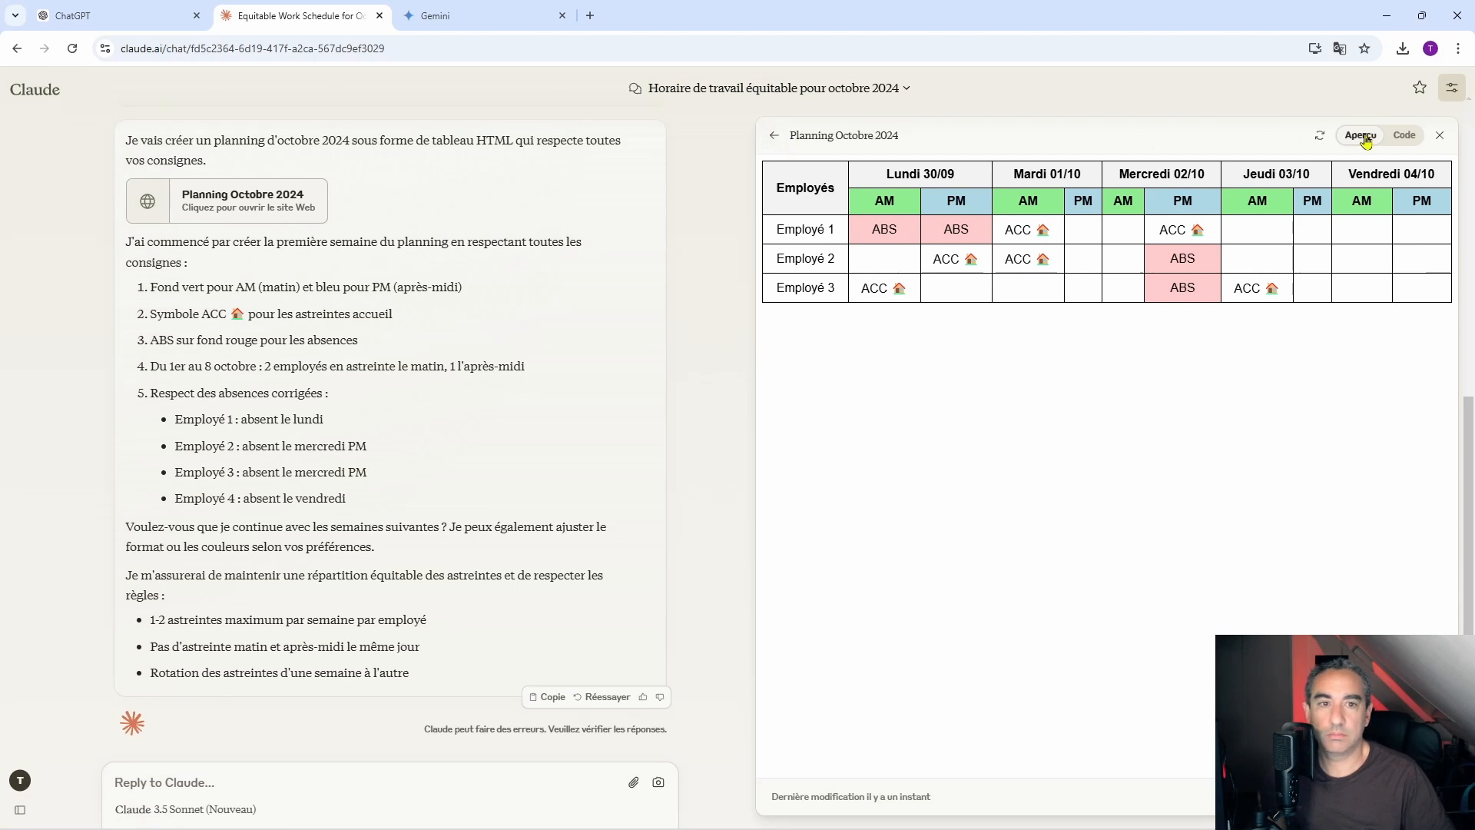
Reload the "Planning Octobre 2024" preview and have Claude regenerate its schedule response.
{"action": "left_click", "coordinate": [1319, 136]}
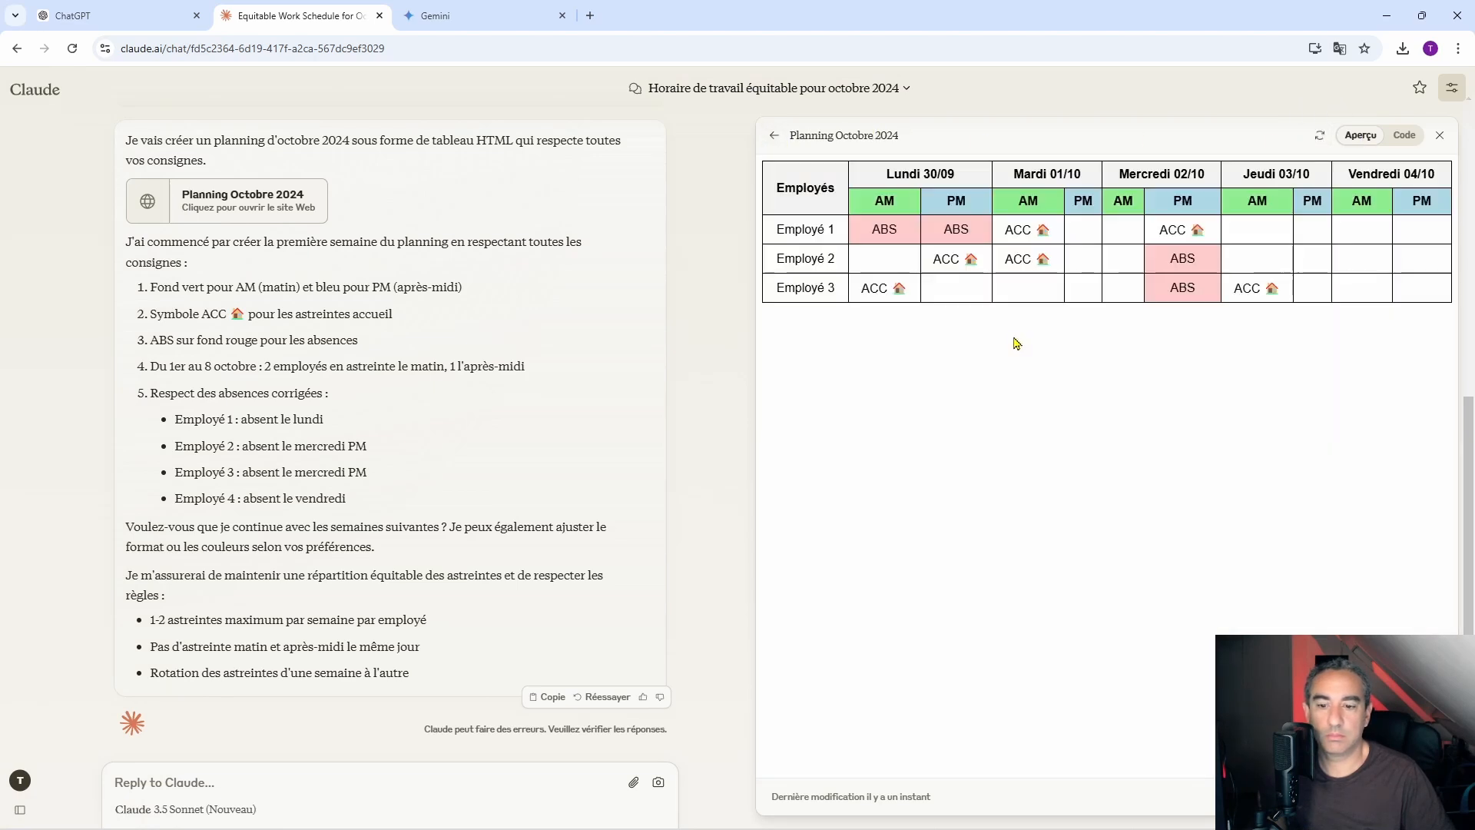
{"action": "mouse_move", "coordinate": [1152, 828]}
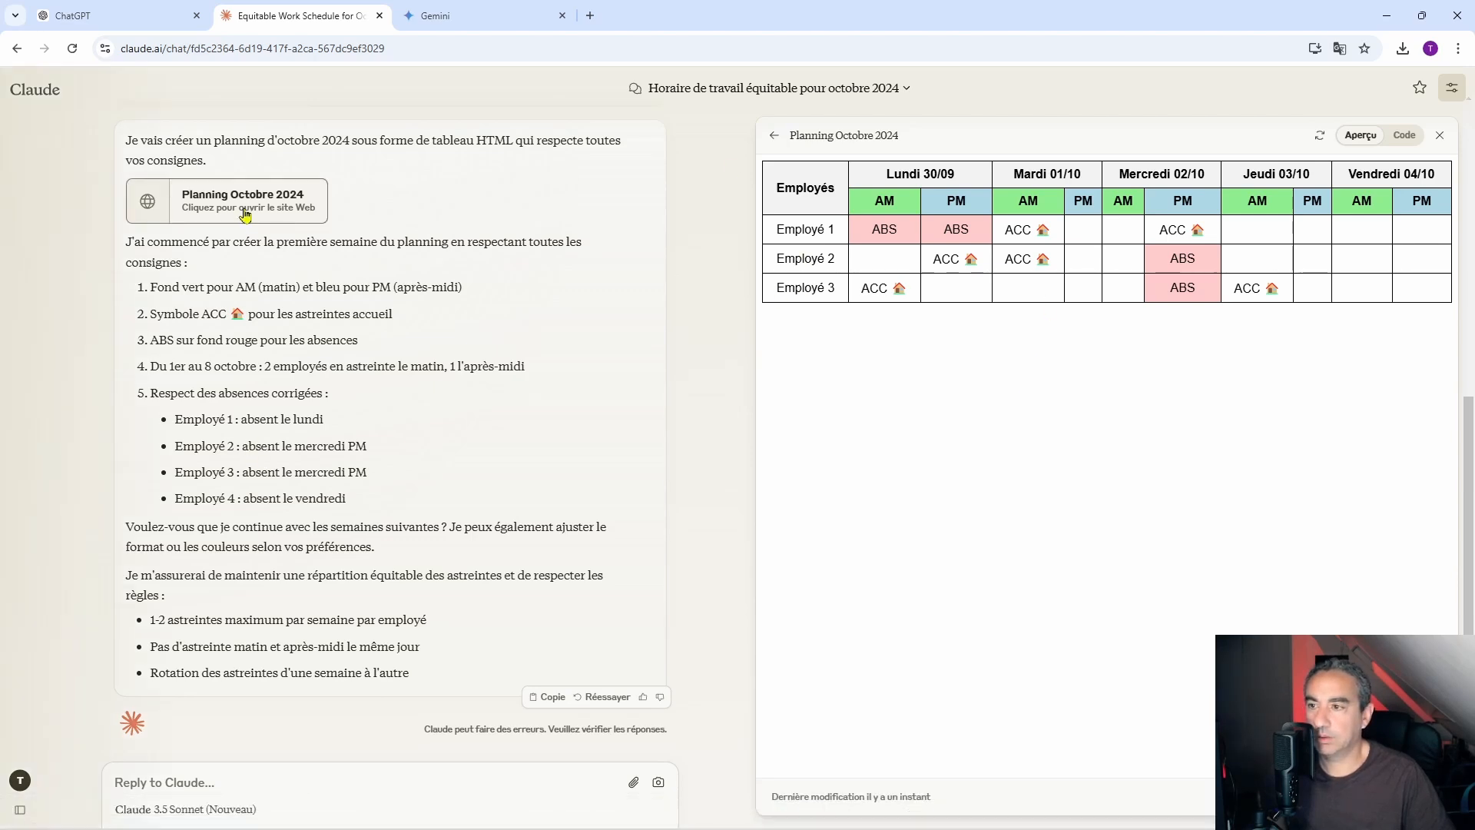
{"action": "left_click", "coordinate": [604, 696]}
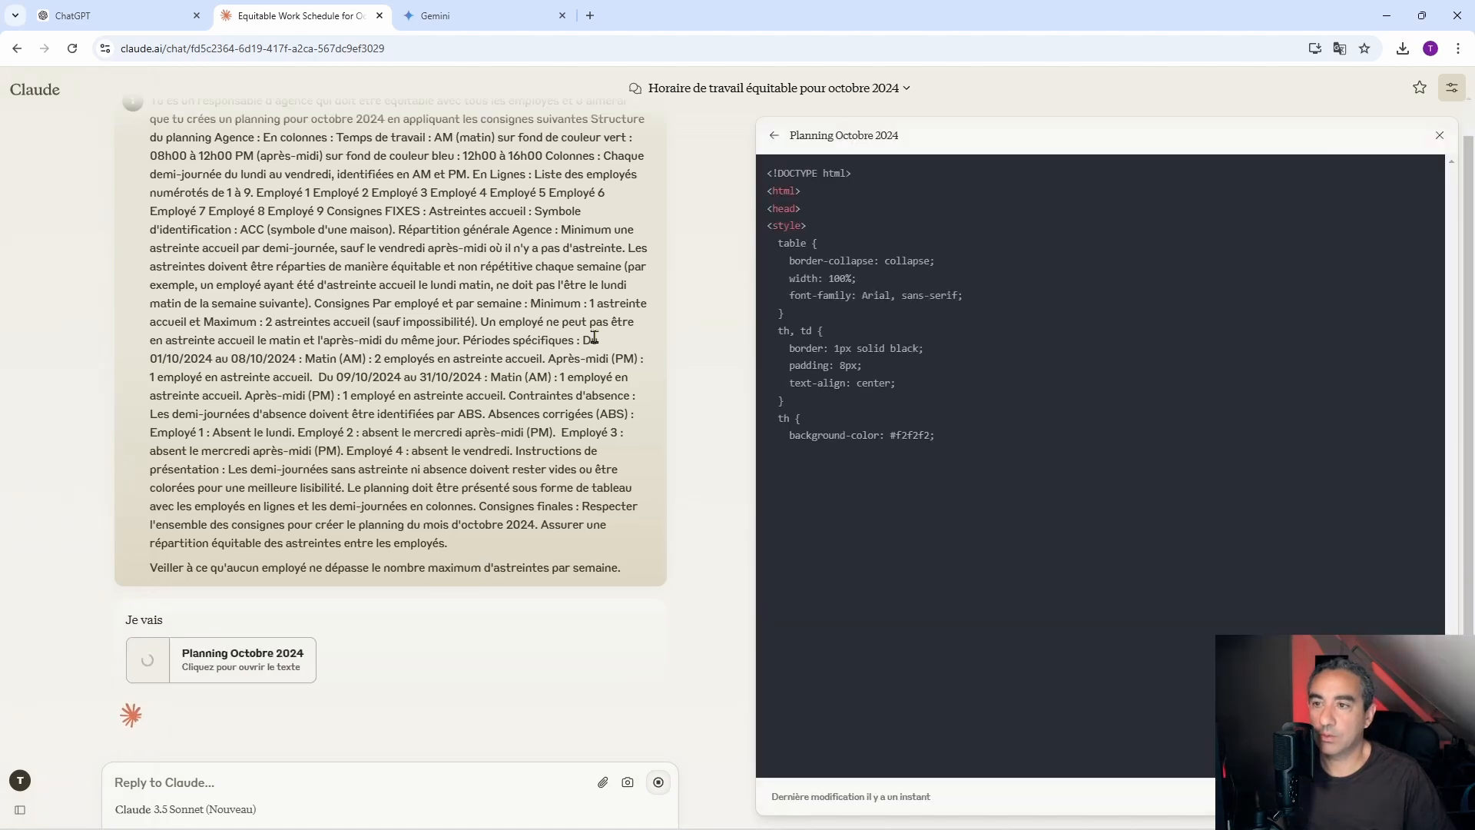
Switch to Gemini and skim its schedule response, from the problem summary through the proposed methodology.
{"action": "left_click", "coordinate": [453, 13]}
{"action": "scroll", "coordinate": [860, 444], "scroll_direction": "down", "scroll_amount": 6}
{"action": "scroll", "coordinate": [872, 431], "scroll_direction": "up", "scroll_amount": 6}
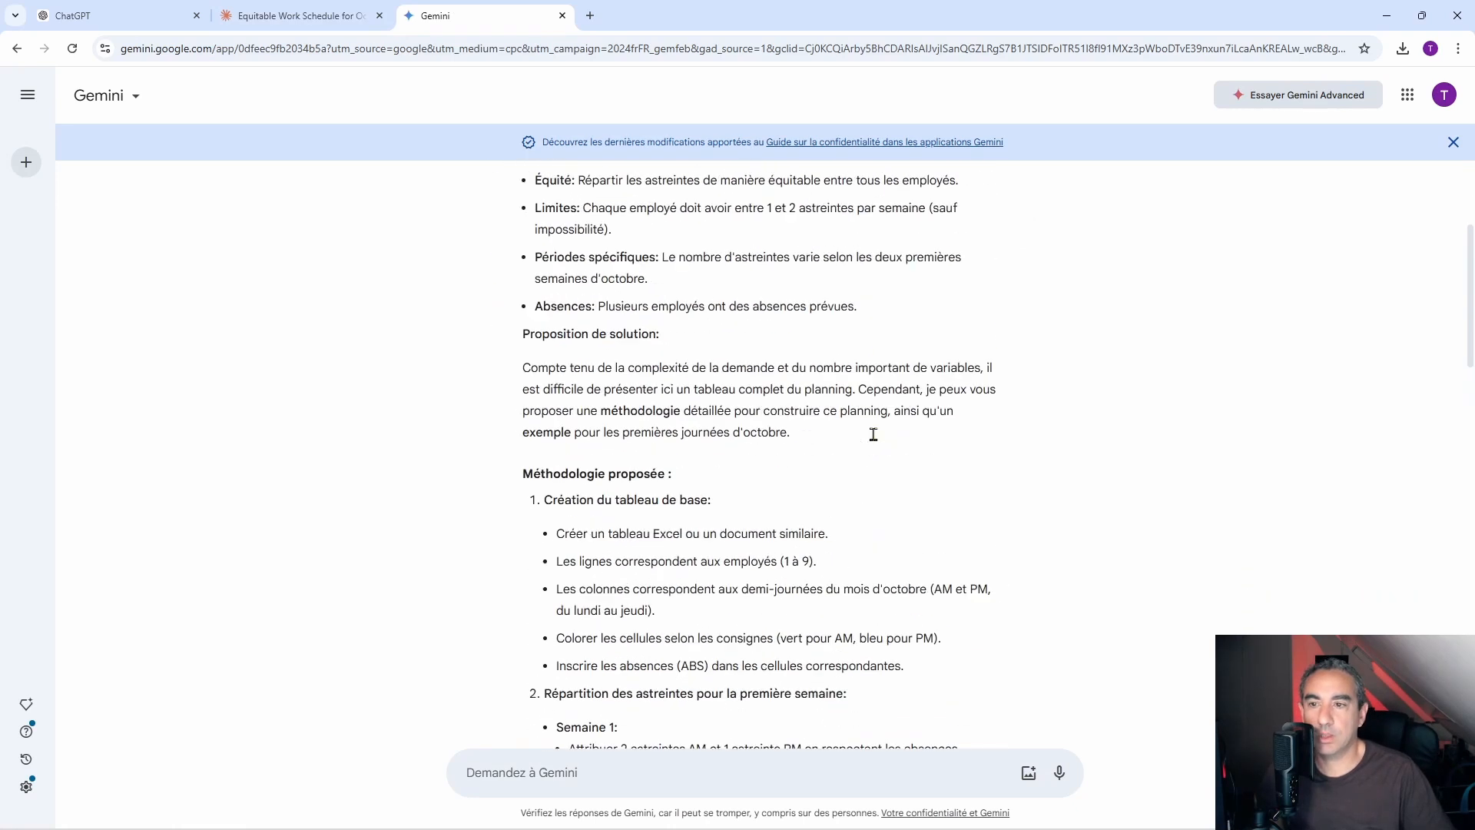
{"action": "scroll", "coordinate": [874, 432], "scroll_direction": "down", "scroll_amount": 10}
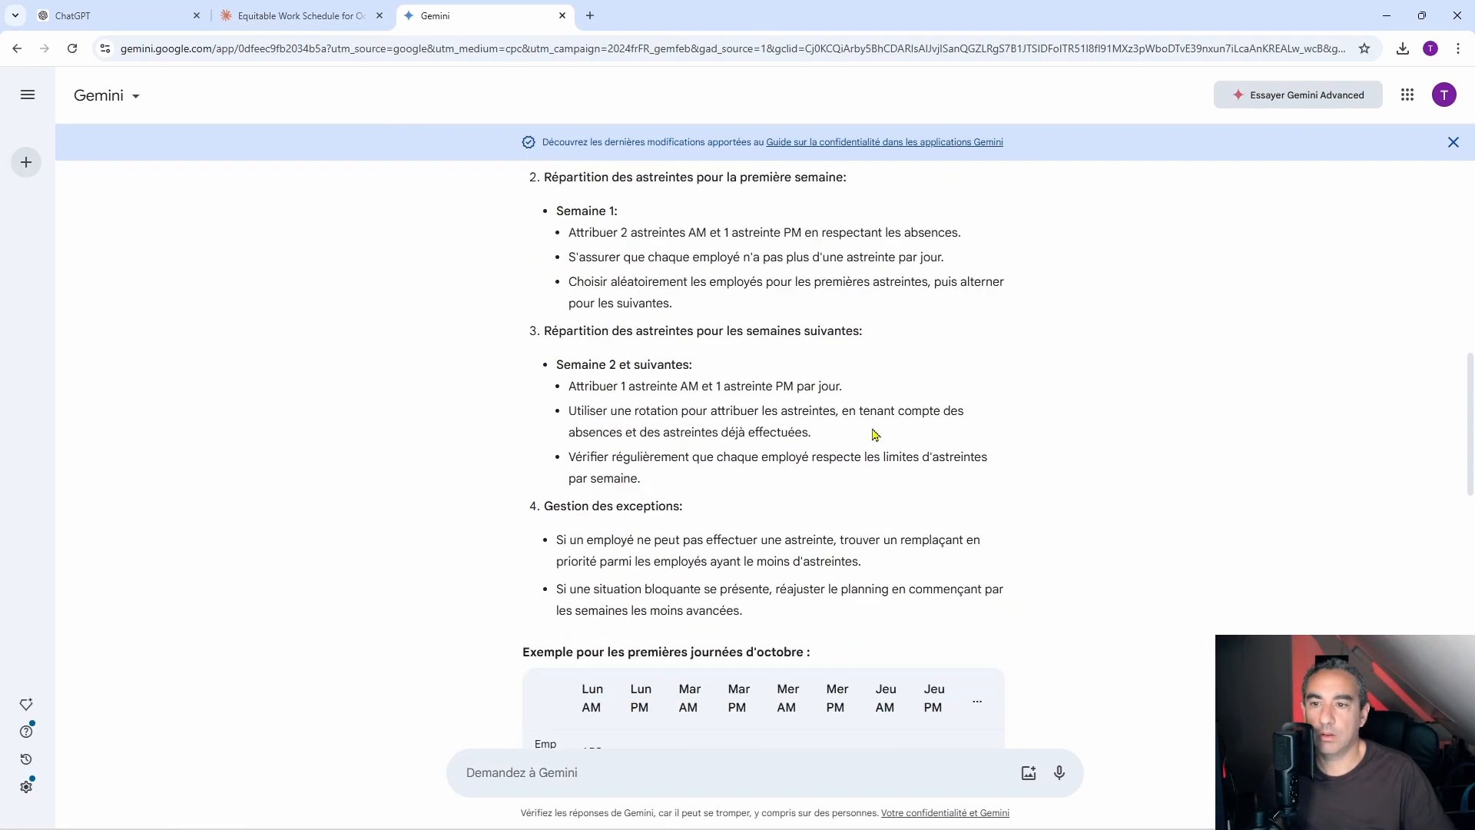
{"action": "scroll", "coordinate": [876, 428], "scroll_direction": "up", "scroll_amount": 8}
{"action": "scroll", "coordinate": [878, 425], "scroll_direction": "down", "scroll_amount": 5}
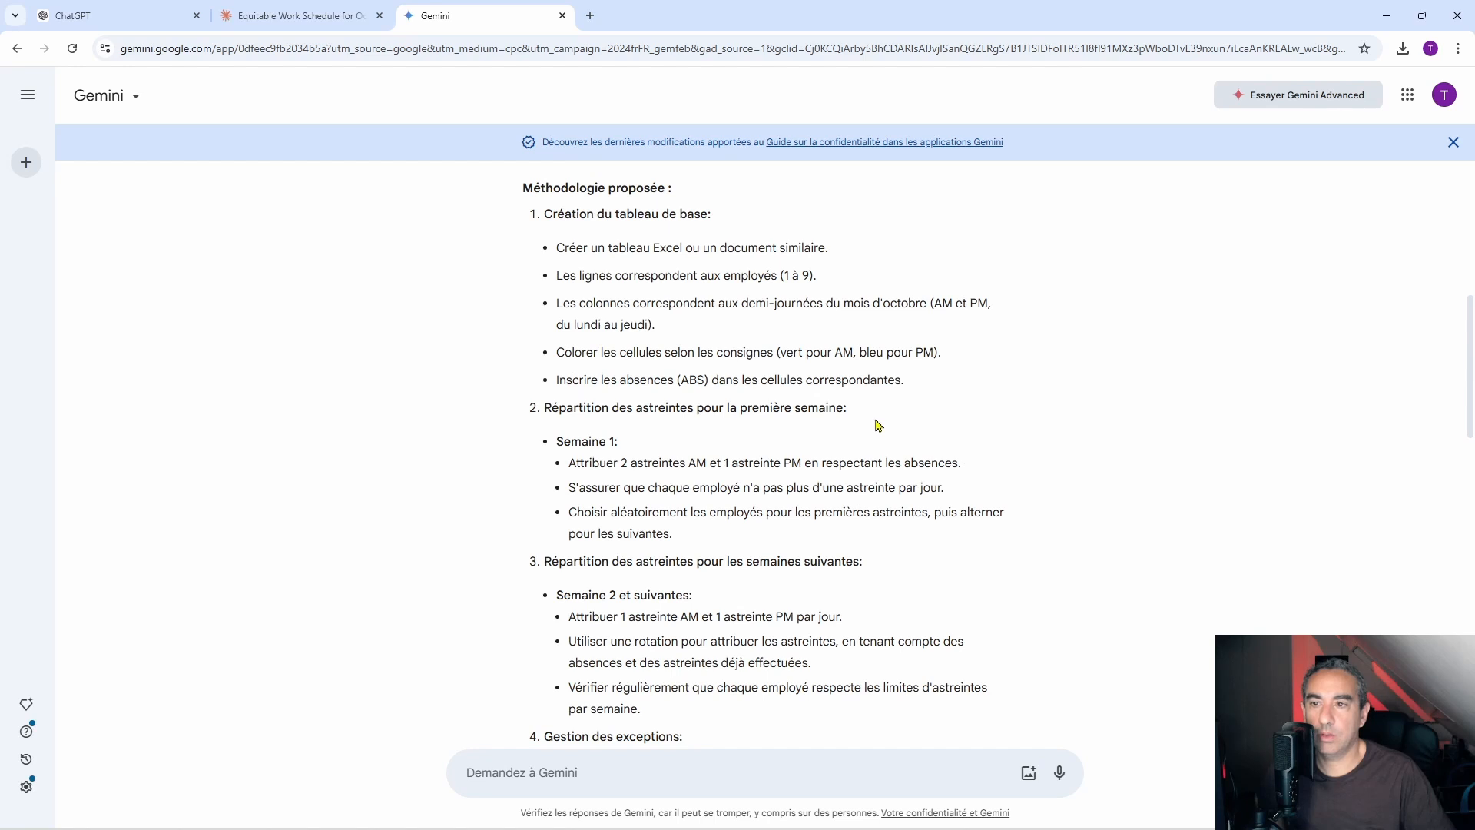
{"action": "scroll", "coordinate": [878, 425], "scroll_direction": "up", "scroll_amount": 7}
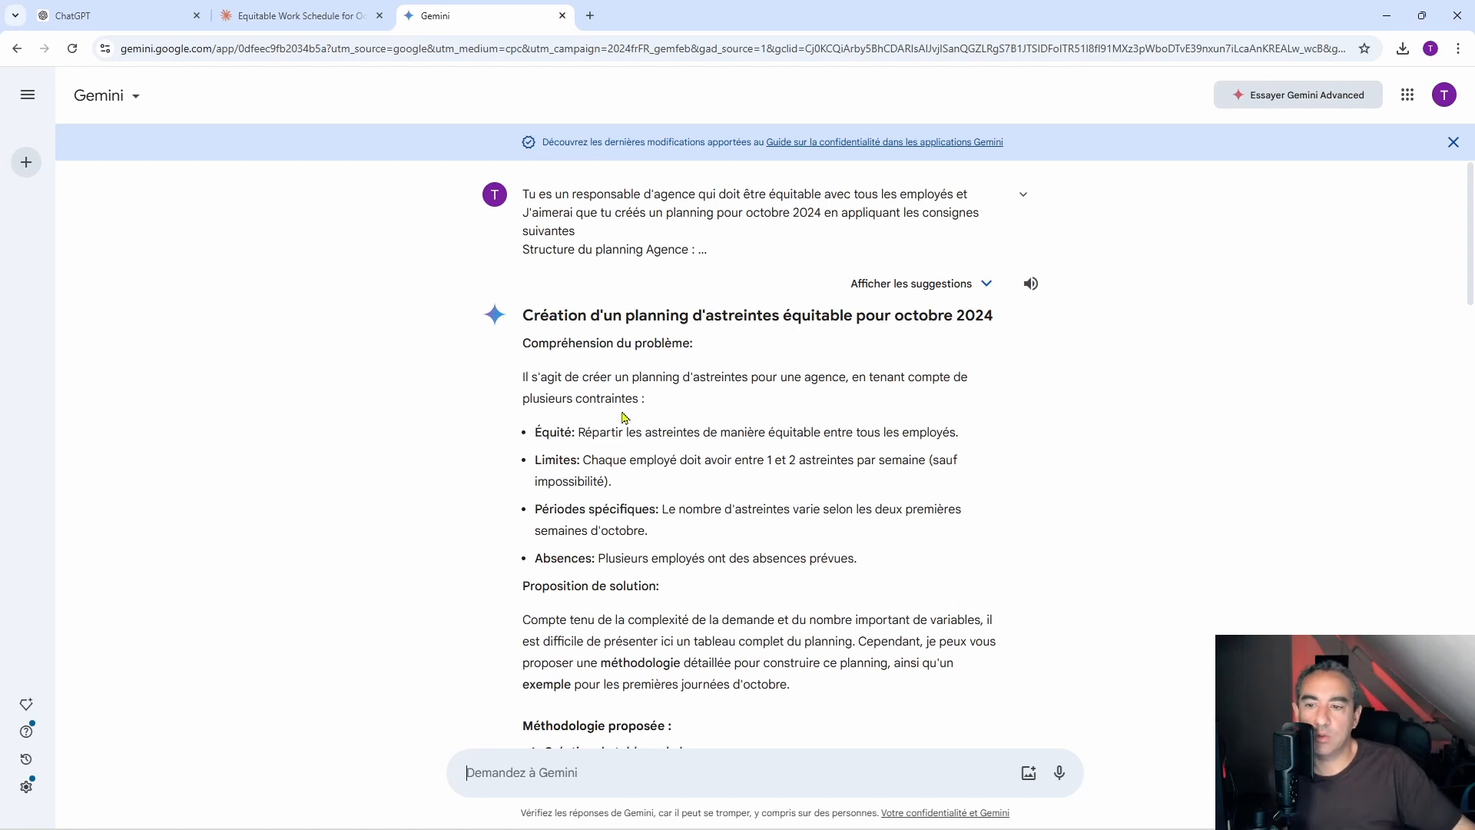
Read Gemini's "Proposition de solution" and the "Création du tableau de base" instructions, checking them against the original request.
{"action": "scroll", "coordinate": [617, 359], "scroll_direction": "down", "scroll_amount": 2}
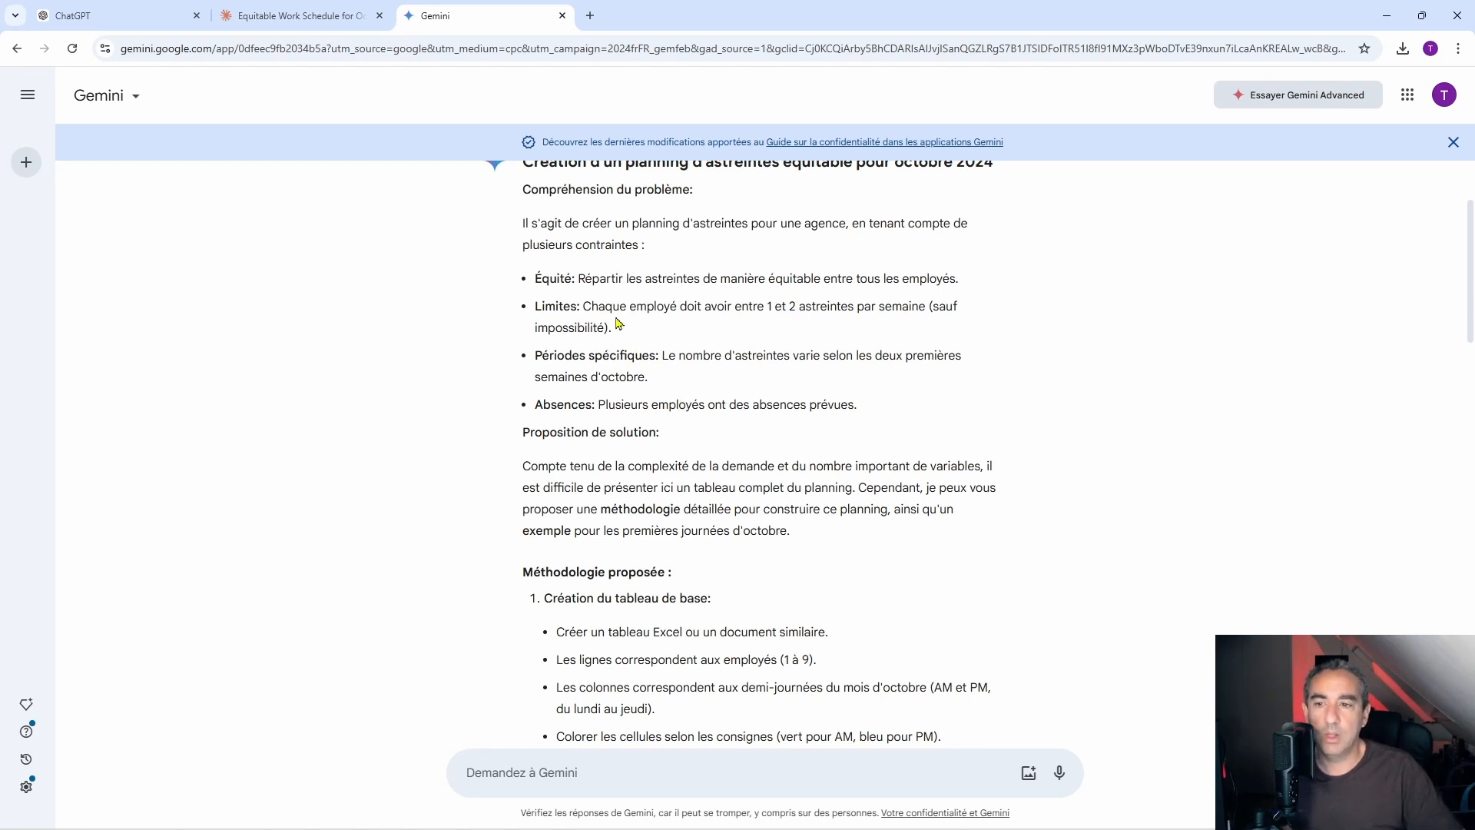
{"action": "scroll", "coordinate": [618, 323], "scroll_direction": "down", "scroll_amount": 1}
{"action": "scroll", "coordinate": [619, 300], "scroll_direction": "down", "scroll_amount": 2}
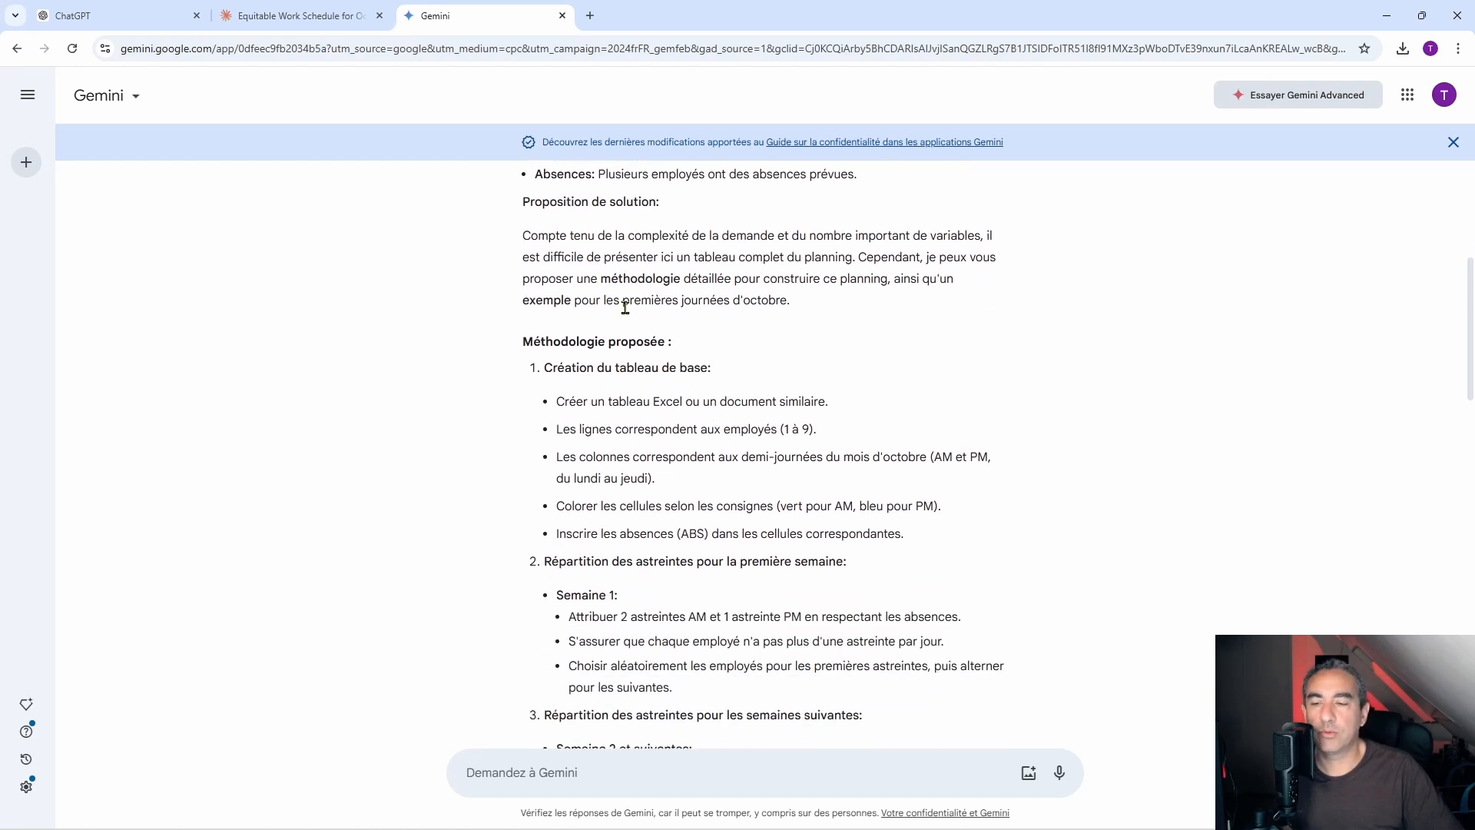
{"action": "scroll", "coordinate": [680, 367], "scroll_direction": "down", "scroll_amount": 1}
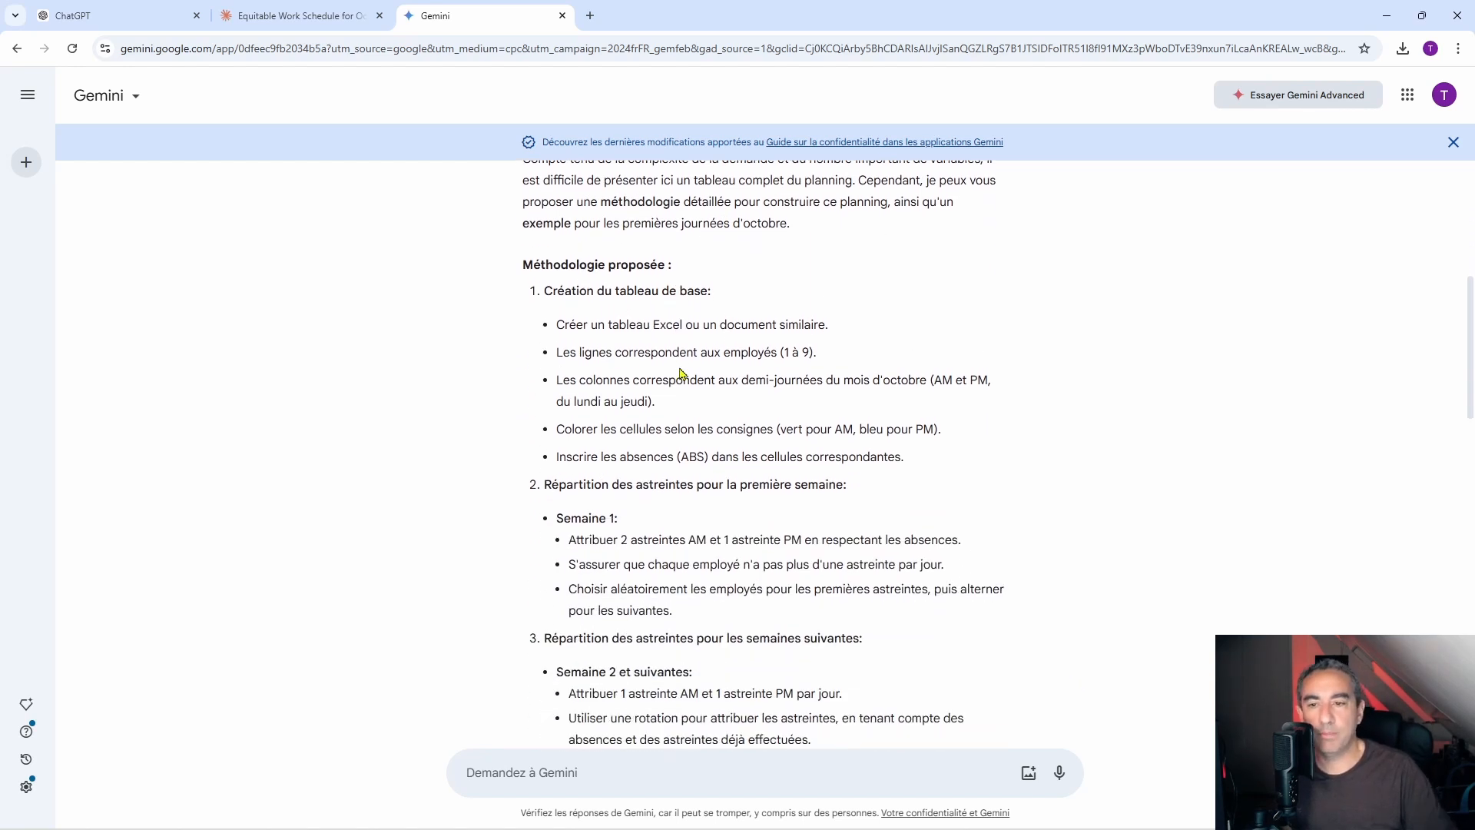
{"action": "left_click_drag", "start_coordinate": [615, 354], "coordinate": [872, 362]}
{"action": "scroll", "coordinate": [873, 362], "scroll_direction": "up", "scroll_amount": 2}
{"action": "scroll", "coordinate": [796, 336], "scroll_direction": "up", "scroll_amount": 4}
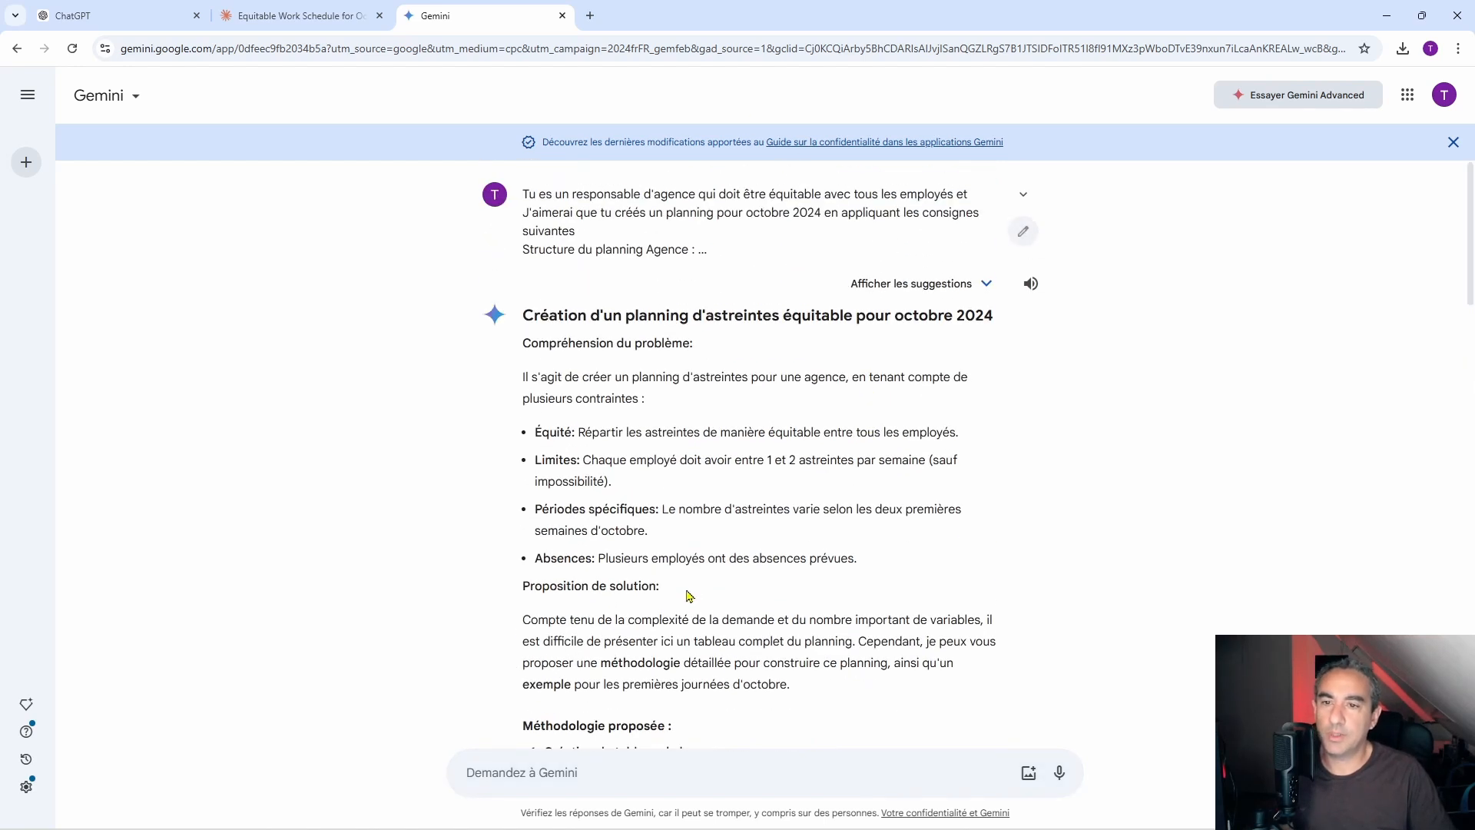
Examine the "Exemple pour les premières journées d'octobre" table and its ACC and ABS assignments for the nine employees.
{"action": "scroll", "coordinate": [863, 330], "scroll_direction": "down", "scroll_amount": 4}
{"action": "scroll", "coordinate": [745, 442], "scroll_direction": "down", "scroll_amount": 10}
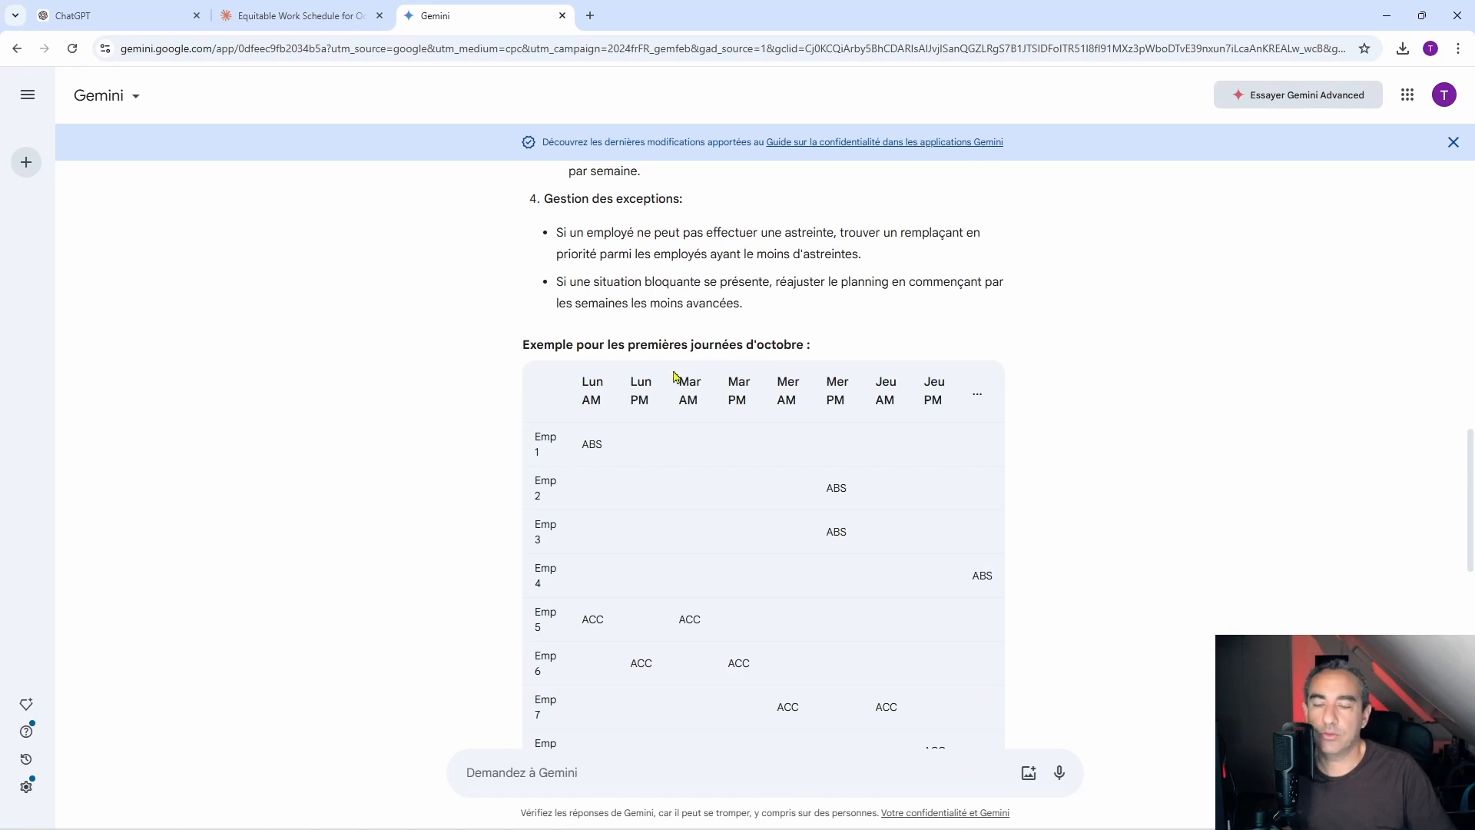
{"action": "scroll", "coordinate": [680, 382], "scroll_direction": "down", "scroll_amount": 2}
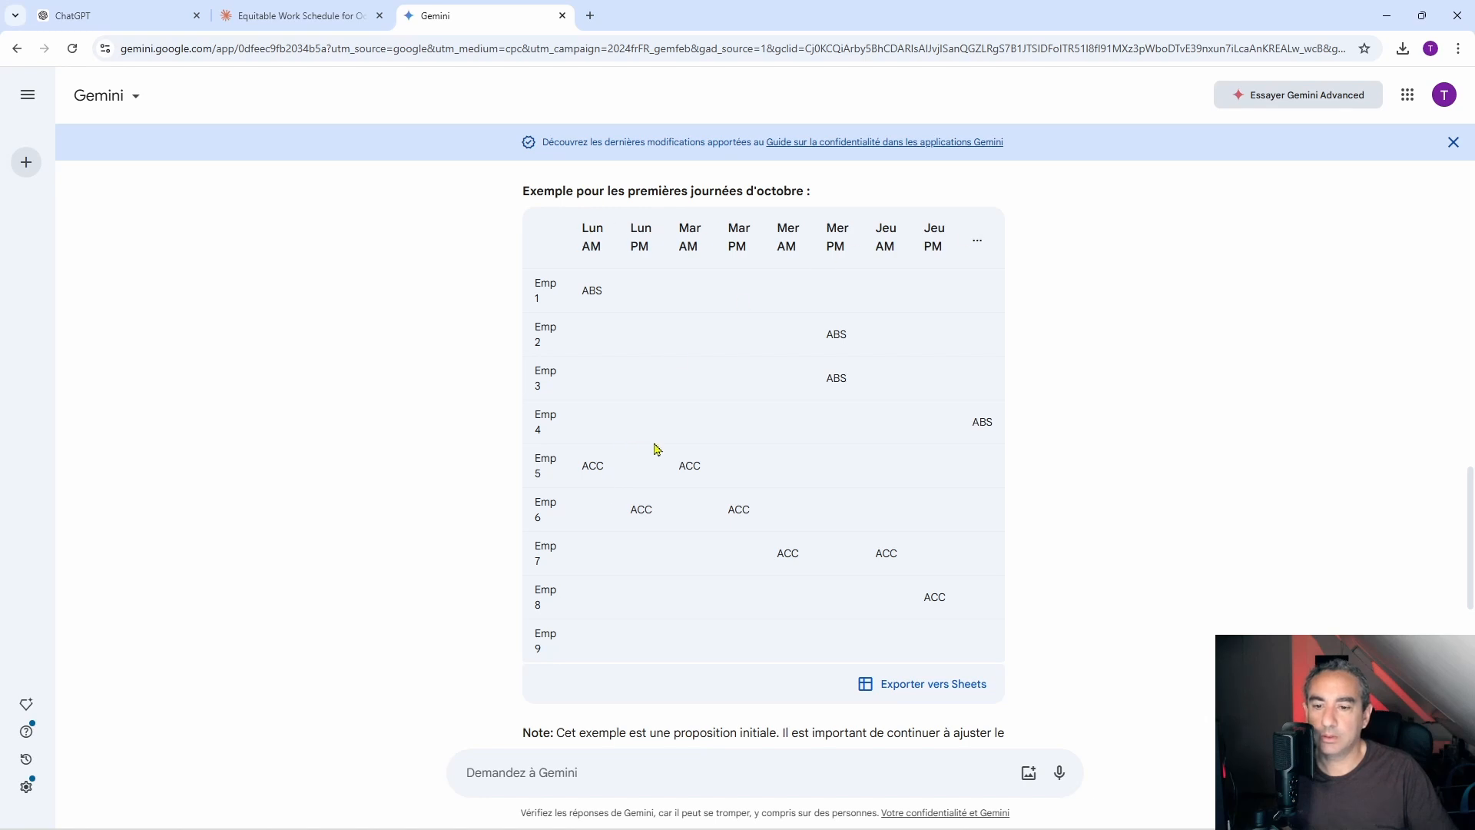
{"action": "scroll", "coordinate": [691, 396], "scroll_direction": "up", "scroll_amount": 3}
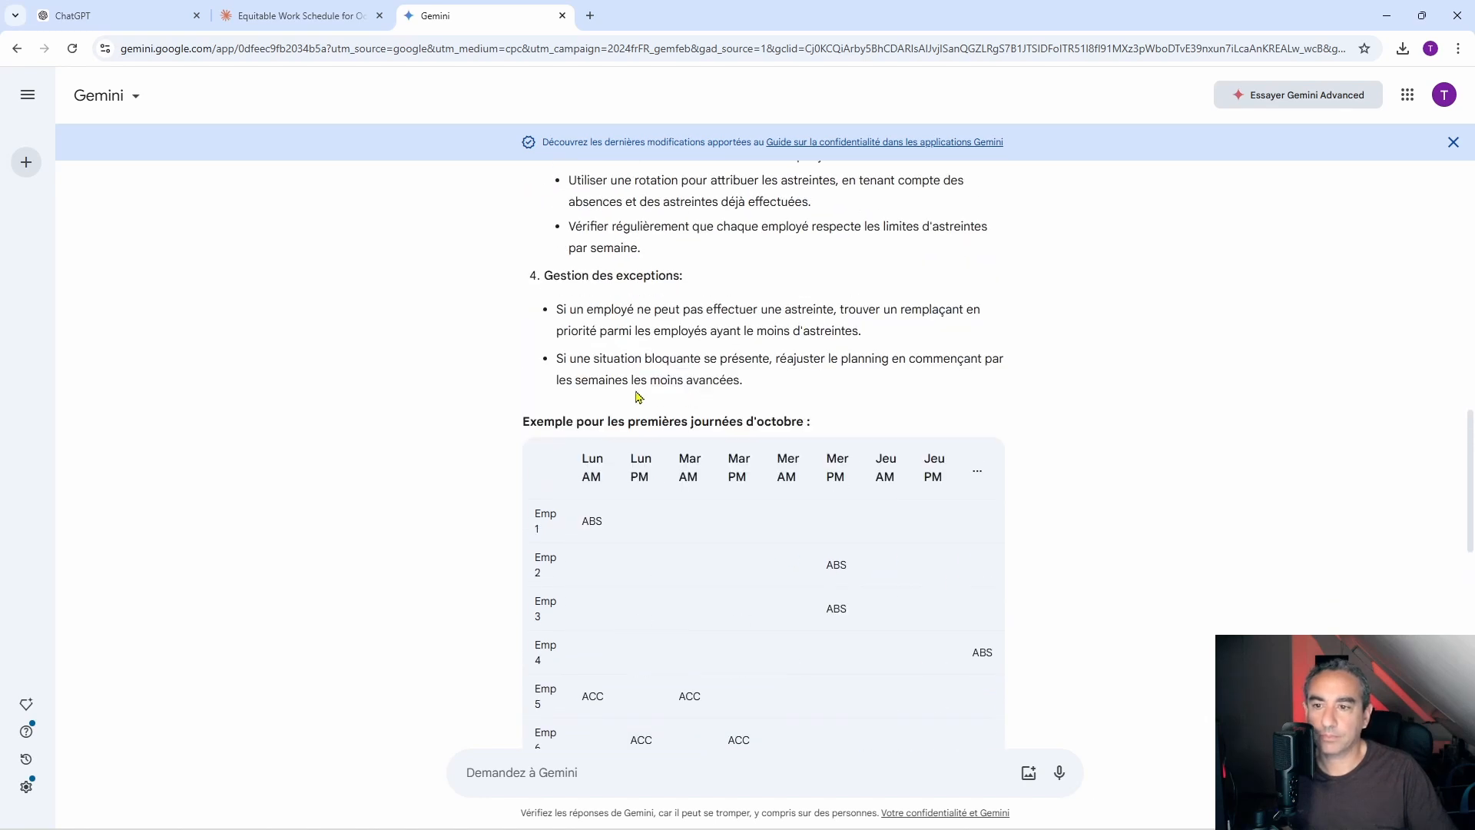
Examine Gemini's example table for the first October days, plus the note, suggested tools and additional advice that follow it.
{"action": "scroll", "coordinate": [551, 437], "scroll_direction": "down", "scroll_amount": 1}
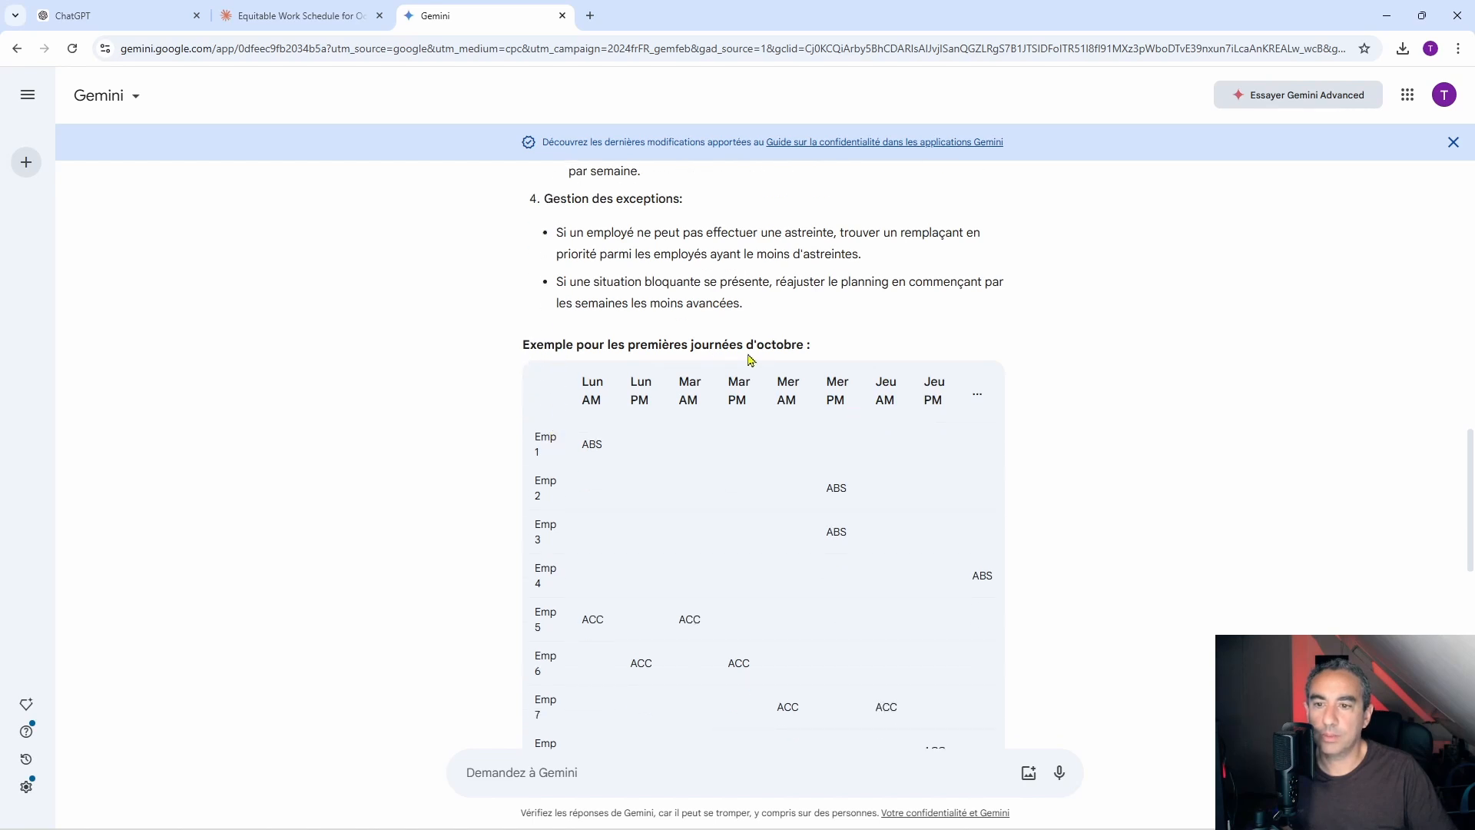
{"action": "scroll", "coordinate": [602, 372], "scroll_direction": "down", "scroll_amount": 1}
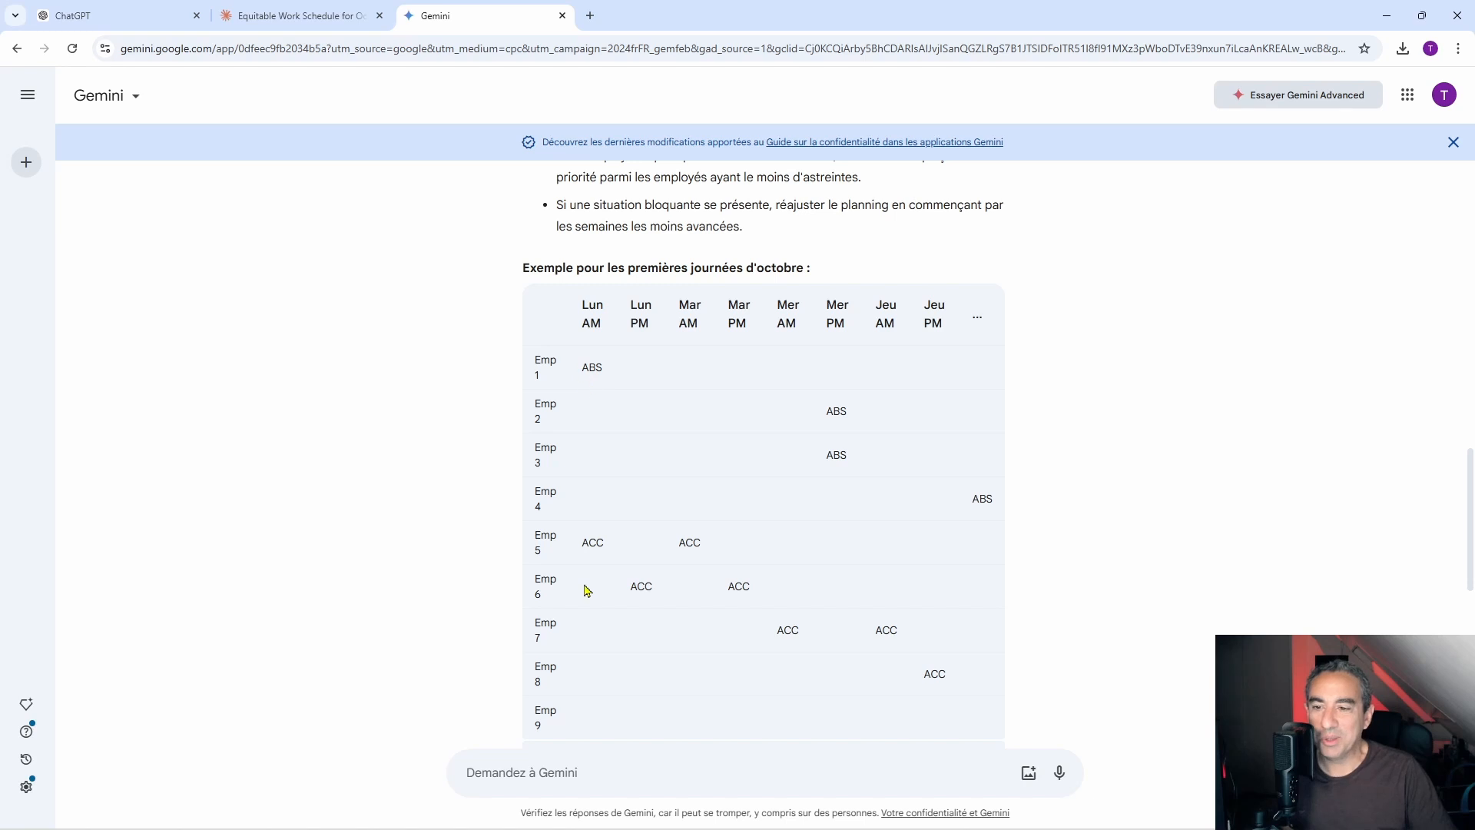
{"action": "scroll", "coordinate": [587, 563], "scroll_direction": "down", "scroll_amount": 2}
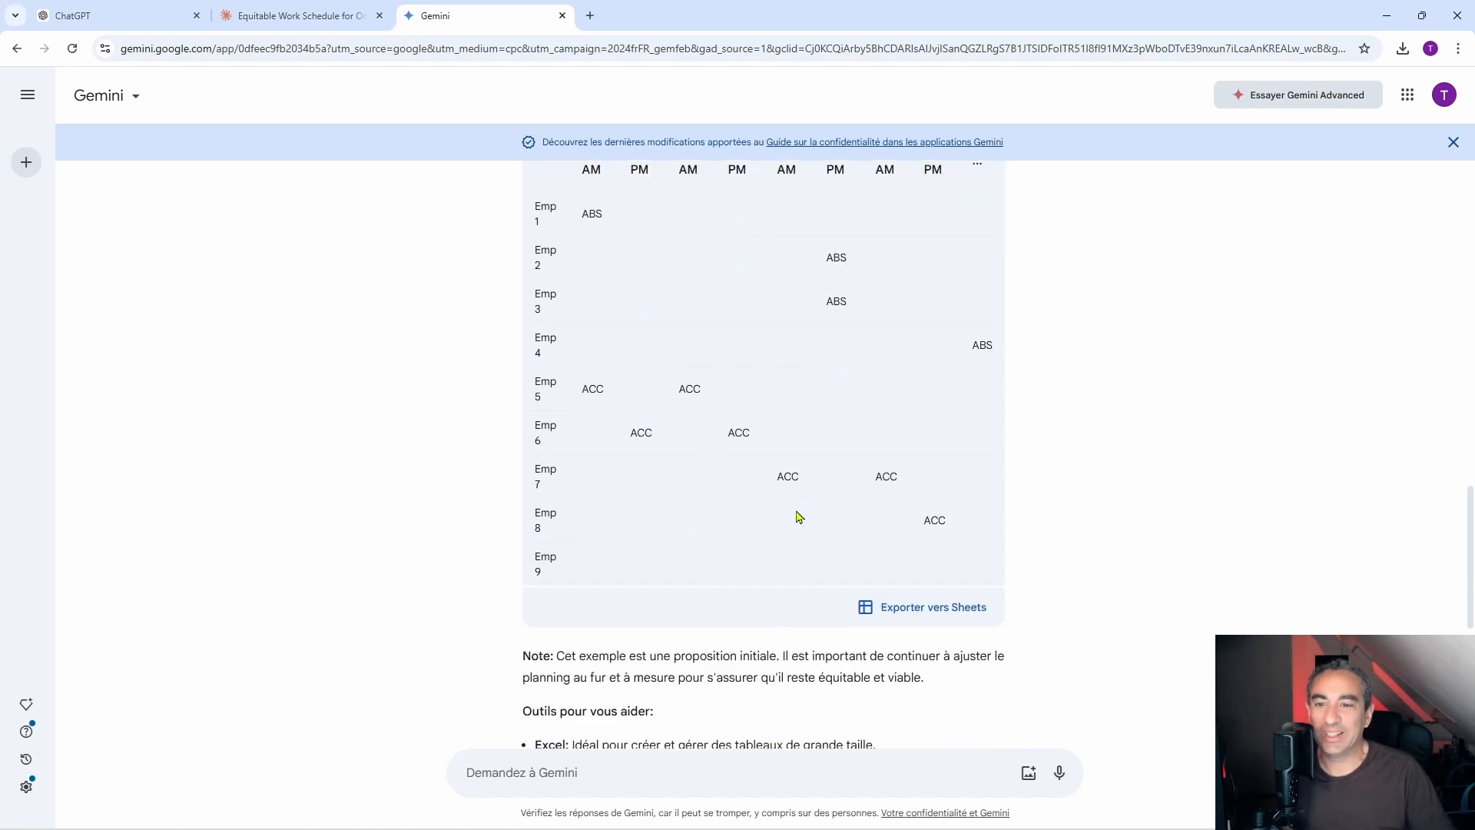
{"action": "scroll", "coordinate": [610, 322], "scroll_direction": "up", "scroll_amount": 2}
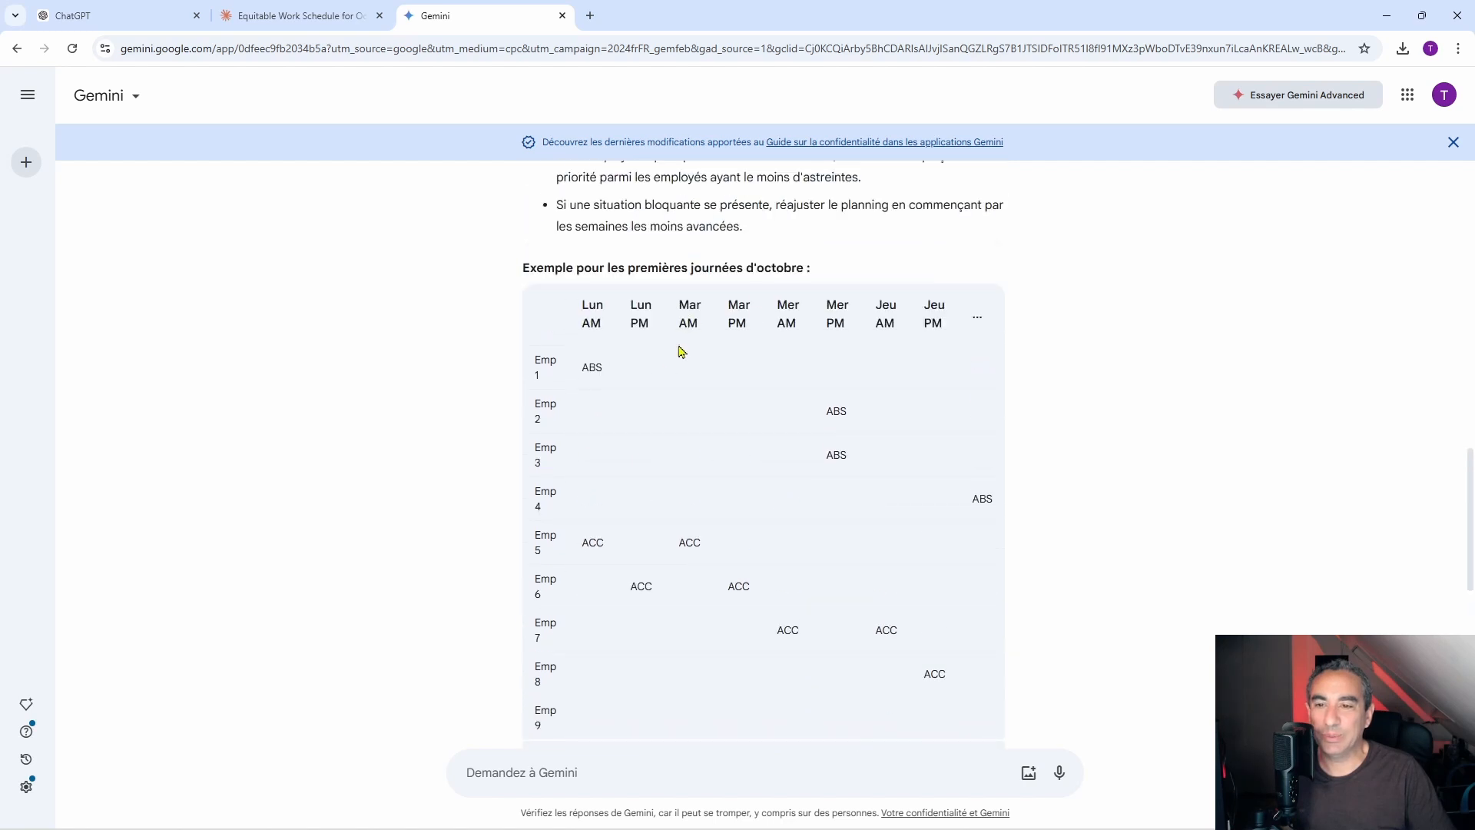
{"action": "scroll", "coordinate": [676, 443], "scroll_direction": "down", "scroll_amount": 8}
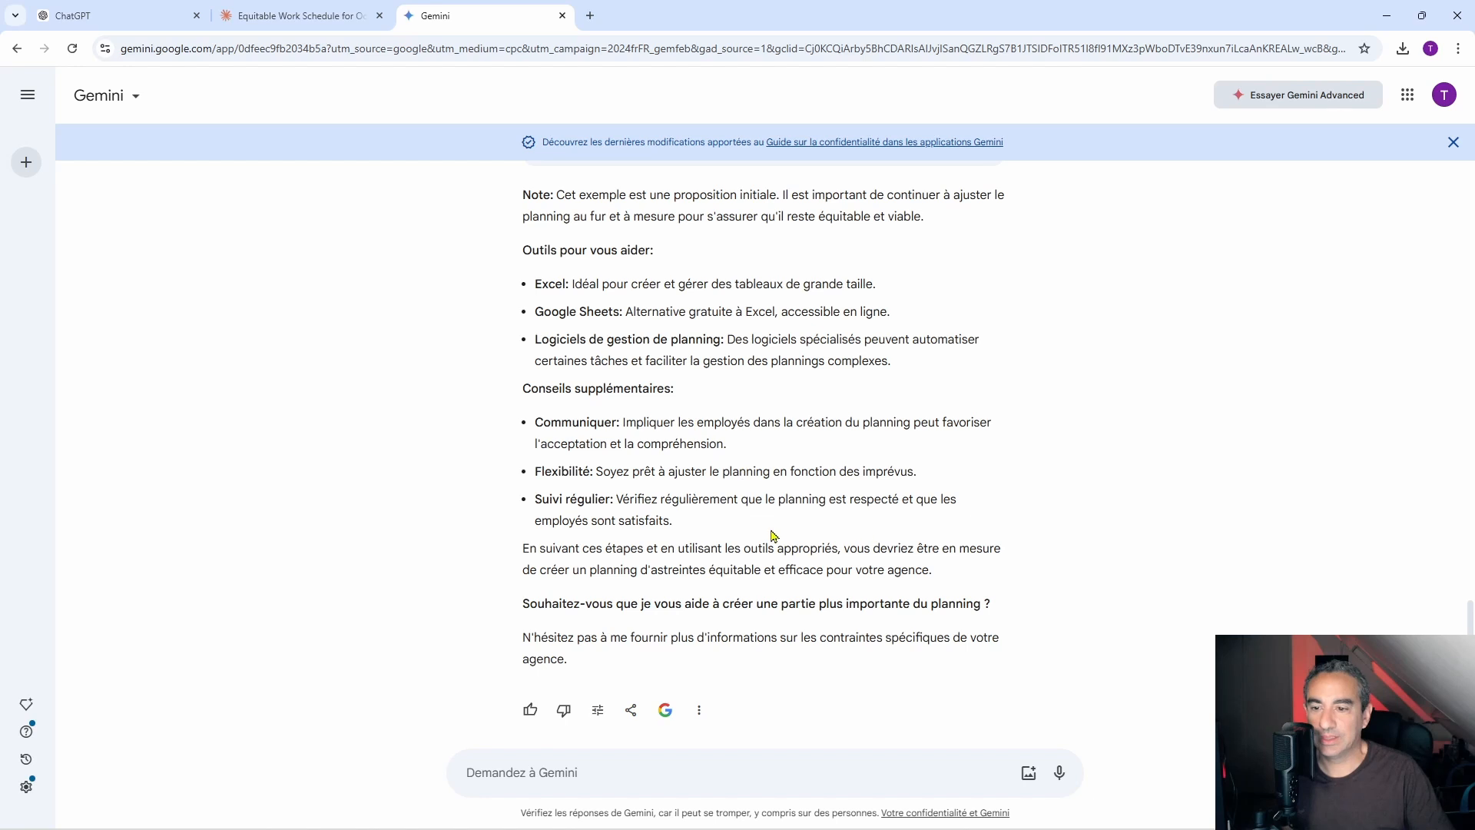
{"action": "scroll", "coordinate": [774, 536], "scroll_direction": "up", "scroll_amount": 2}
{"action": "scroll", "coordinate": [773, 531], "scroll_direction": "up", "scroll_amount": 2}
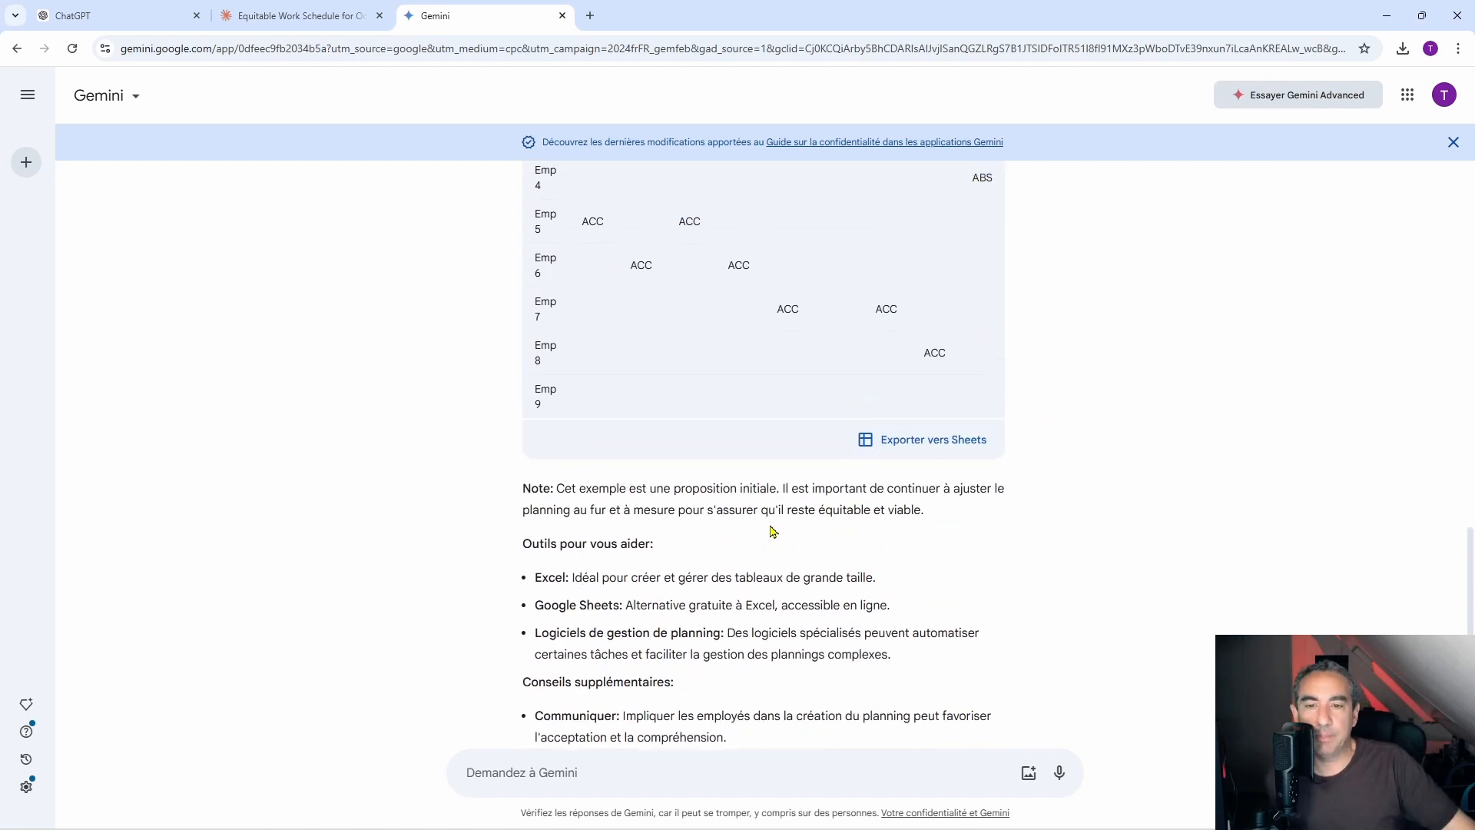
Recheck Gemini's example table and go back through the methodology to the start of its response.
{"action": "scroll", "coordinate": [772, 531], "scroll_direction": "up", "scroll_amount": 4}
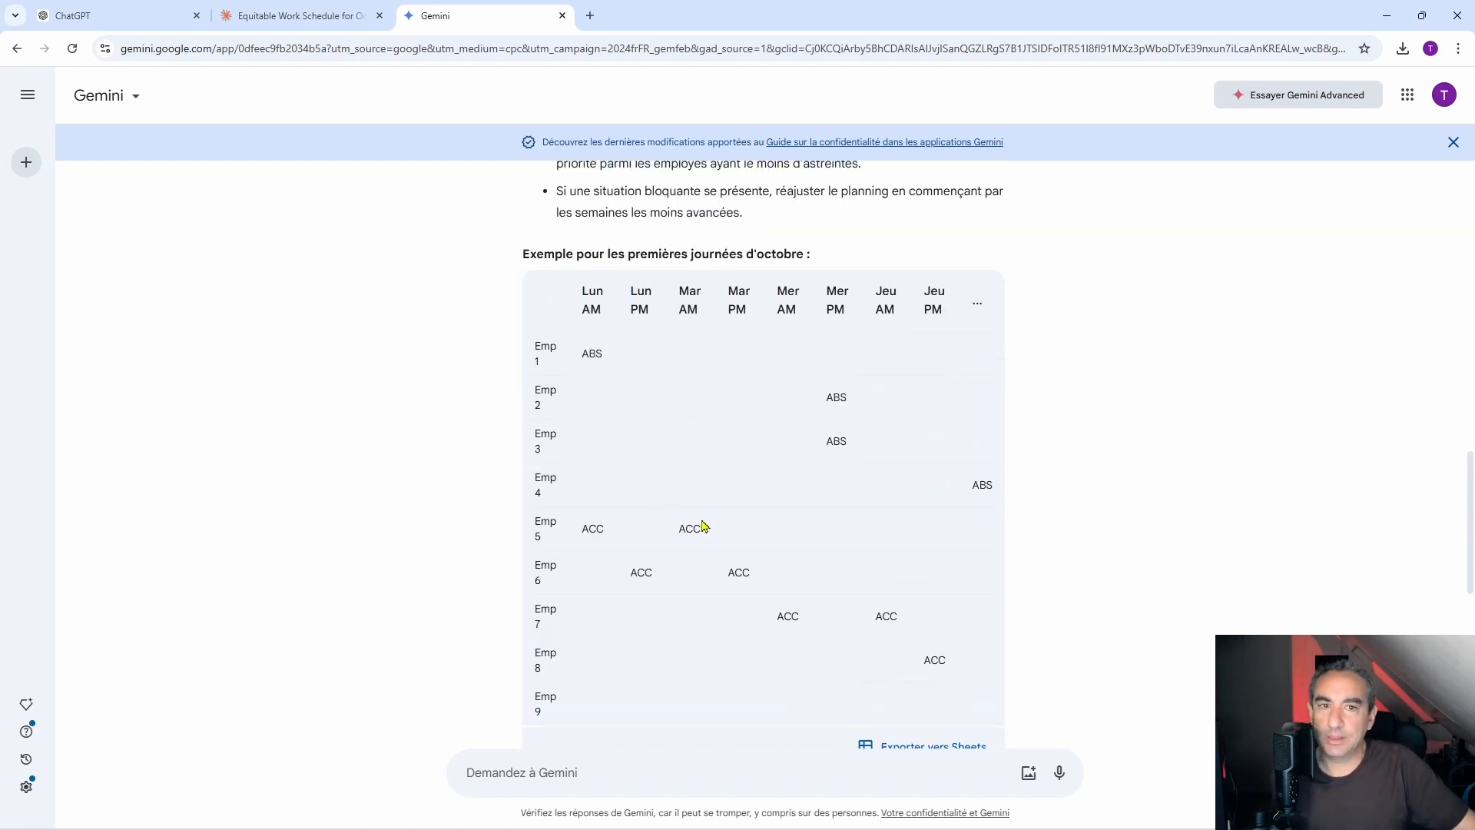
{"action": "scroll", "coordinate": [624, 485], "scroll_direction": "down", "scroll_amount": 2}
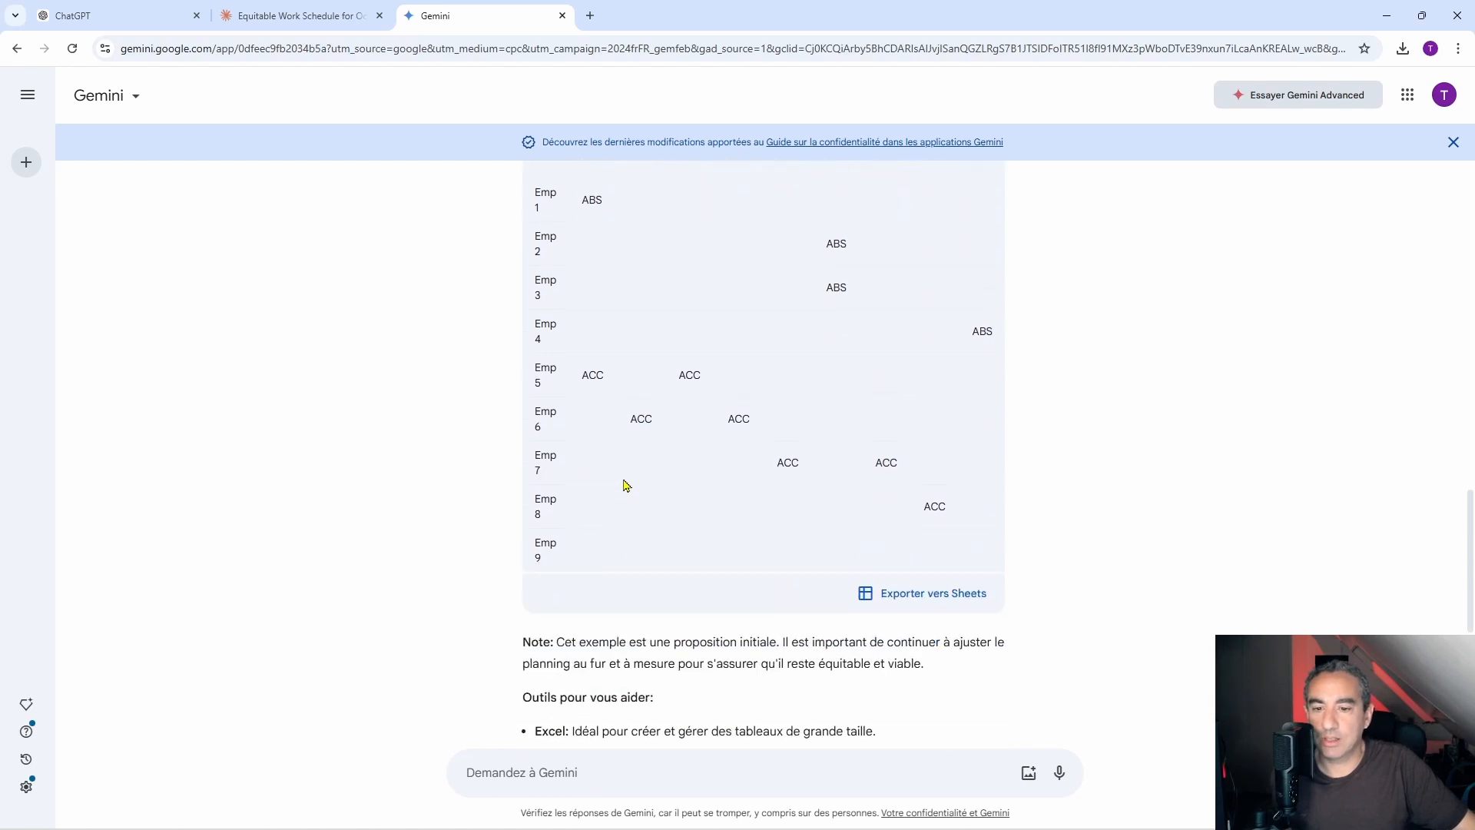
{"action": "scroll", "coordinate": [714, 444], "scroll_direction": "up", "scroll_amount": 10}
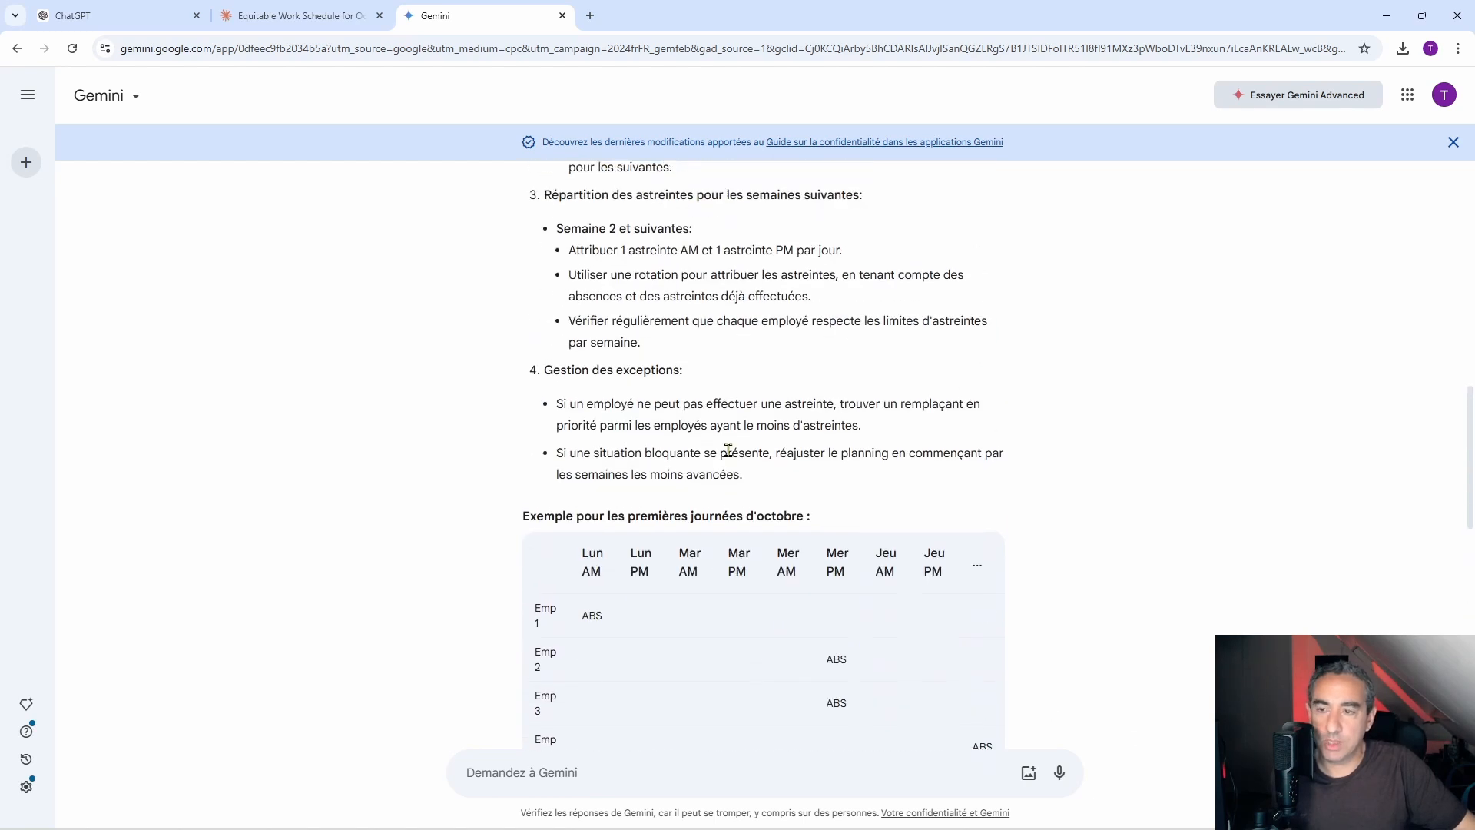
{"action": "scroll", "coordinate": [772, 452], "scroll_direction": "up", "scroll_amount": 5}
{"action": "scroll", "coordinate": [776, 453], "scroll_direction": "up", "scroll_amount": 2}
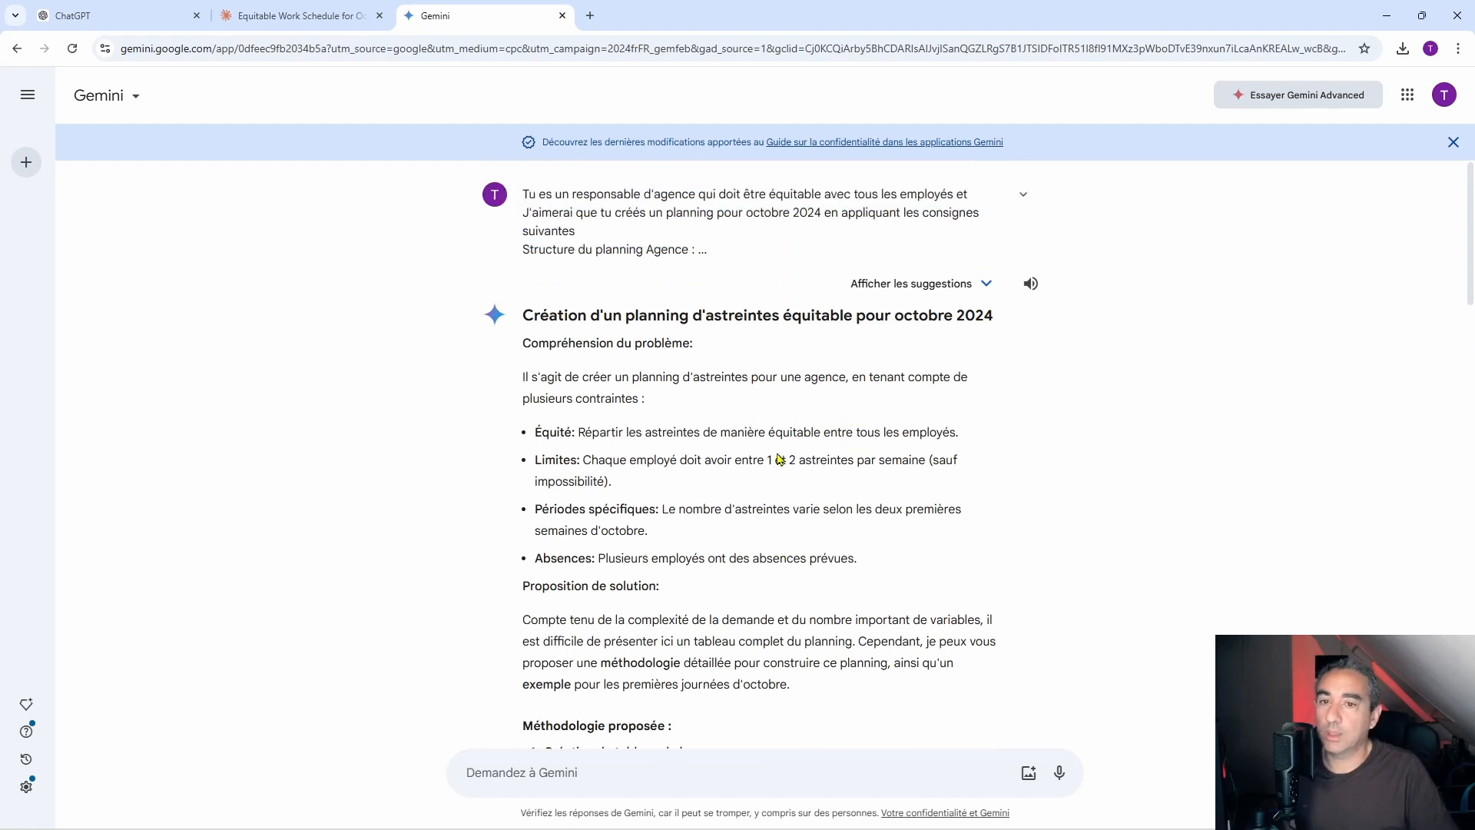
Switch to Claude and compare the "Planning Octobre 2024" previews of its first and second response versions.
{"action": "left_click", "coordinate": [305, 9]}
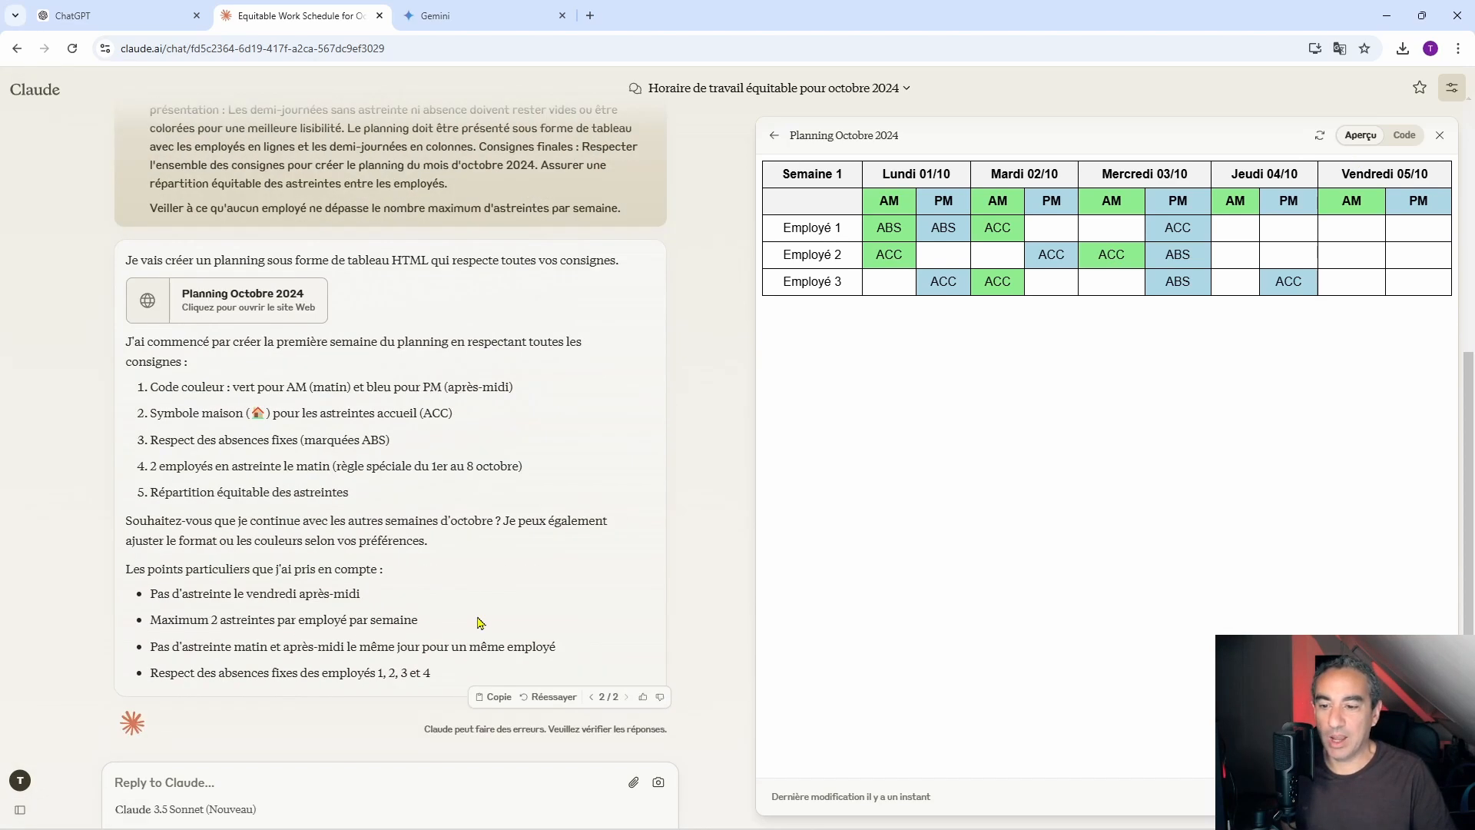
{"action": "left_click", "coordinate": [592, 697]}
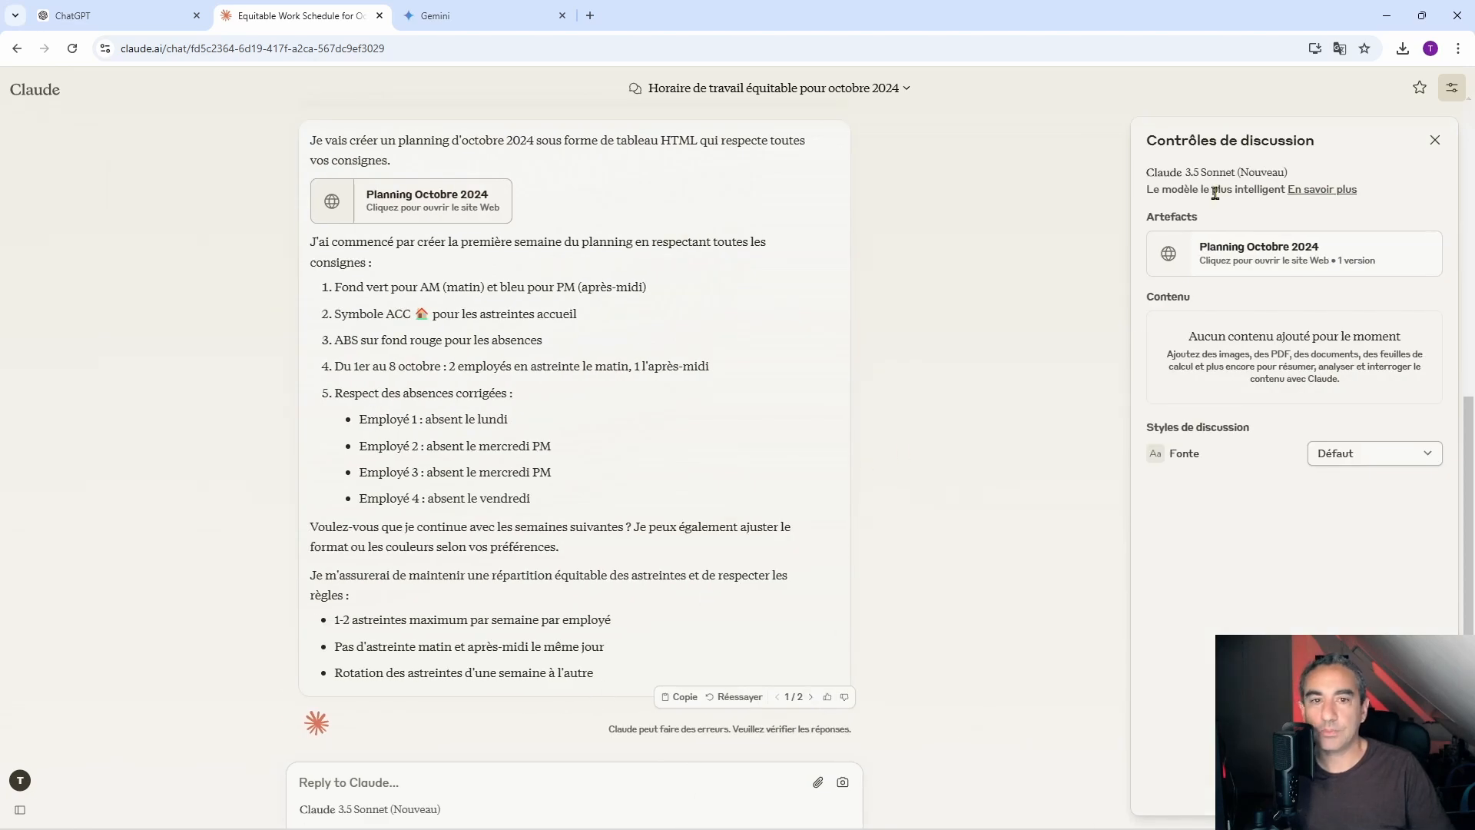
{"action": "left_click", "coordinate": [1244, 274]}
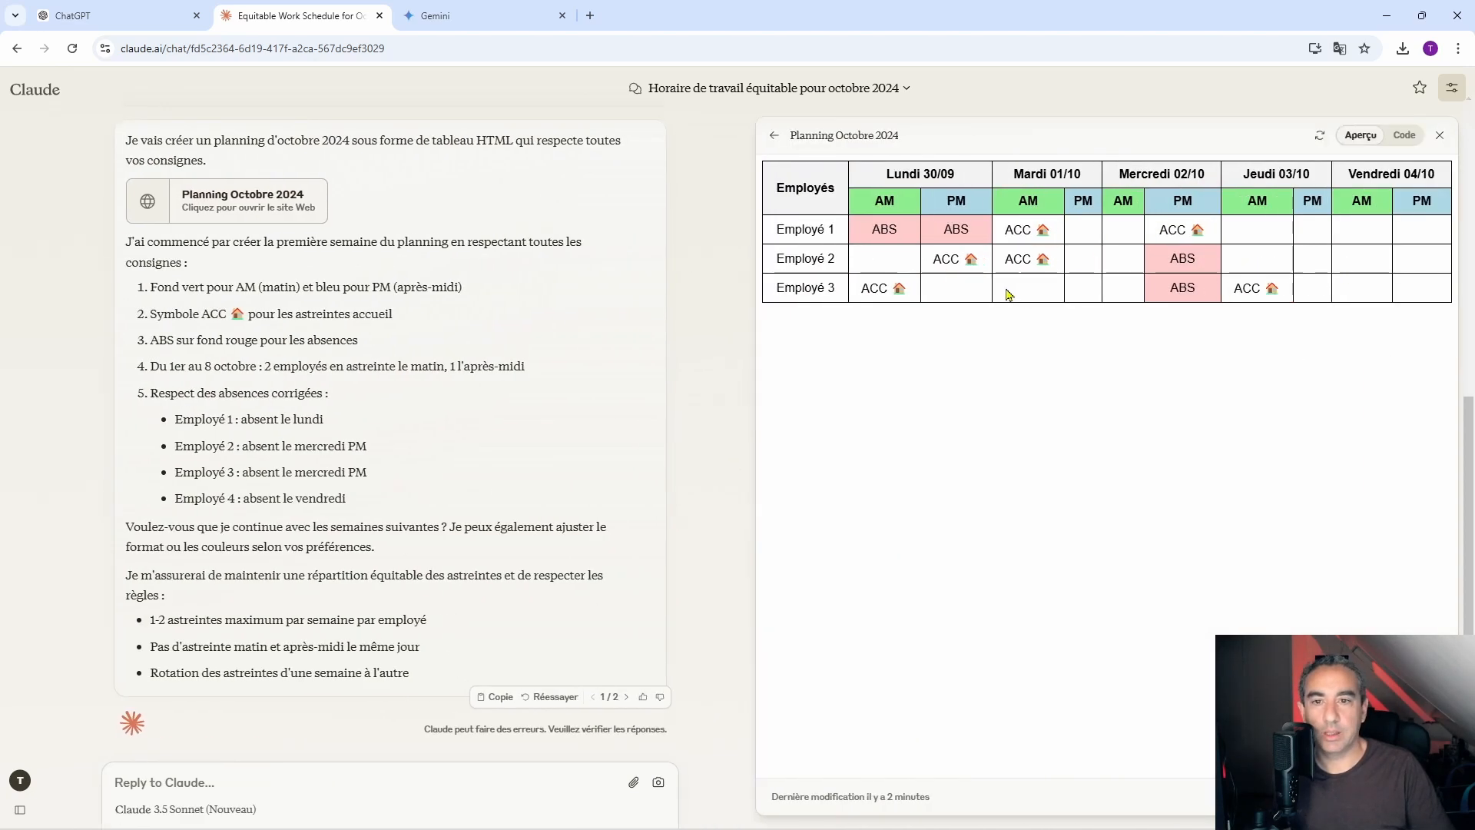
{"action": "left_click", "coordinate": [626, 697]}
{"action": "left_click", "coordinate": [1237, 255]}
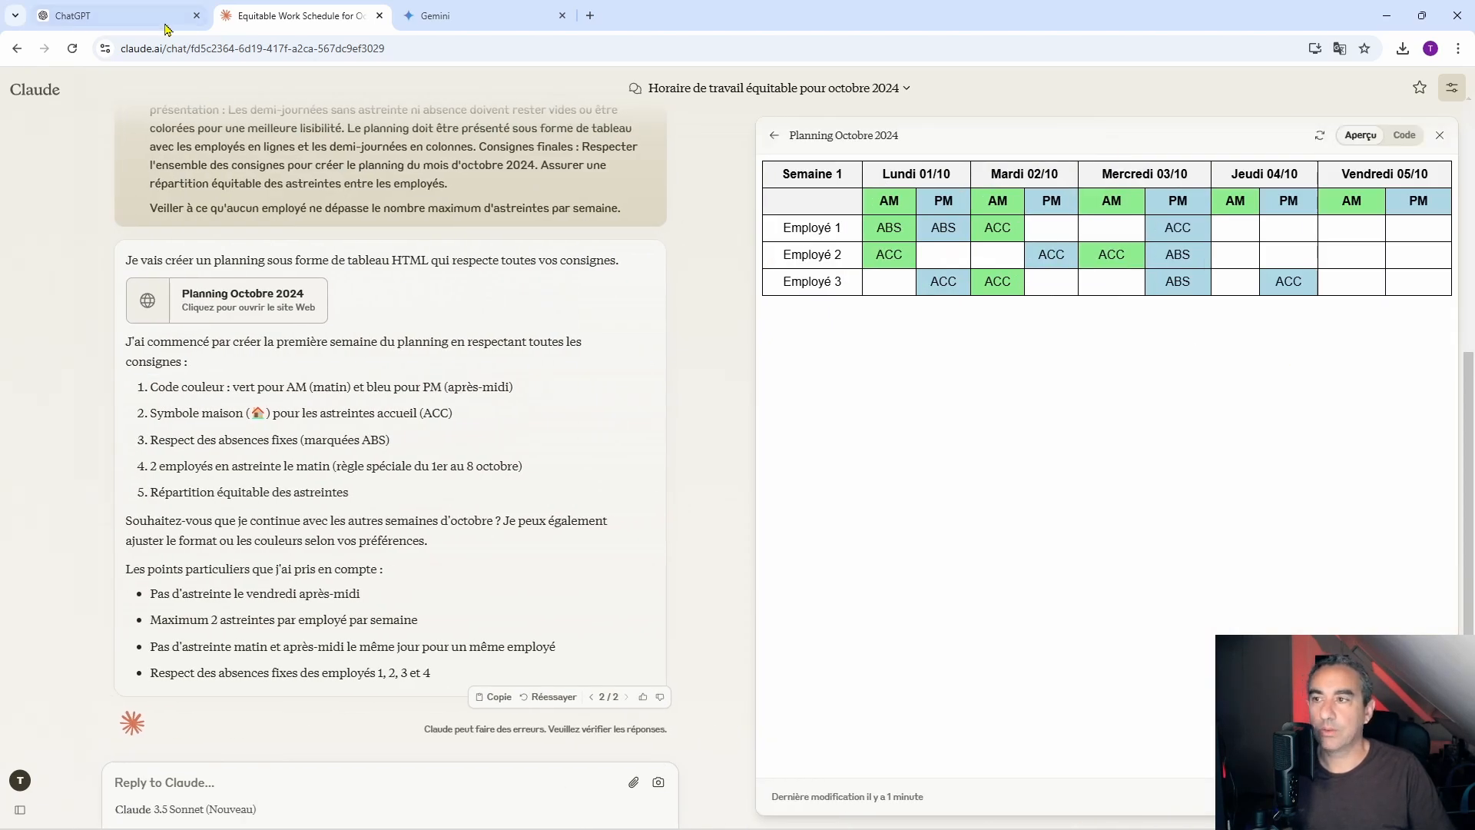
Switch to ChatGPT and skim its weekly October schedule tables and notes, from week 2 to the end.
{"action": "left_click", "coordinate": [144, 11]}
{"action": "scroll", "coordinate": [619, 464], "scroll_direction": "down", "scroll_amount": 5}
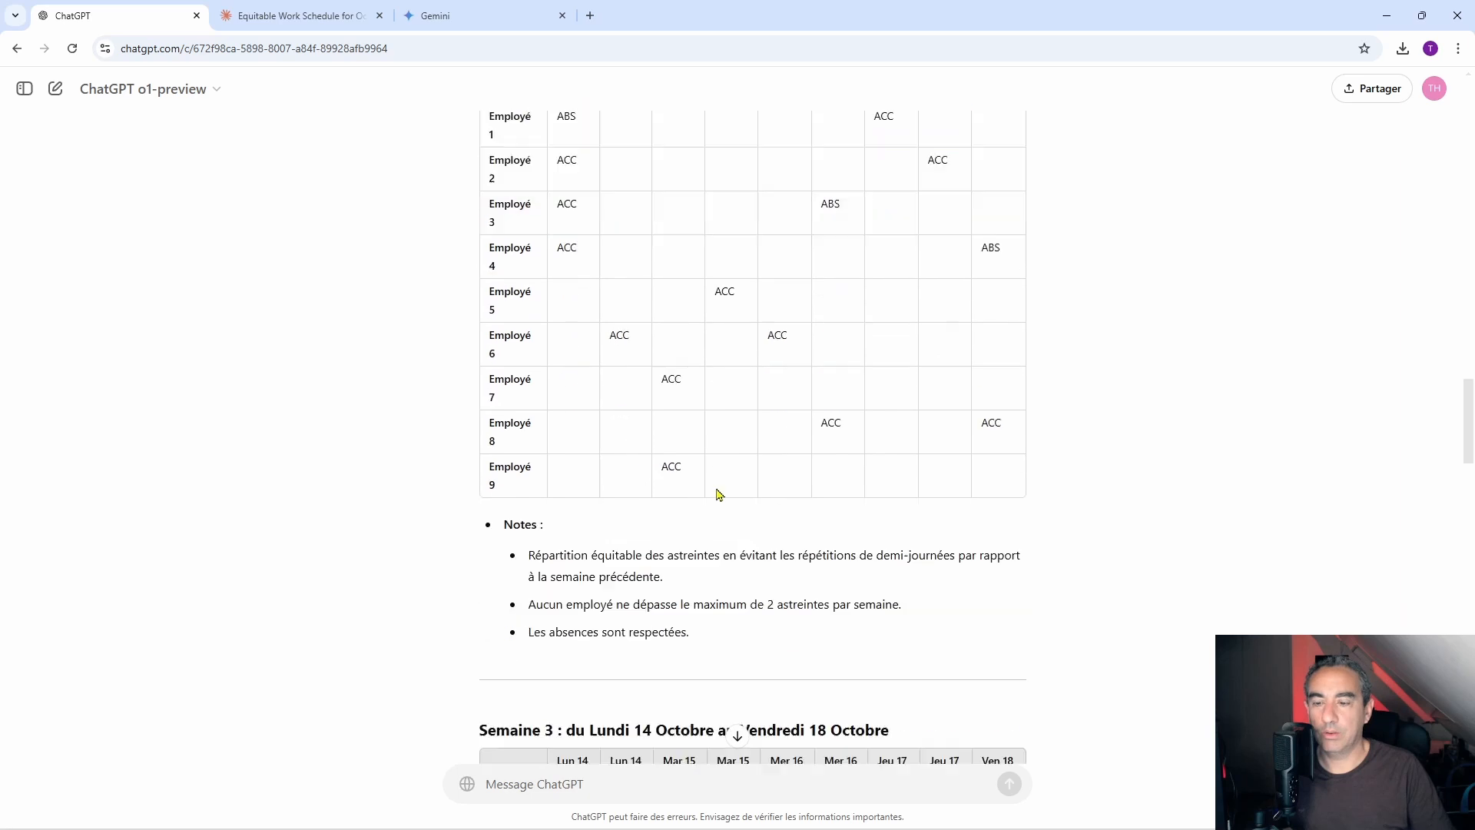
{"action": "scroll", "coordinate": [738, 491], "scroll_direction": "down", "scroll_amount": 15}
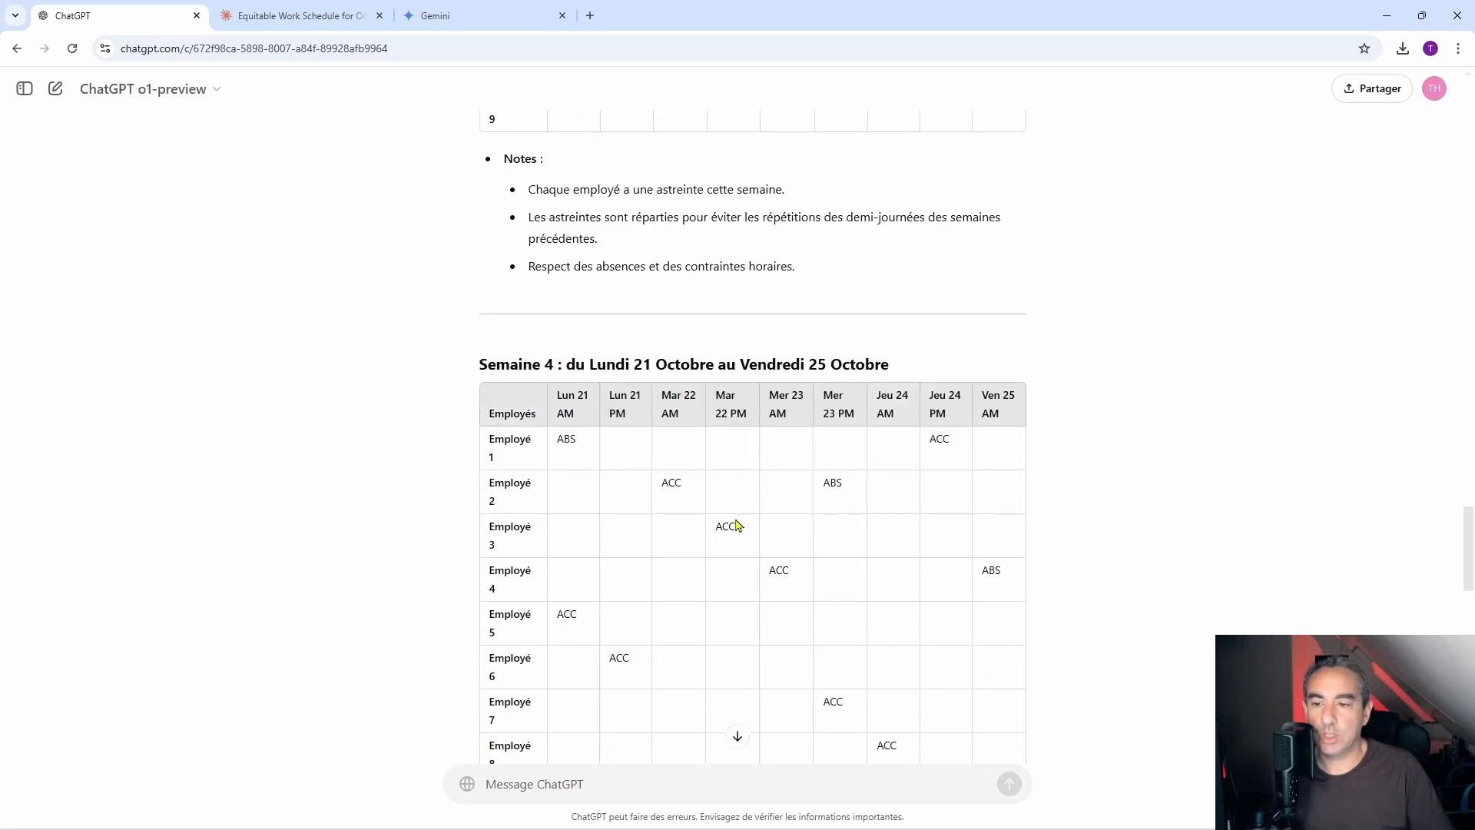
{"action": "scroll", "coordinate": [598, 285], "scroll_direction": "down", "scroll_amount": 10}
Return to Claude and highlight its offer to continue with the following weeks or adjust the format and colours.
{"action": "key", "text": "ctrl+Tab"}
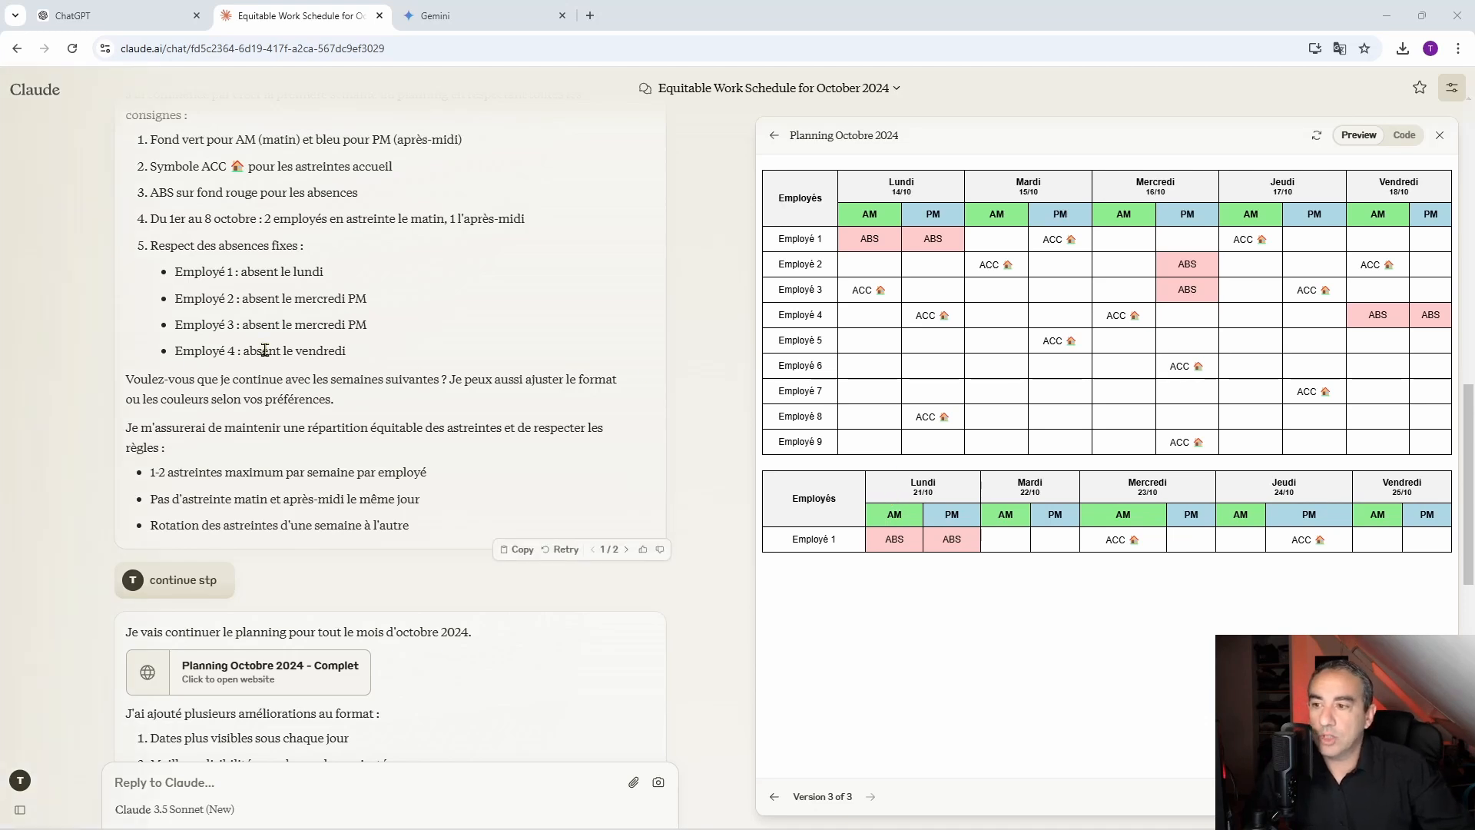
{"action": "left_click_drag", "start_coordinate": [123, 385], "coordinate": [356, 399]}
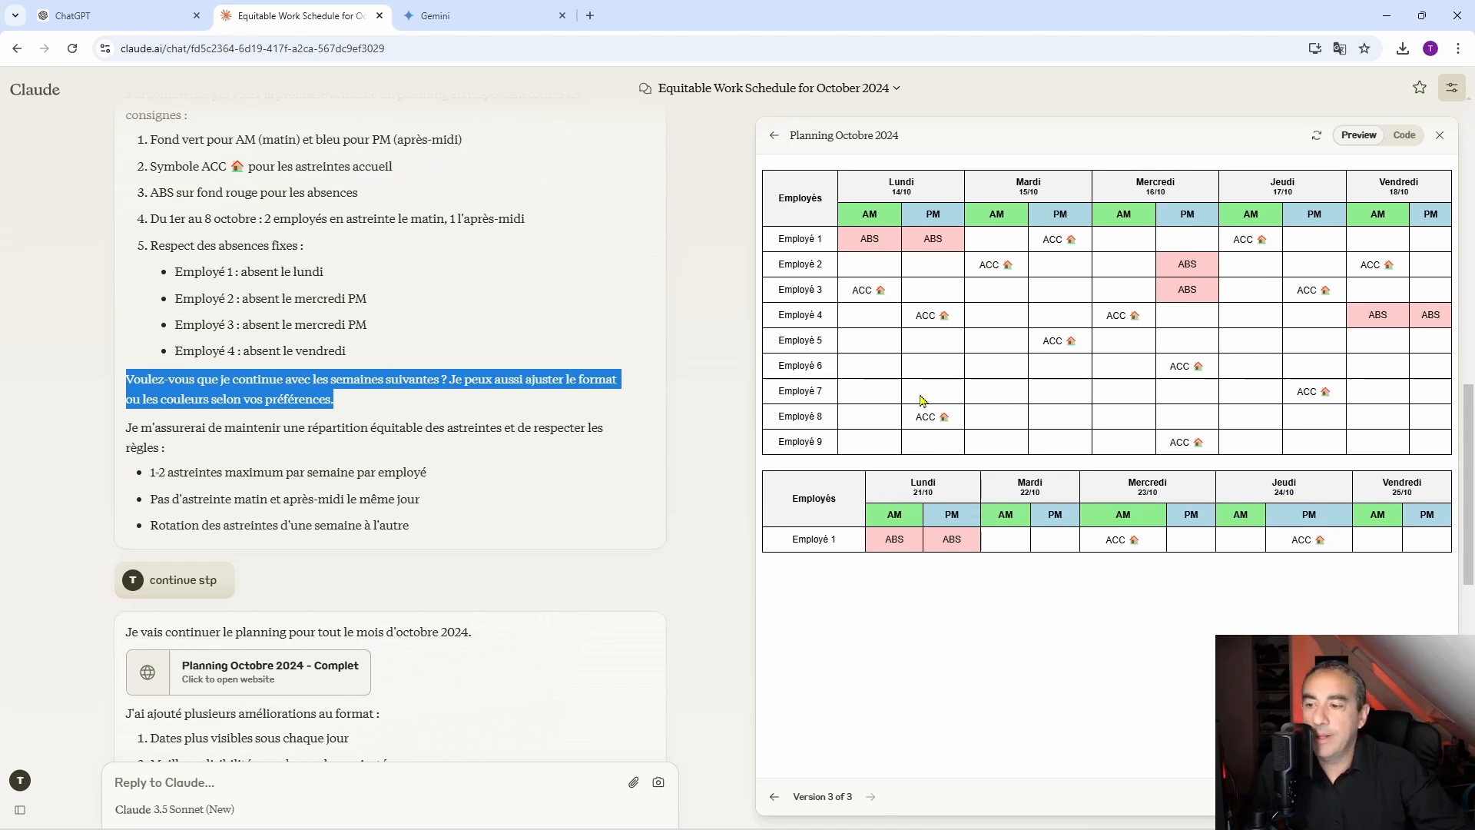
Read Gemini's reply to "continue stp" against its earlier example table, and compare it with Claude's extended schedule.
{"action": "left_click", "coordinate": [445, 15]}
{"action": "scroll", "coordinate": [936, 382], "scroll_direction": "down", "scroll_amount": 2}
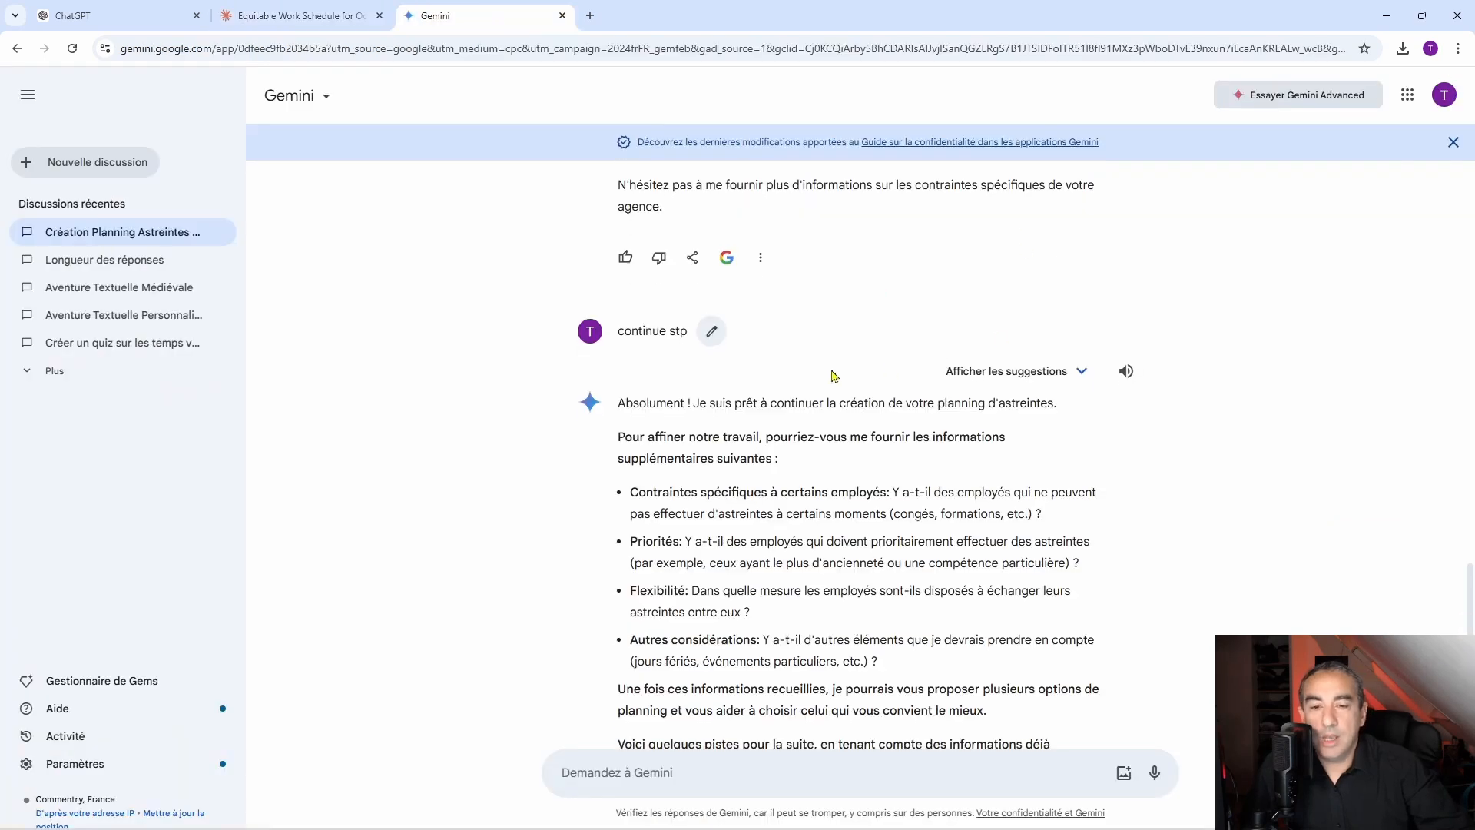
{"action": "scroll", "coordinate": [941, 388], "scroll_direction": "up", "scroll_amount": 15}
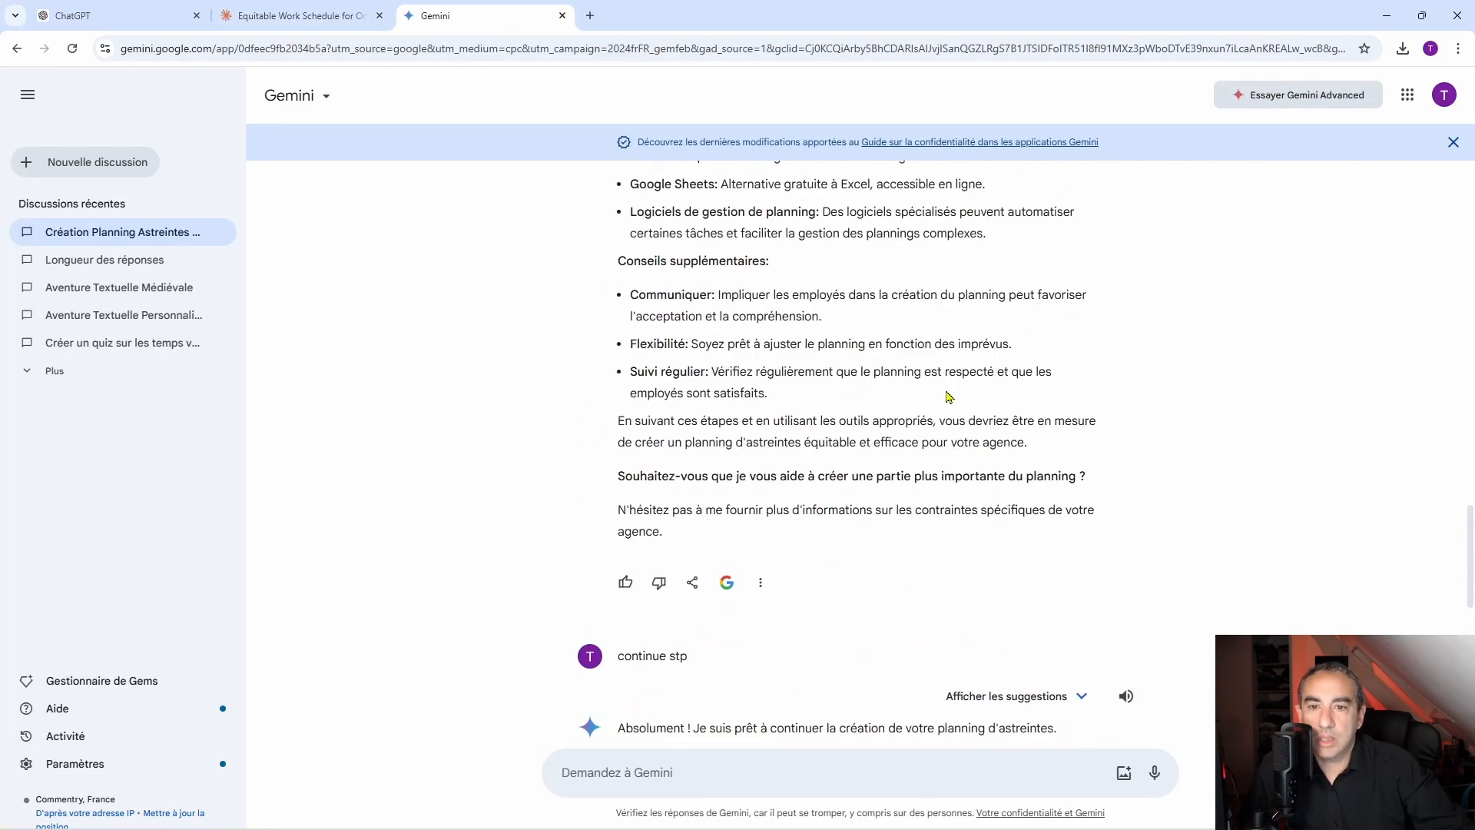
{"action": "scroll", "coordinate": [955, 407], "scroll_direction": "up", "scroll_amount": 4}
{"action": "scroll", "coordinate": [932, 408], "scroll_direction": "down", "scroll_amount": 10}
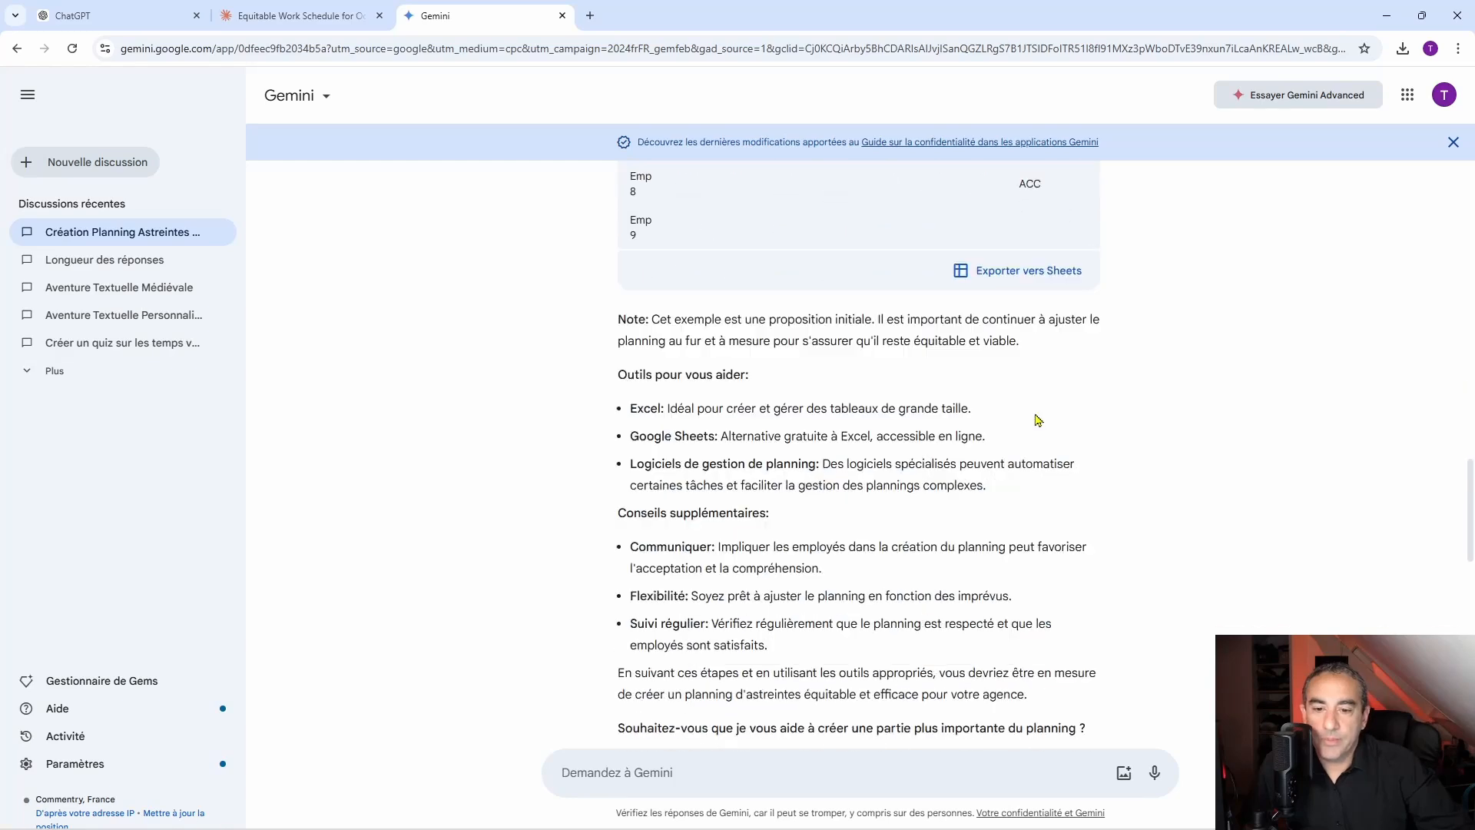
{"action": "scroll", "coordinate": [1028, 422], "scroll_direction": "down", "scroll_amount": 5}
{"action": "scroll", "coordinate": [993, 312], "scroll_direction": "down", "scroll_amount": 3}
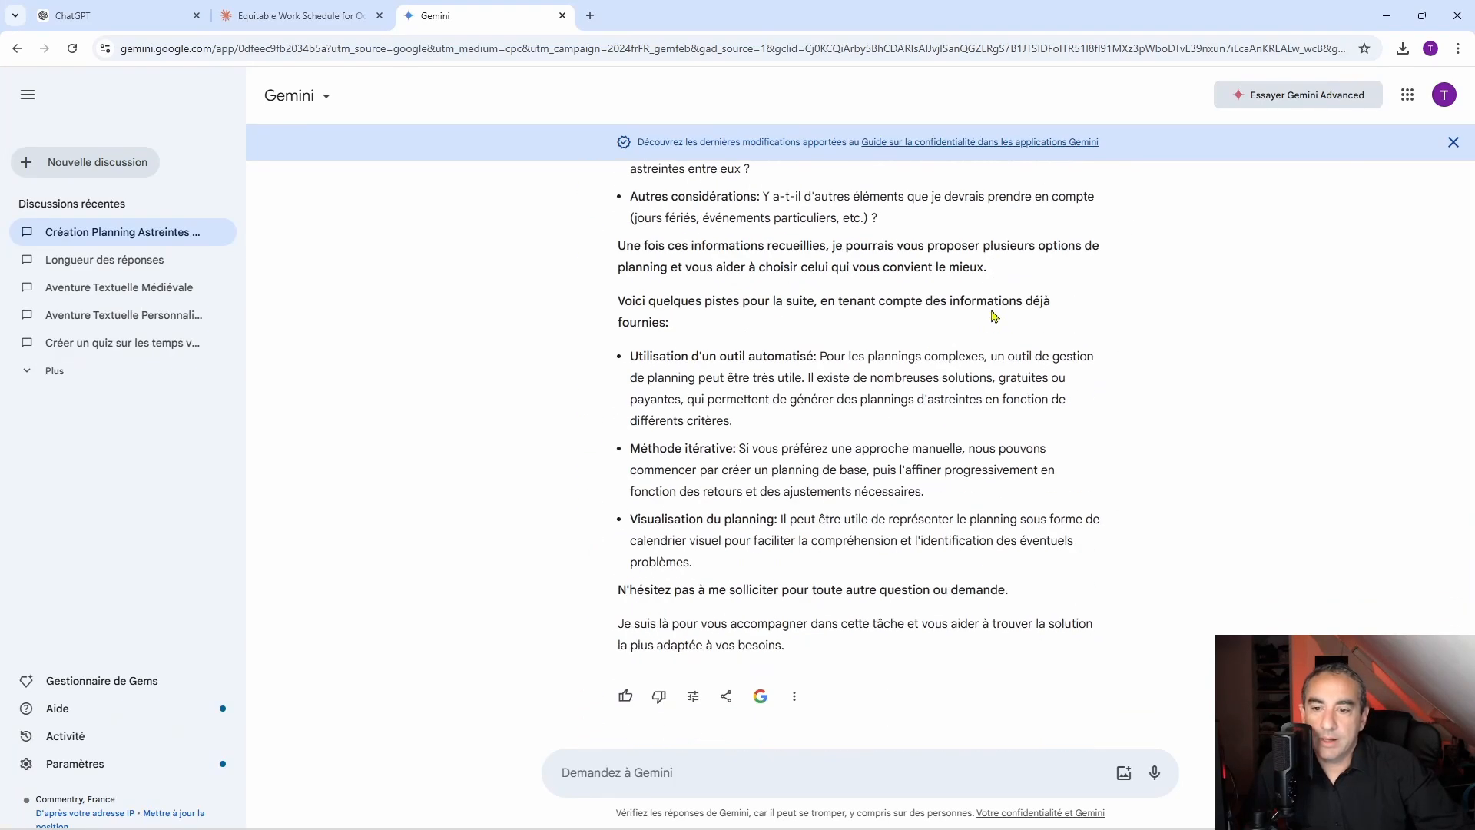
{"action": "scroll", "coordinate": [923, 430], "scroll_direction": "up", "scroll_amount": 15}
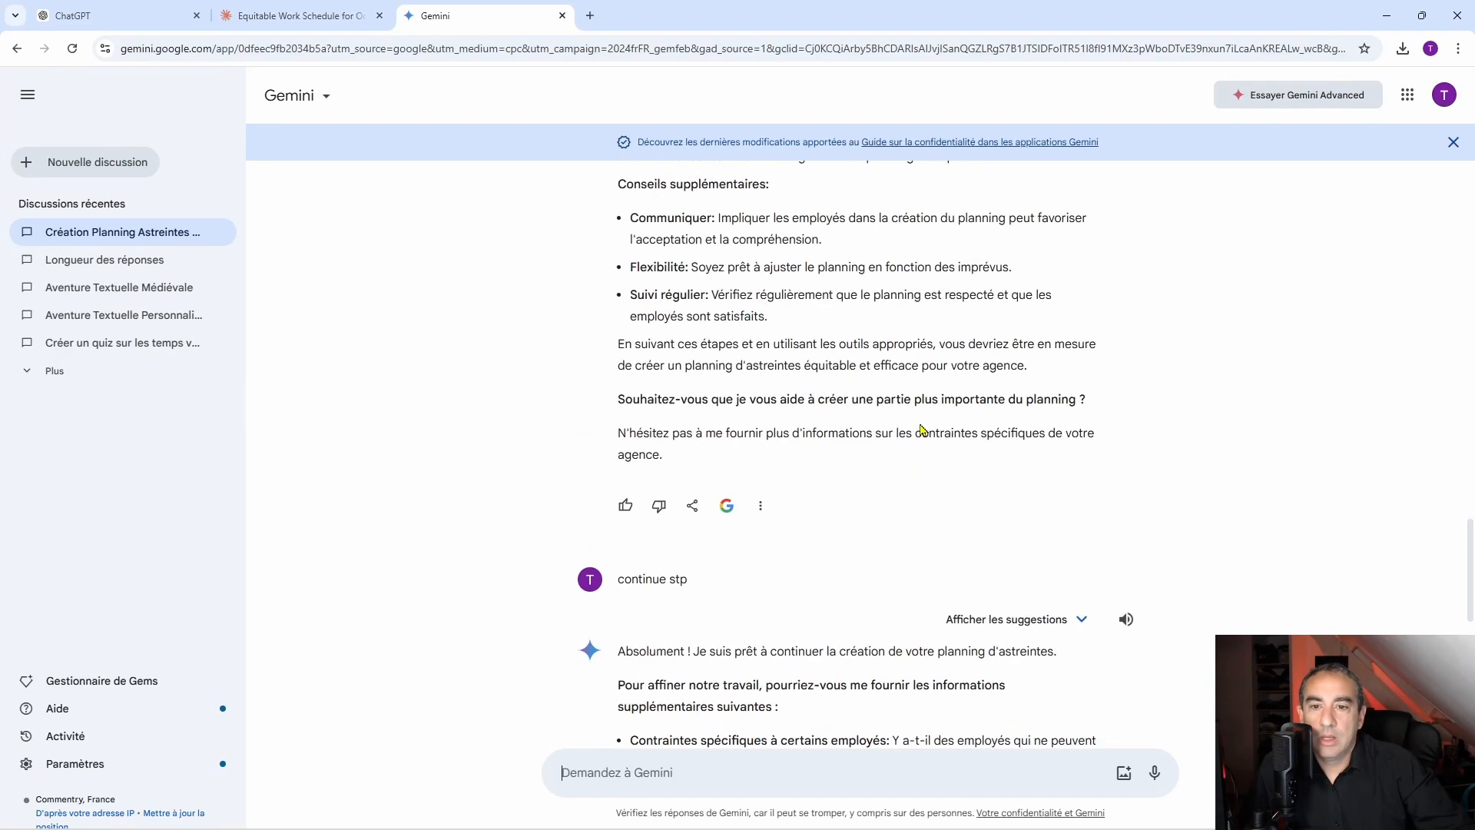
{"action": "scroll", "coordinate": [923, 429], "scroll_direction": "up", "scroll_amount": 9}
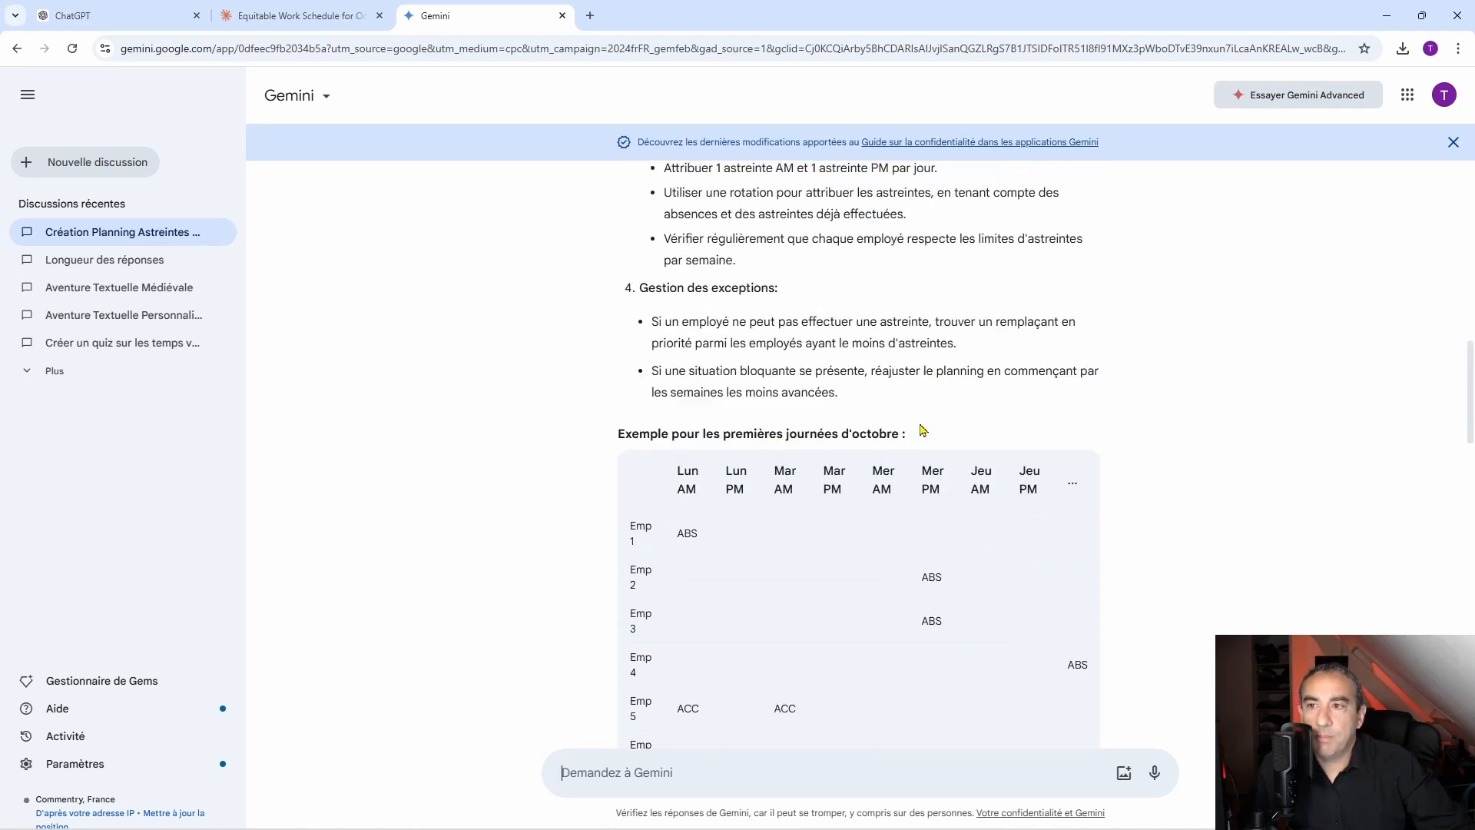
{"action": "left_click", "coordinate": [336, 16]}
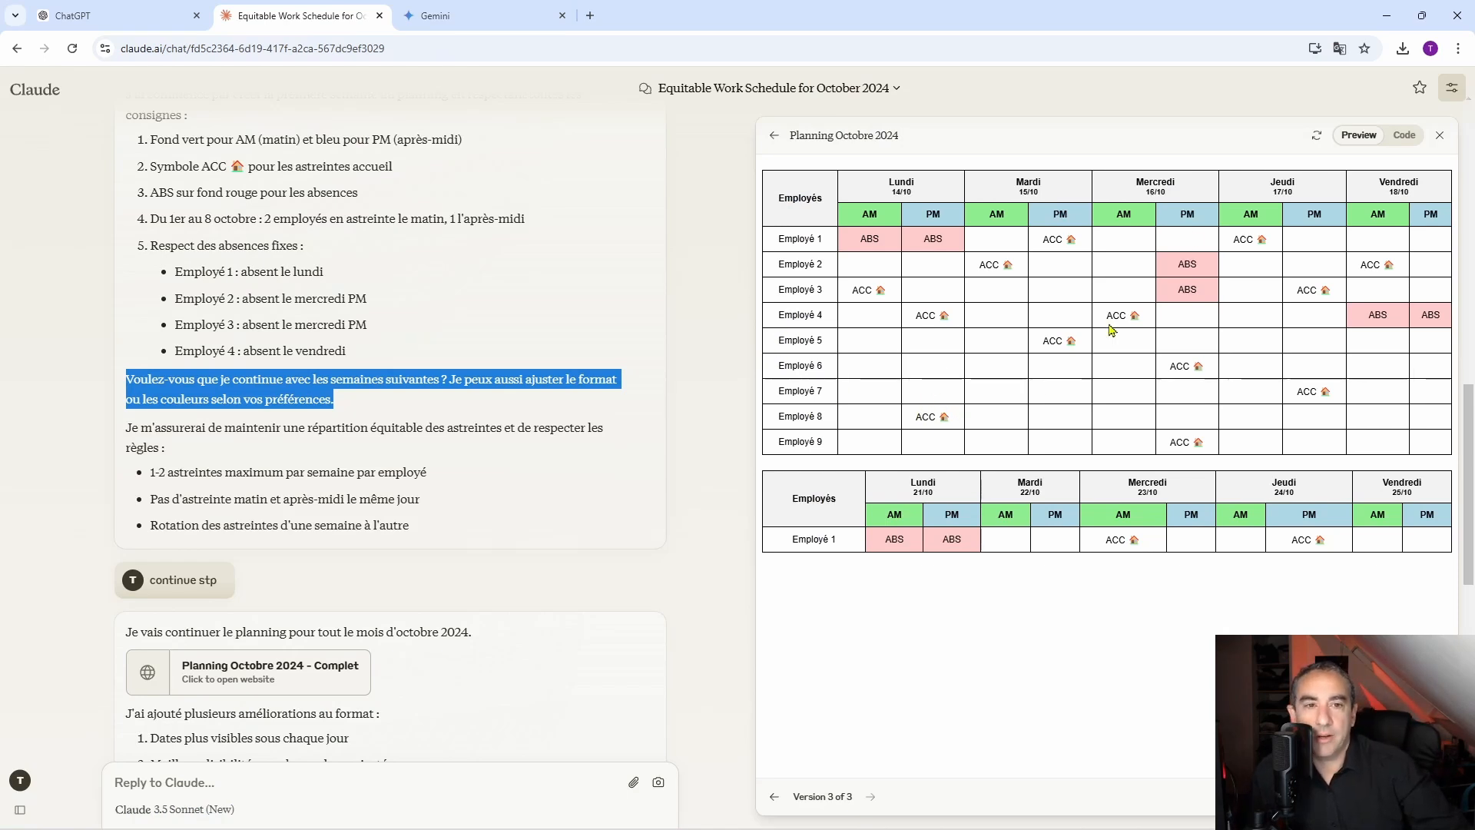
Go back through ChatGPT's schedule response to the original planning prompt and select the prompt text.
{"action": "scroll", "coordinate": [642, 444], "scroll_direction": "down", "scroll_amount": 3}
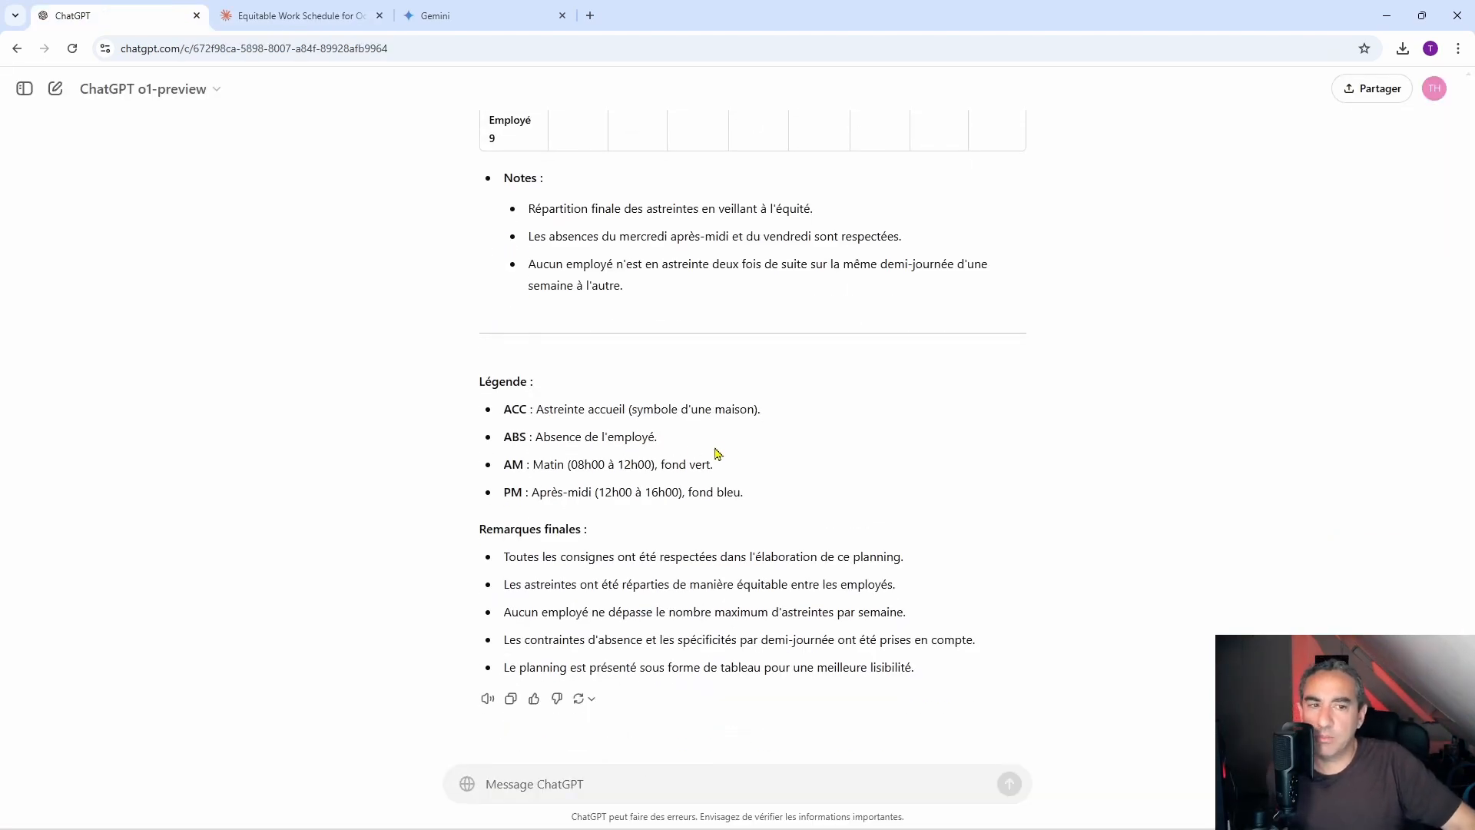
{"action": "scroll", "coordinate": [644, 478], "scroll_direction": "up", "scroll_amount": 20}
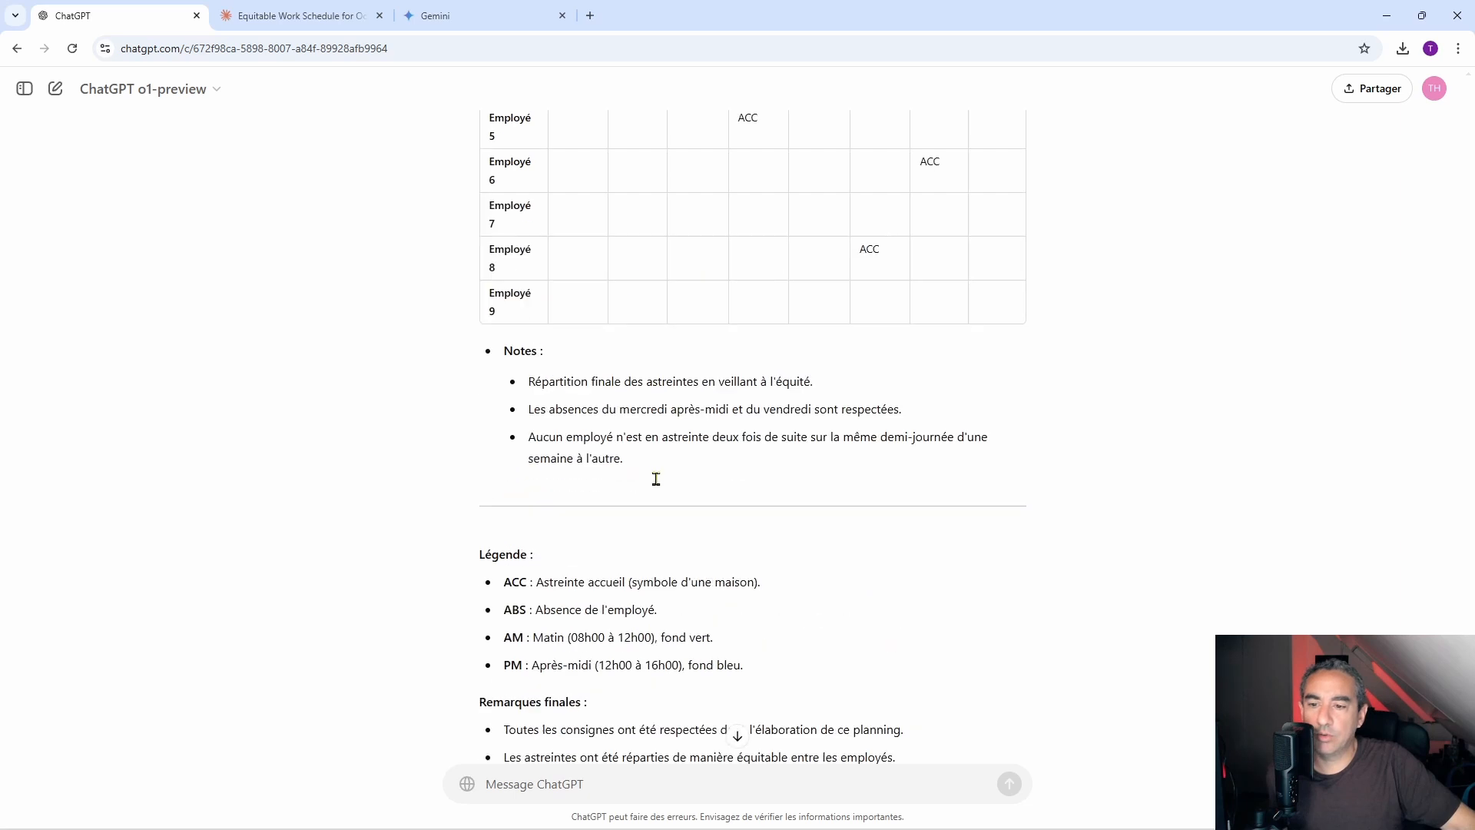
{"action": "scroll", "coordinate": [664, 490], "scroll_direction": "up", "scroll_amount": 20}
{"action": "left_click_drag", "start_coordinate": [662, 492], "coordinate": [592, 145]}
{"action": "scroll", "coordinate": [666, 480], "scroll_direction": "up", "scroll_amount": 8}
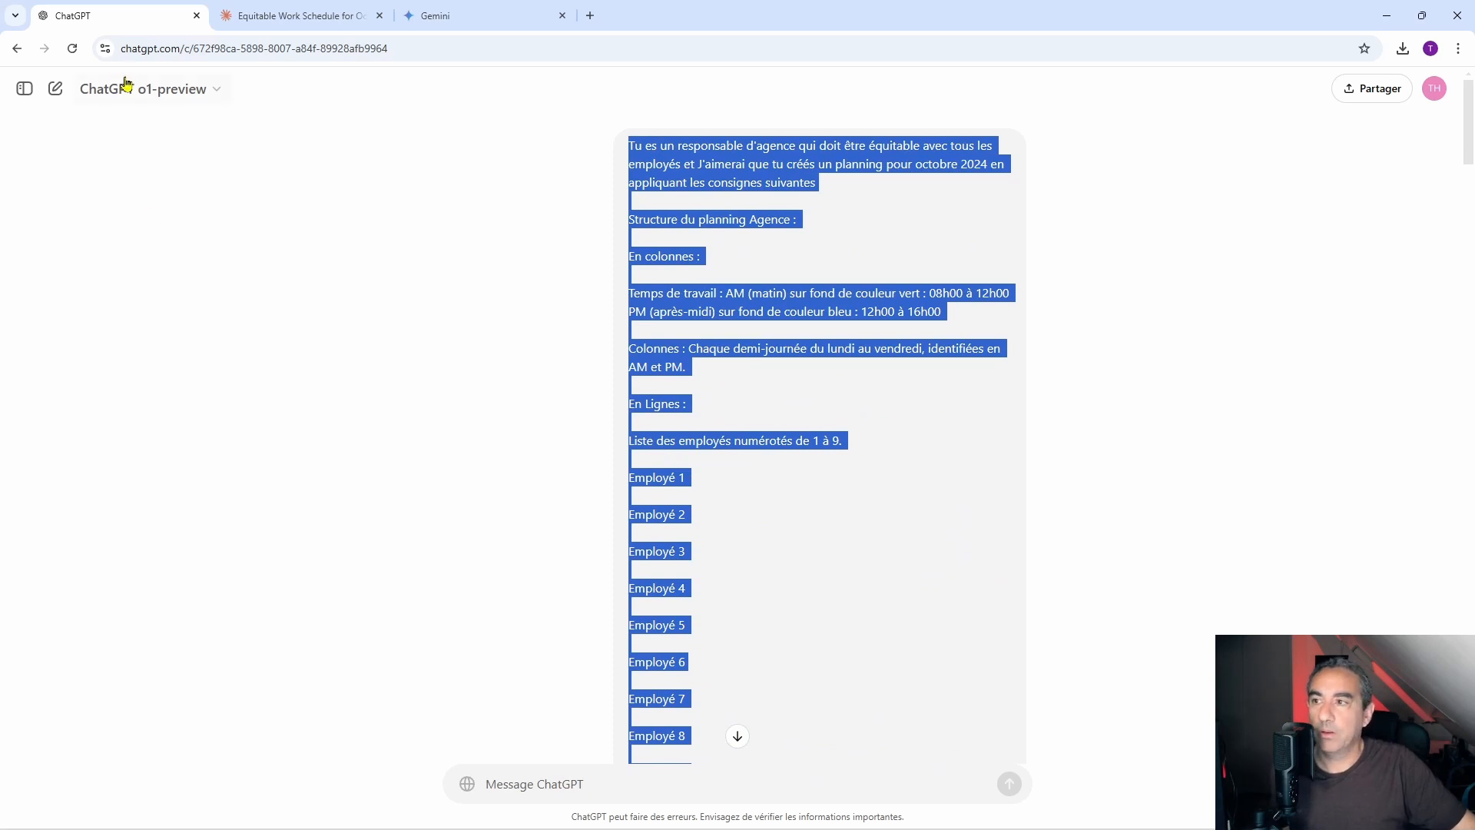
Start a new ChatGPT o1-preview conversation and send the prompt "combine y a t il de mots dans ta réponse ?".
{"action": "left_click", "coordinate": [55, 88]}
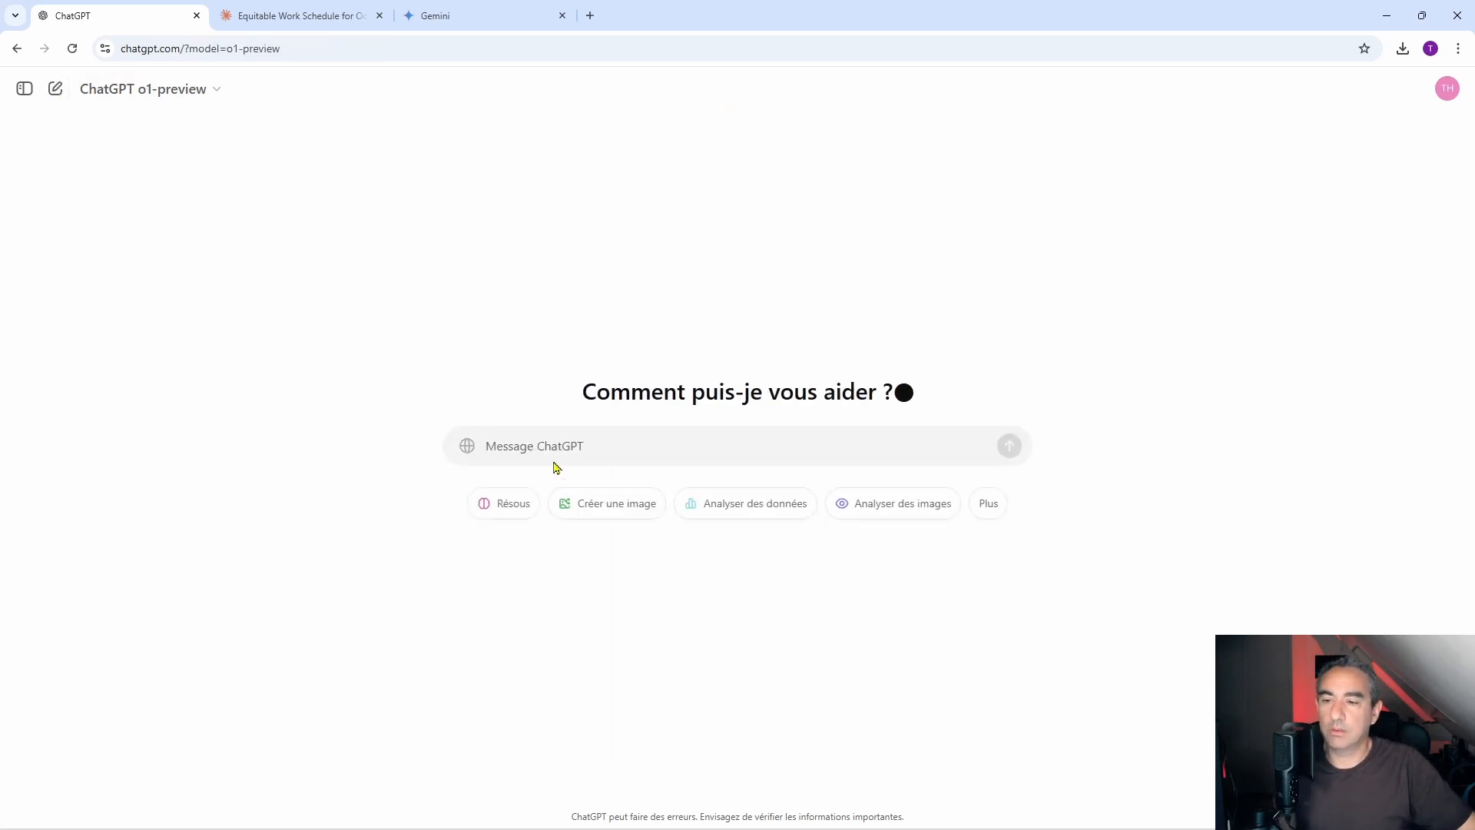
{"action": "type", "text": "combine y a-t-il de mots"}
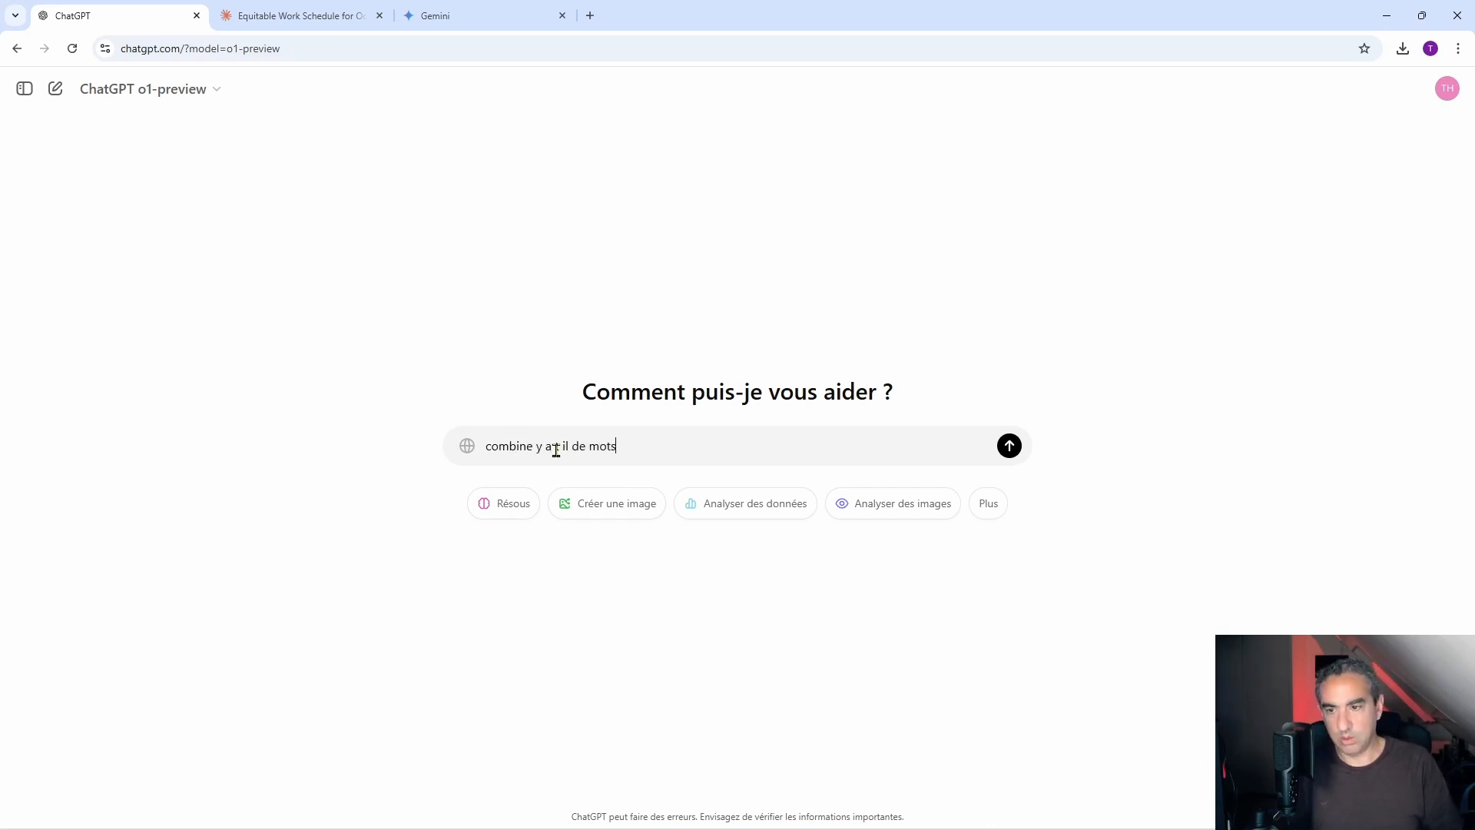
{"action": "type", "text": "dans ta réponse ?"}
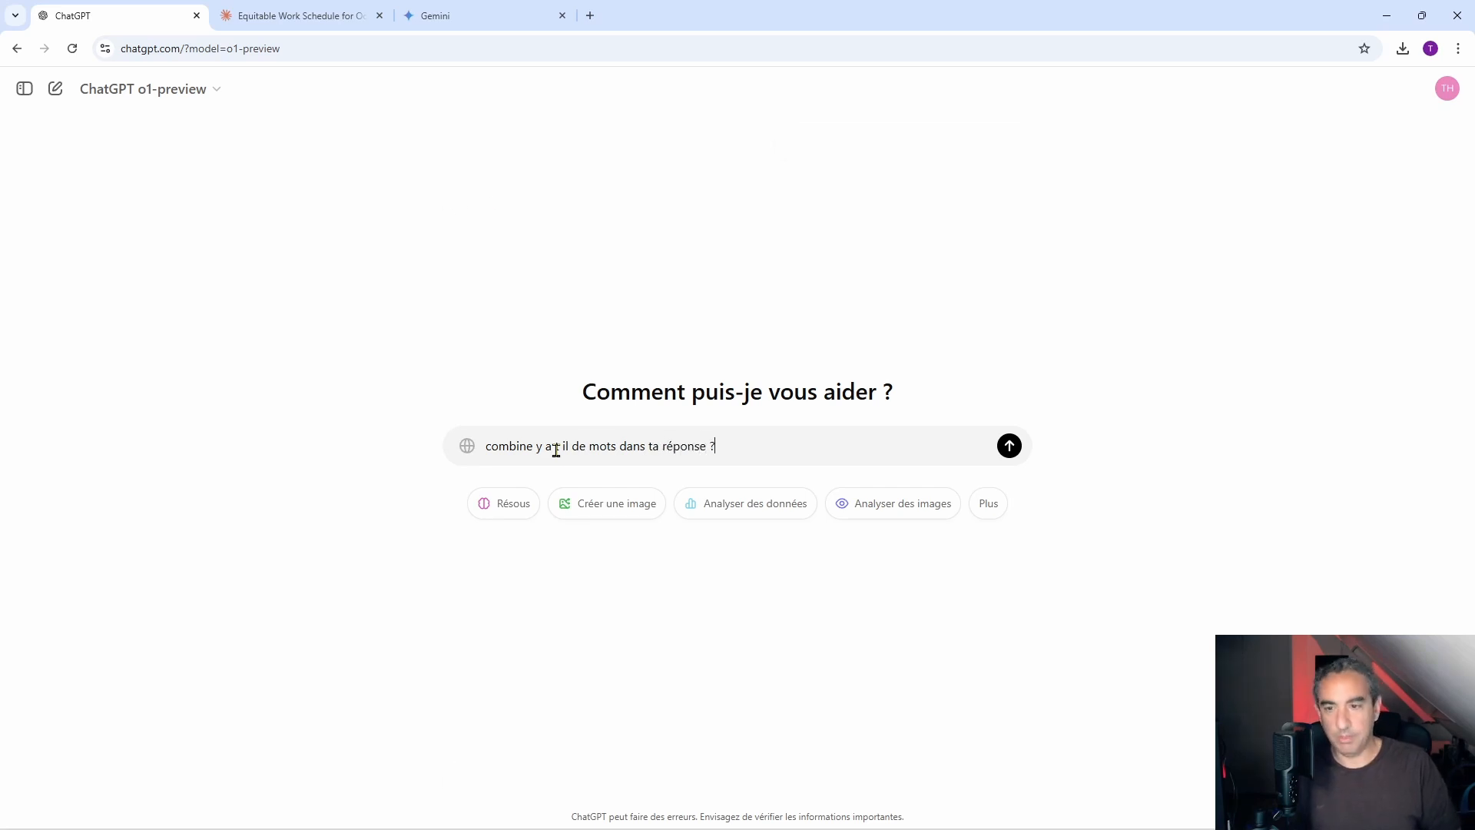
{"action": "key", "text": "Return"}
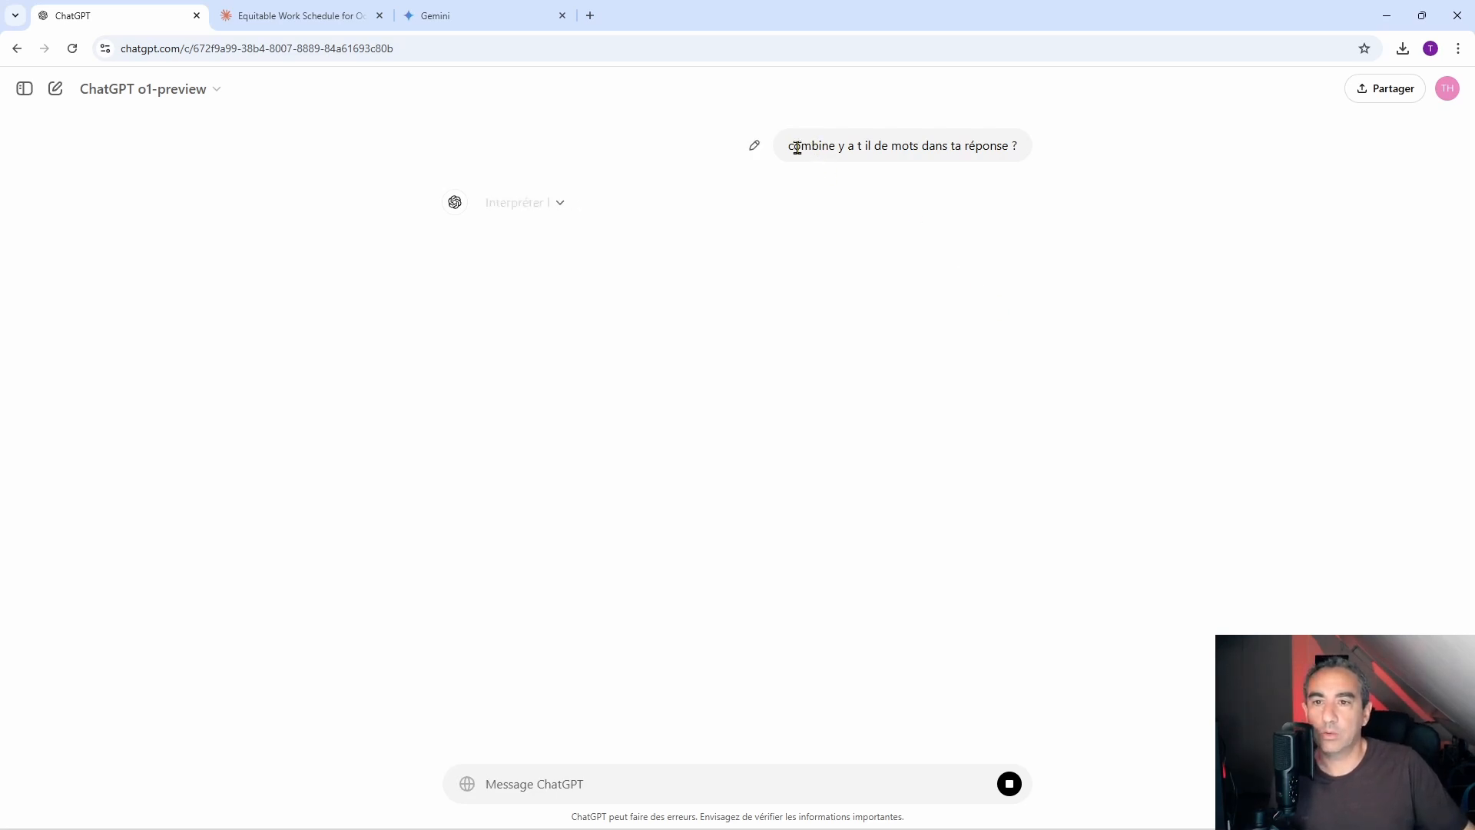
Correct the sent ChatGPT prompt to "combien y a t il de mots dans ta réponse ?" and resubmit it.
{"action": "left_click_drag", "start_coordinate": [792, 147], "coordinate": [830, 147]}
{"action": "left_click", "coordinate": [754, 145]}
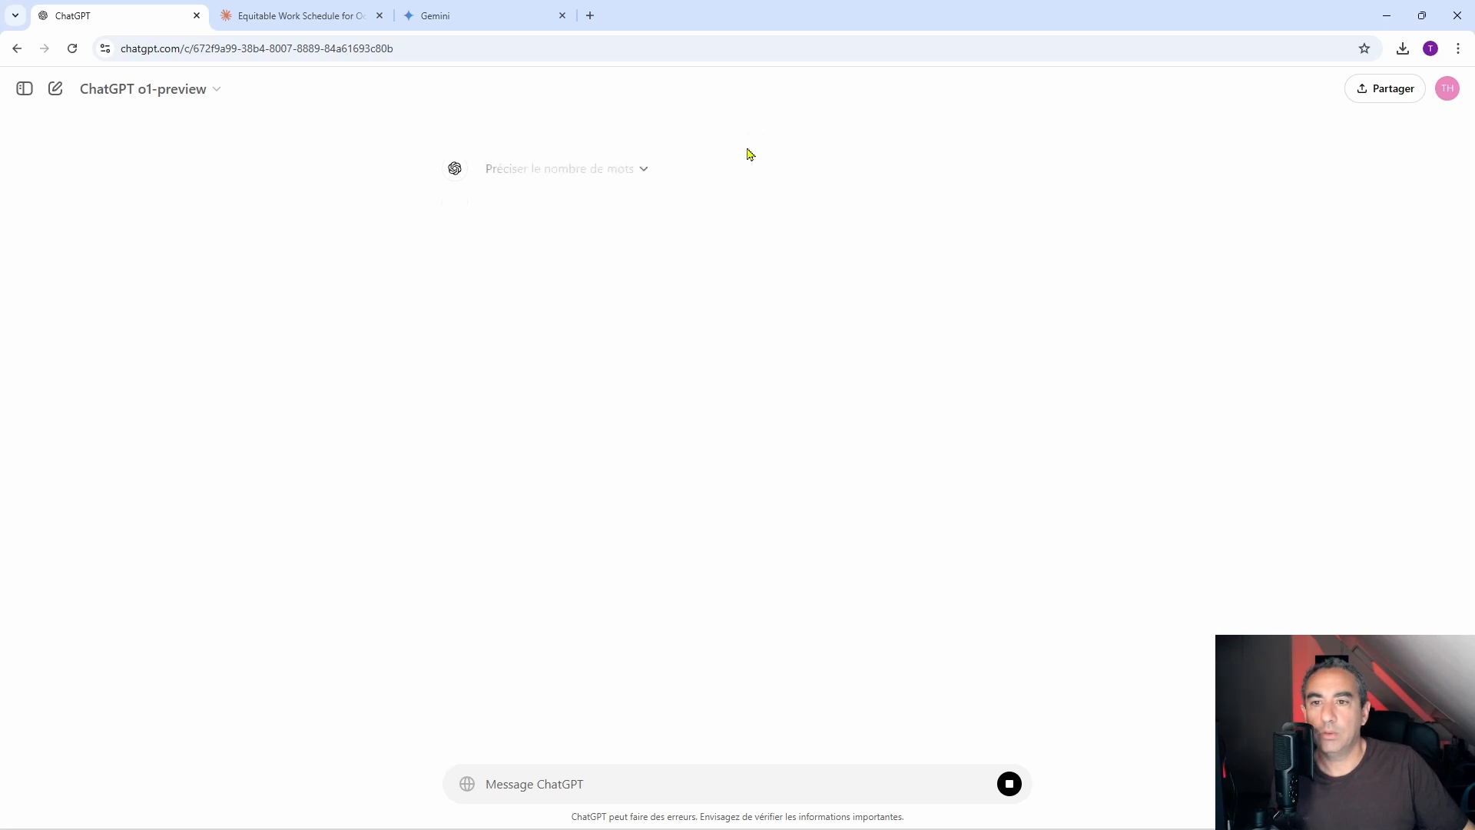
{"action": "left_click", "coordinate": [508, 154]}
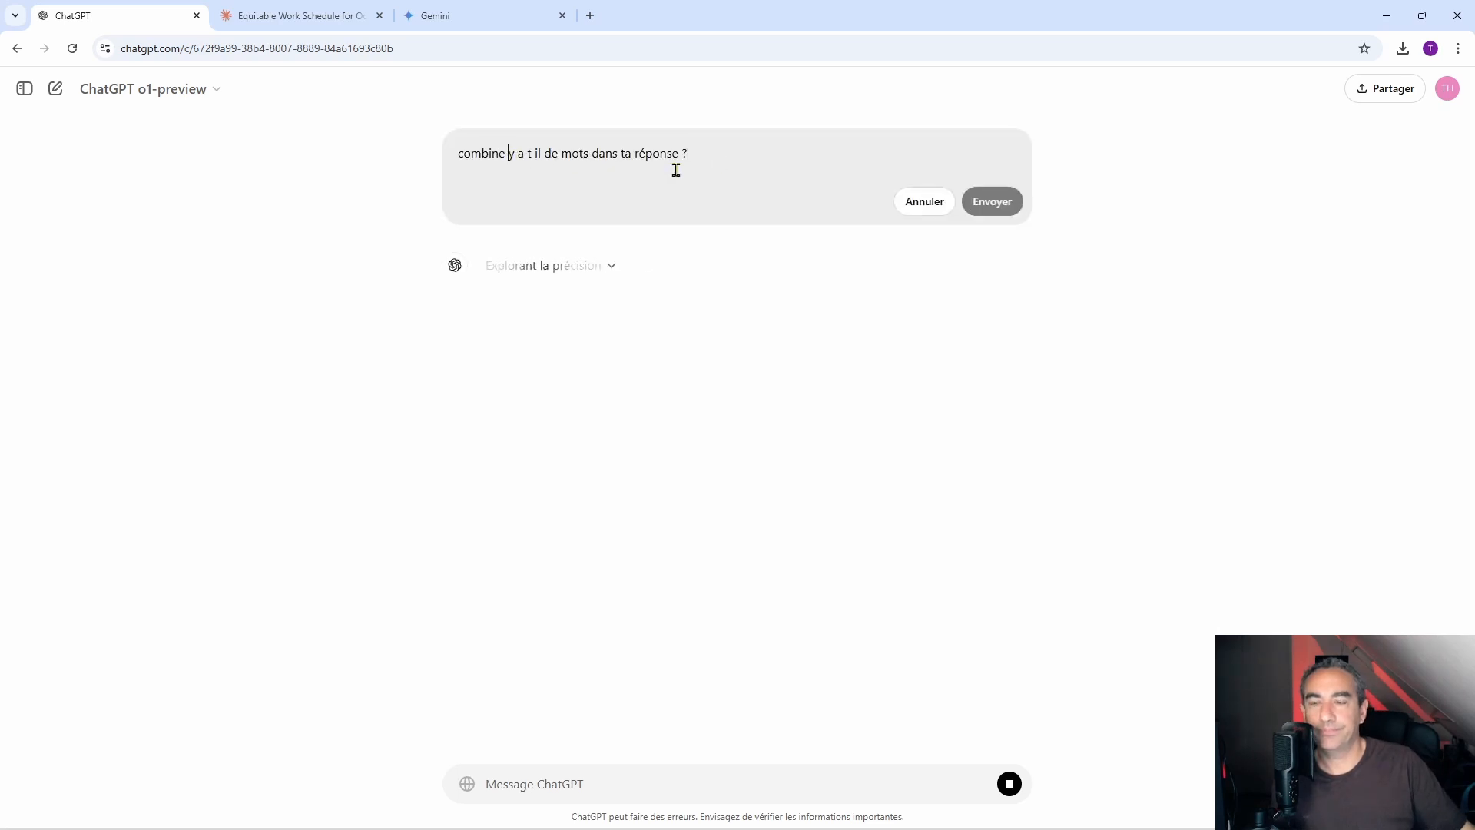
{"action": "key", "text": "BackSpace"}
{"action": "type", "text": "en"}
{"action": "key", "text": "Return"}
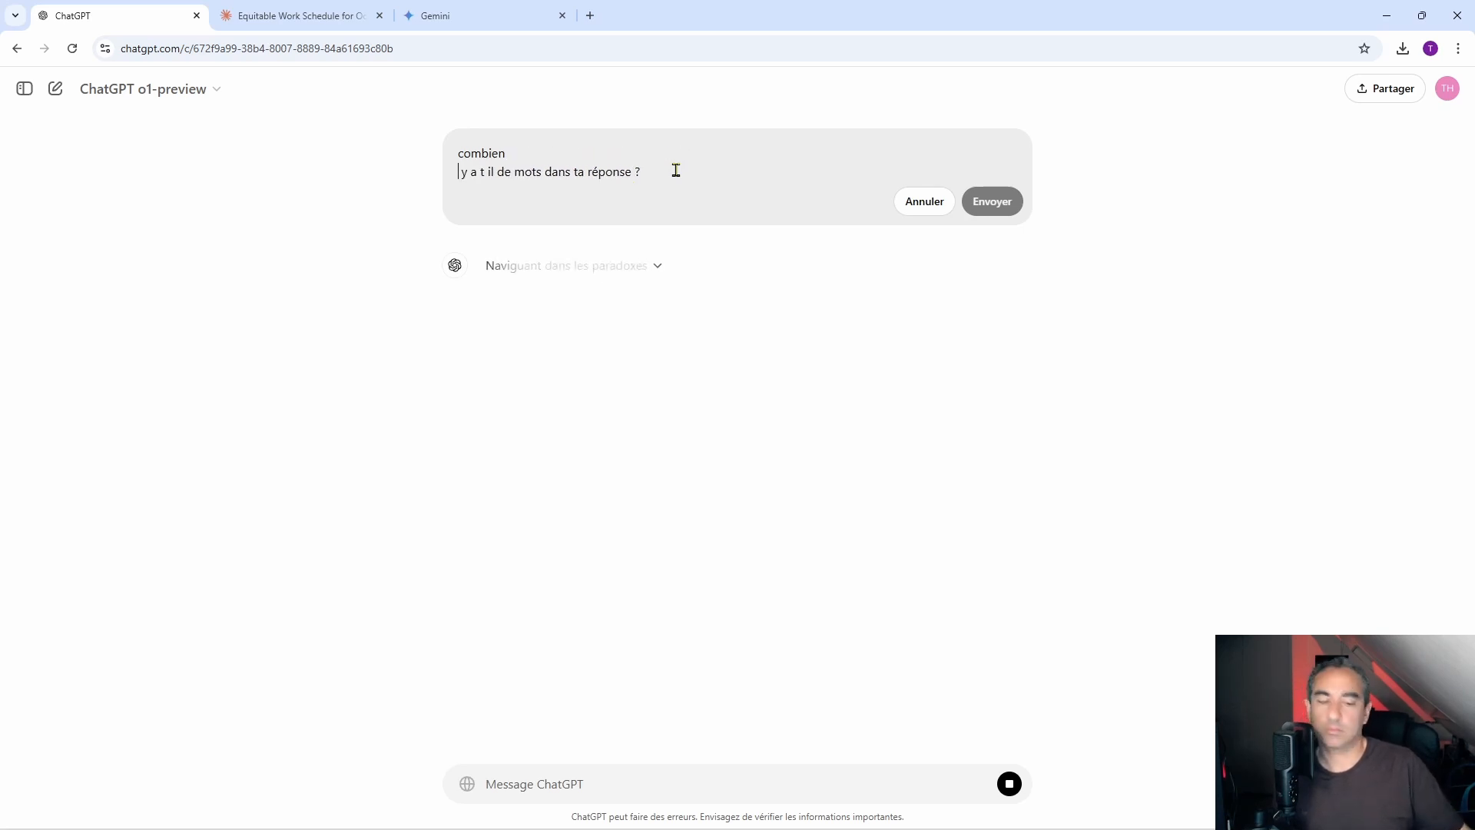
{"action": "key", "text": "BackSpace"}
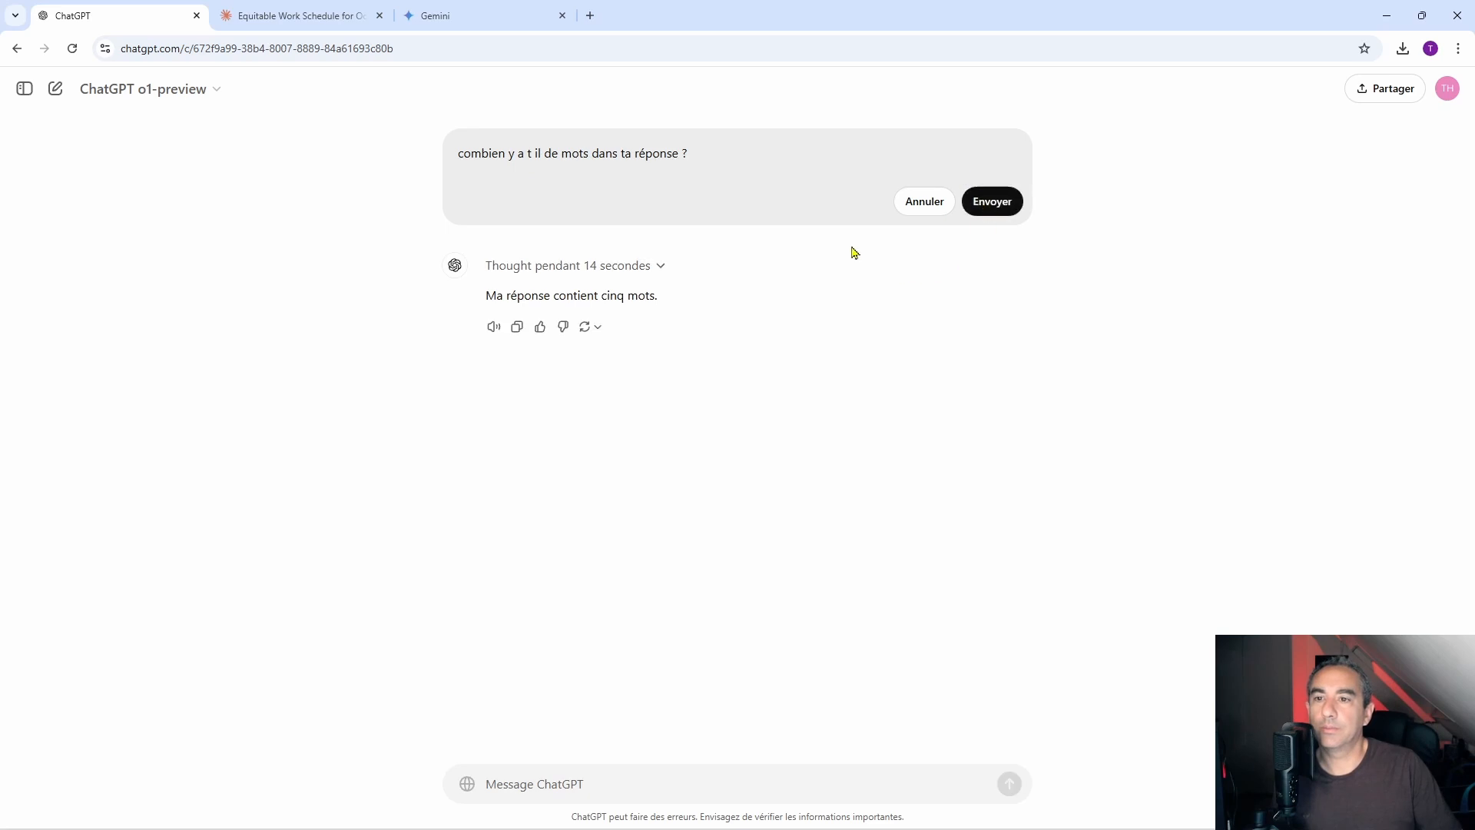
{"action": "left_click", "coordinate": [997, 209]}
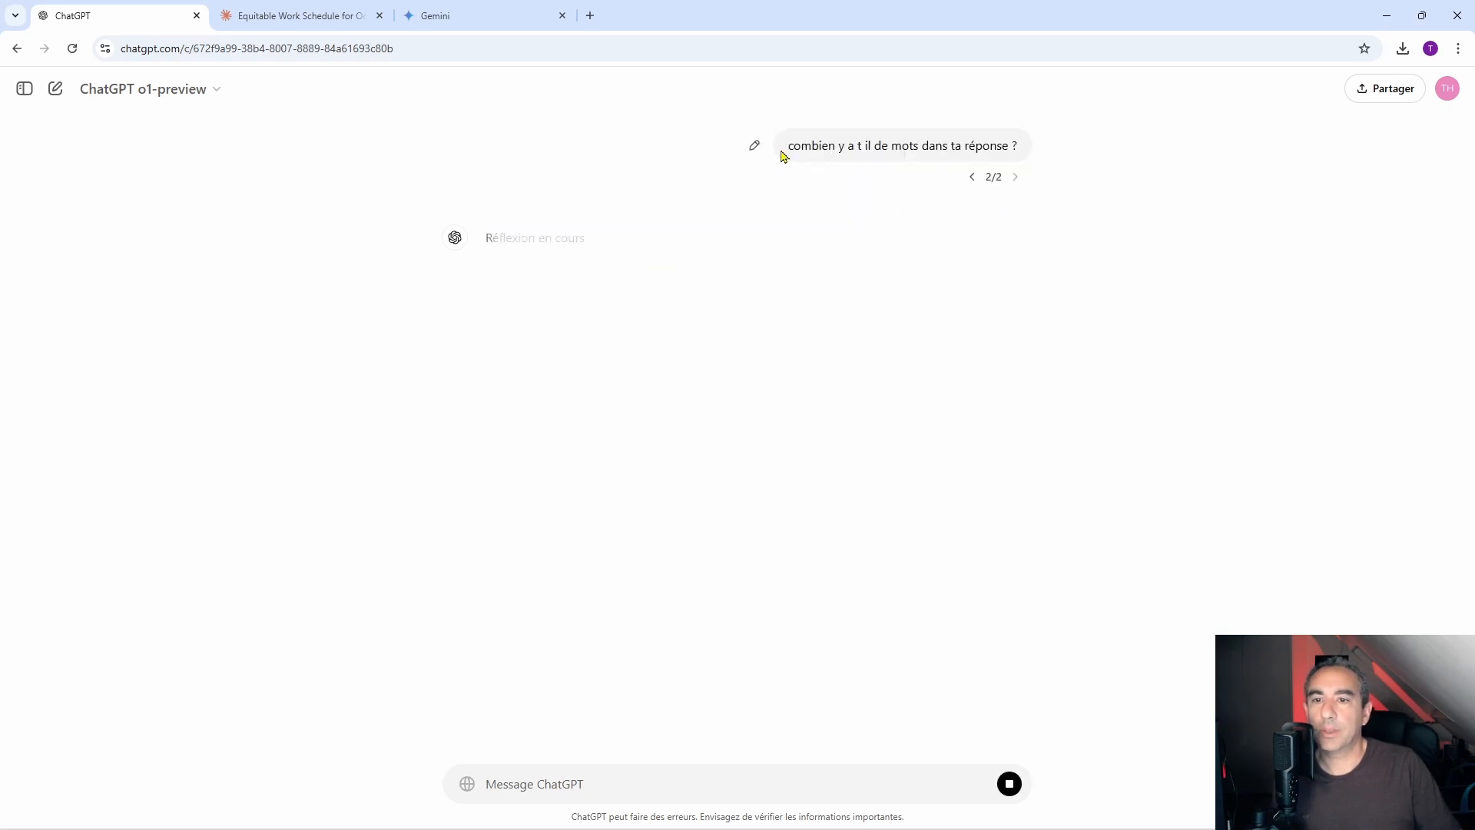
Copy the corrected word-count prompt from ChatGPT and send it in a new Claude conversation.
{"action": "left_click_drag", "start_coordinate": [789, 146], "coordinate": [1017, 149]}
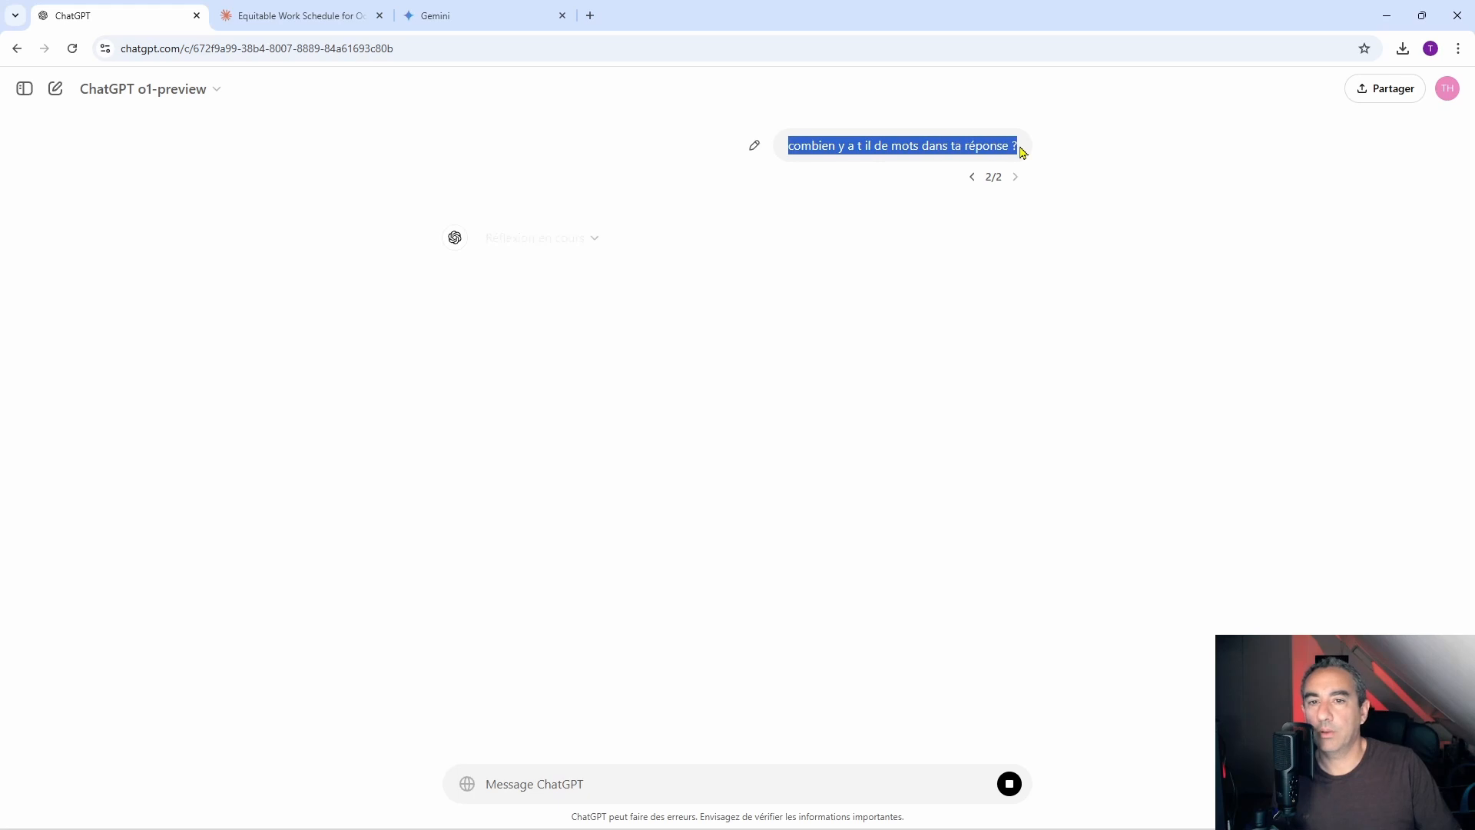
{"action": "right_click", "coordinate": [967, 148]}
{"action": "left_click", "coordinate": [1049, 173]}
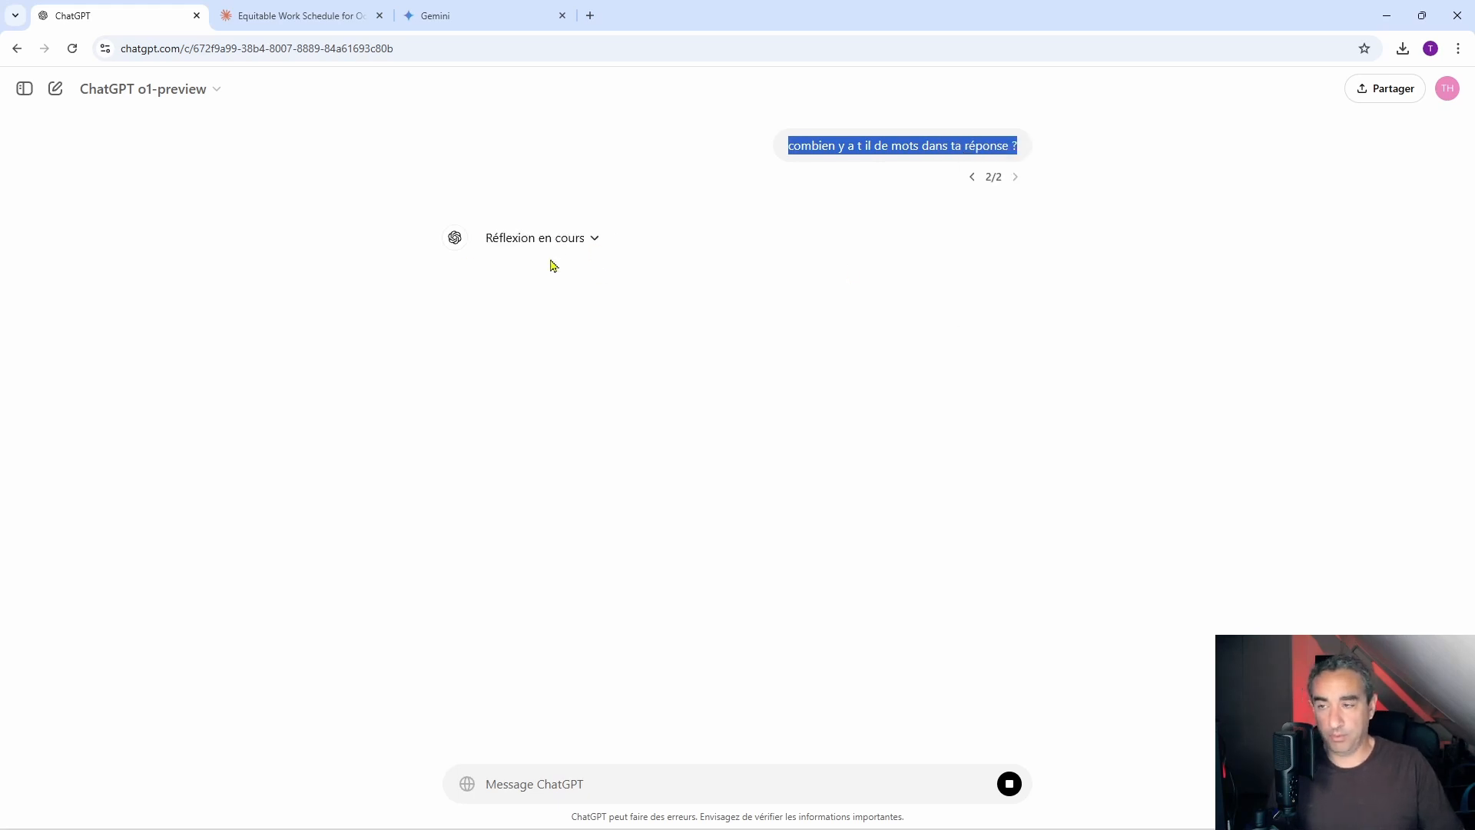
{"action": "left_click", "coordinate": [315, 15]}
{"action": "scroll", "coordinate": [475, 390], "scroll_direction": "up", "scroll_amount": 5}
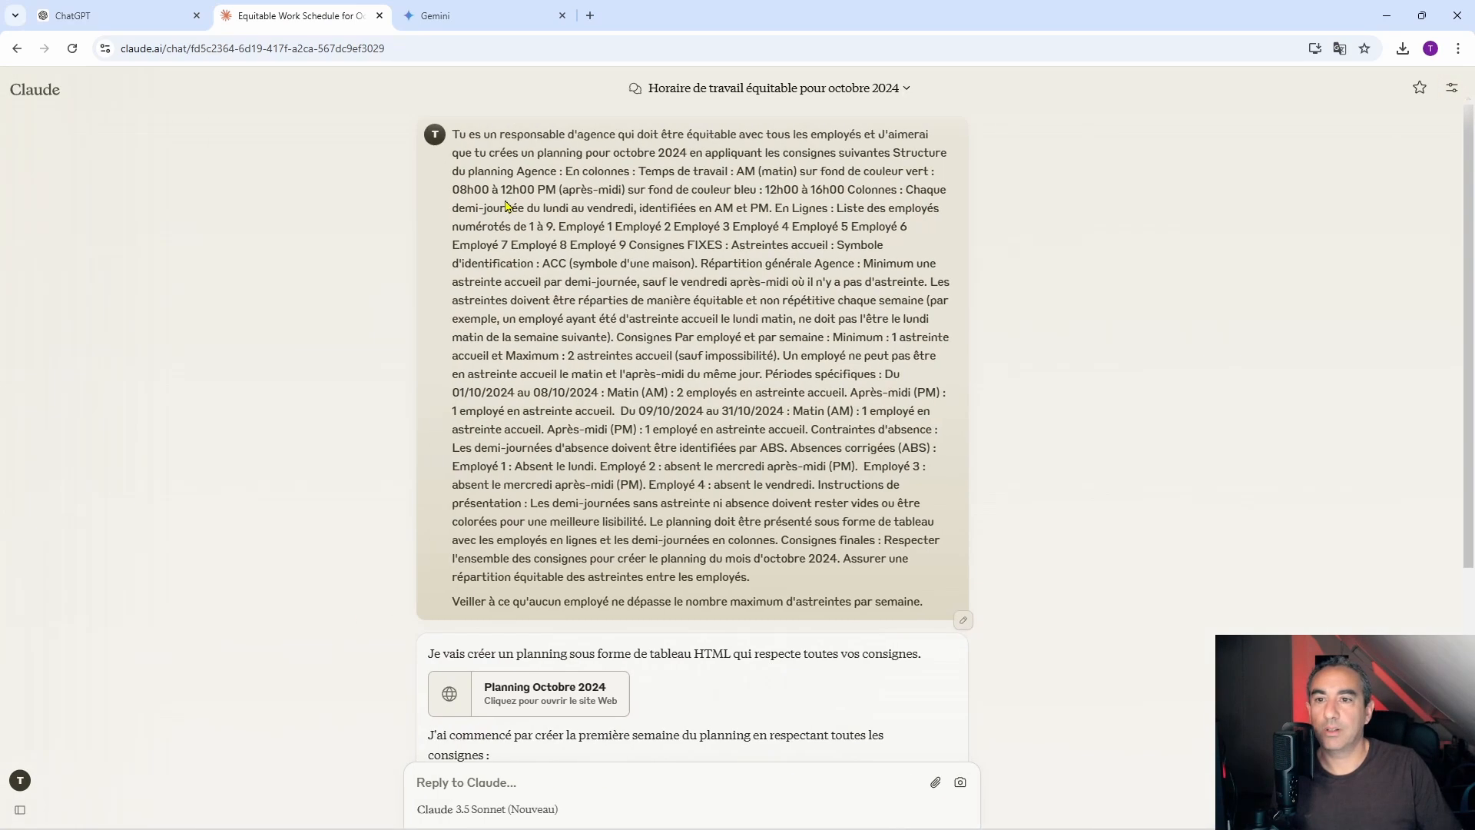
{"action": "left_click", "coordinate": [1440, 135]}
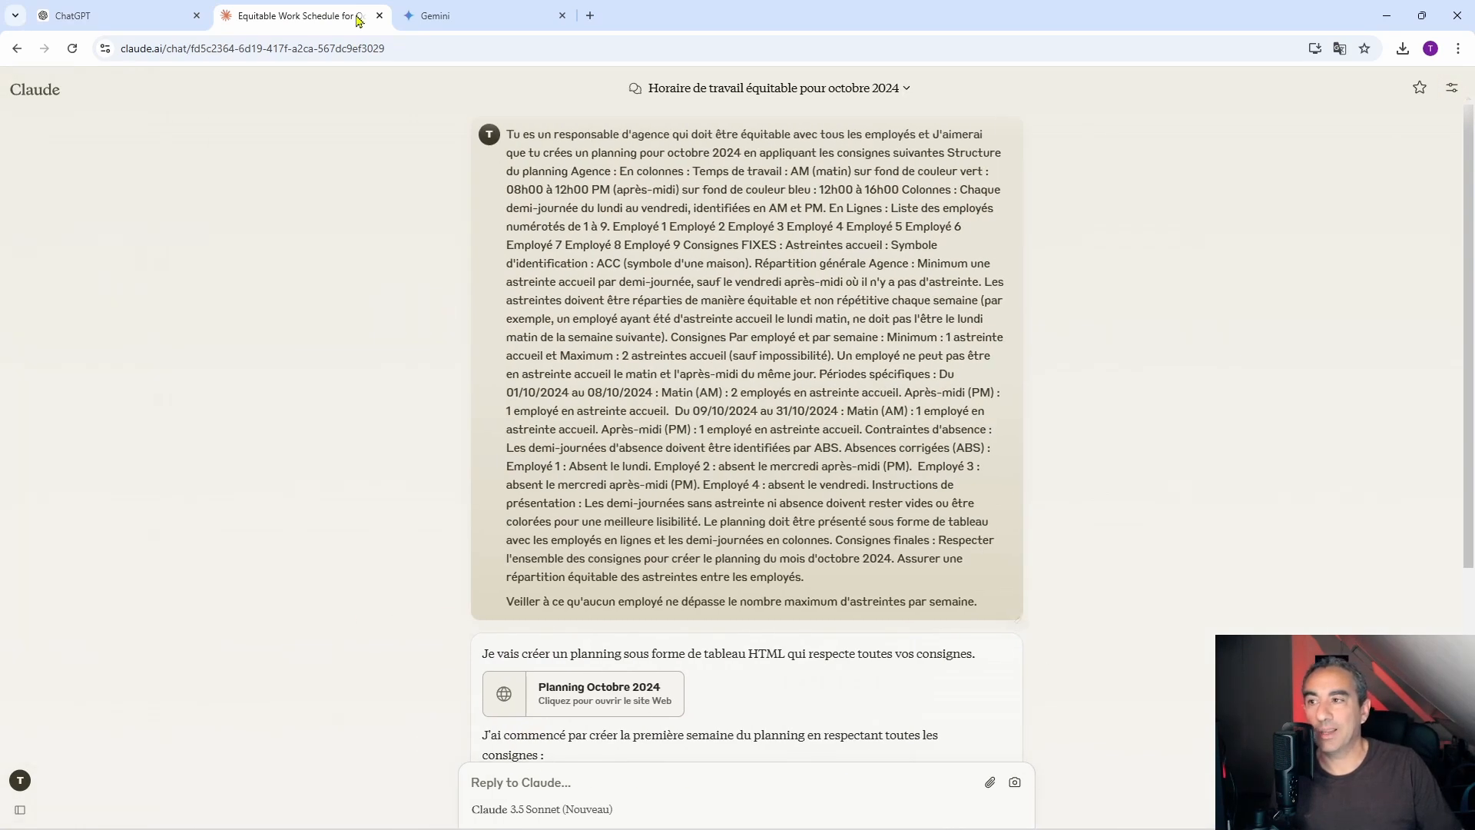
{"action": "mouse_move", "coordinate": [46, 230]}
{"action": "left_click", "coordinate": [73, 132]}
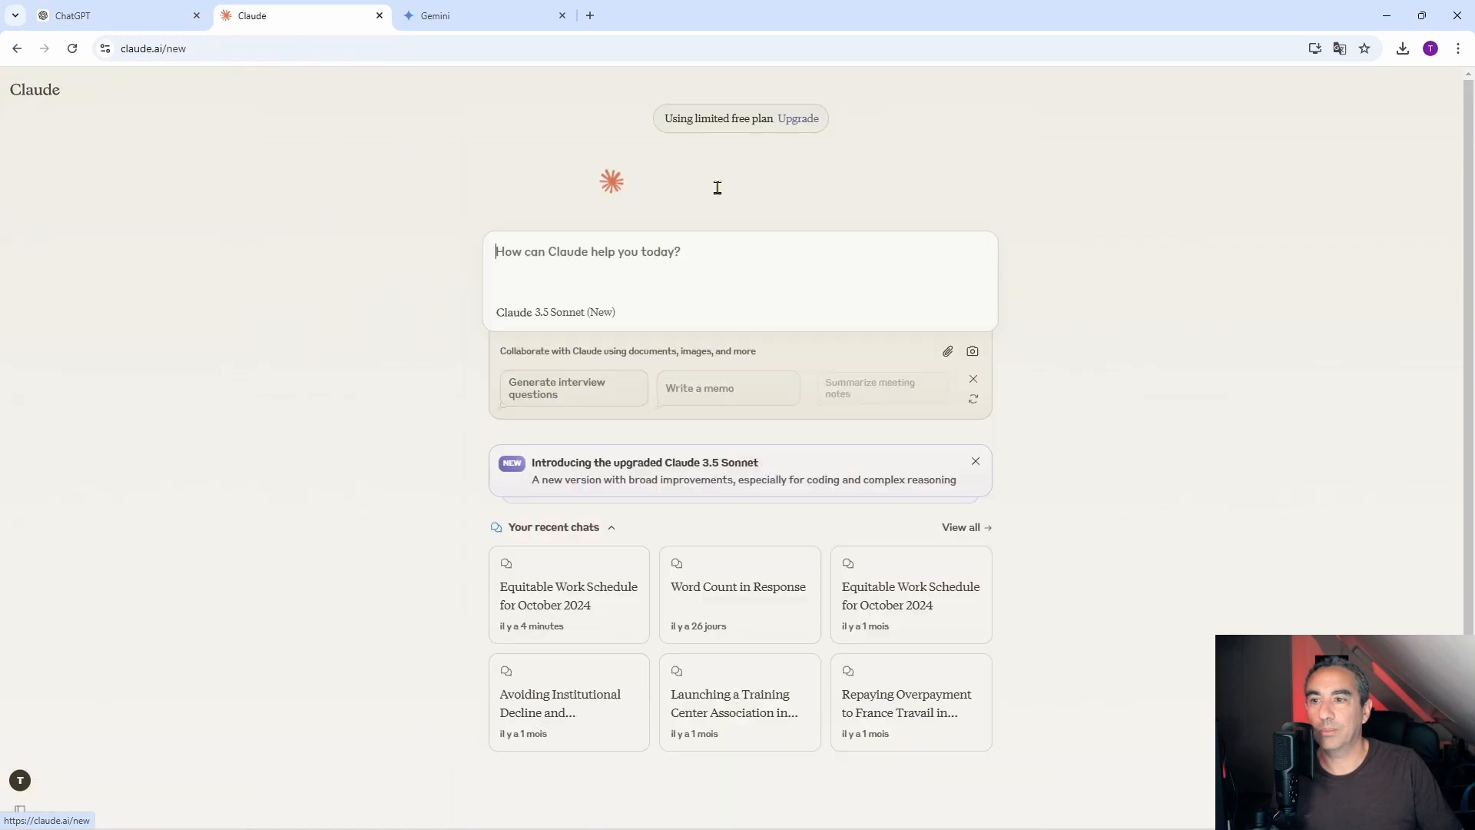
{"action": "right_click", "coordinate": [560, 278]}
{"action": "left_click", "coordinate": [632, 413]}
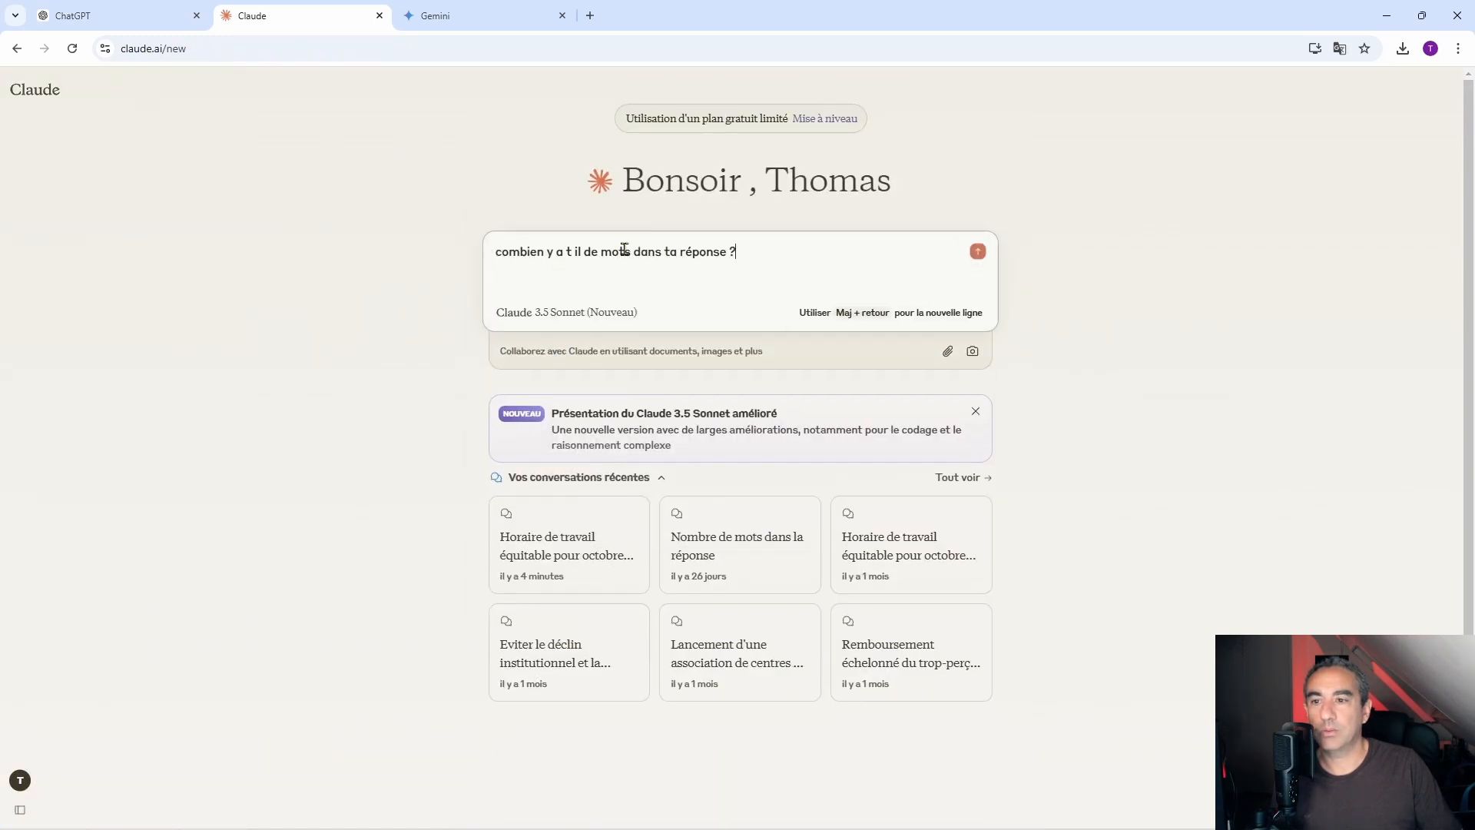
{"action": "left_click", "coordinate": [979, 253]}
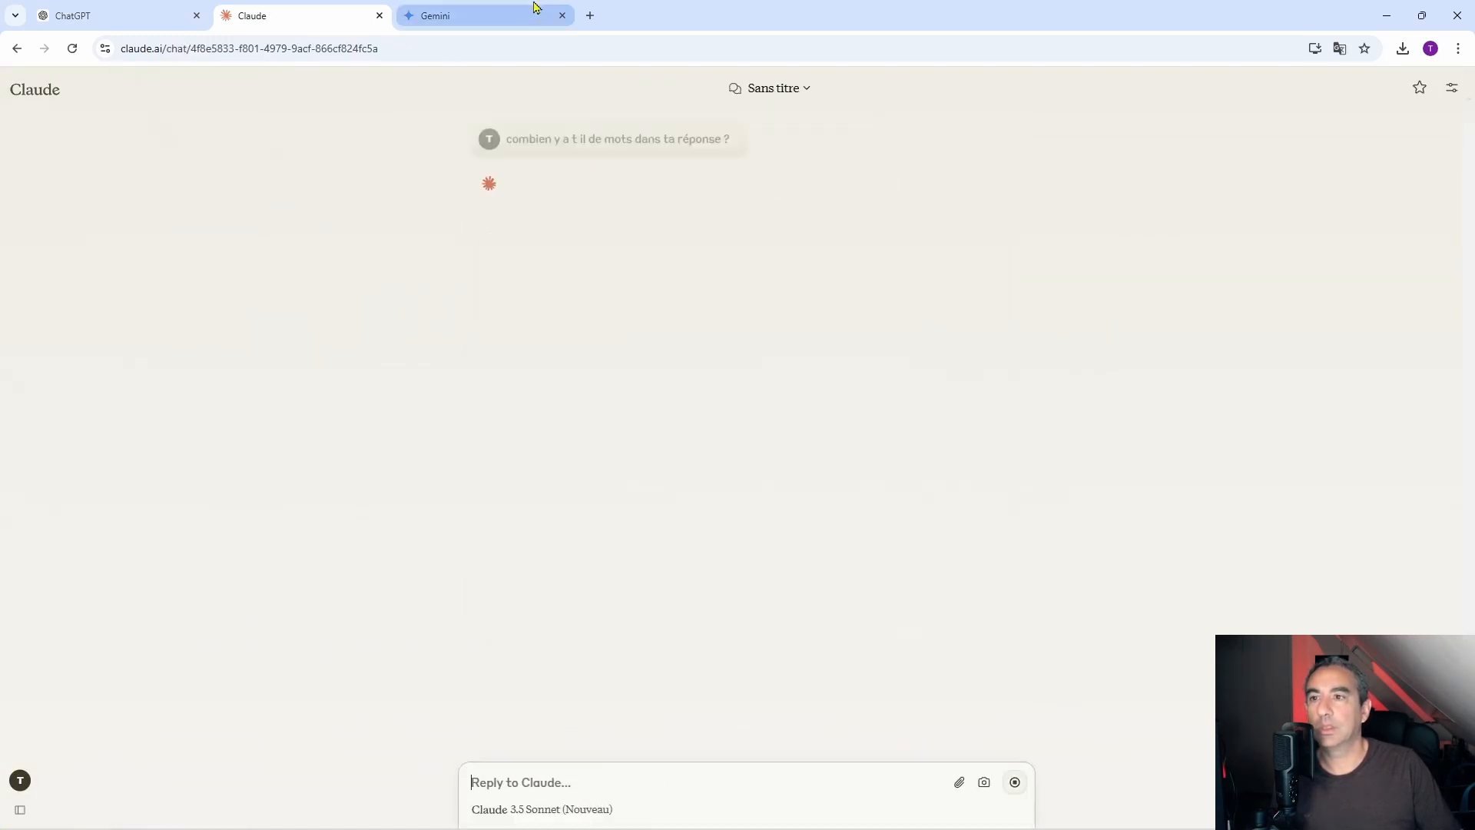
Switch to Gemini and send the same copied word-count prompt in a new conversation.
{"action": "left_click", "coordinate": [530, 14]}
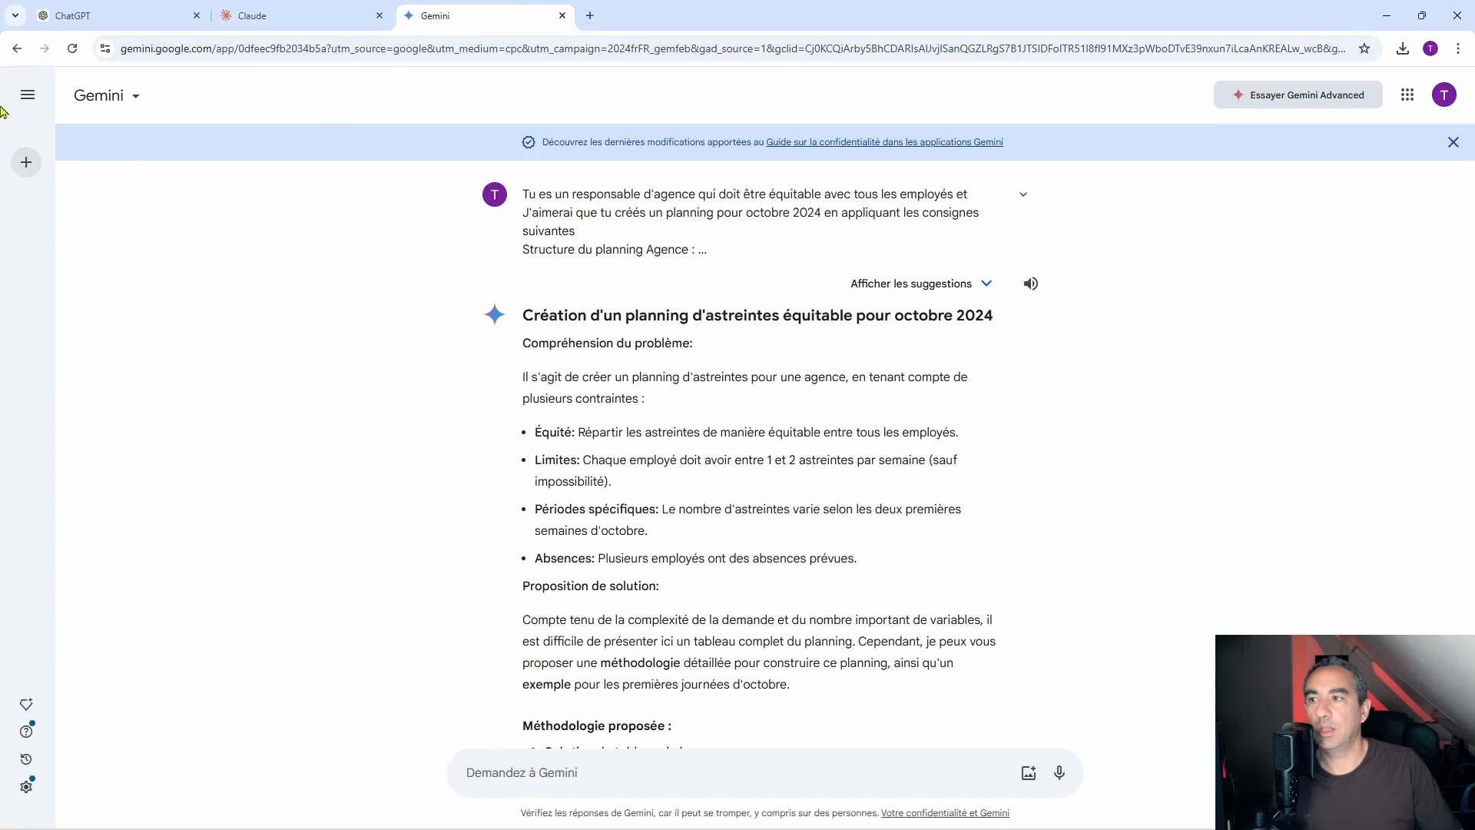
{"action": "left_click", "coordinate": [26, 161]}
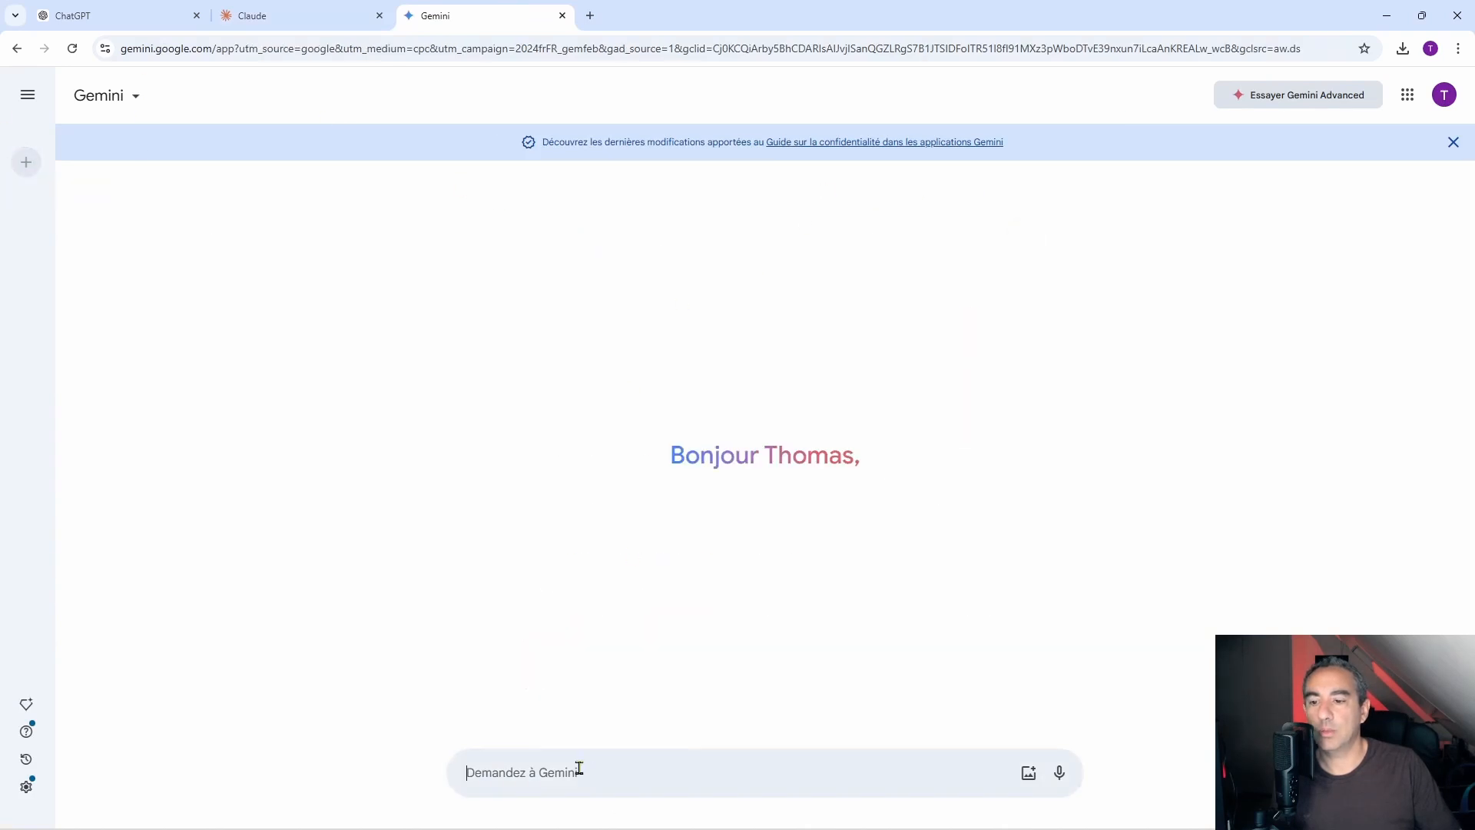
{"action": "right_click", "coordinate": [579, 769]}
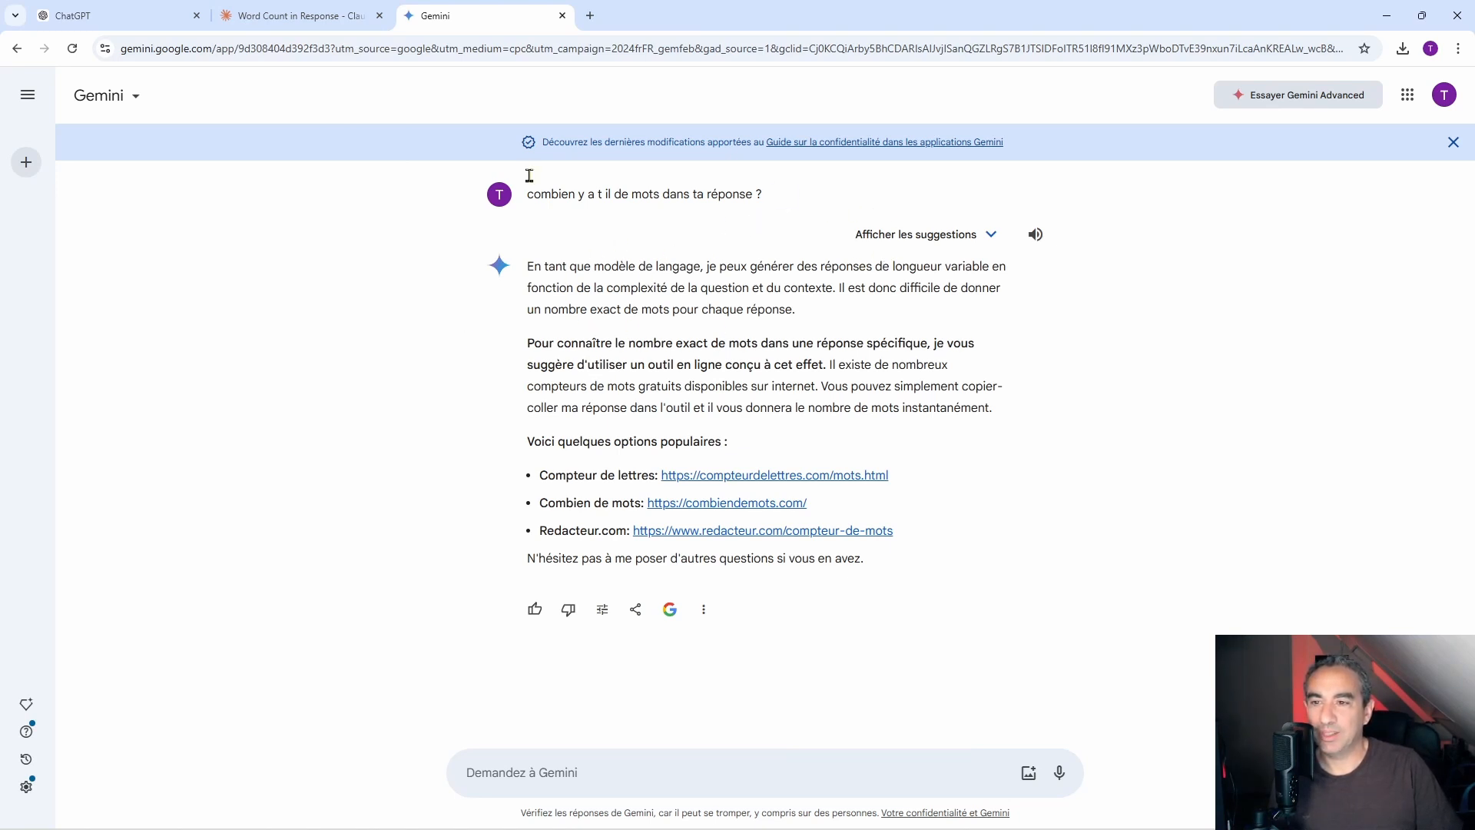
Read ChatGPT's answer to the word-count question, and highlight the introductory sentence of Claude's numbered answer.
{"action": "key", "text": "ctrl+1"}
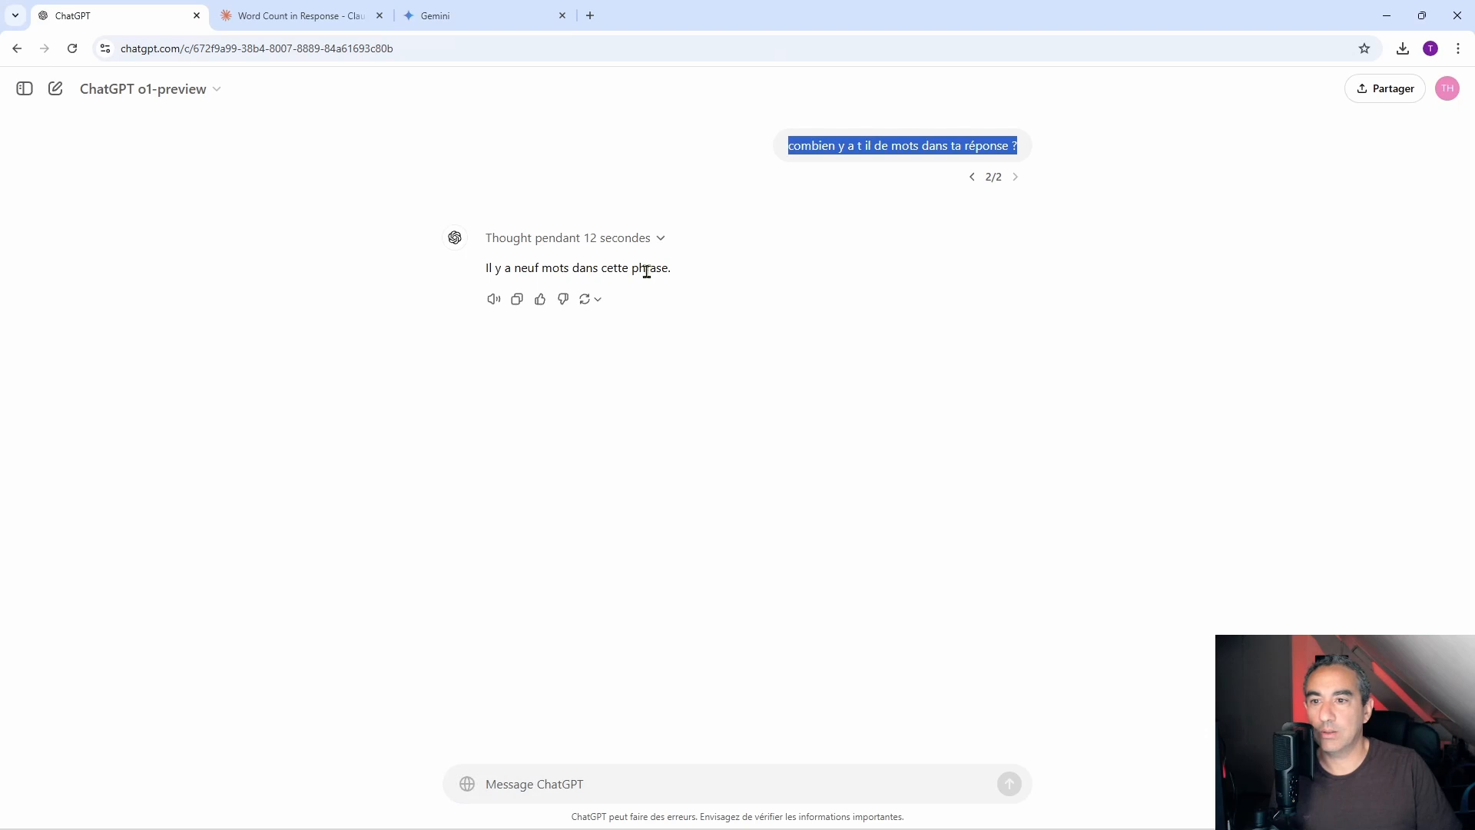
{"action": "left_click", "coordinate": [333, 14]}
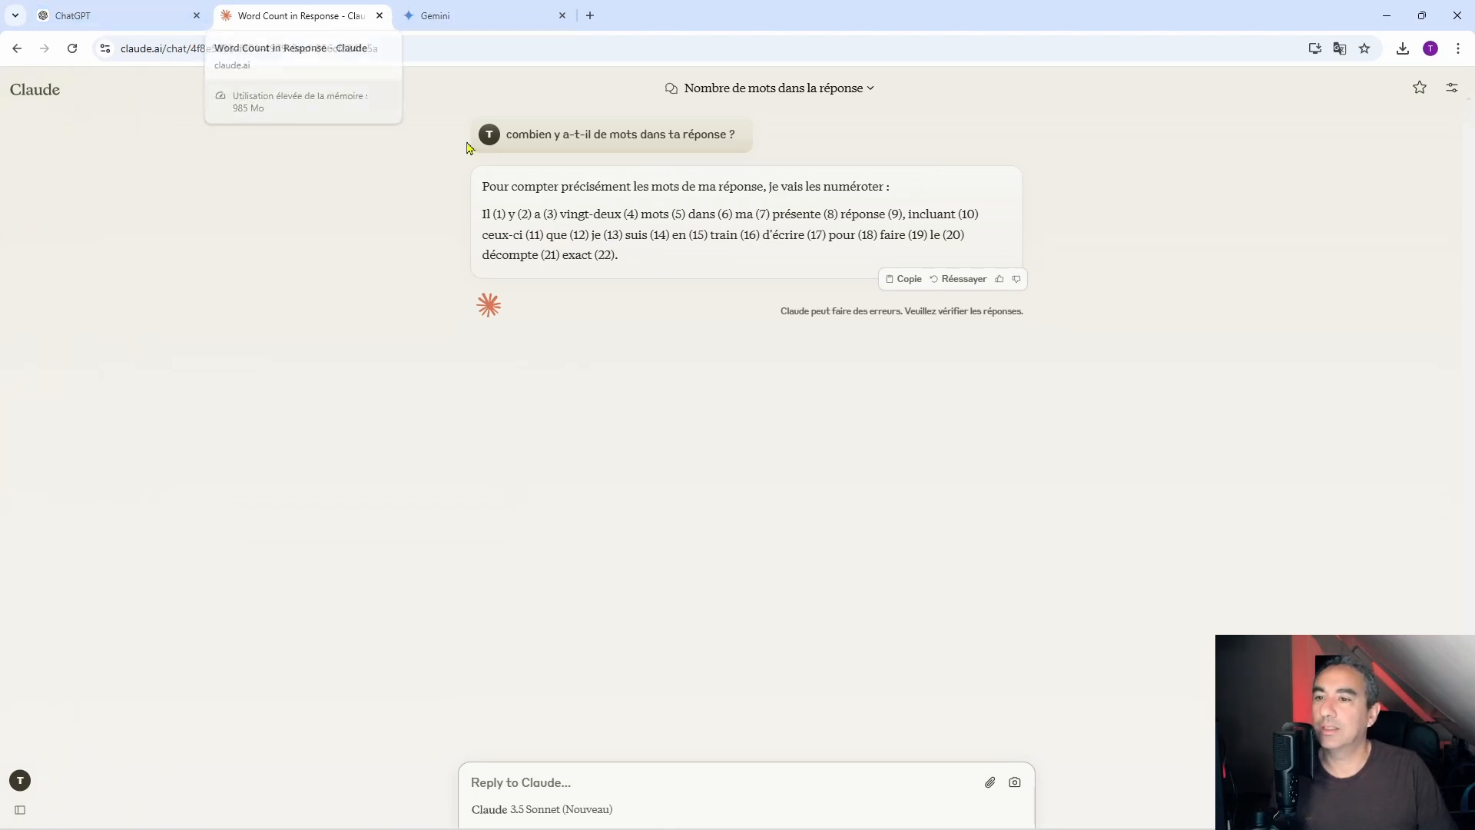
{"action": "left_click_drag", "start_coordinate": [483, 188], "coordinate": [950, 191]}
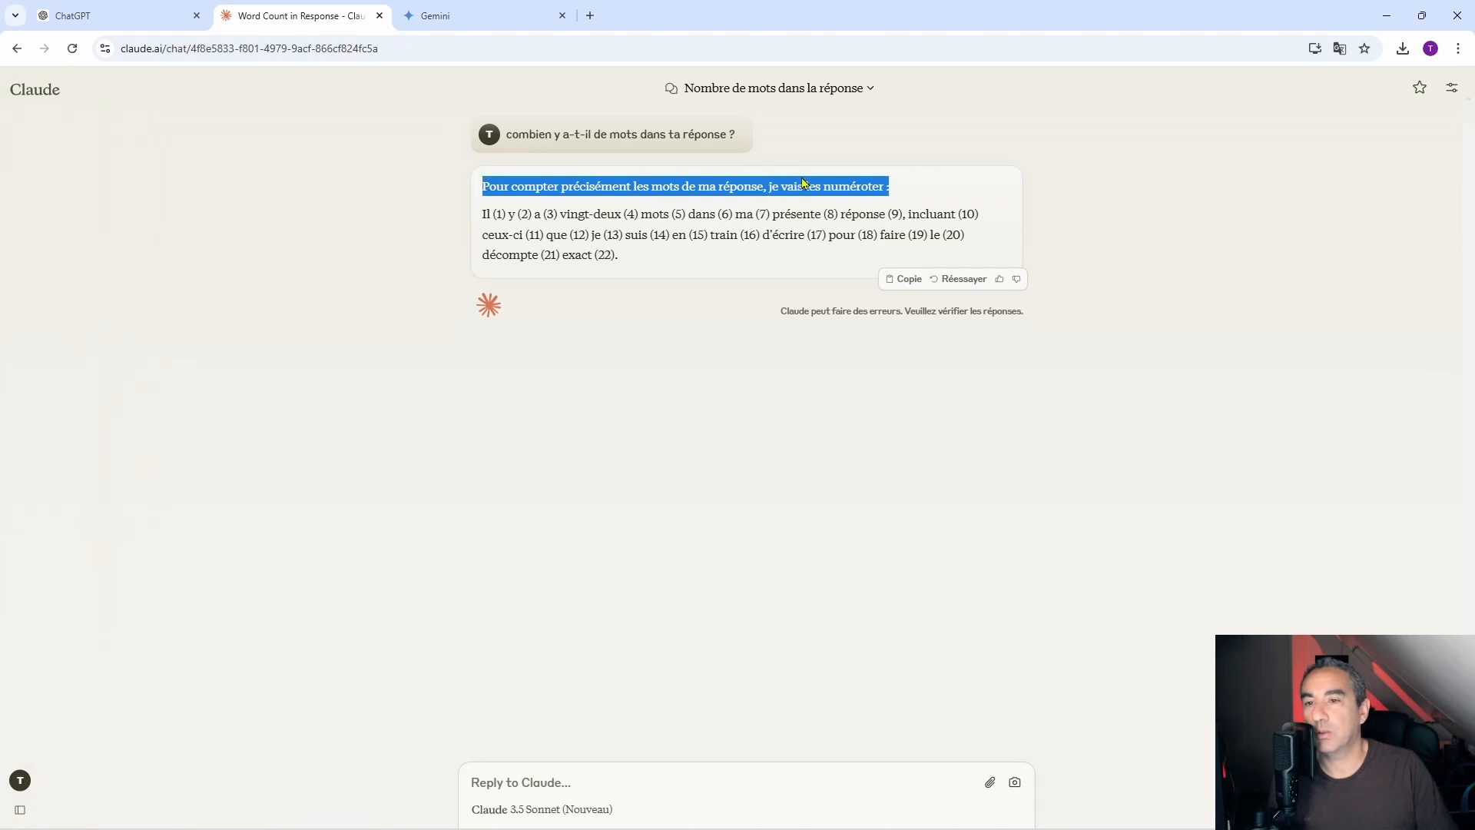
Go back to ChatGPT's first prompt version, highlight its answer, and return to the corrected version.
{"action": "left_click", "coordinate": [115, 16]}
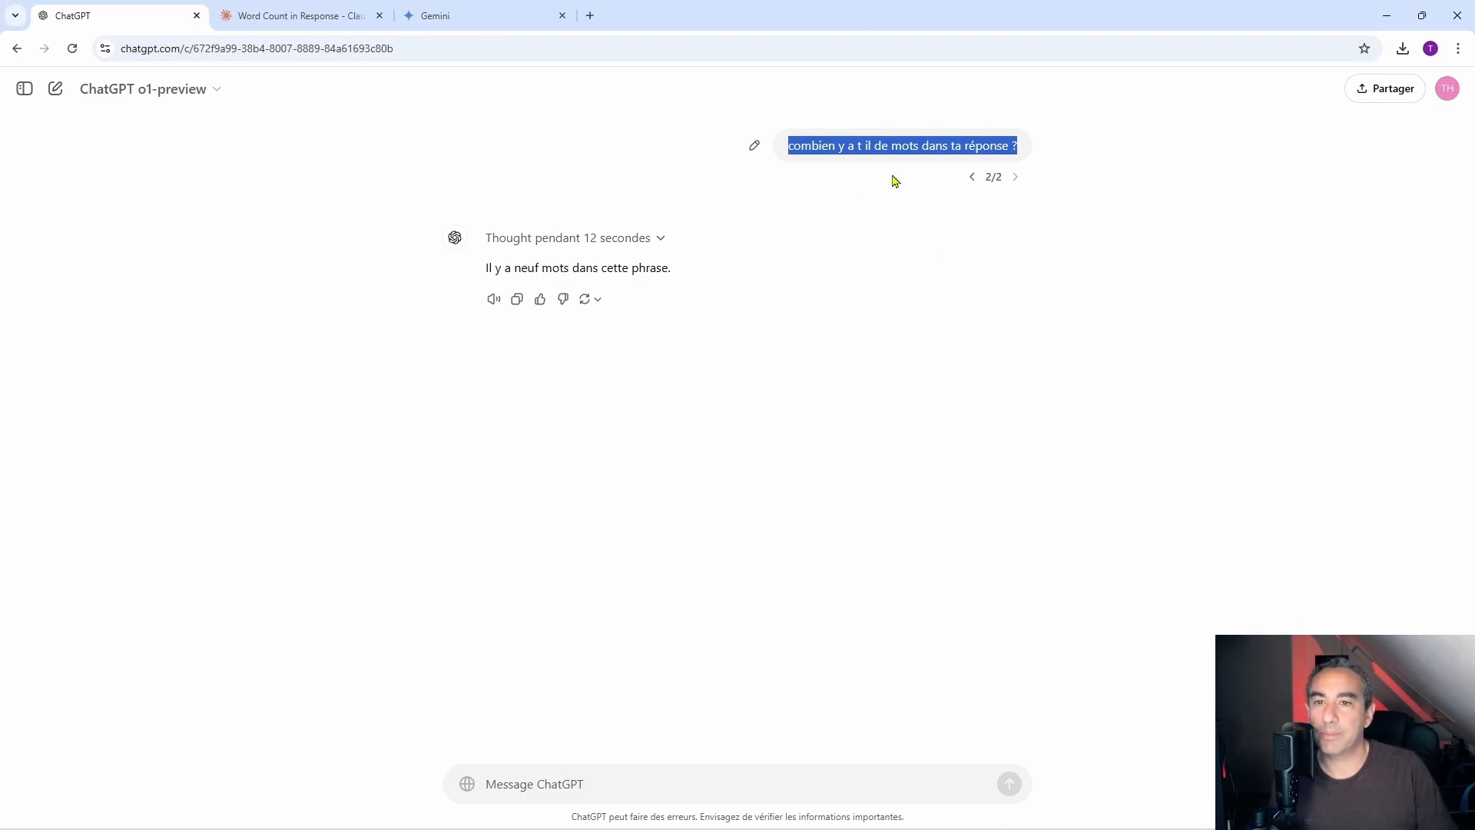
{"action": "left_click", "coordinate": [971, 178]}
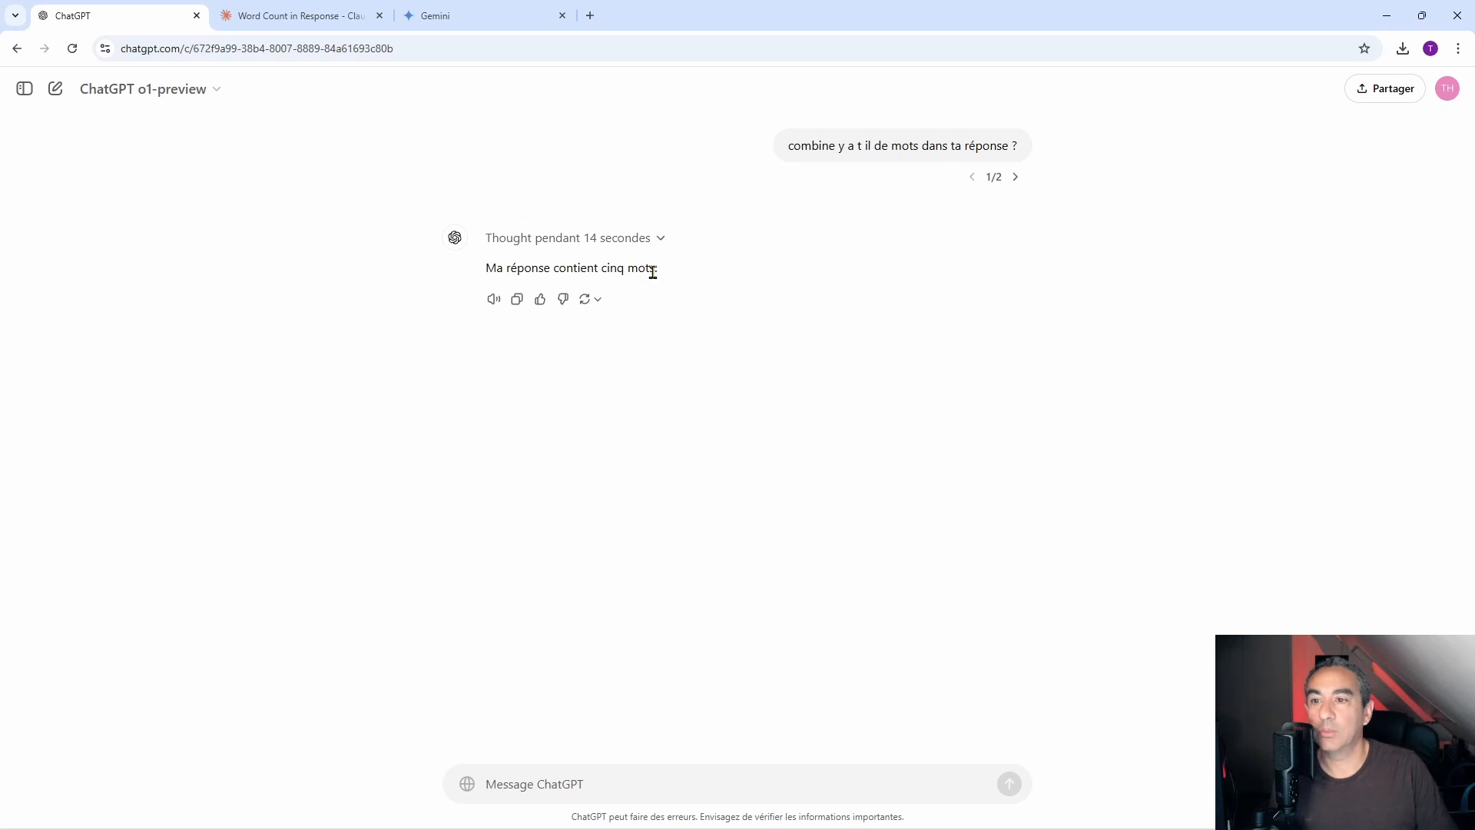
{"action": "left_click_drag", "start_coordinate": [658, 268], "coordinate": [484, 269]}
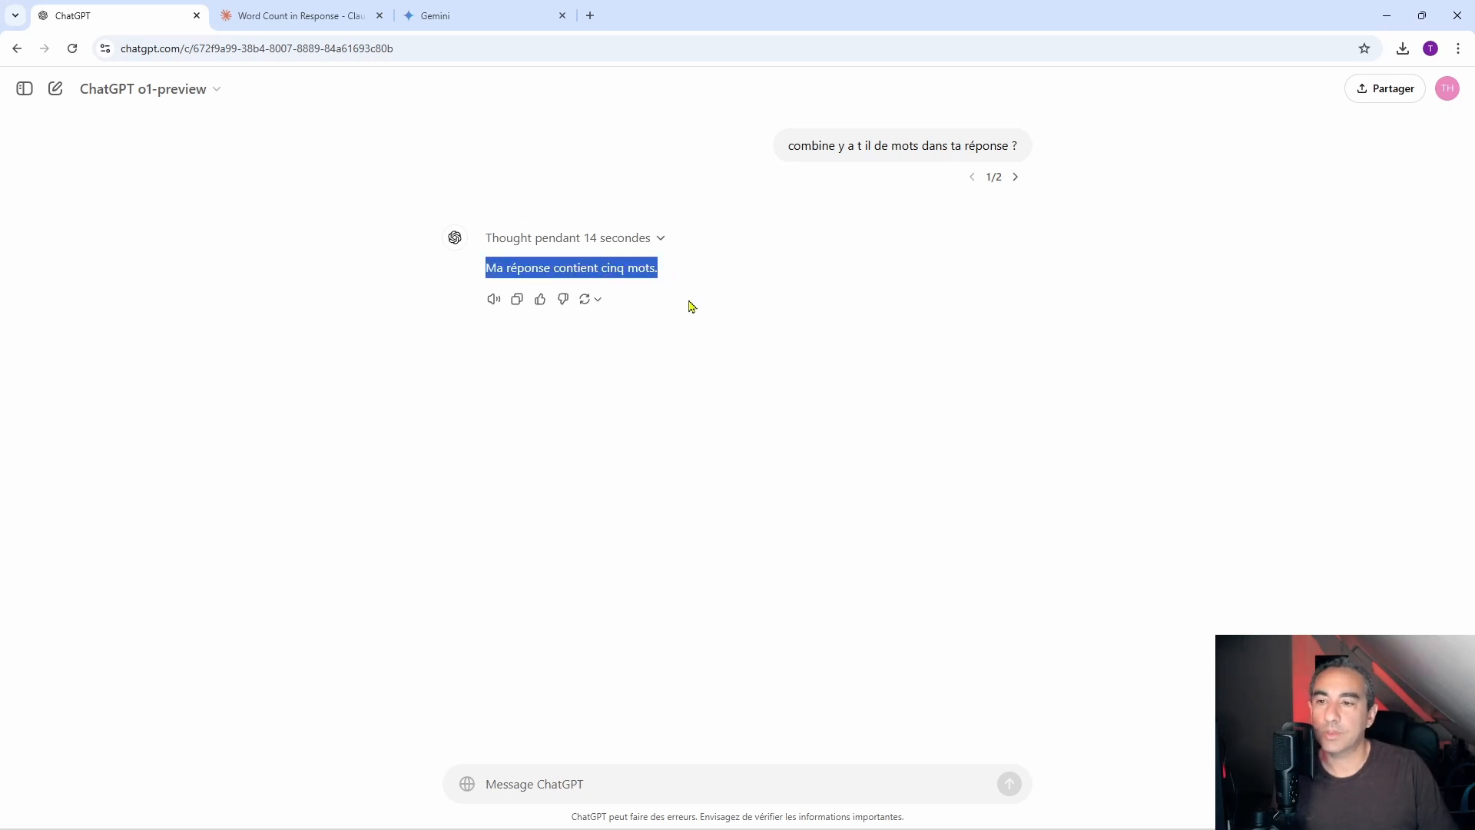
{"action": "left_click", "coordinate": [1016, 178]}
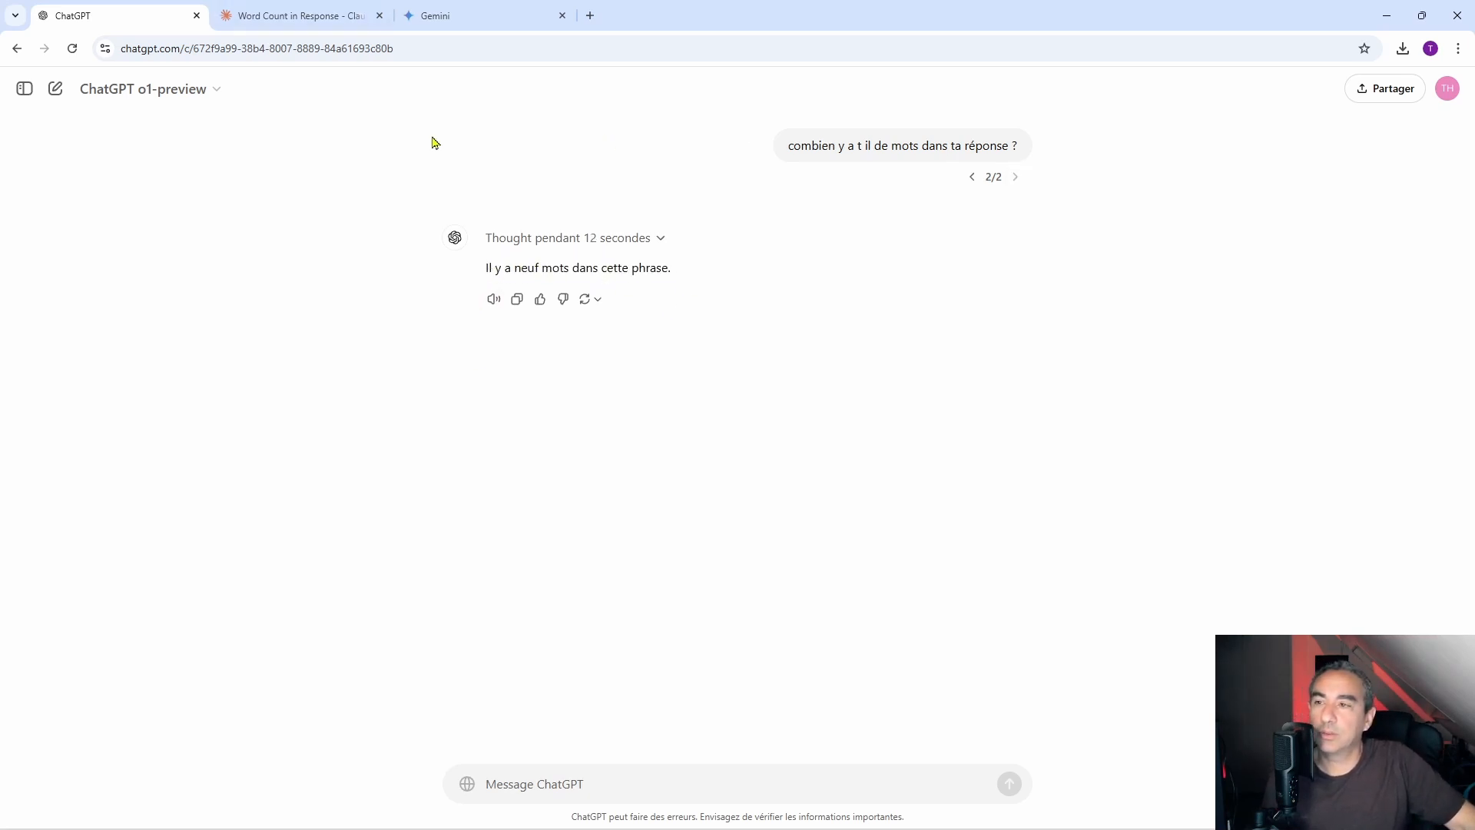
Compare the word-count answers of Claude and Gemini once more, ending back on ChatGPT's answer.
{"action": "left_click", "coordinate": [323, 8]}
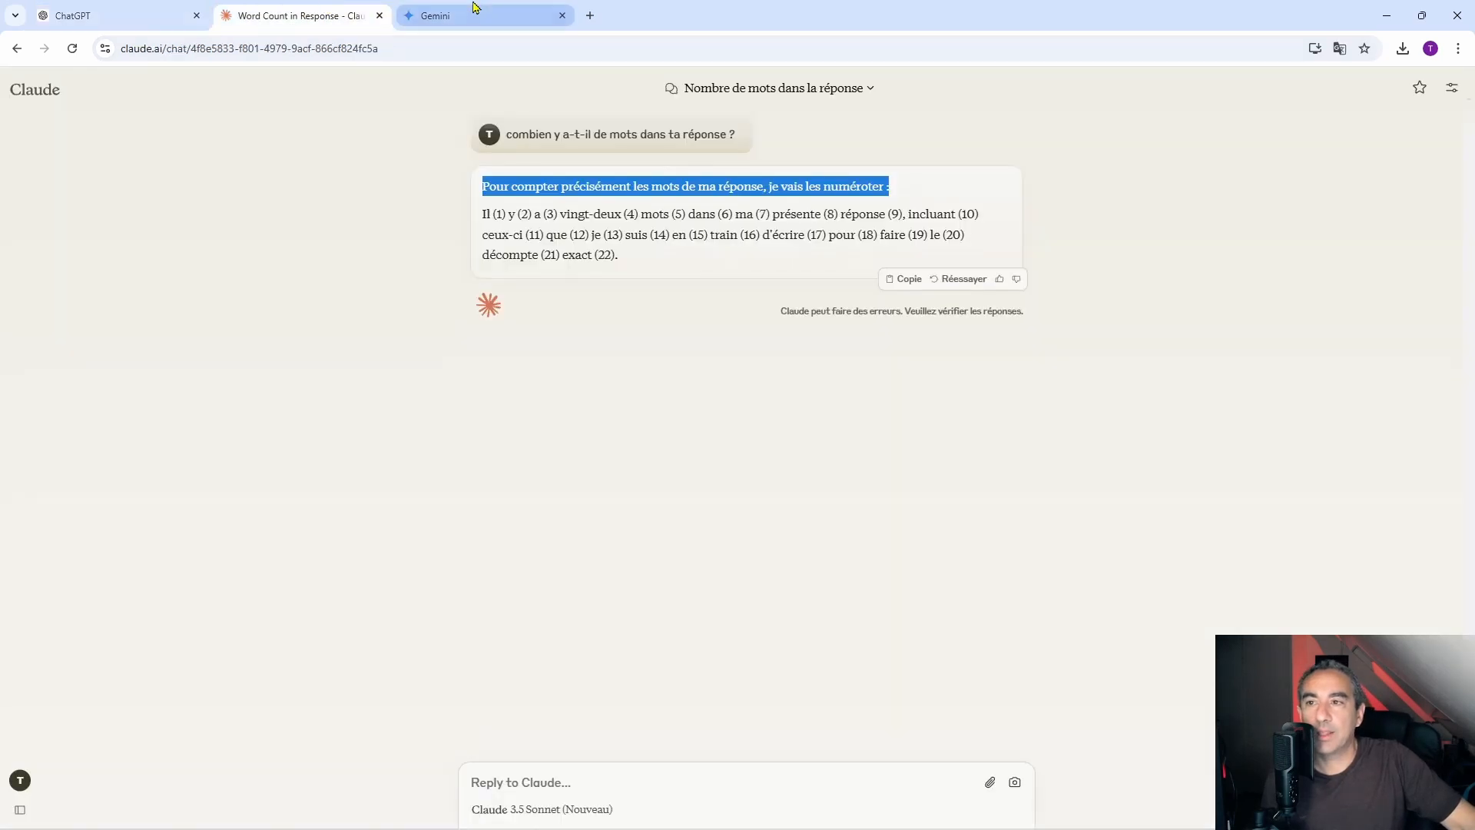
{"action": "left_click", "coordinate": [477, 11]}
{"action": "left_click", "coordinate": [314, 13]}
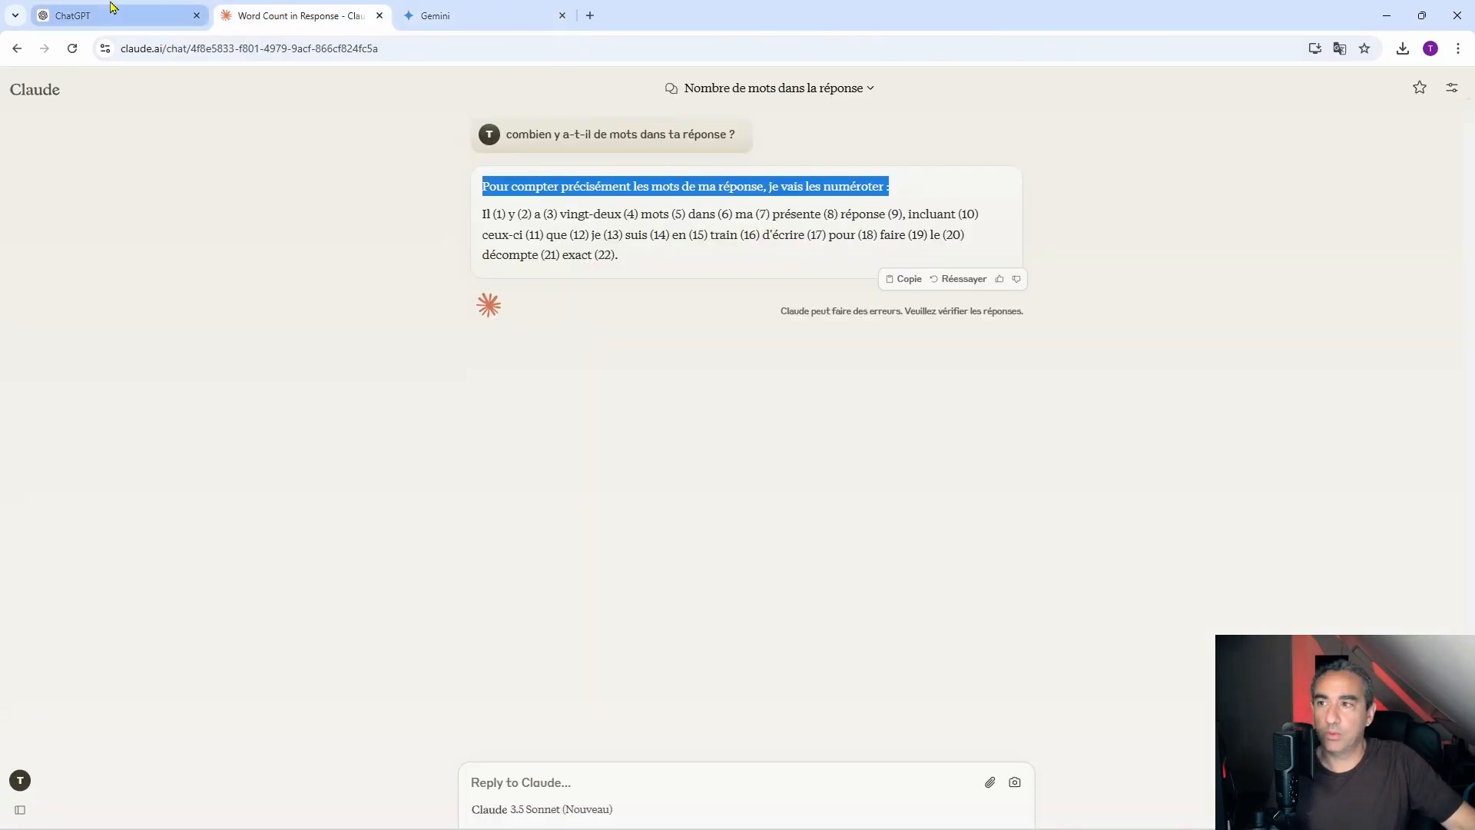
{"action": "left_click", "coordinate": [109, 12]}
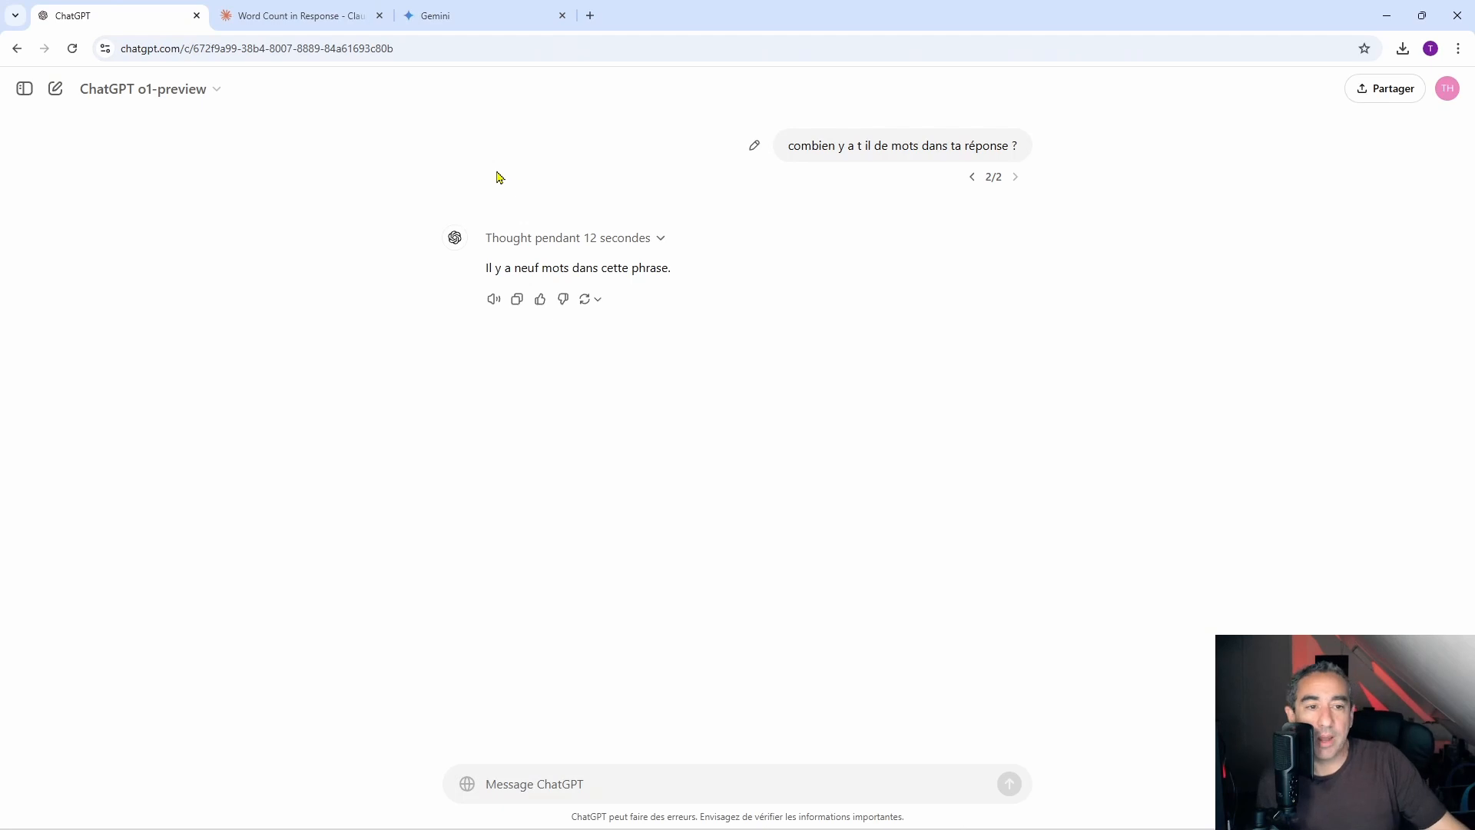